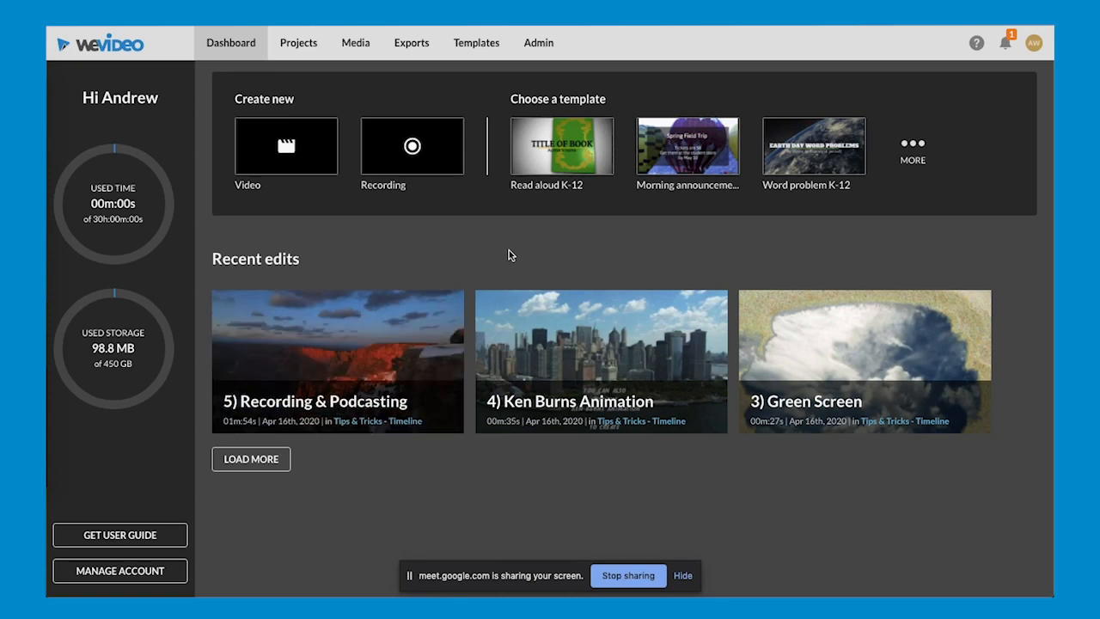
- Open the account management page and expand the connected apps to review the available external destinations
mouse_move(323, 346)
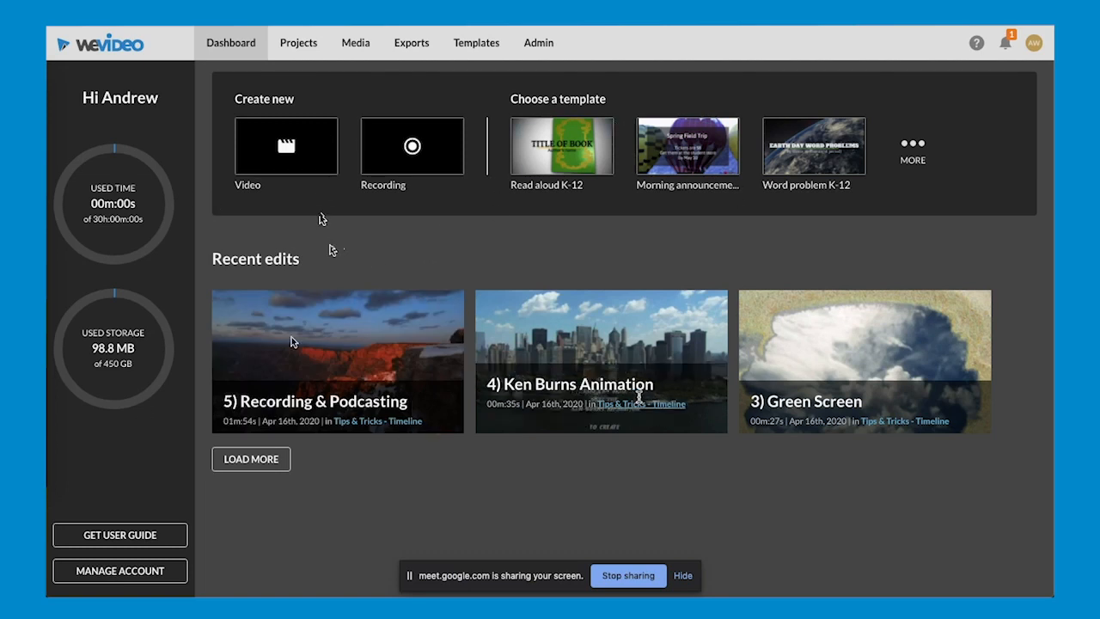
mouse_move(440, 335)
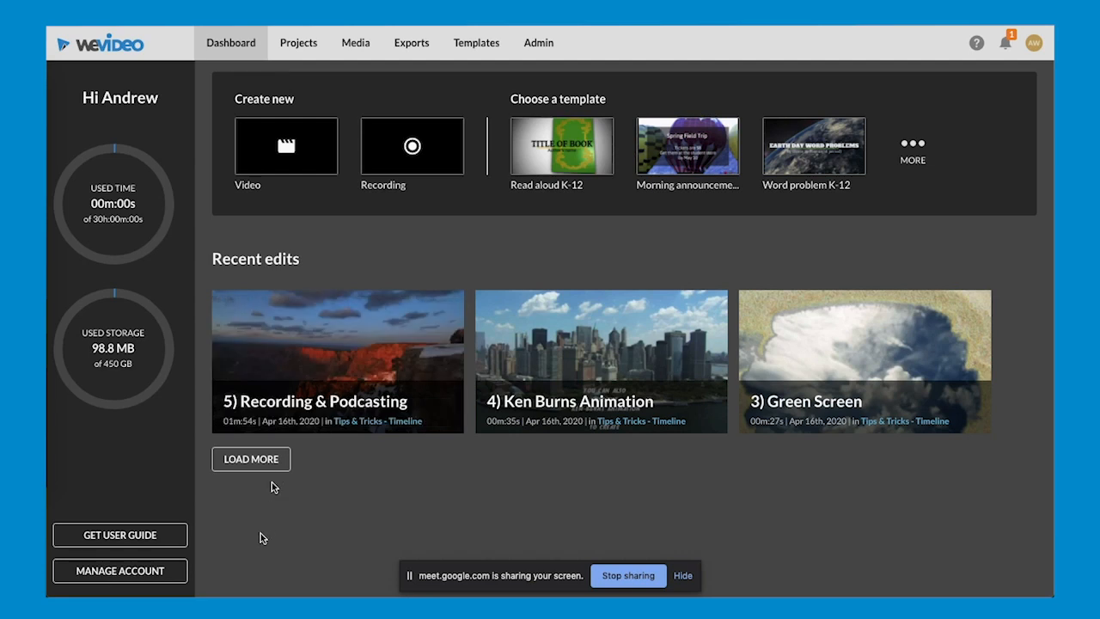
left_click(144, 578)
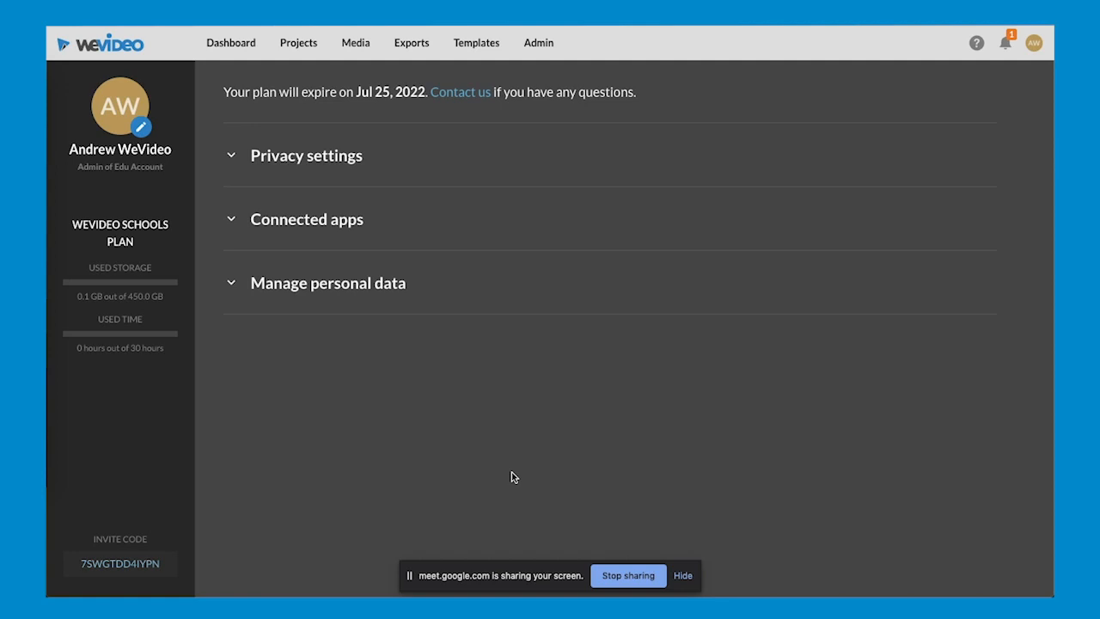
left_click(307, 220)
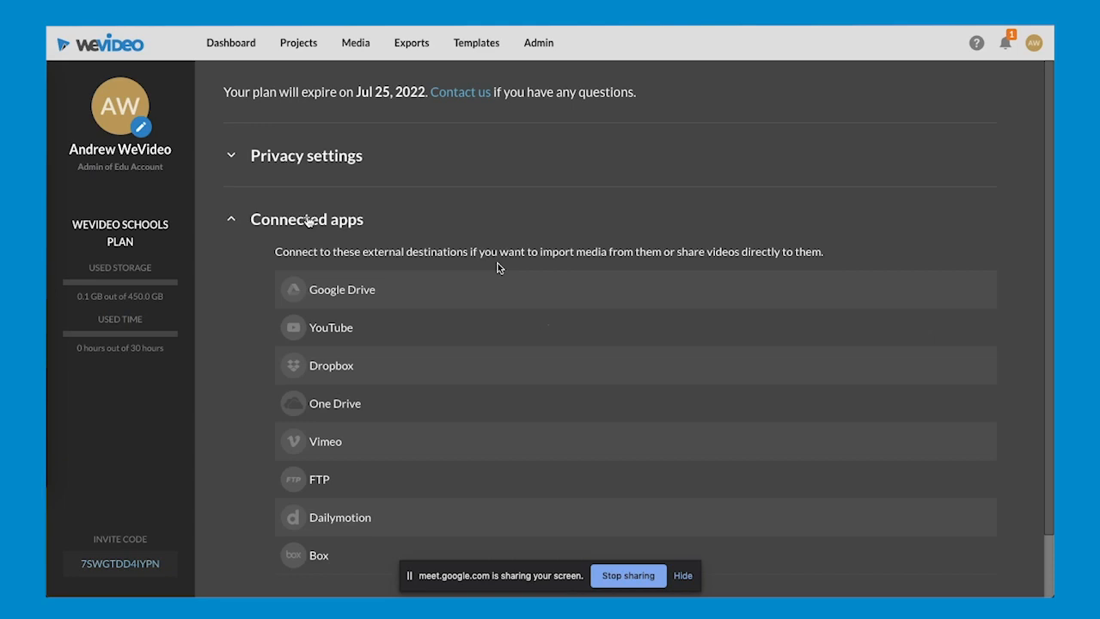
scroll(516, 292, "down", 1)
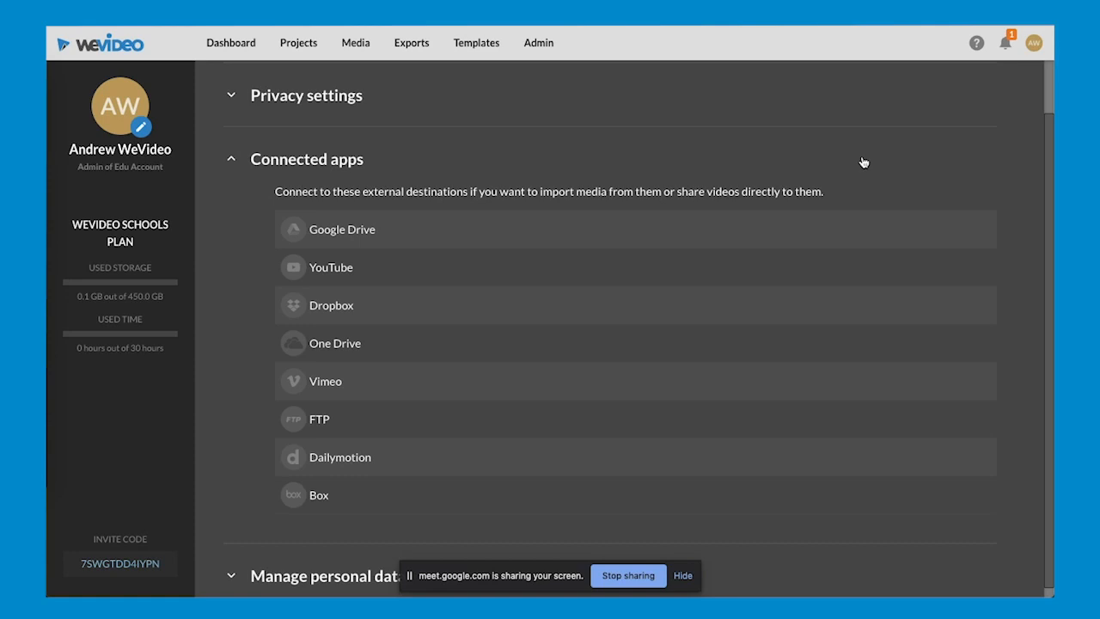
- View the profile's editable details, close them without changes and return to the dashboard
left_click(143, 134)
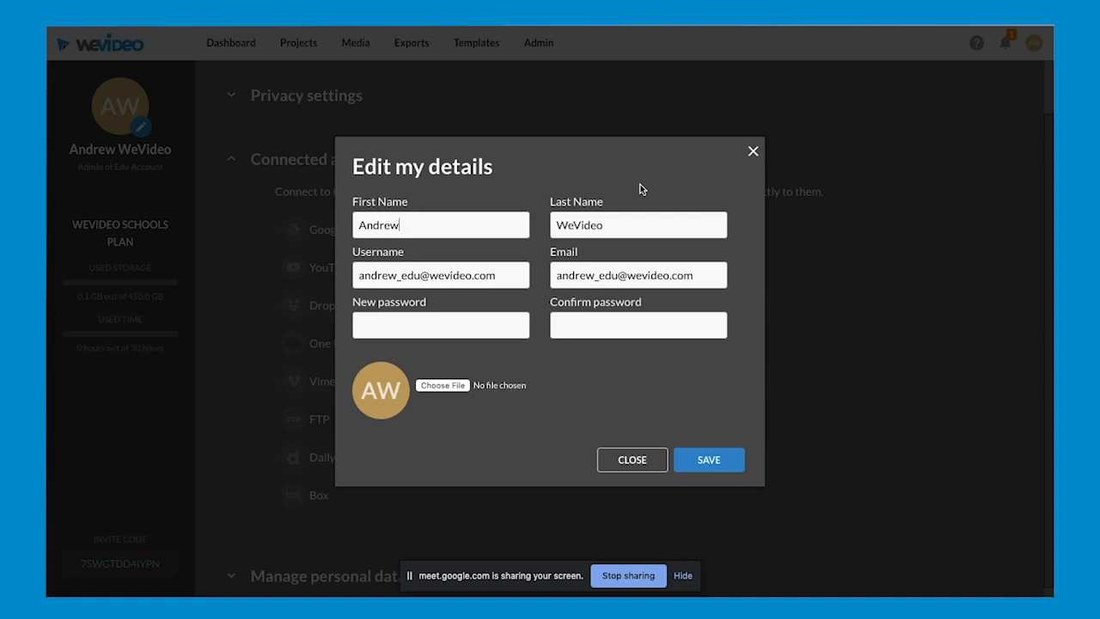
left_click(753, 152)
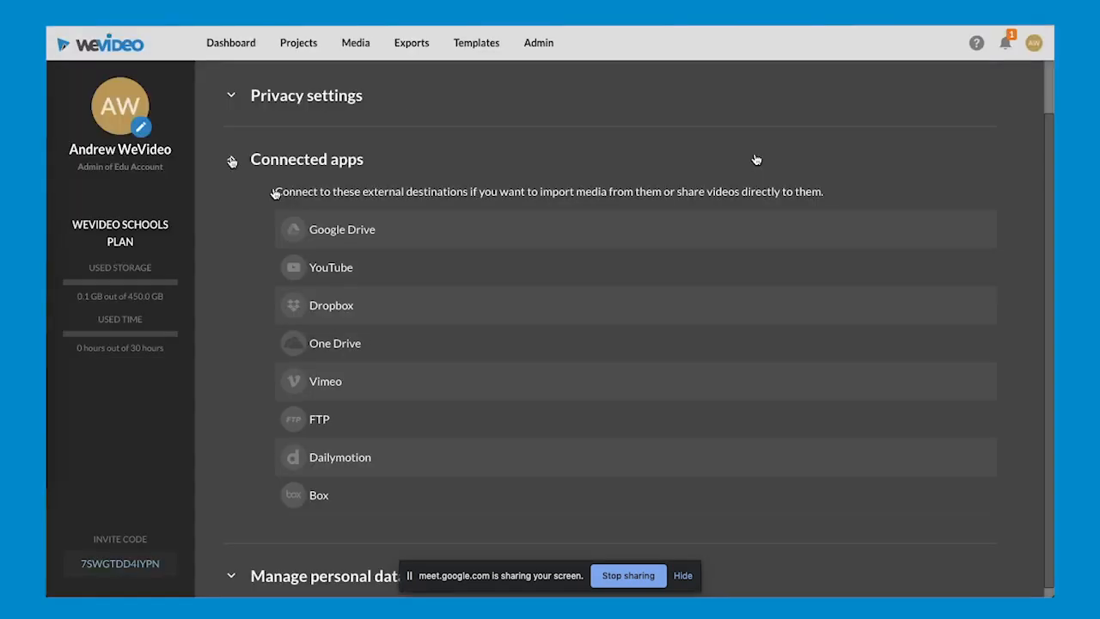
left_click(243, 50)
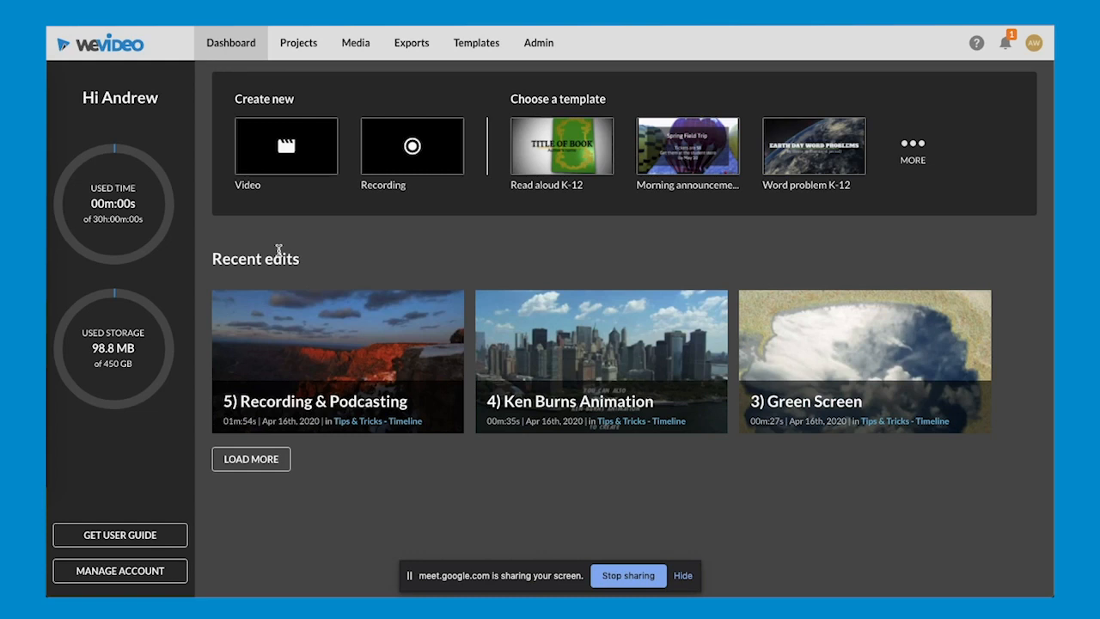
- Go to the projects list and review the project types offered when creating a new project, without creating one
left_click(299, 44)
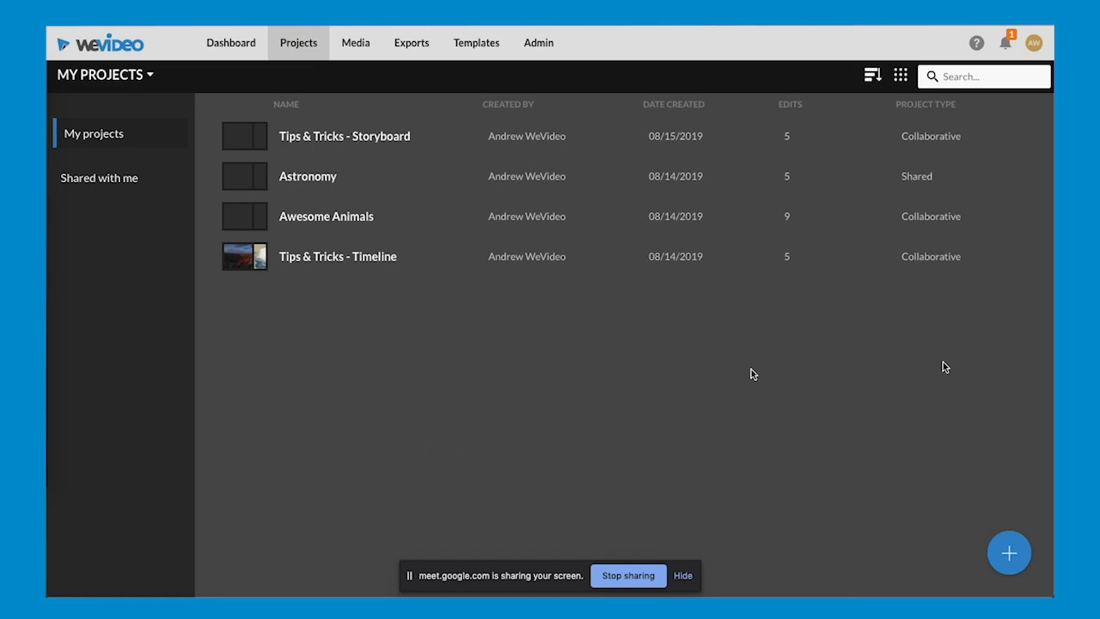
mouse_move(1010, 555)
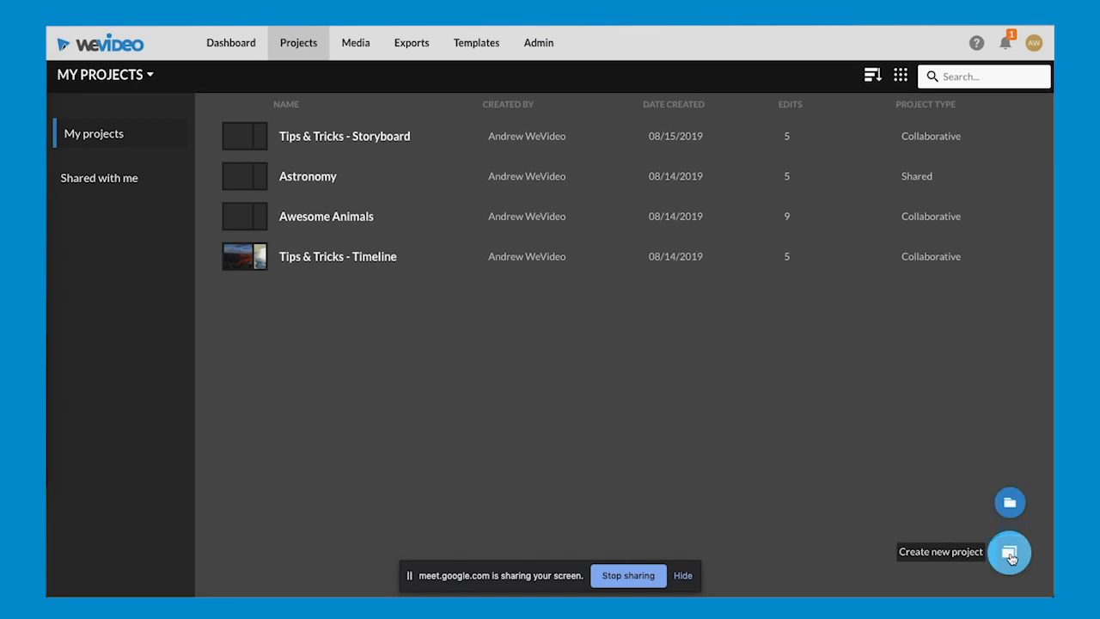
left_click(1009, 555)
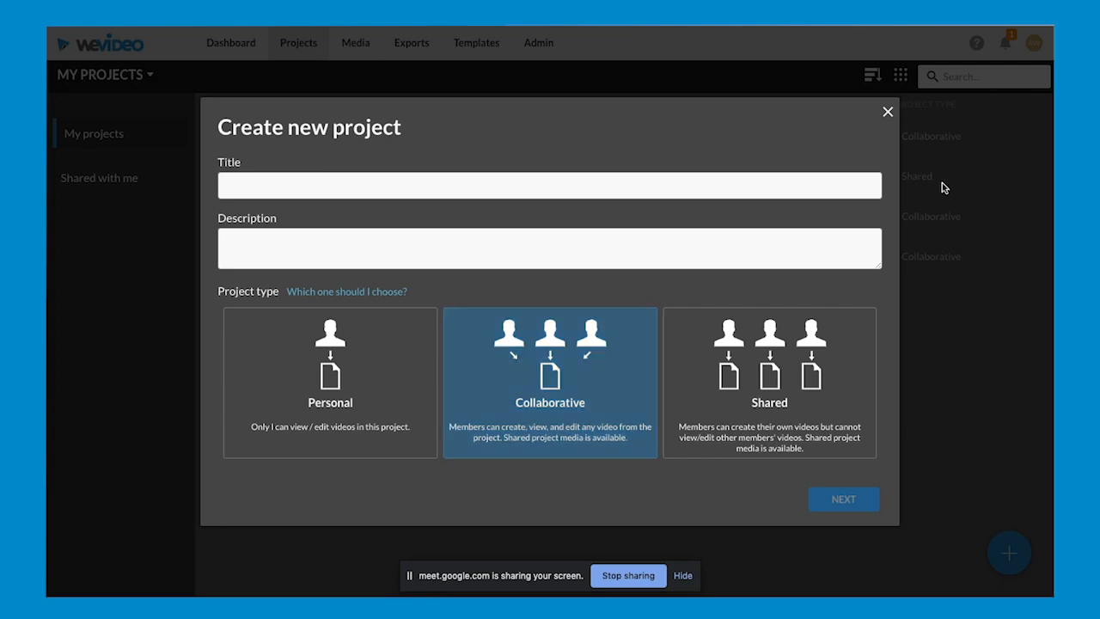
left_click(887, 112)
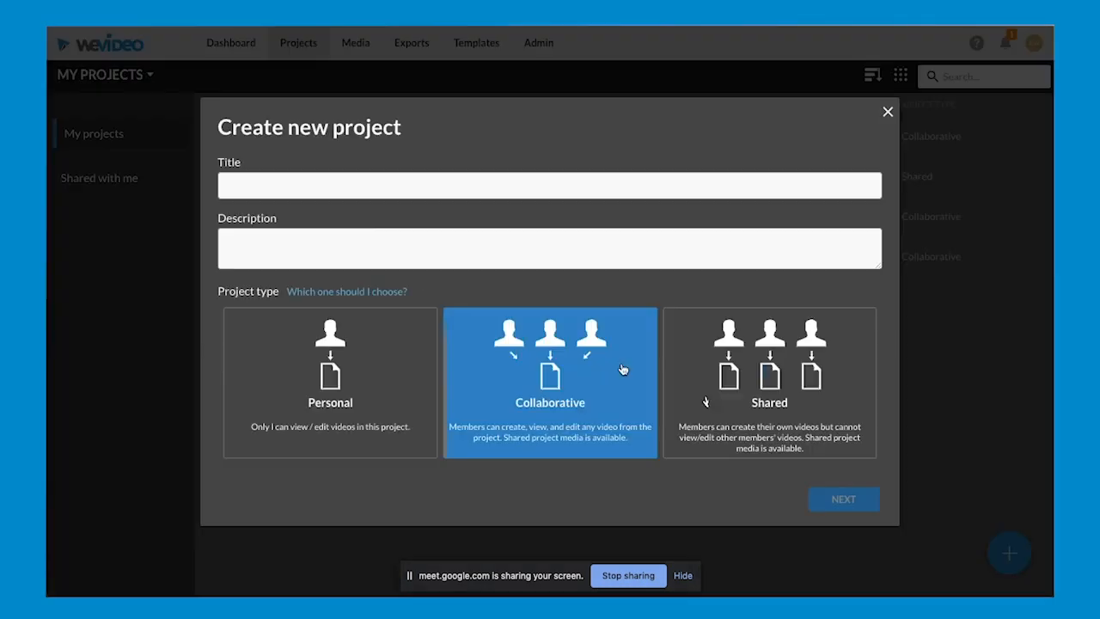
- Open the Awesome Animals project in the owner's account and in the second account's window to compare the available video edits
left_click(399, 213)
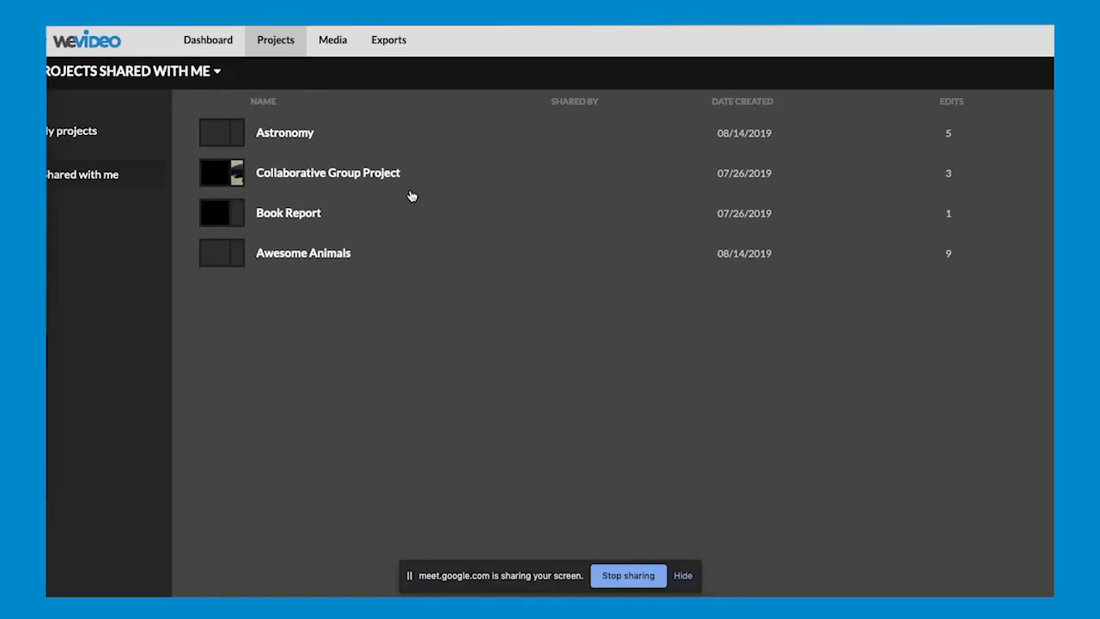
left_click(351, 269)
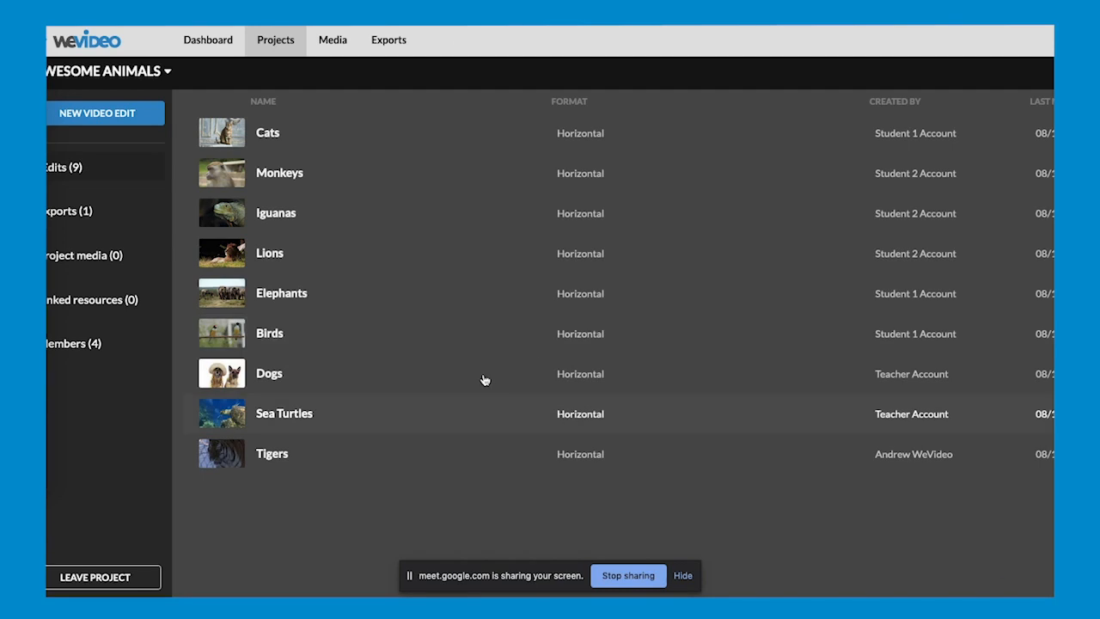
left_click(349, 533)
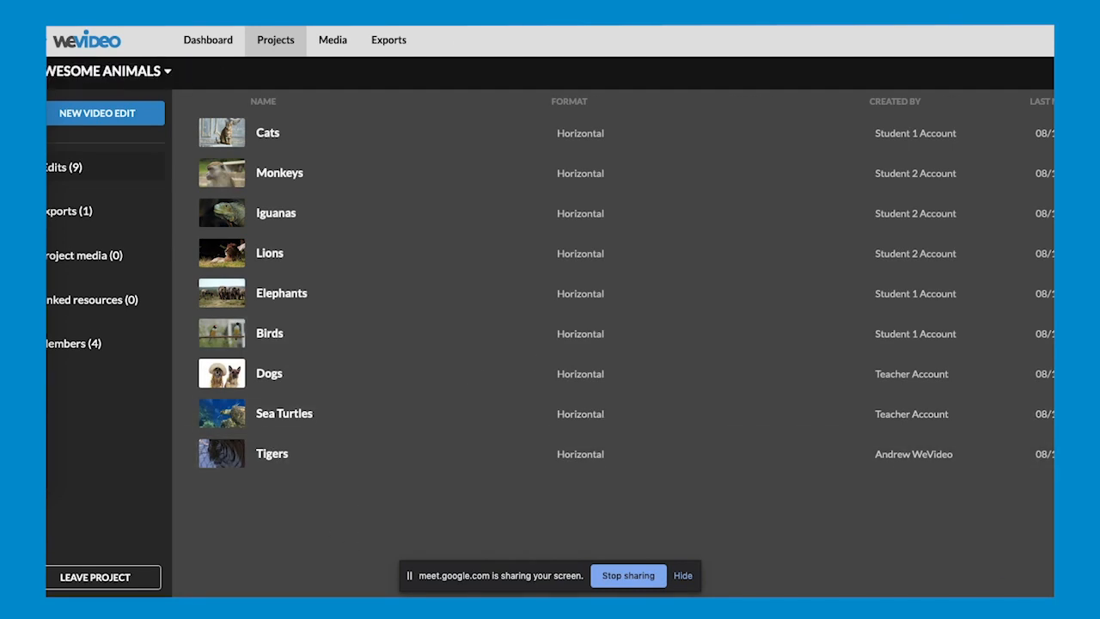
scroll(550, 311, "left", 1)
left_click(351, 263)
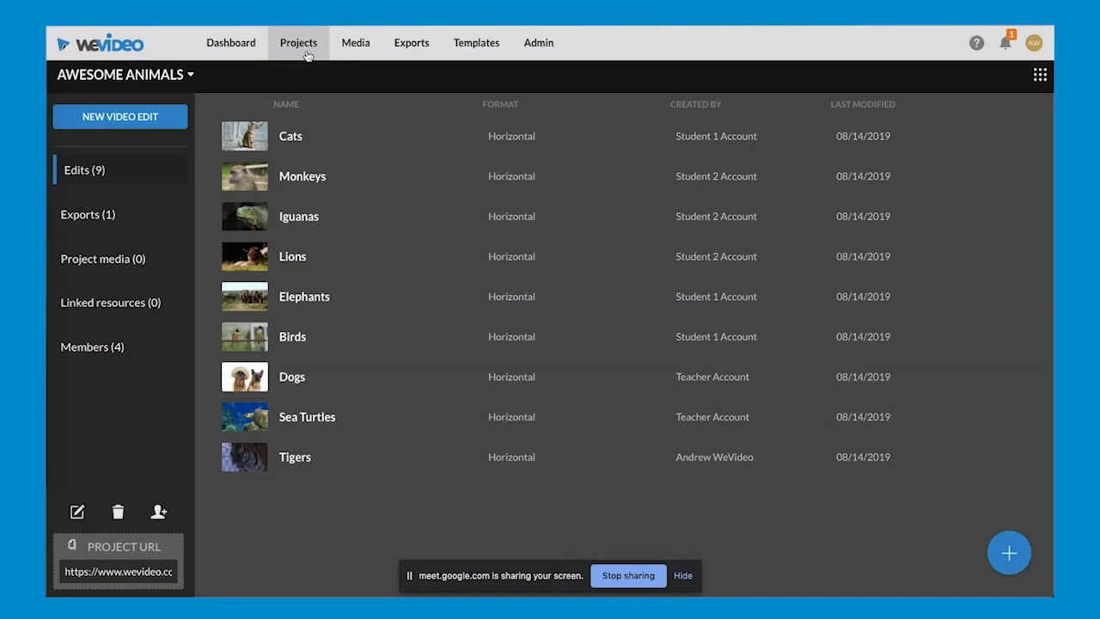
- Open the Astronomy project in the owner's account and among the second account's shared projects to compare the visible edits
left_click(307, 55)
left_click(389, 179)
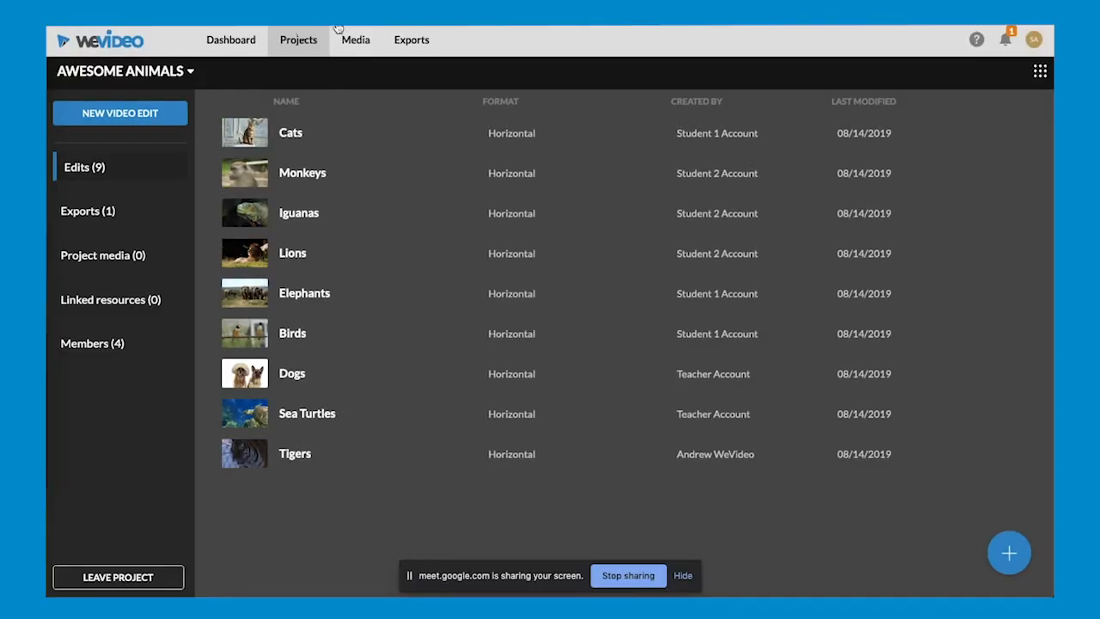
left_click(294, 43)
left_click(138, 175)
left_click(360, 133)
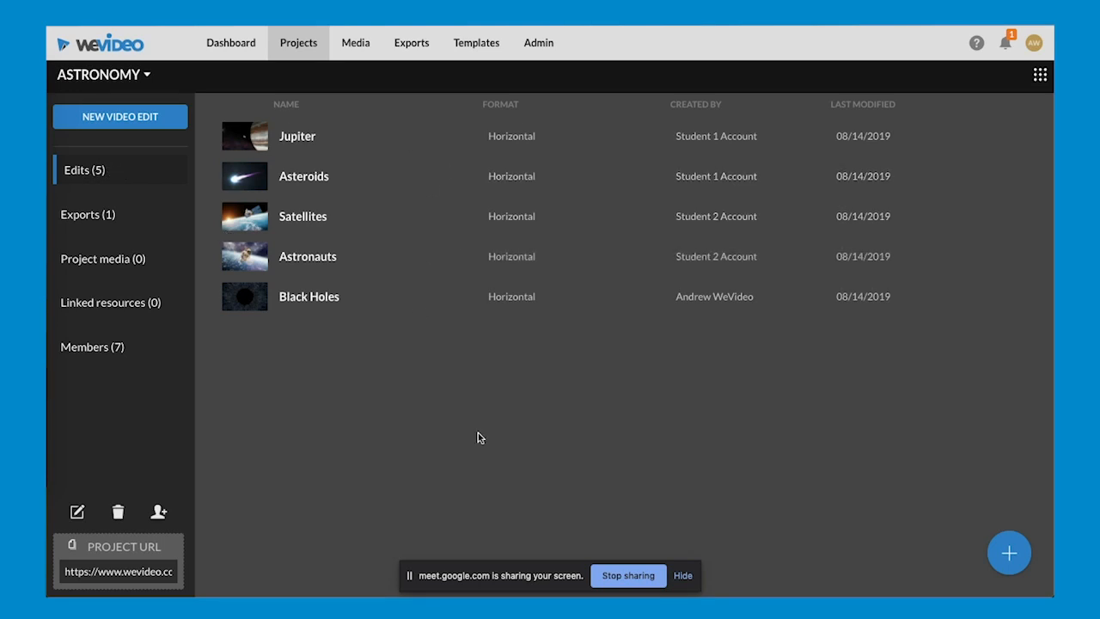
- Examine the Astronomy project's exports, project media, linked resources and members
left_click(79, 215)
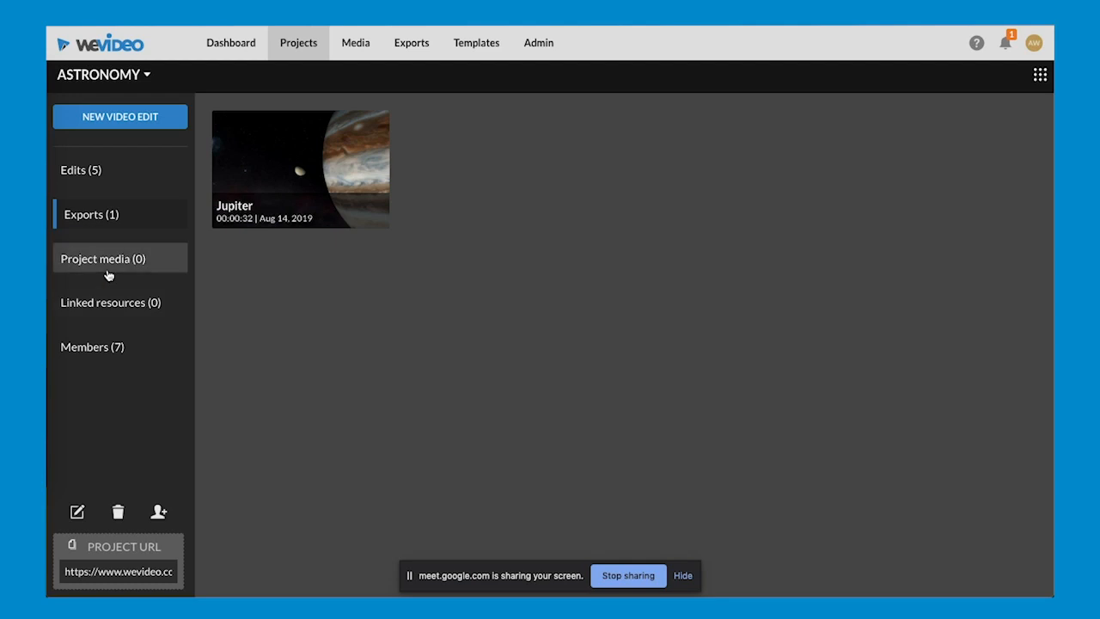
left_click(108, 273)
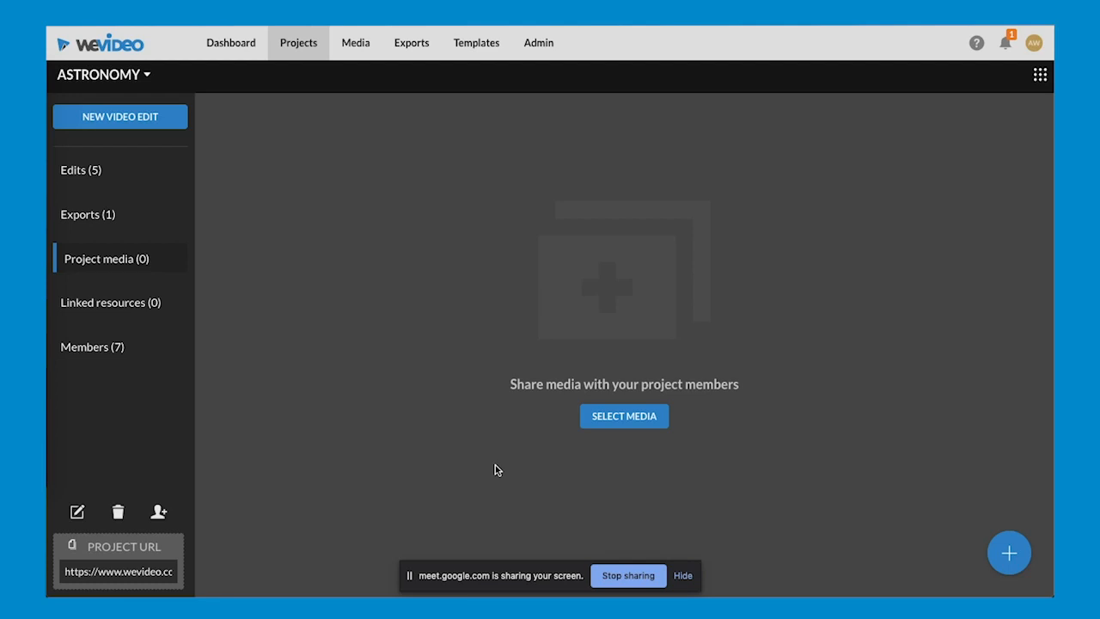
left_click(117, 310)
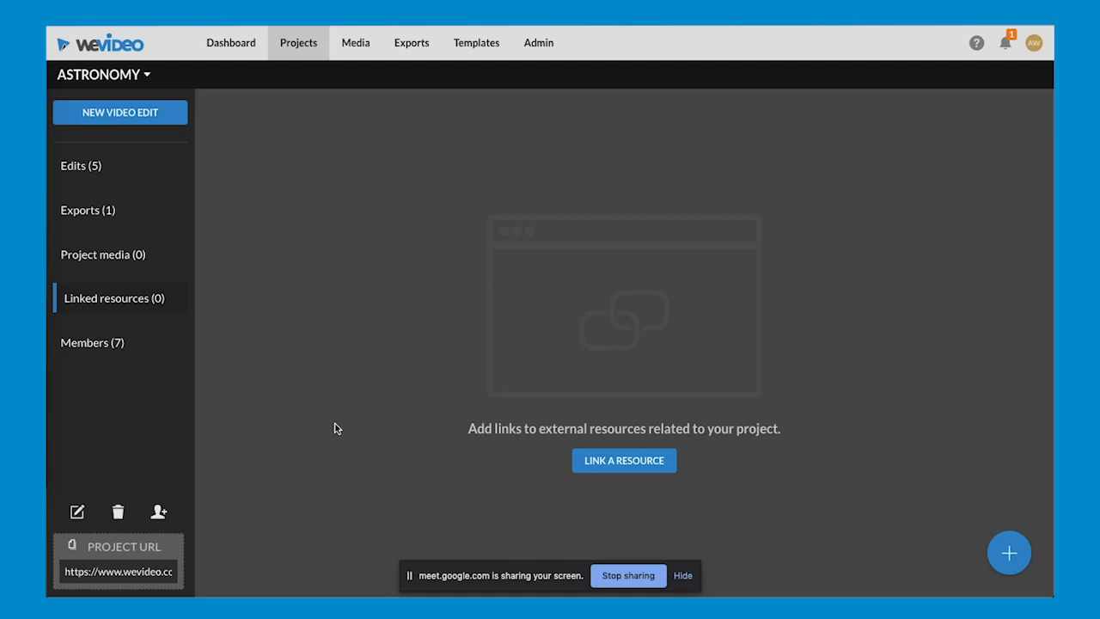
left_click(118, 348)
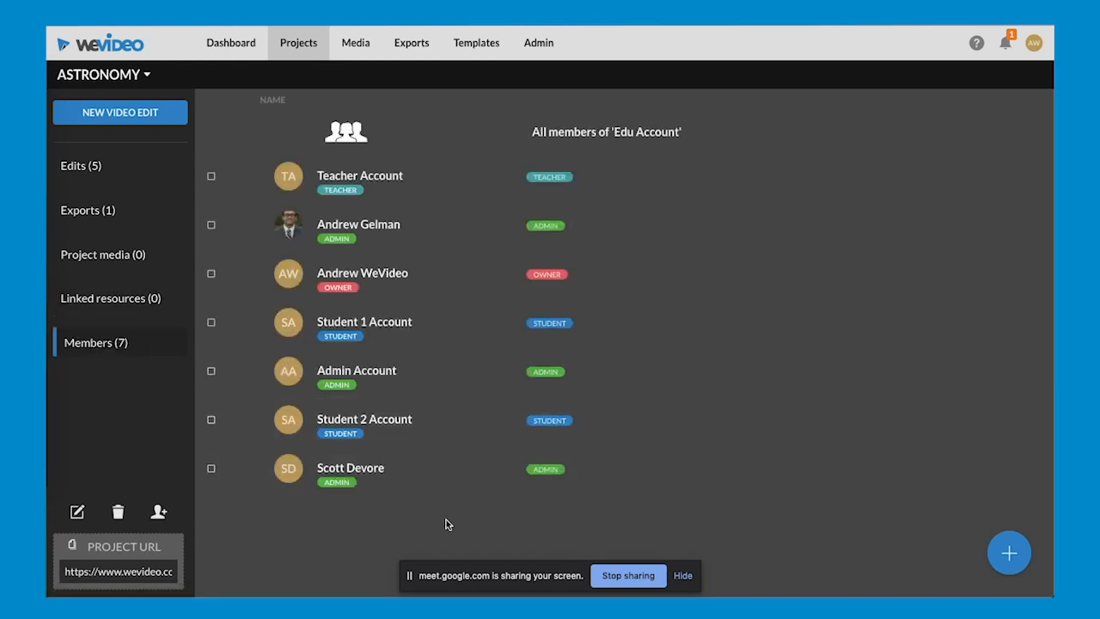
- Return to the projects list, bring up the new project form once more and close it unfilled
left_click(300, 47)
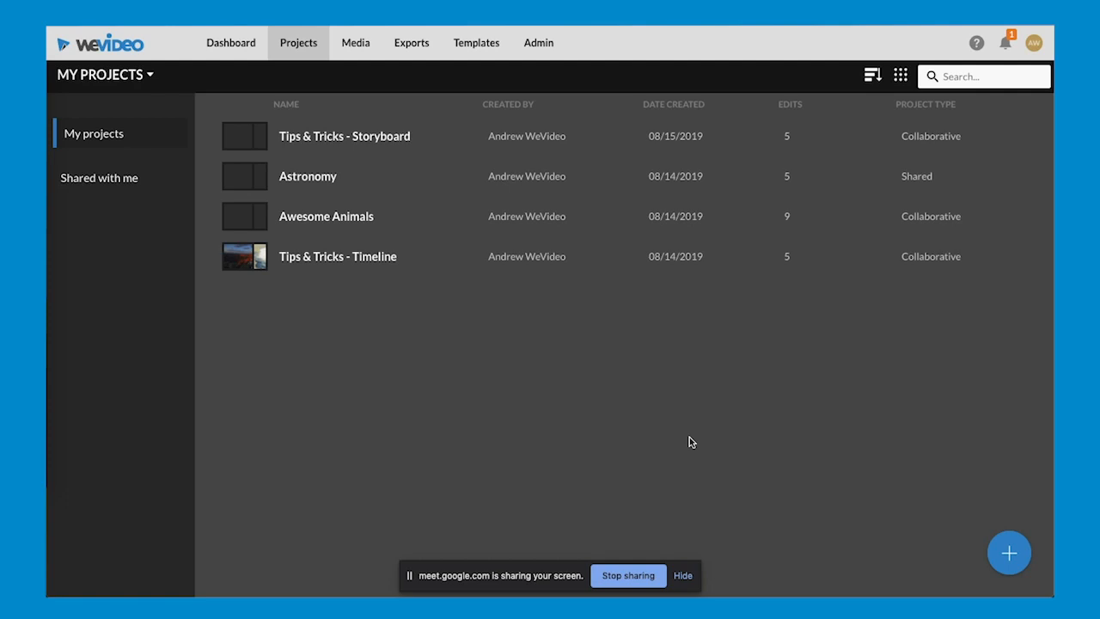
left_click(1001, 550)
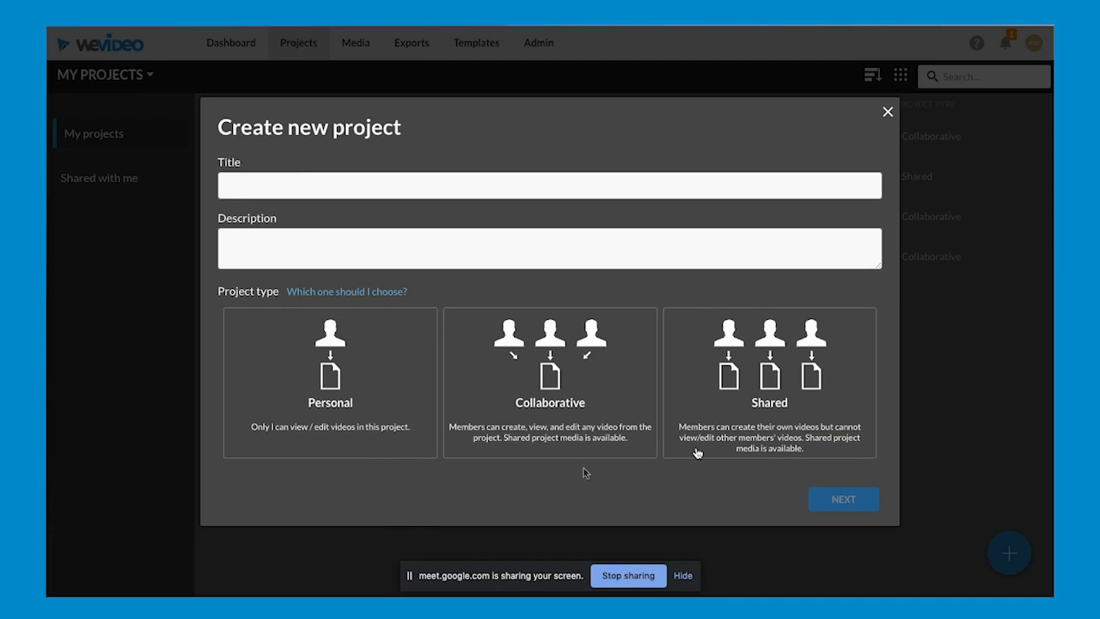
left_click(888, 115)
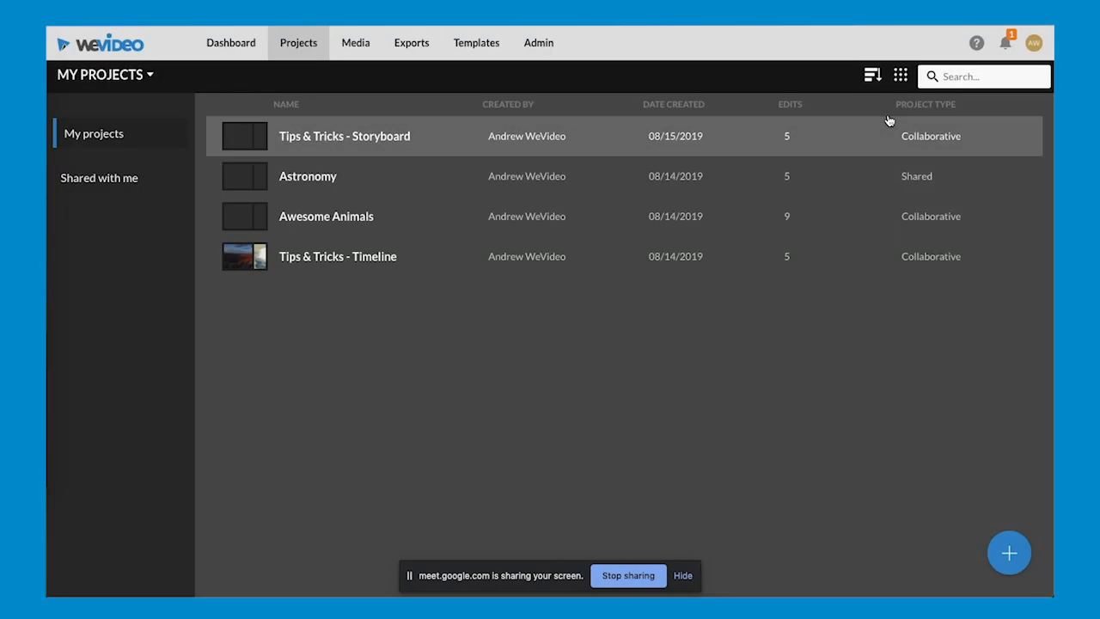
- Browse the folders, images and videos in the personal media library
left_click(355, 48)
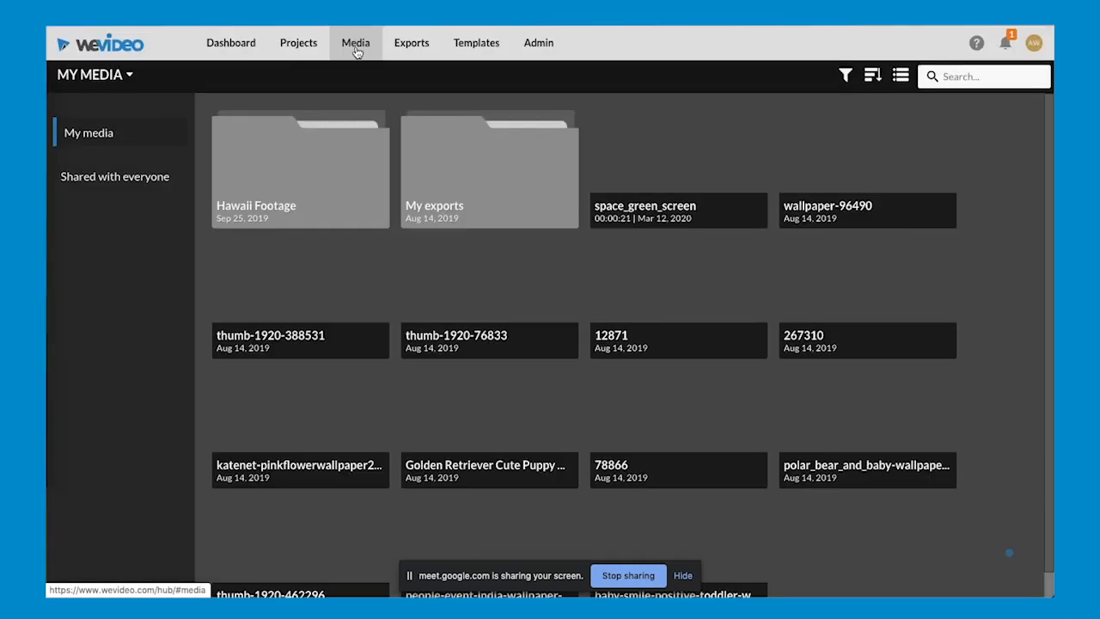
scroll(1040, 342, "down", 1)
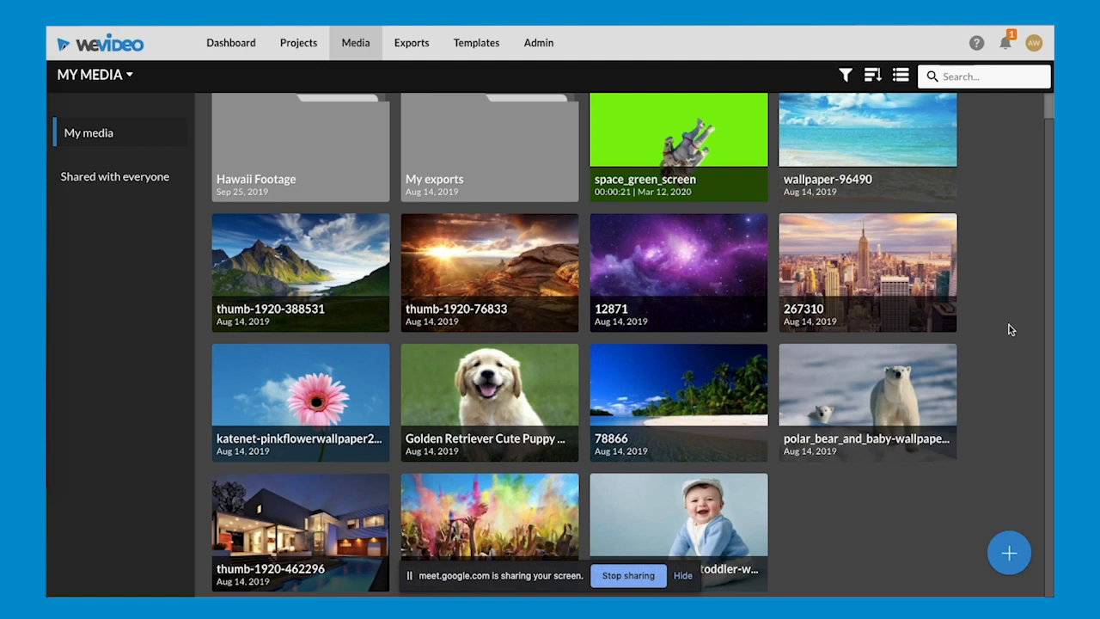
scroll(1010, 330, "up", 1)
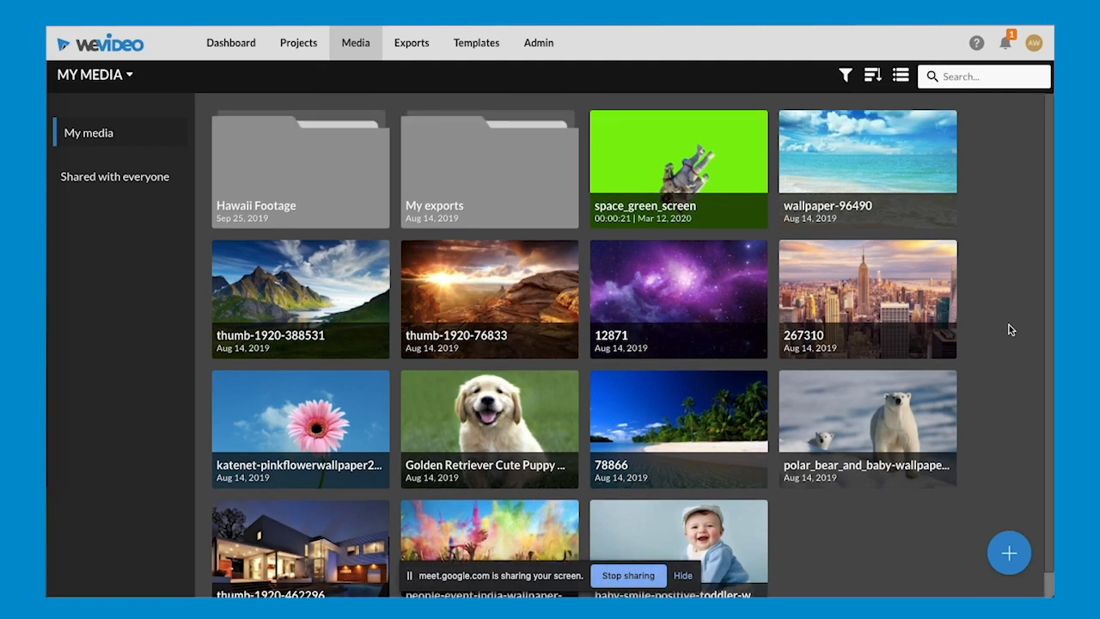
- Review the options for importing media from the computer or social sites, closing the import dialog without adding anything
left_click(1011, 557)
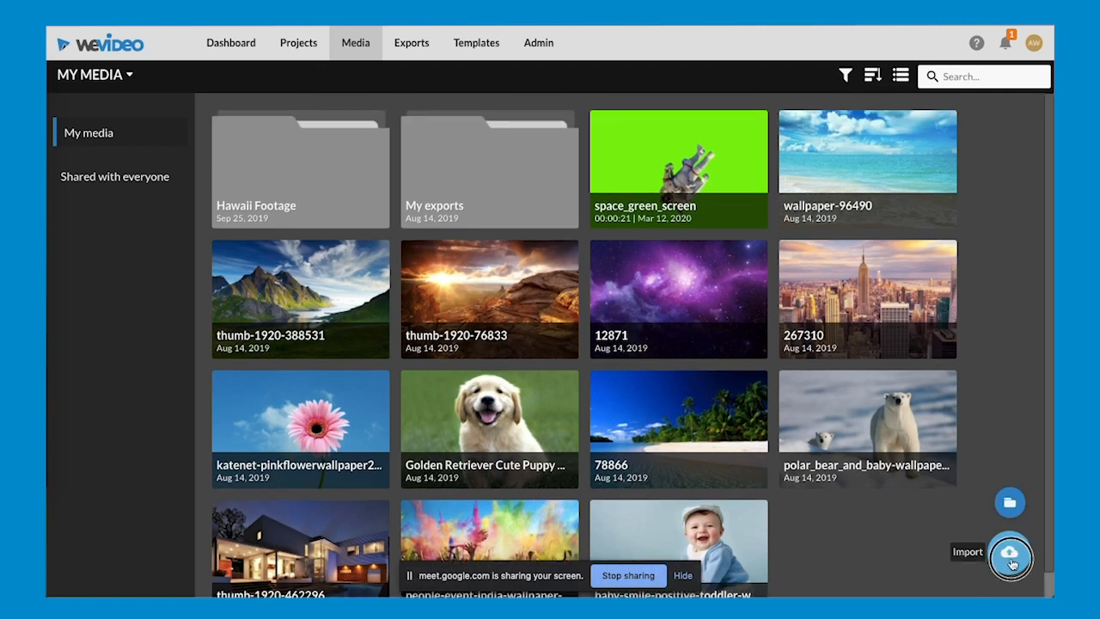
left_click(1011, 557)
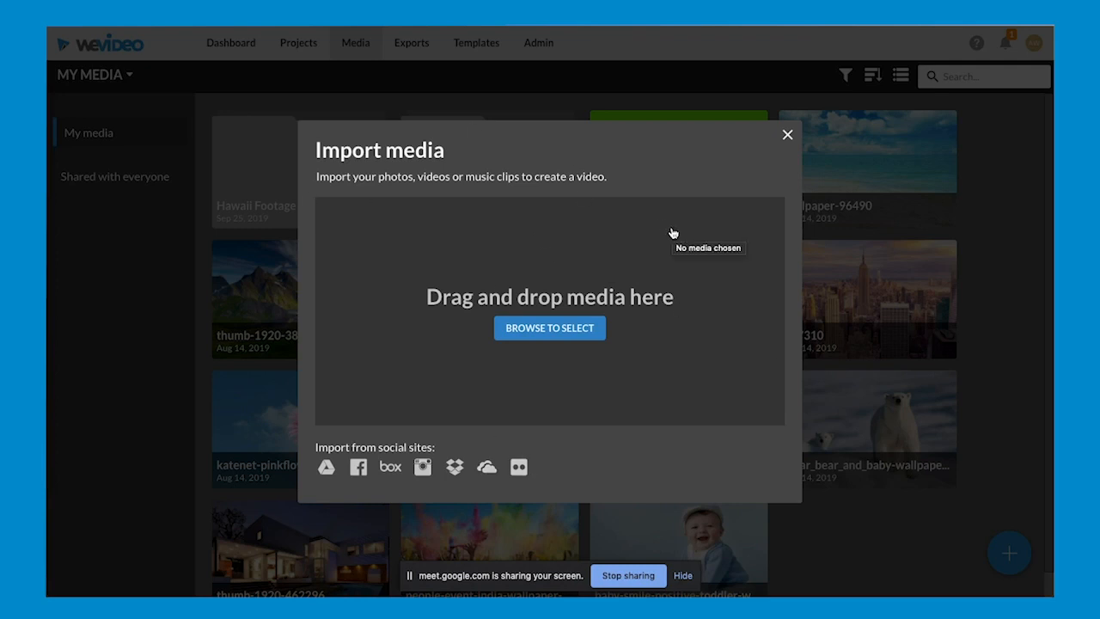
left_click(788, 134)
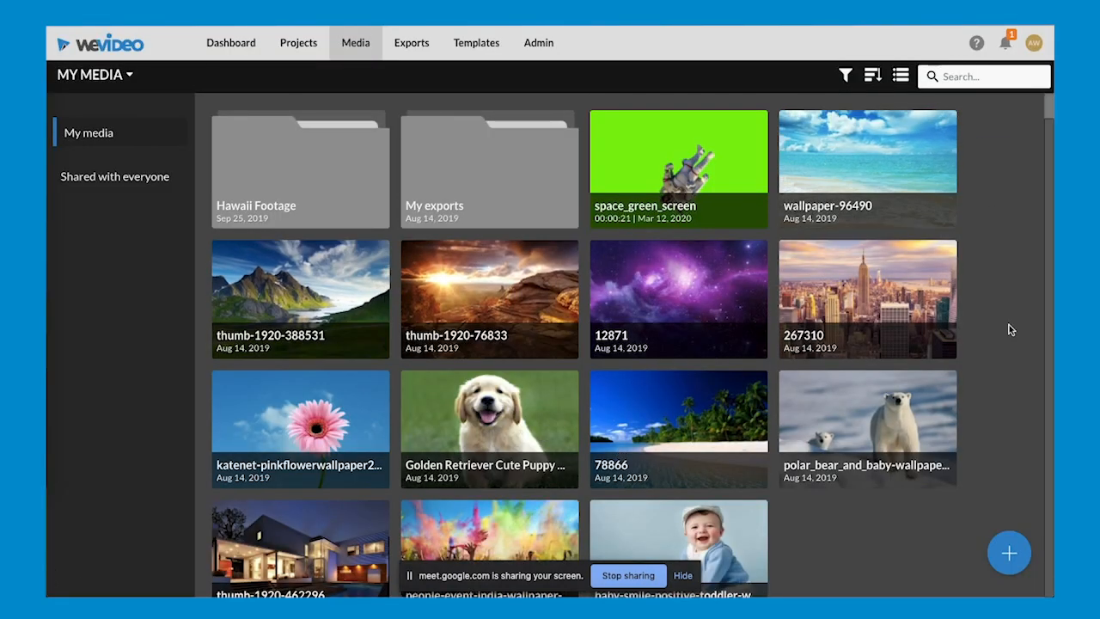
- Switch to the Google Meet window and read through the participants' chat messages for questions
key("ctrl+Up")
left_click(391, 235)
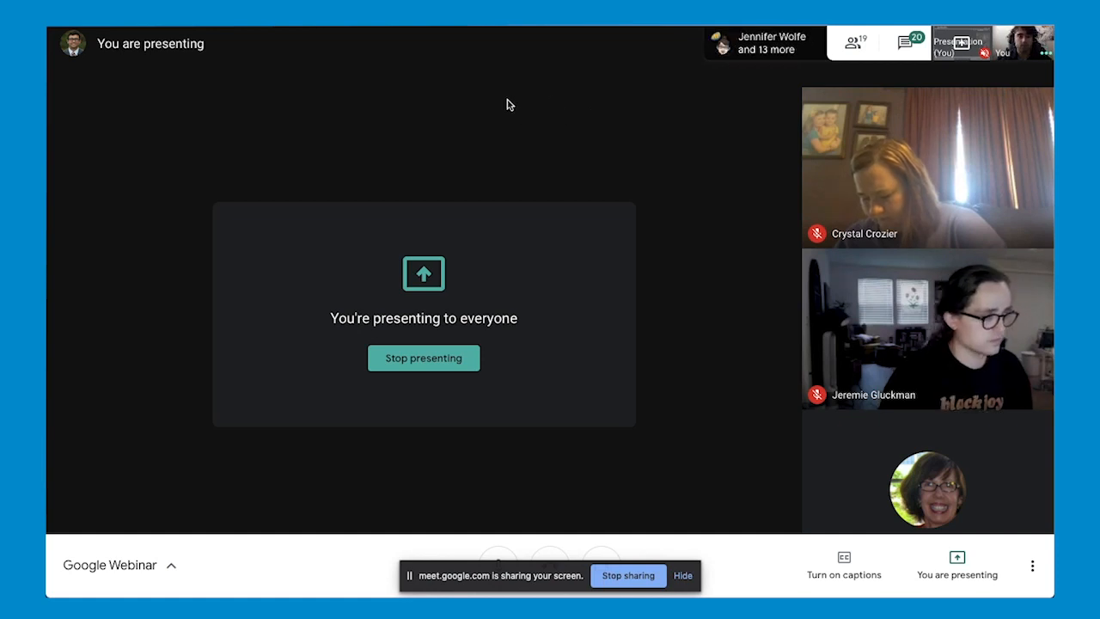
left_click(905, 45)
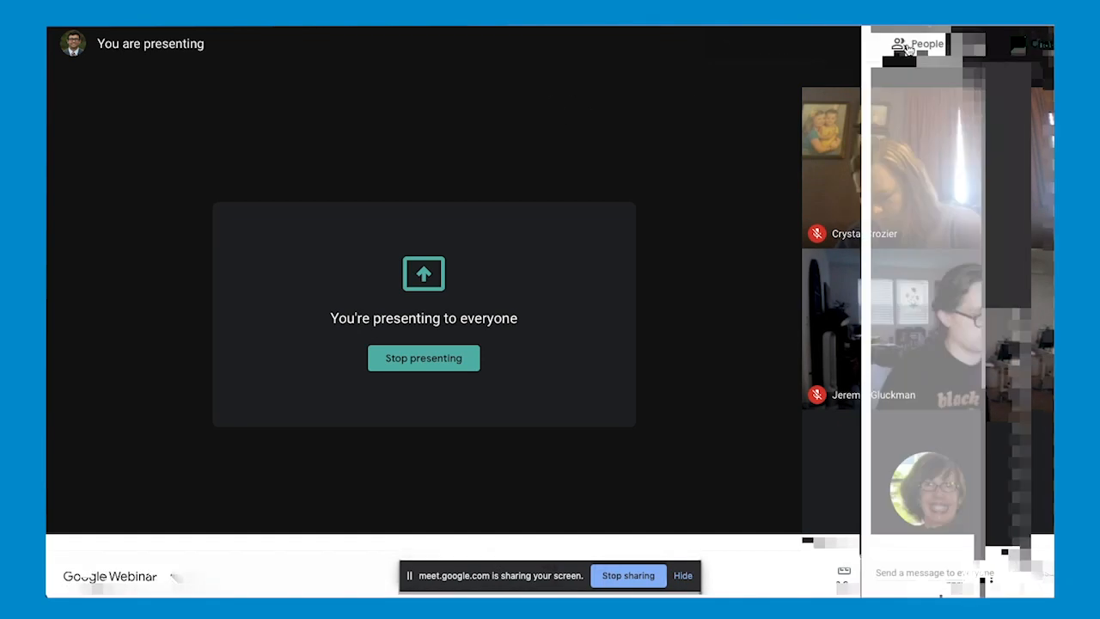
scroll(932, 202, "up", 10)
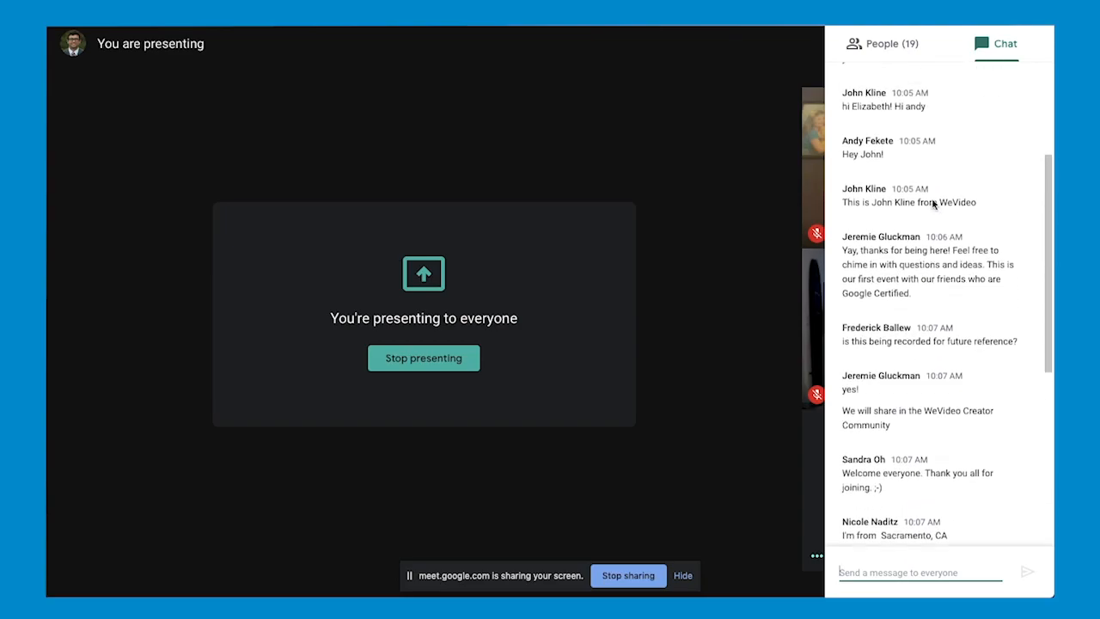
scroll(933, 202, "down", 4)
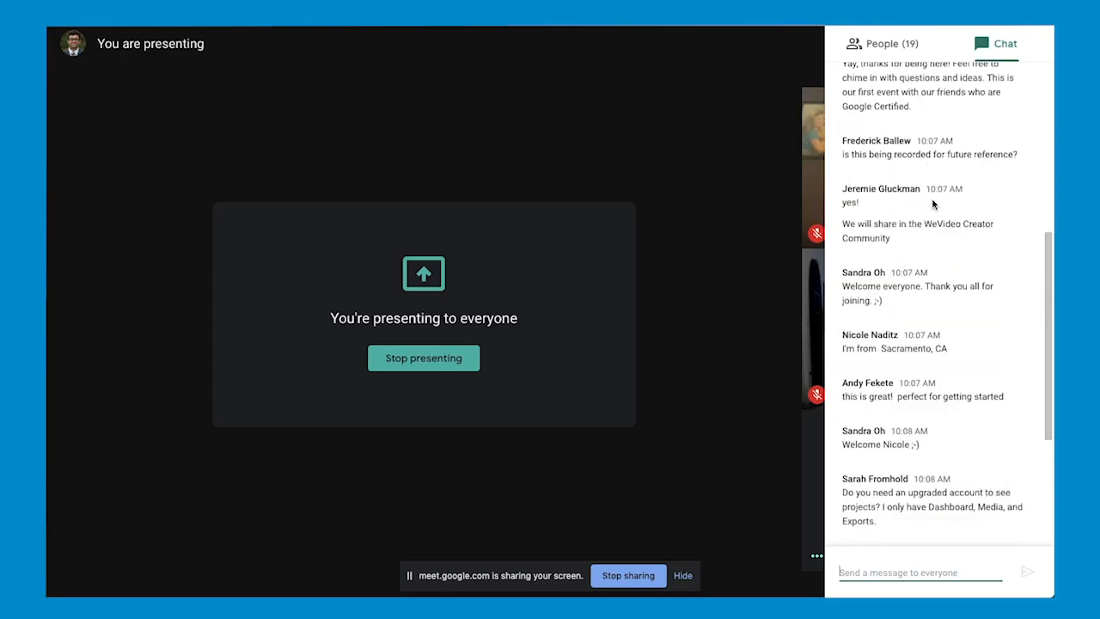
scroll(933, 203, "down", 3)
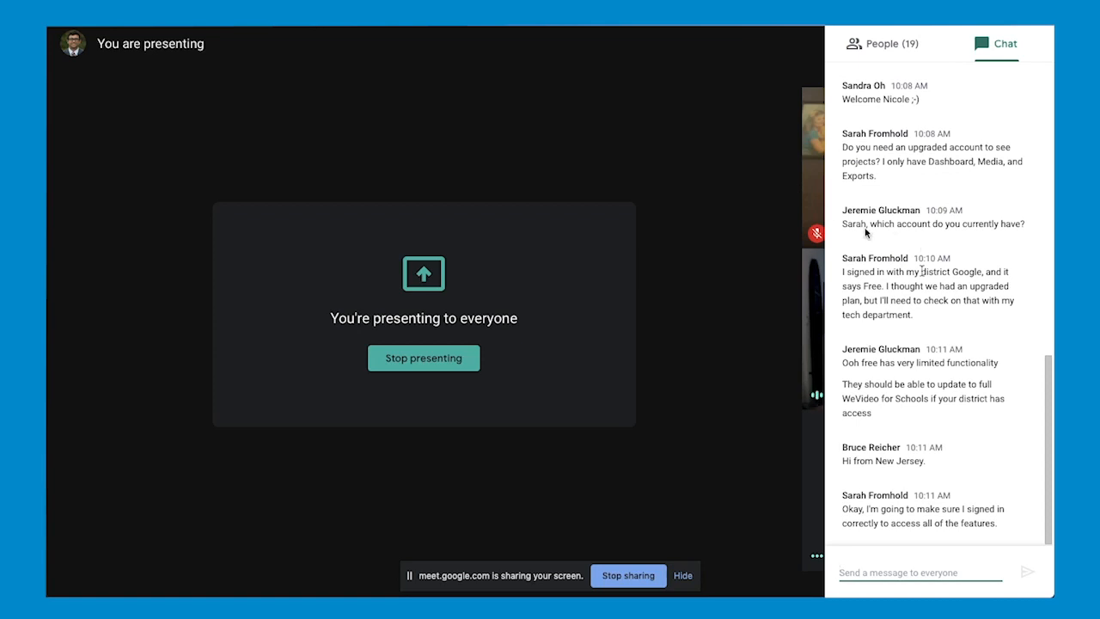
- Finish reading the meeting chat, switch back to WeVideo and view the media shared with everyone
scroll(939, 310, "up", 5)
scroll(940, 311, "up", 4)
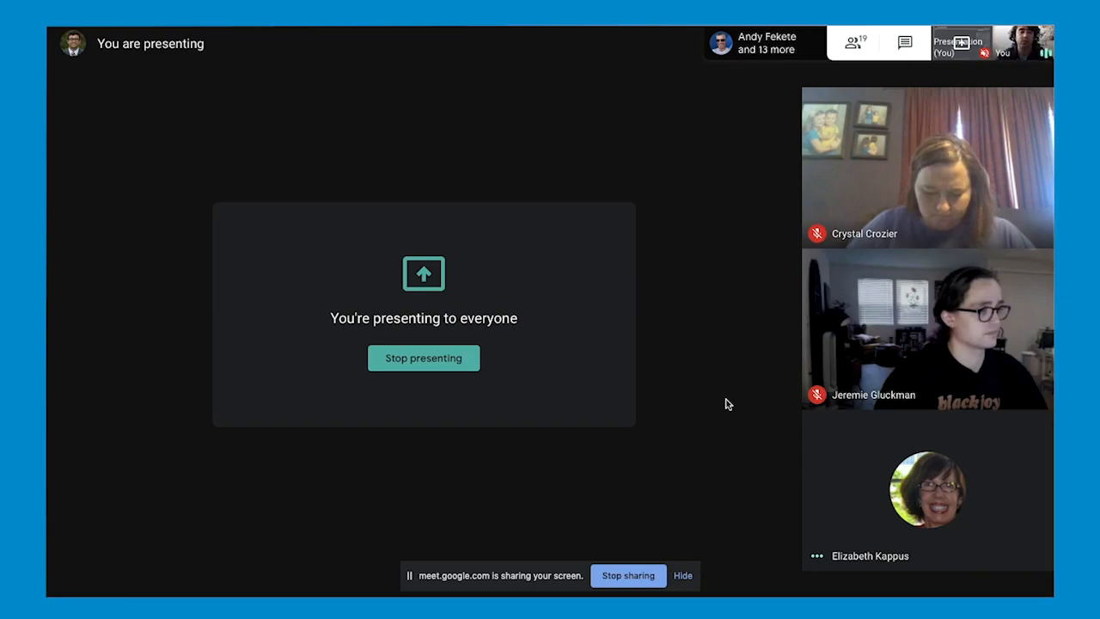
key("ctrl+Up")
left_click(439, 419)
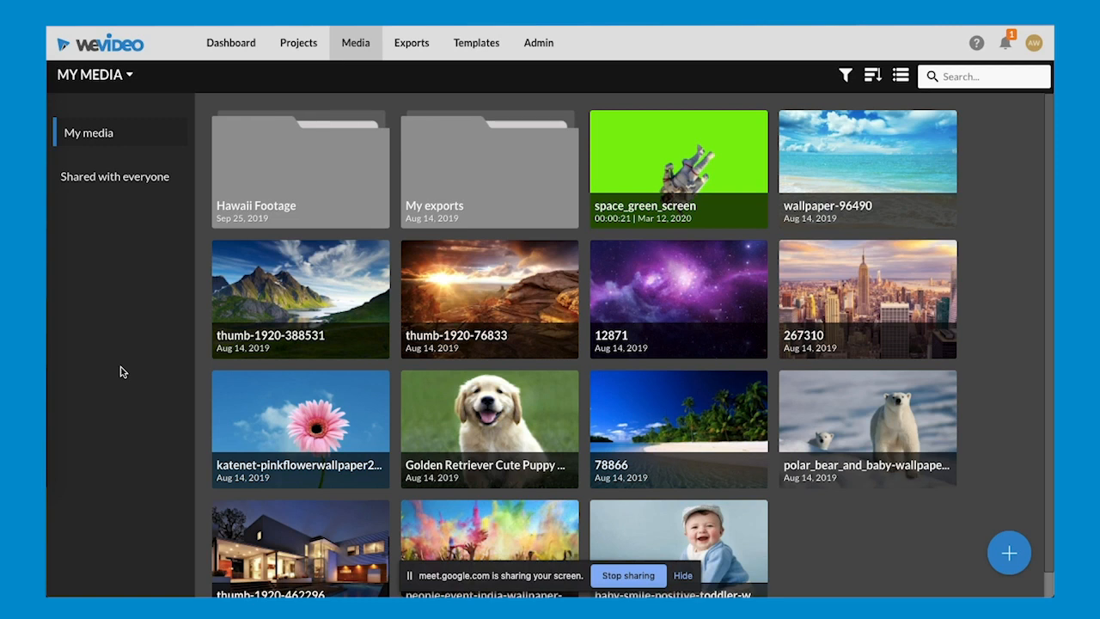
left_click(100, 180)
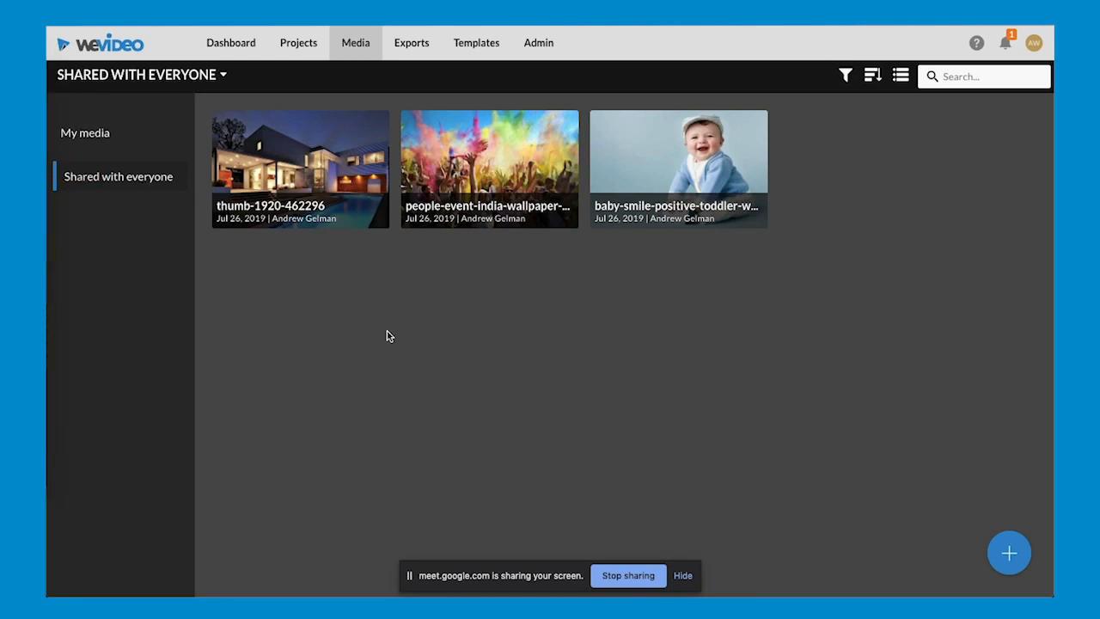
- Open the Cats video from the exports and look over its preview and details
left_click(409, 48)
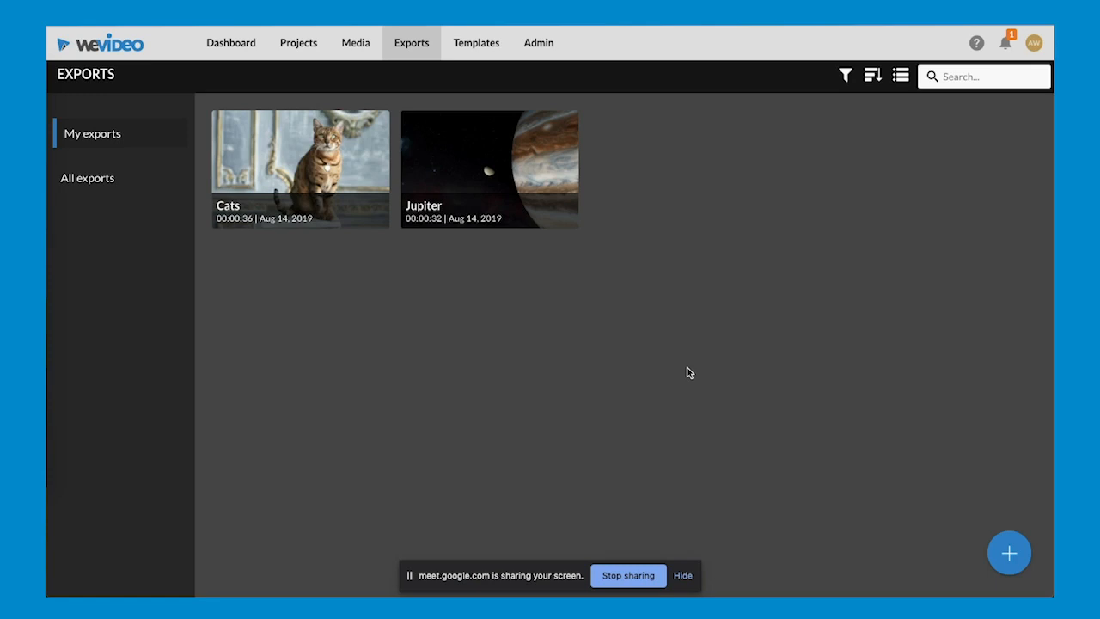
left_click(352, 185)
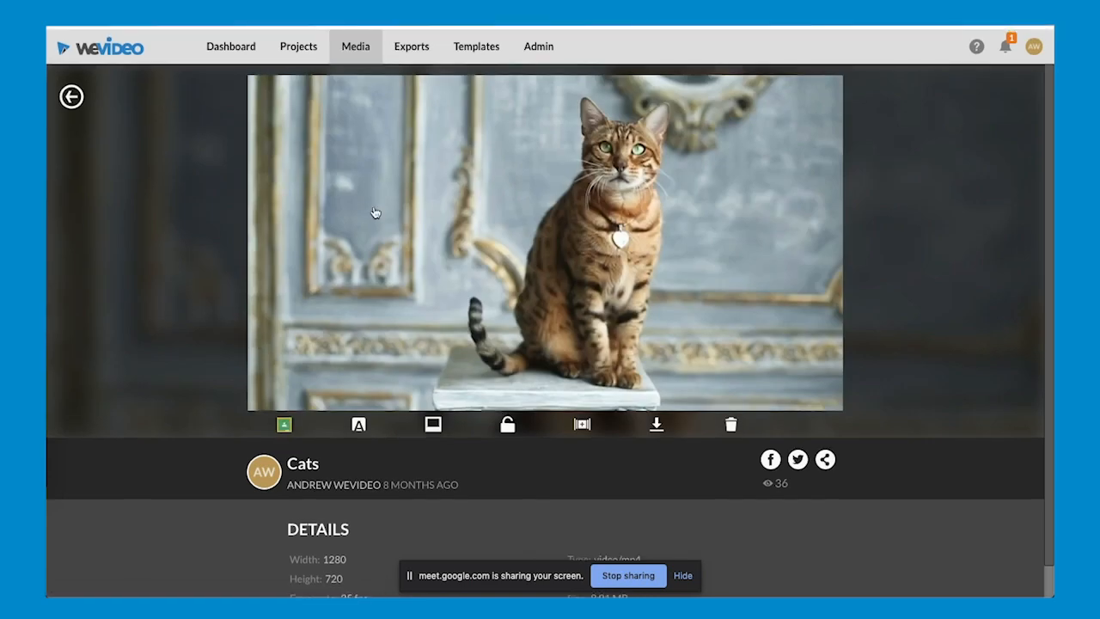
scroll(321, 276, "down", 1)
left_click(352, 272)
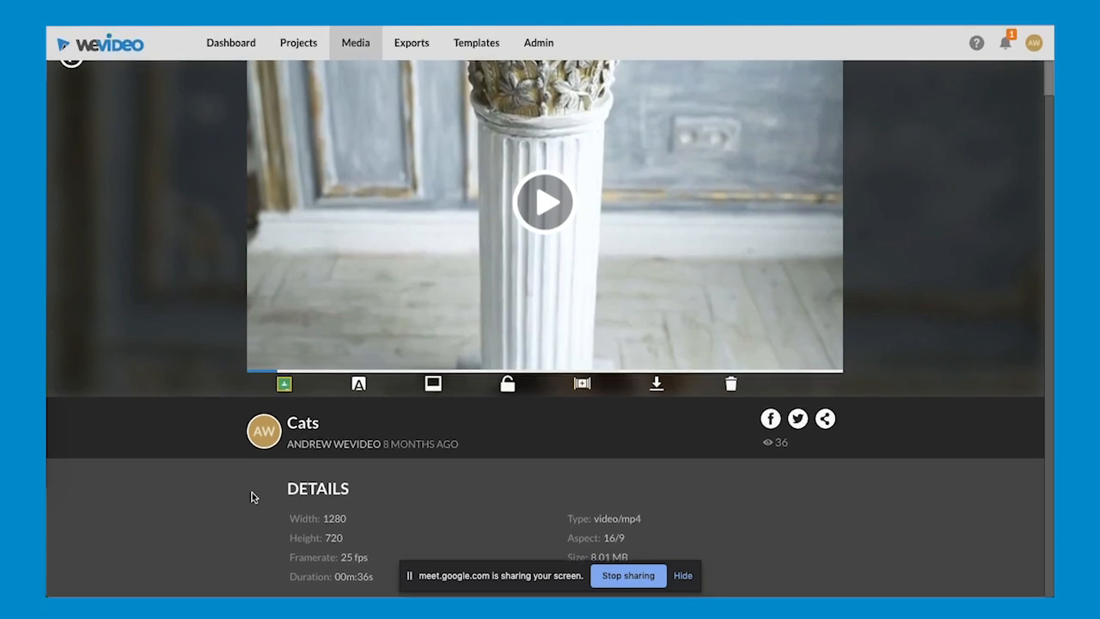
- Bring up the privacy prompt for the Cats video and dismiss it without making the video private
scroll(252, 497, "up", 1)
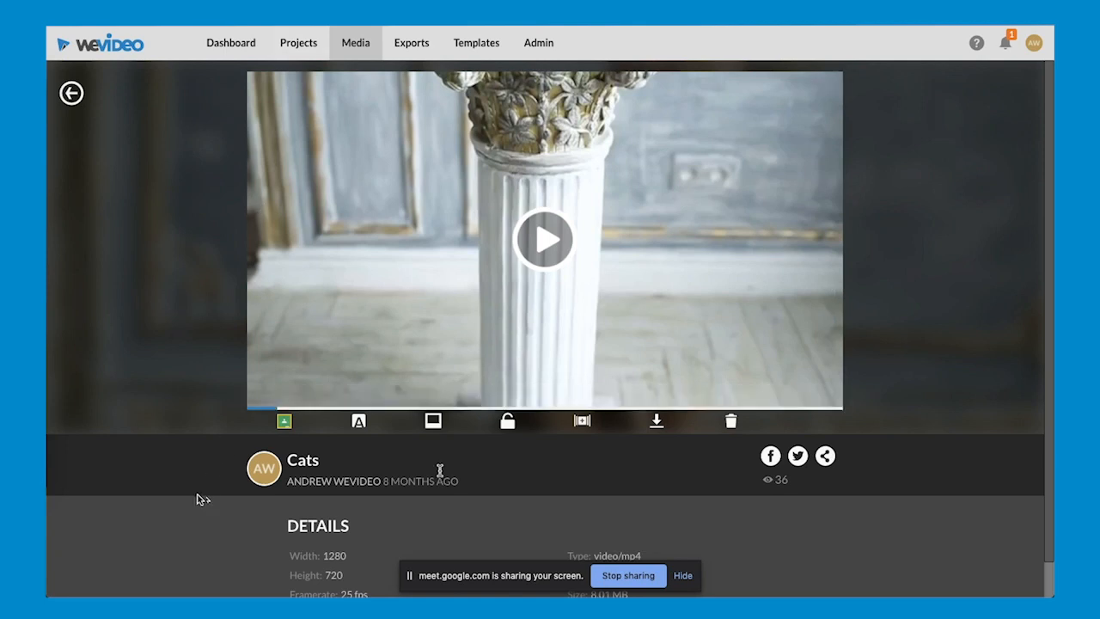
left_click(511, 425)
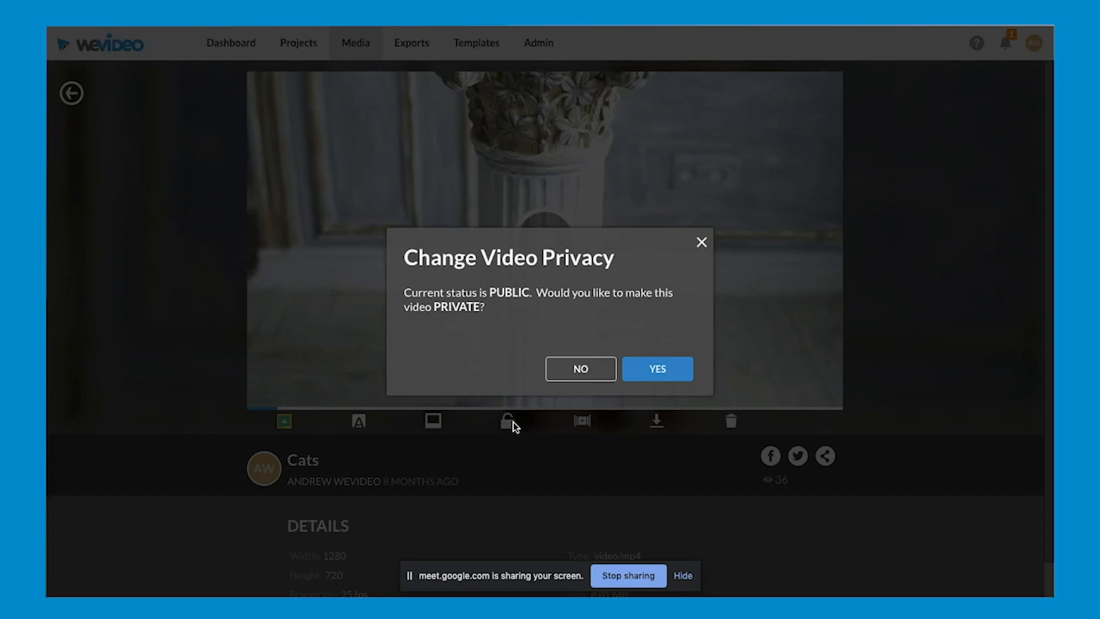
left_click(701, 242)
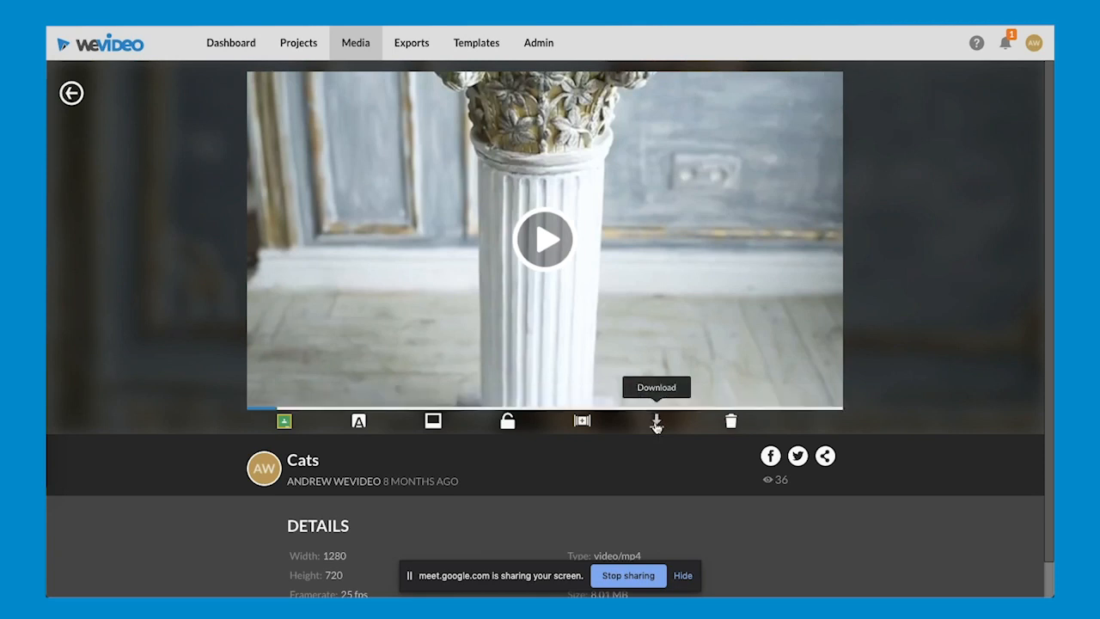
- Open the member list in the administration area, view one admin member's activity page and return to the list
left_click(538, 44)
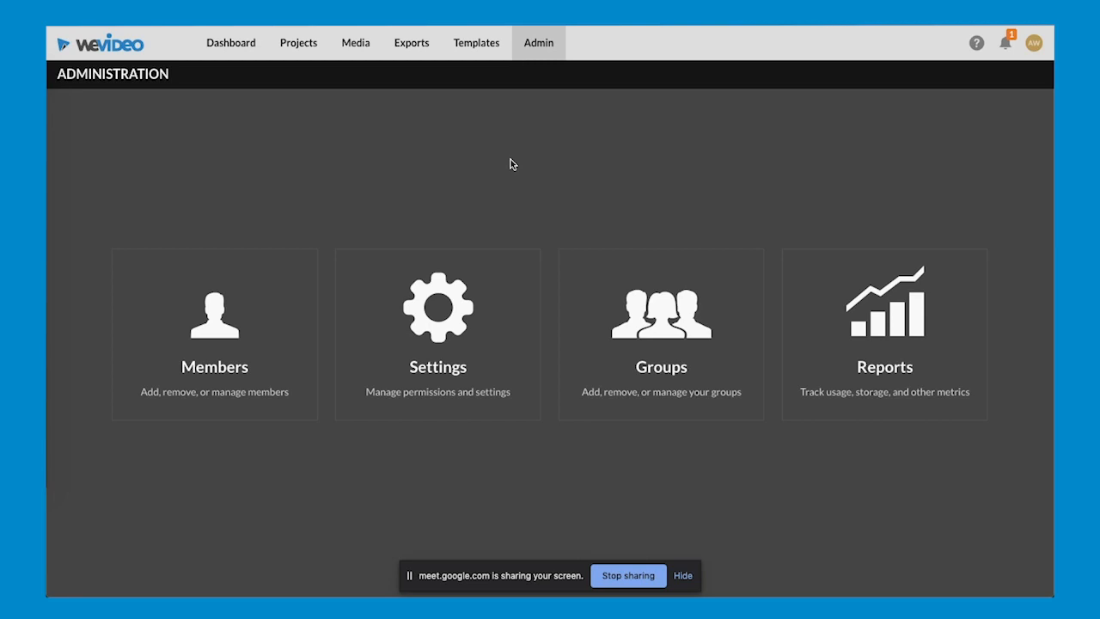
left_click(244, 341)
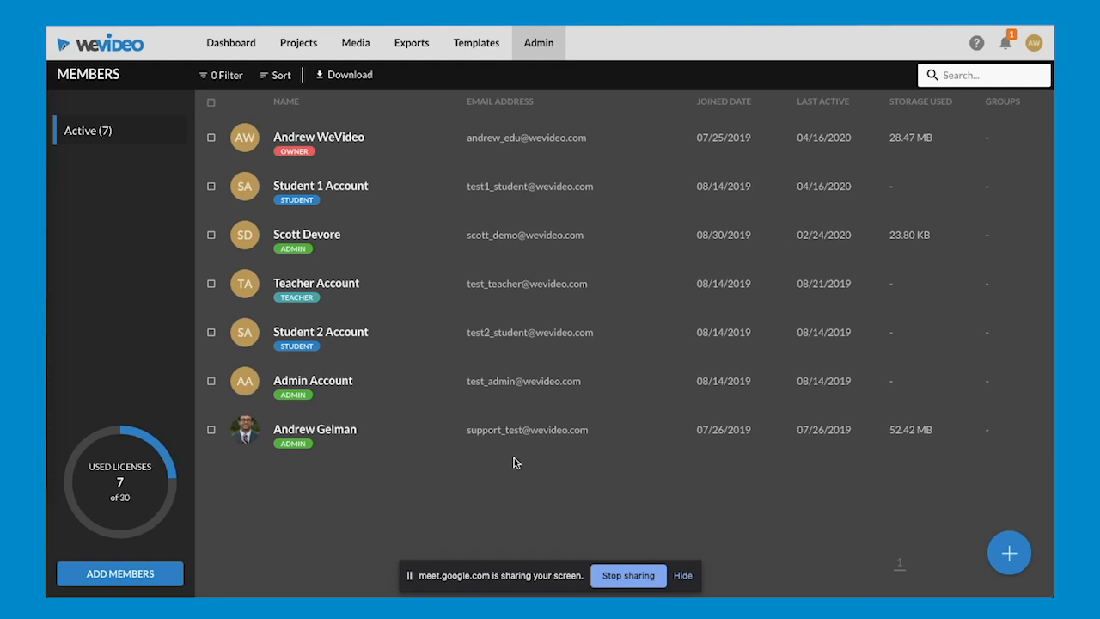
left_click(394, 436)
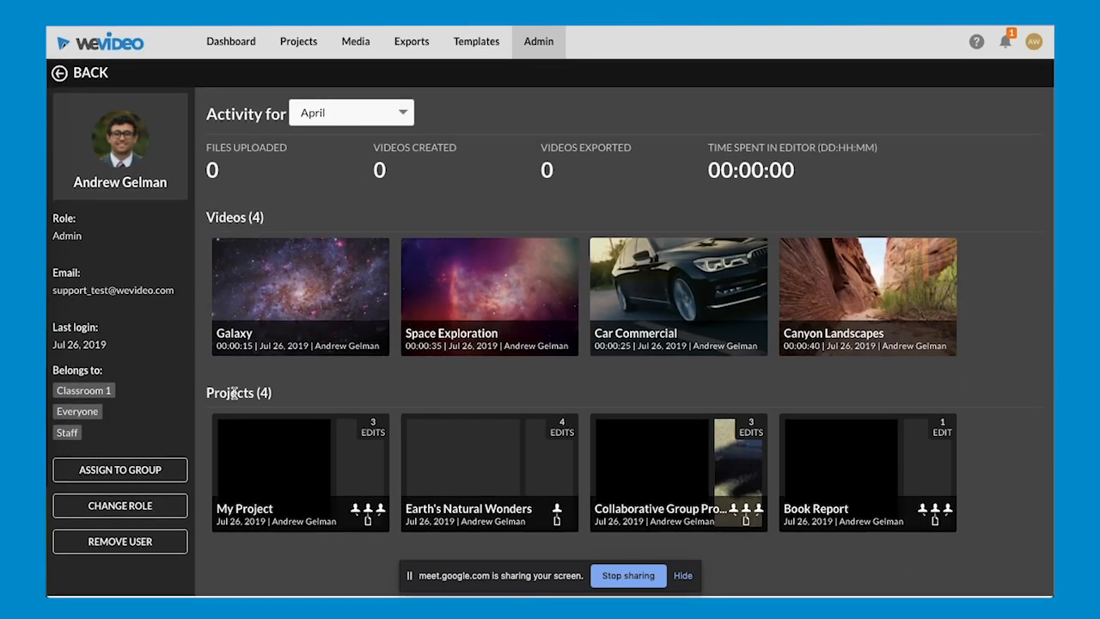
left_click(61, 79)
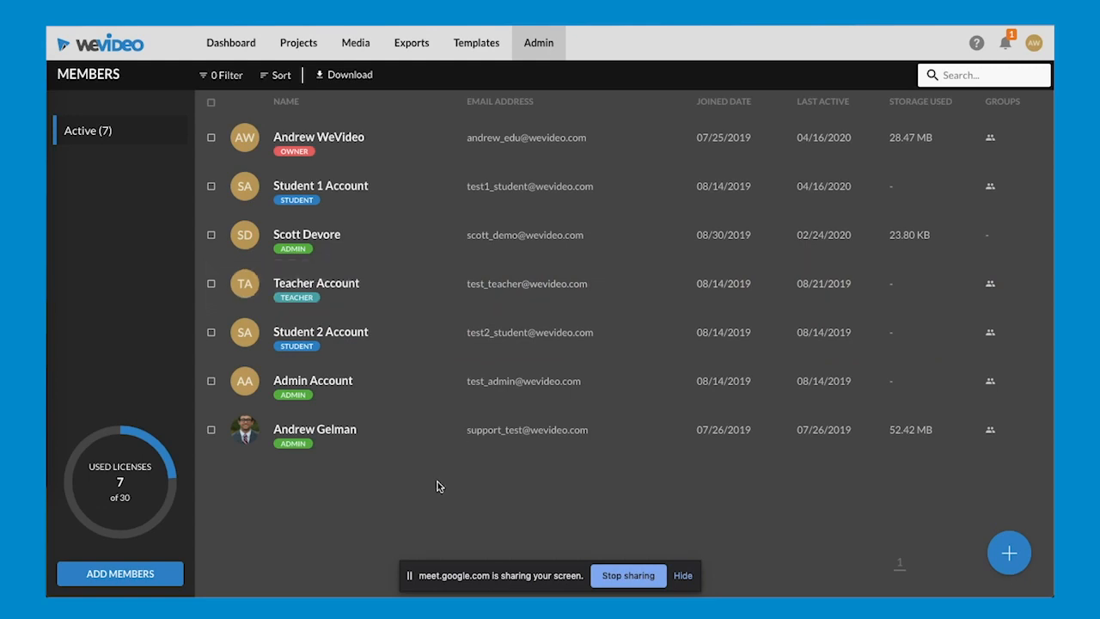
- Review the filter criteria and the sort options available for the member list
left_click(229, 79)
left_click(316, 116)
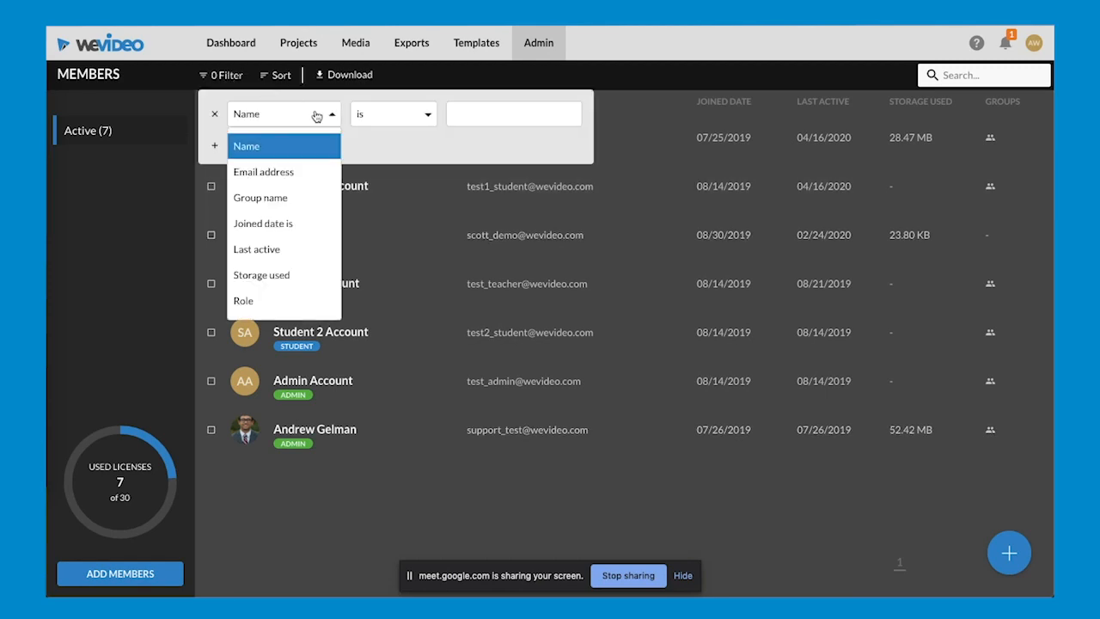
left_click(281, 76)
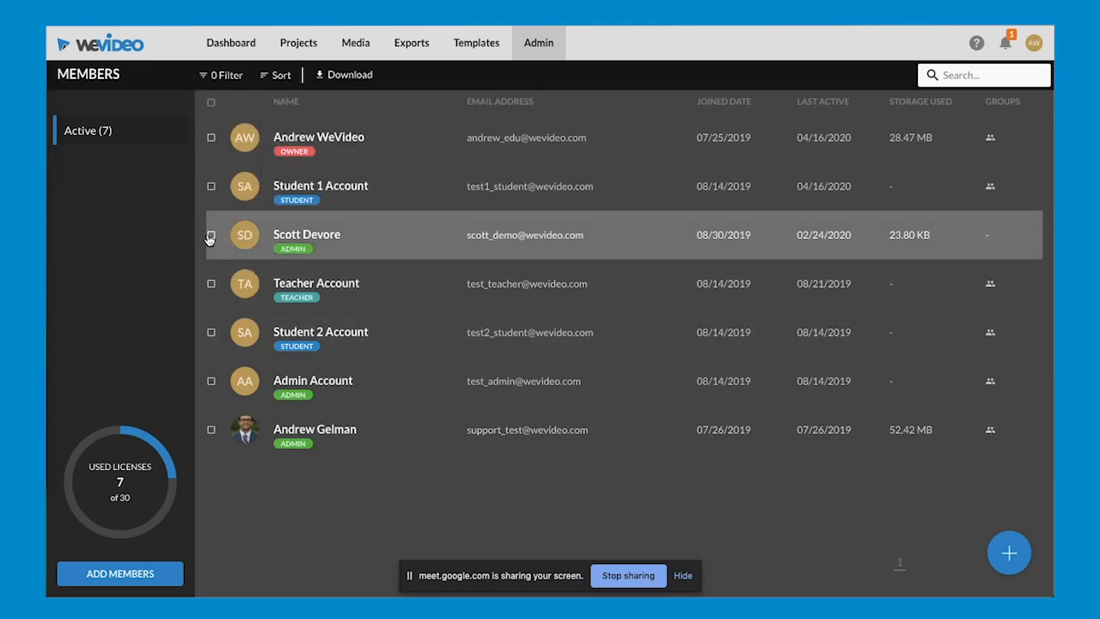
- Select three accounts in the member list, extend the selection to all members and clear it
left_click(211, 235)
left_click(210, 331)
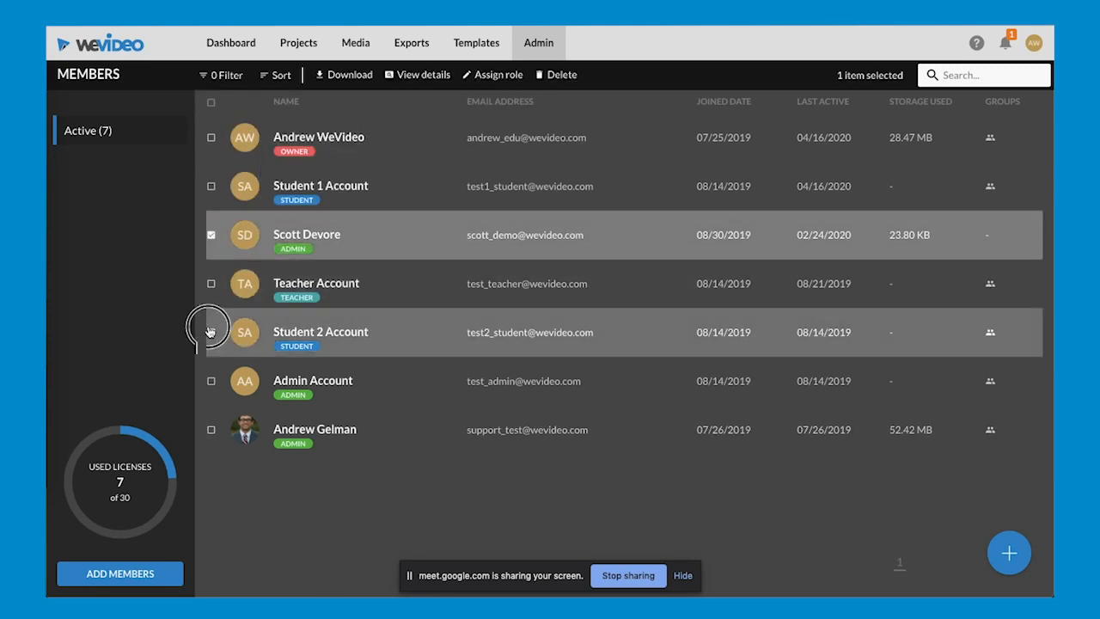
left_click(211, 137)
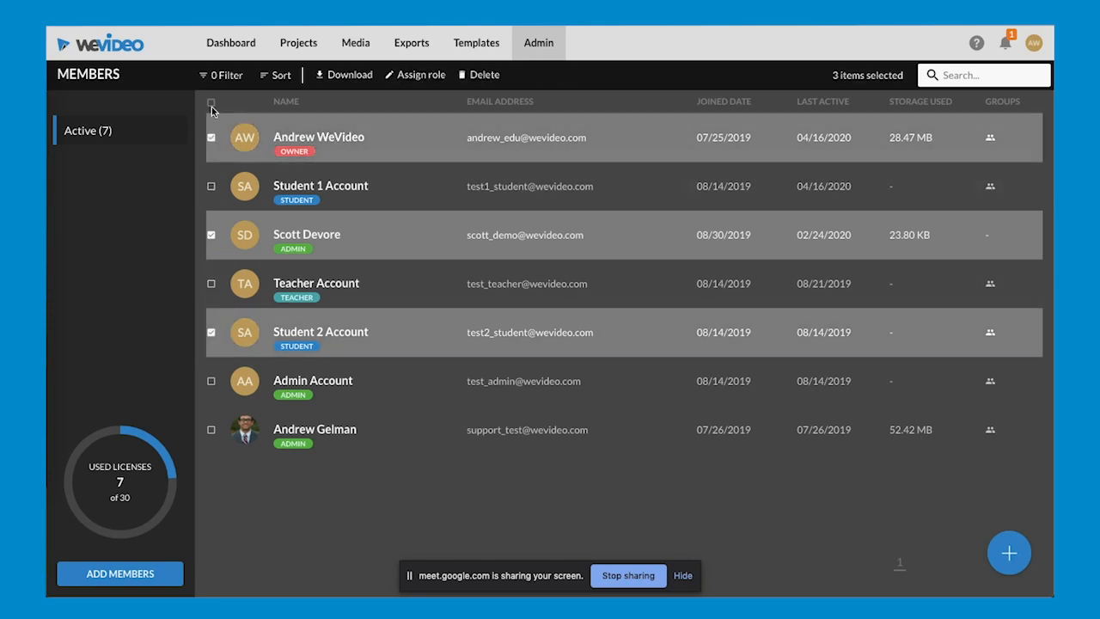
left_click(210, 103)
left_click(211, 103)
left_click(258, 421)
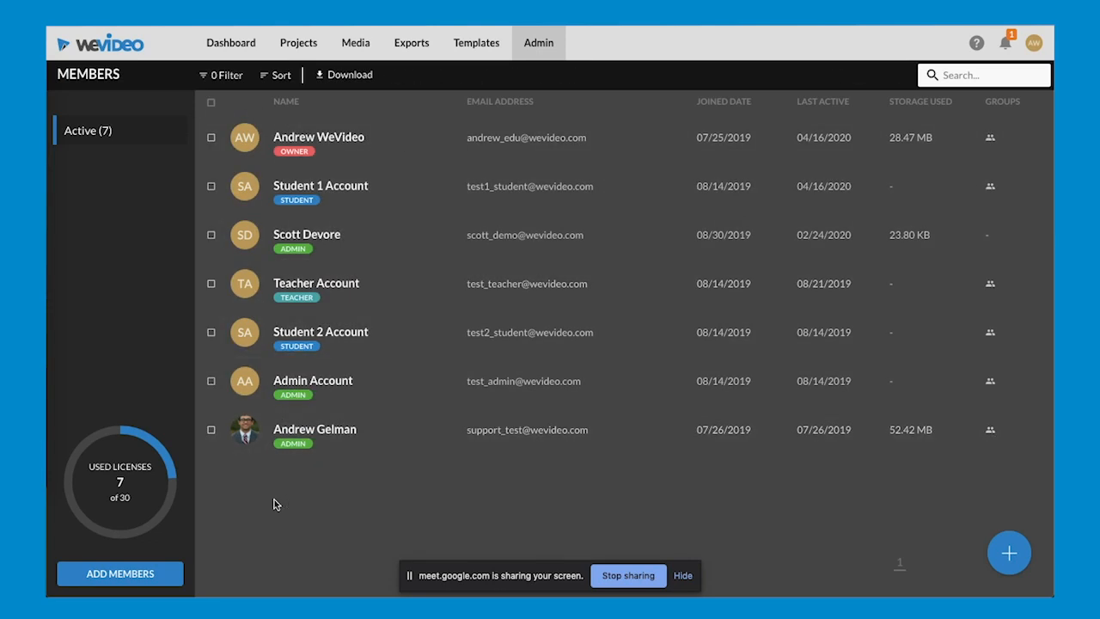
- Review the methods for adding members, close the dialog without choosing one and return to the administration overview
left_click(124, 572)
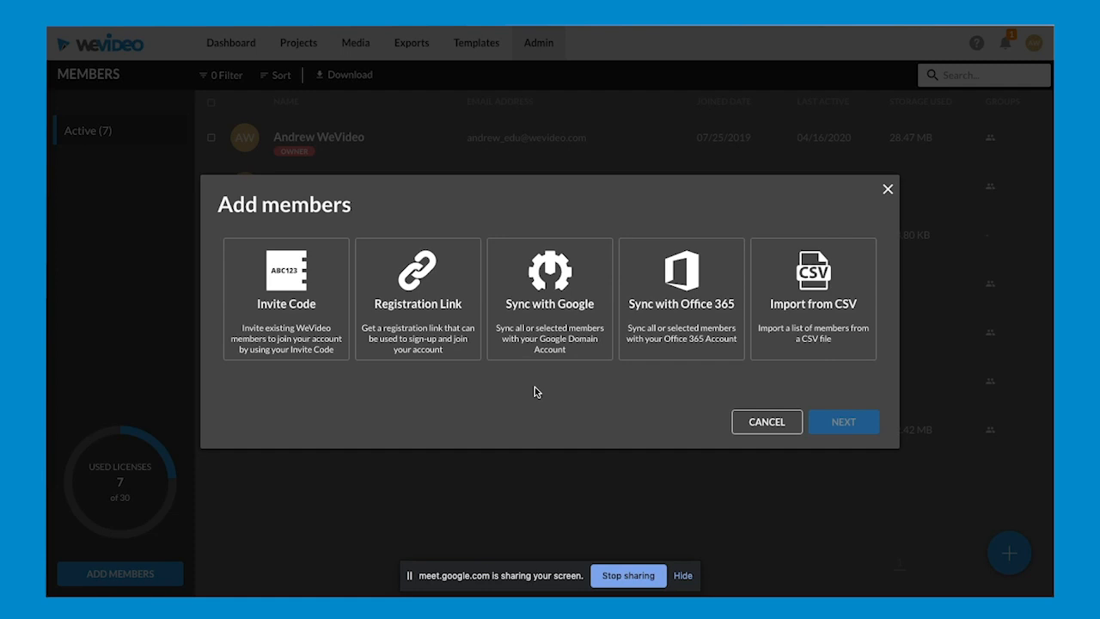
left_click(888, 188)
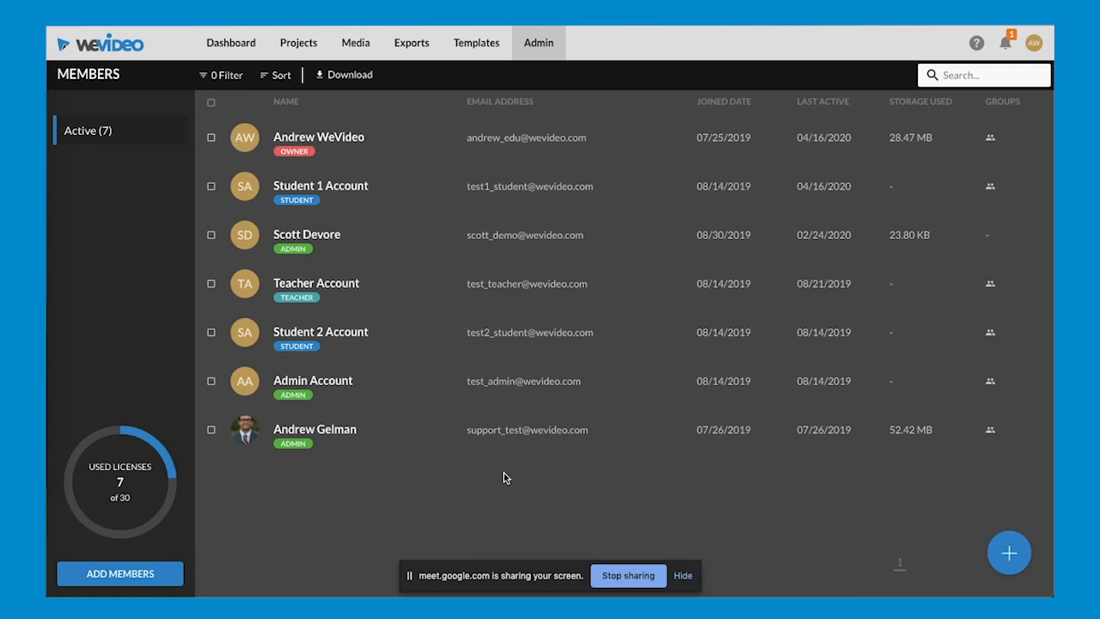
left_click(543, 51)
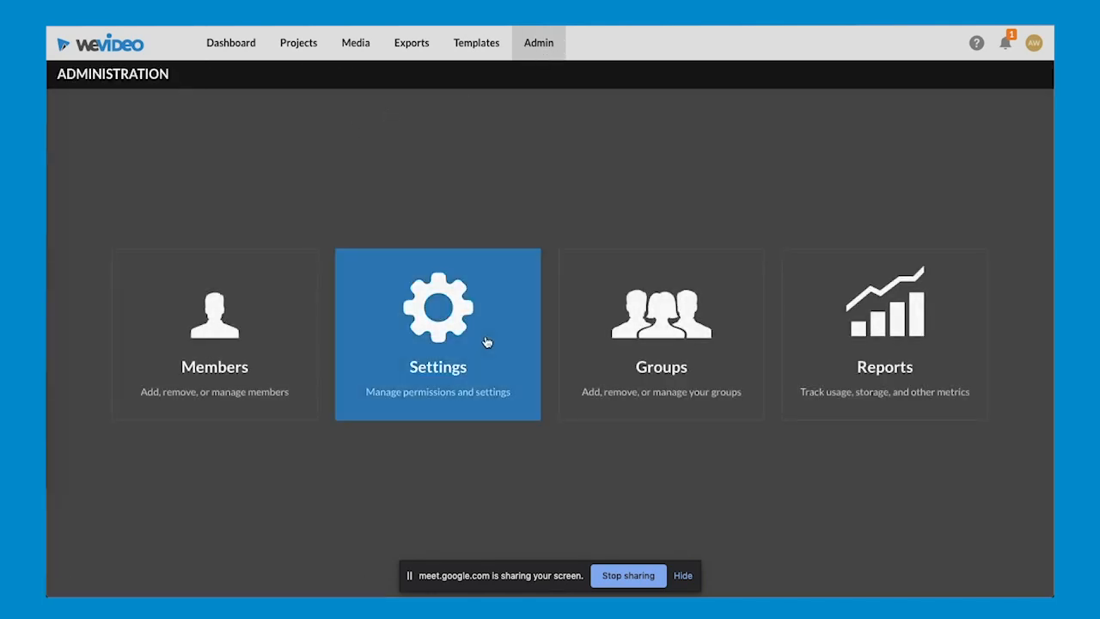
- Review the global administration settings and the permissions for the Student and Admin roles without changing any
left_click(486, 342)
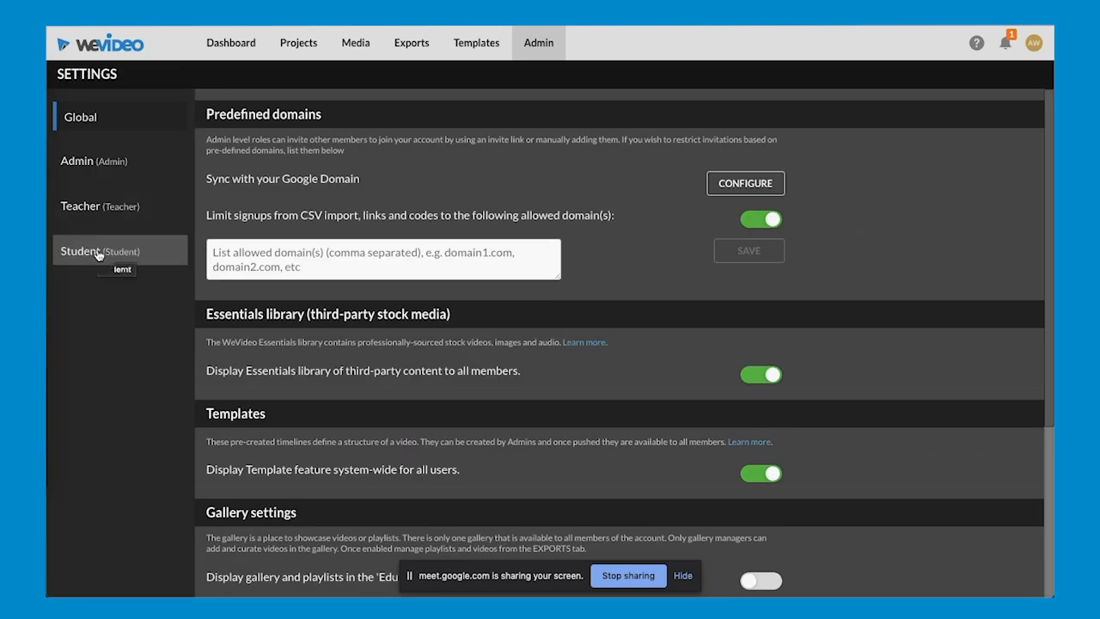
left_click(97, 253)
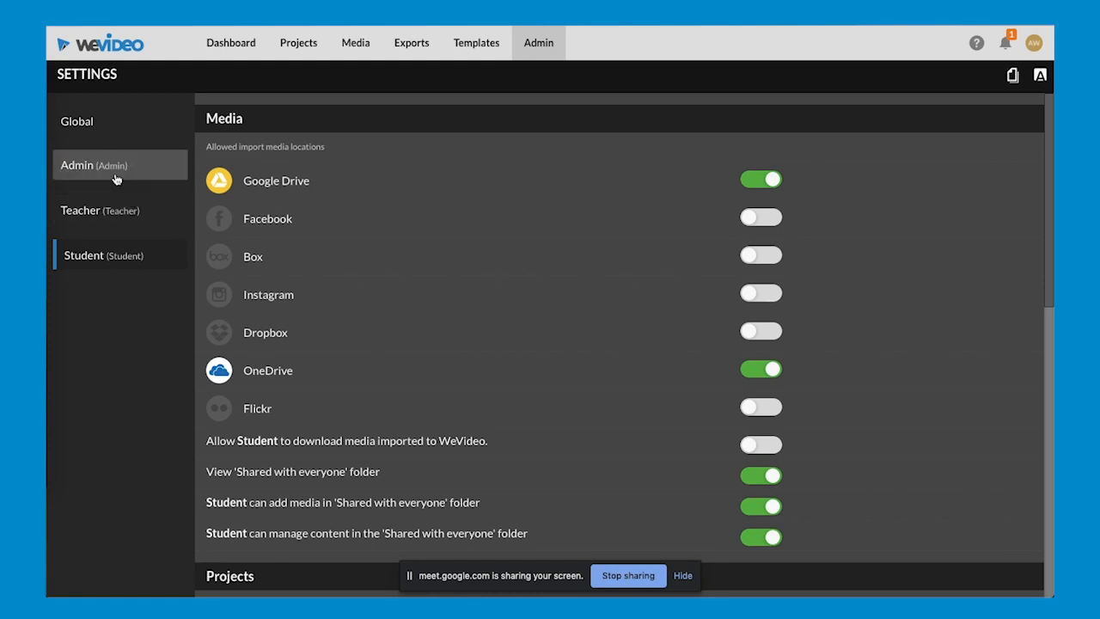
left_click(116, 179)
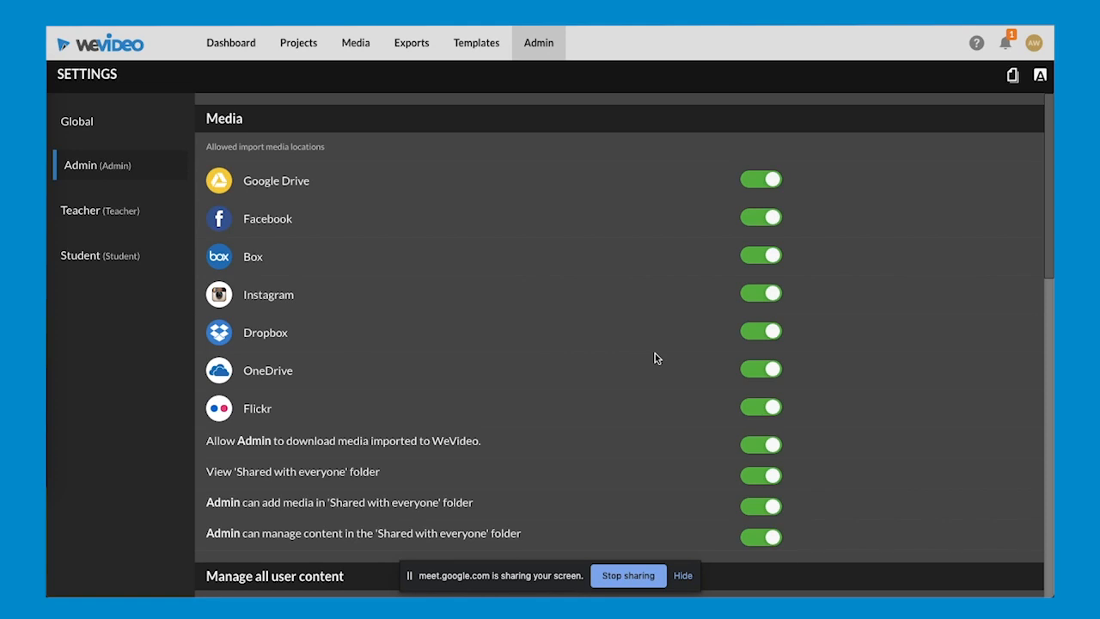
scroll(655, 359, "down", 5)
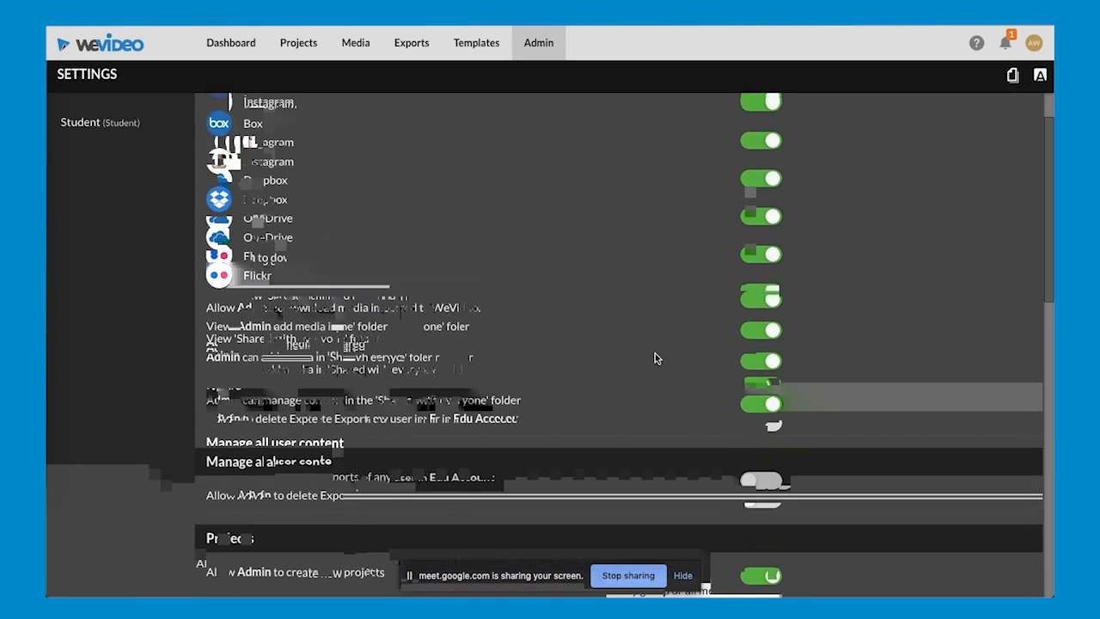
scroll(654, 359, "up", 2)
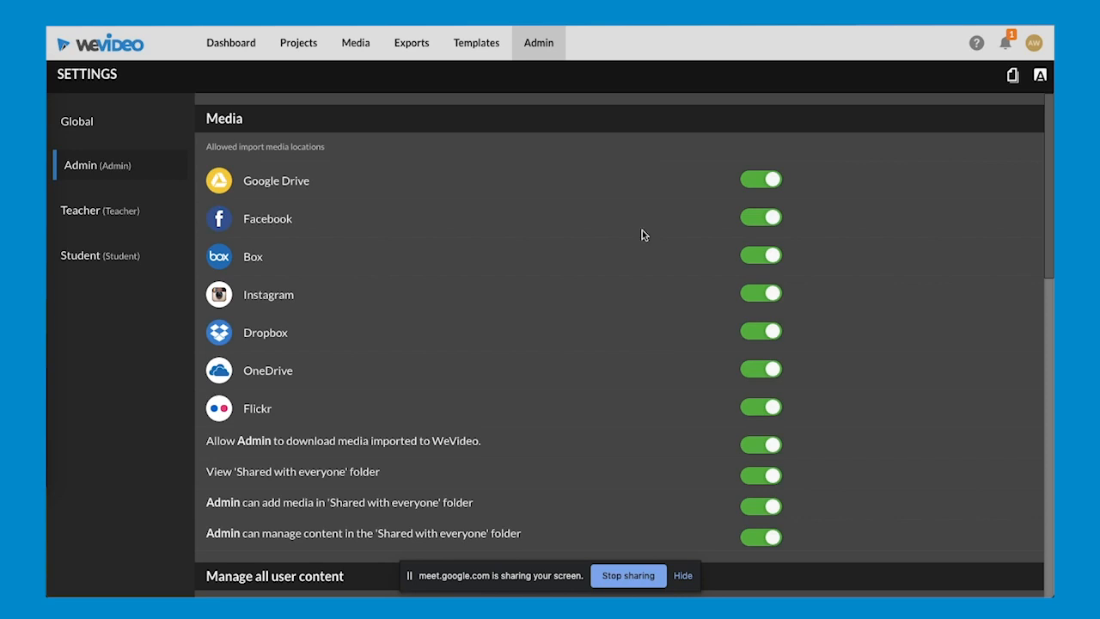
- Open the Classroom 1 group from the administration area and view its members, projects and exports
left_click(536, 57)
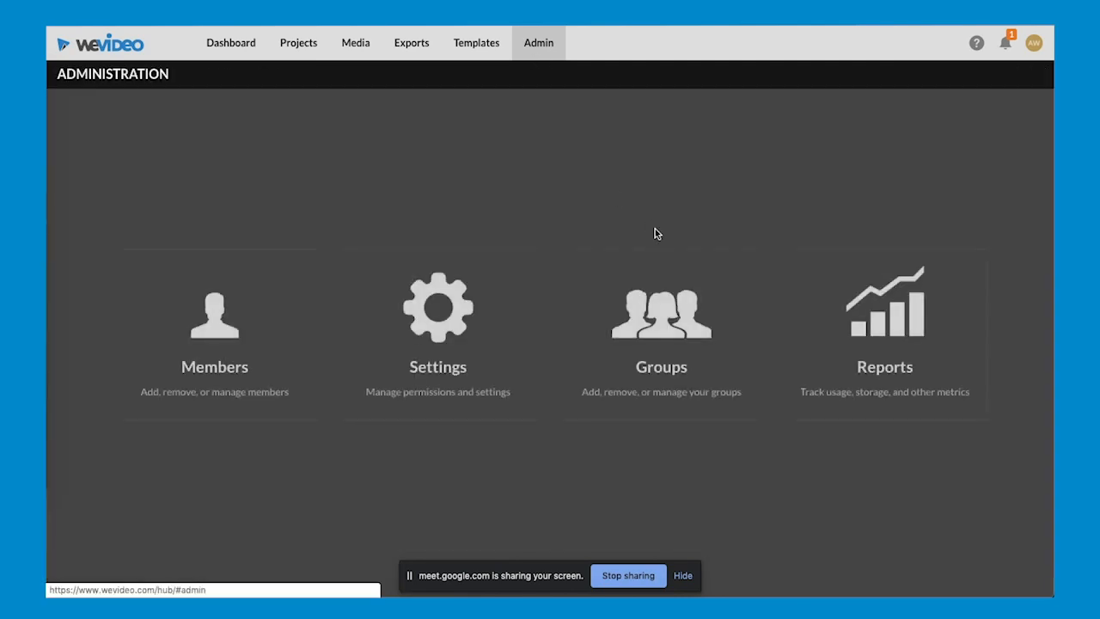
left_click(647, 318)
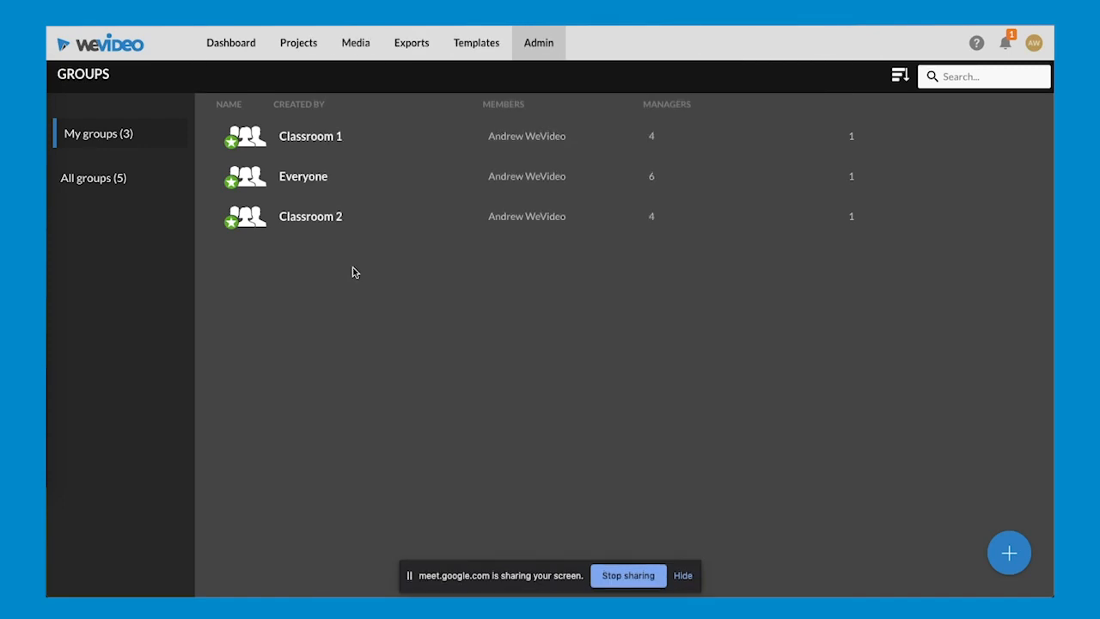
left_click(349, 146)
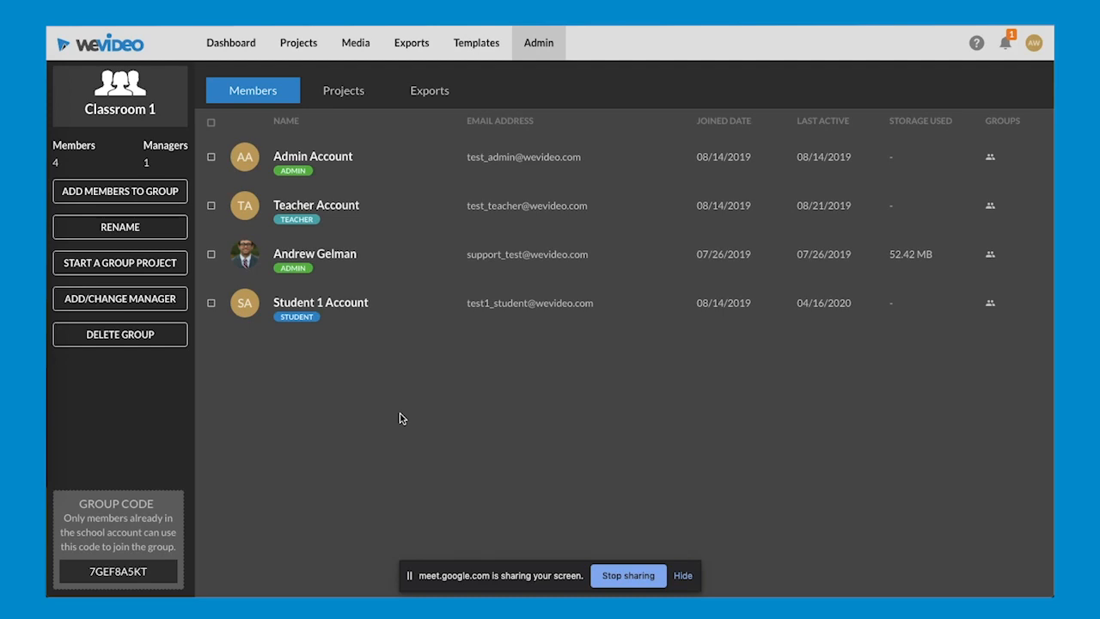
left_click(350, 97)
left_click(432, 96)
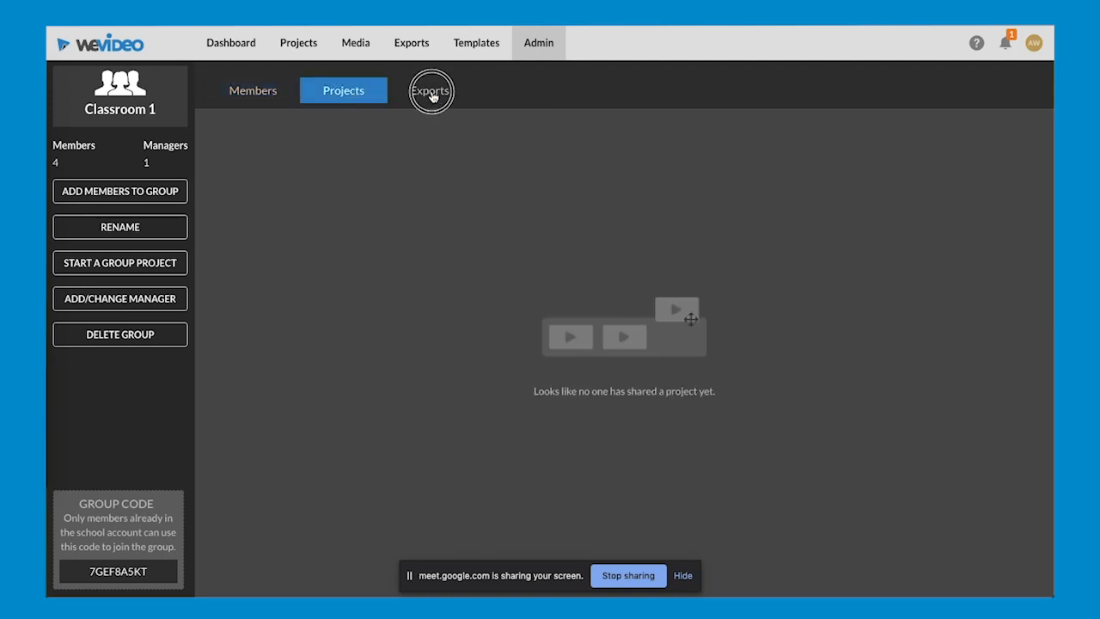
left_click(240, 101)
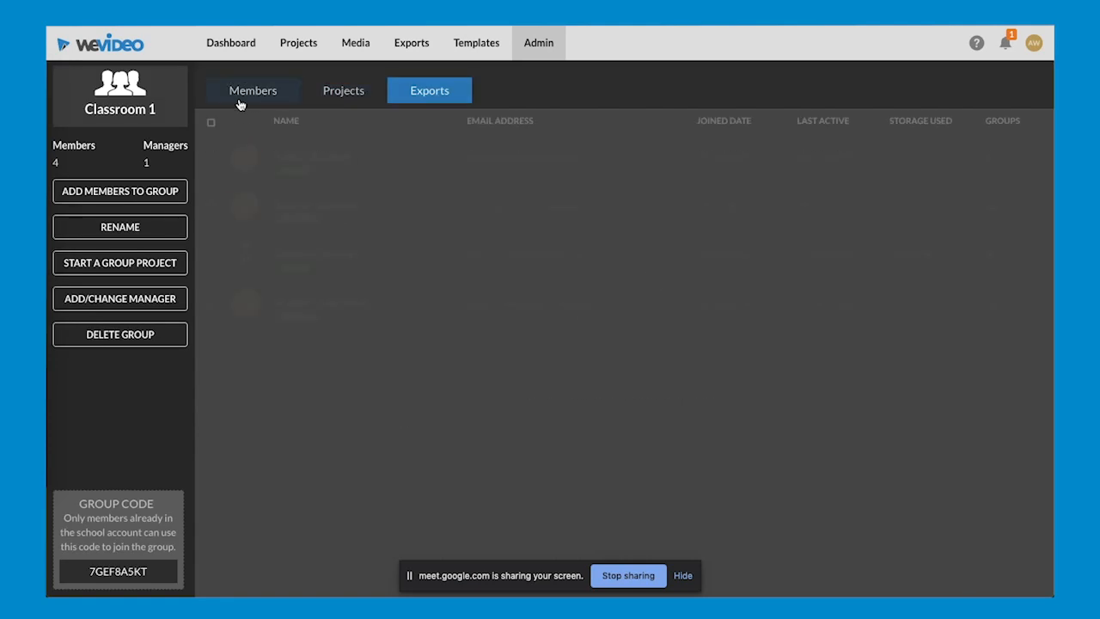
- Return to the WeVideo dashboard, switch to the Google Meet window and read the participants' newer chat messages, closing the chat when done
left_click(230, 44)
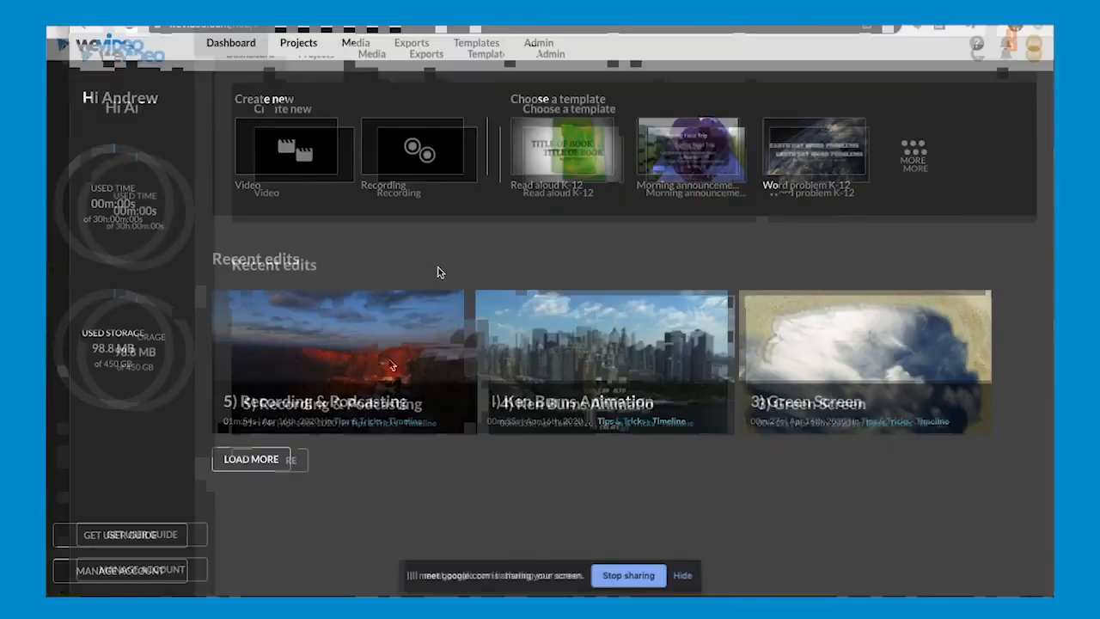
key("super+grave")
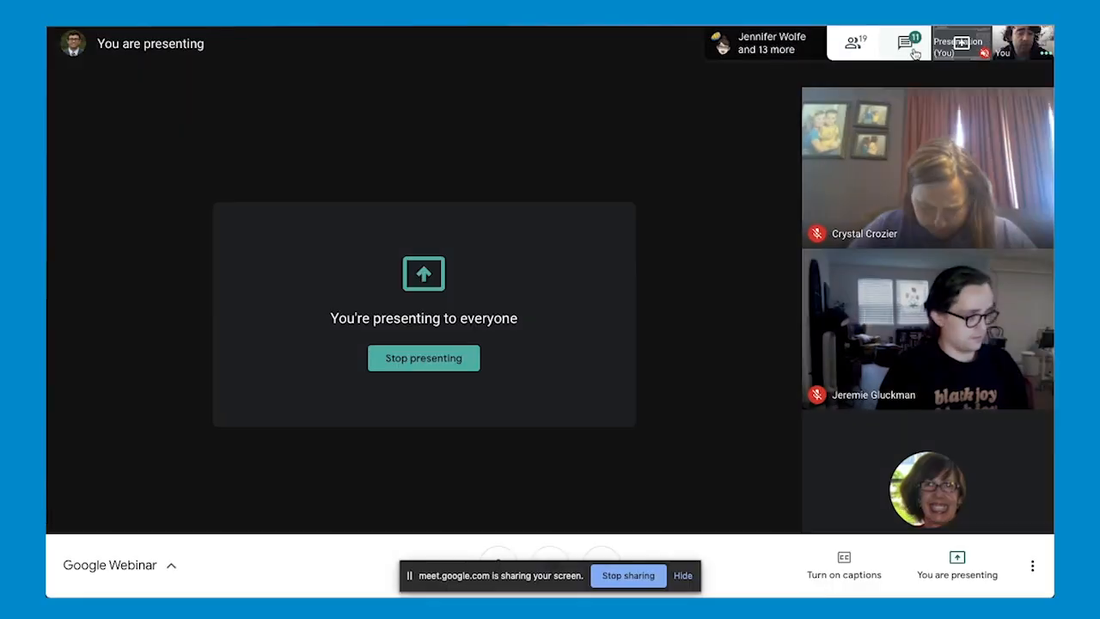
left_click(843, 91)
scroll(934, 361, "up", 3)
scroll(933, 361, "up", 3)
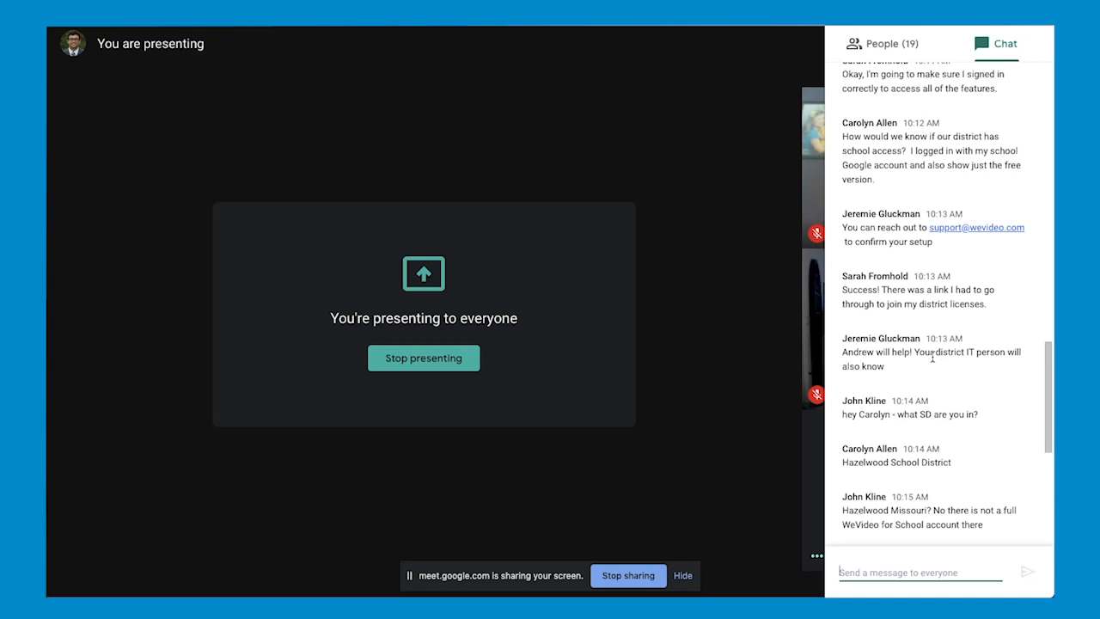
scroll(932, 357, "down", 5)
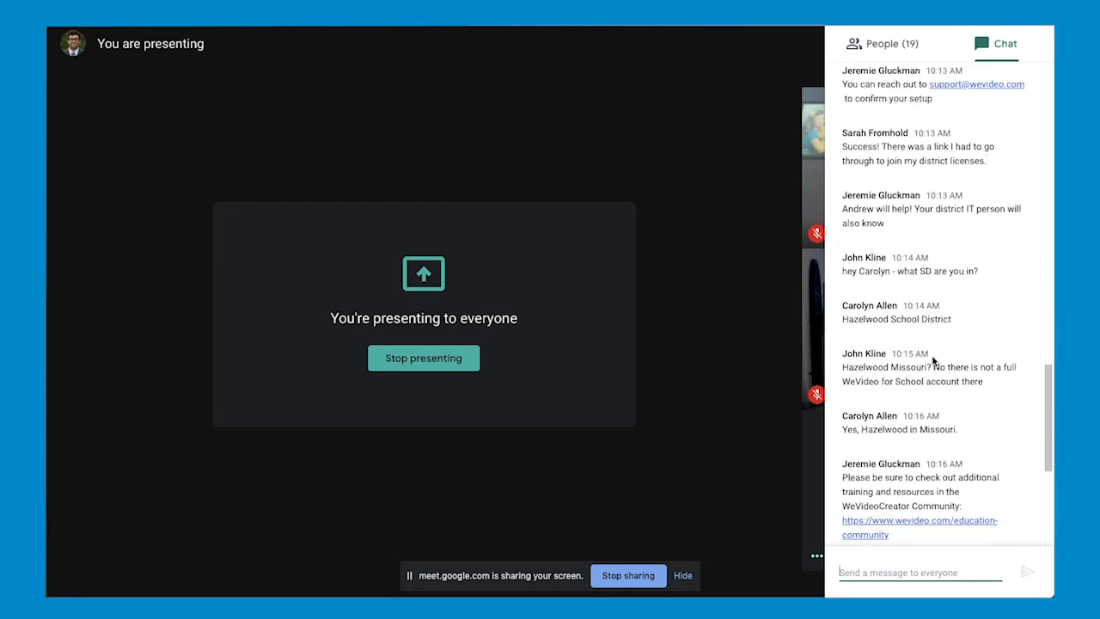
scroll(933, 361, "down", 3)
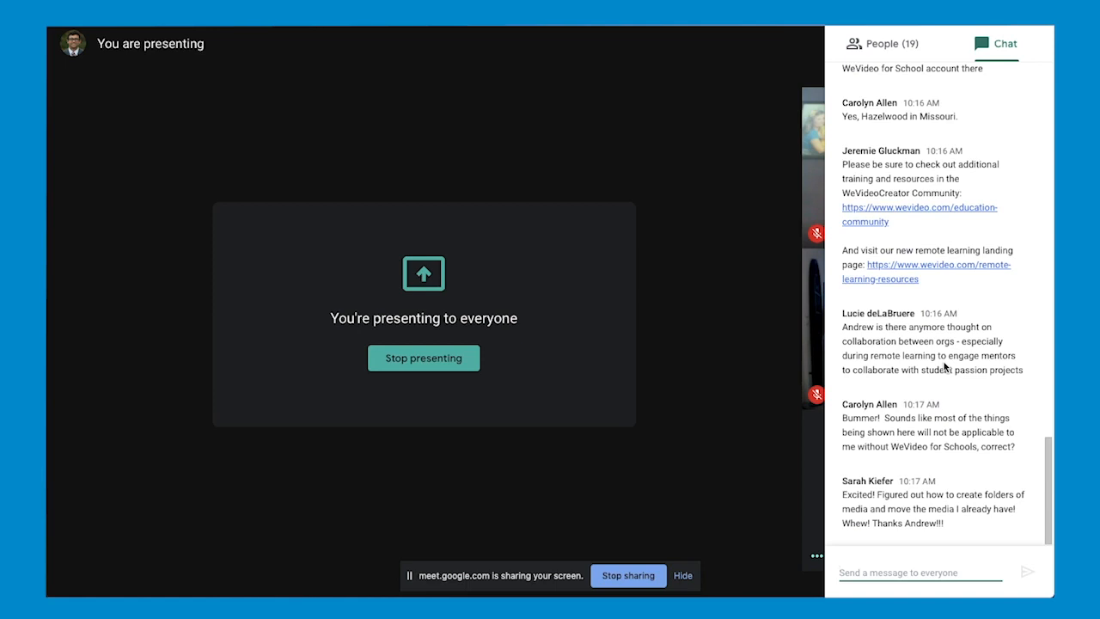
left_click(998, 49)
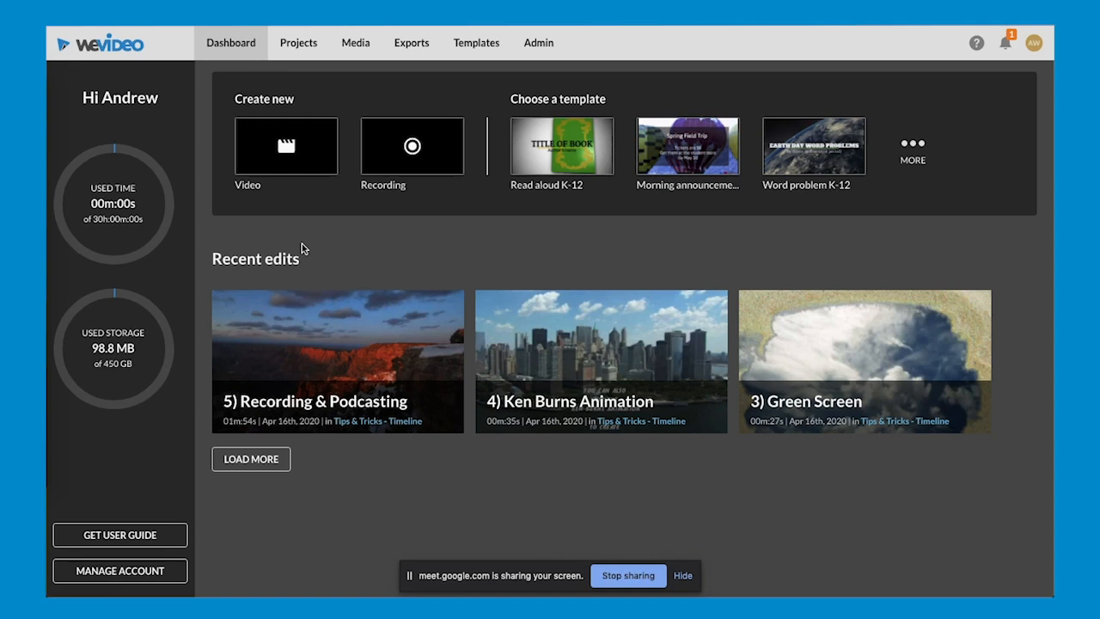
- Start a new video edit saved in the Tips & Tricks - Timeline project
left_click(286, 157)
left_click(310, 154)
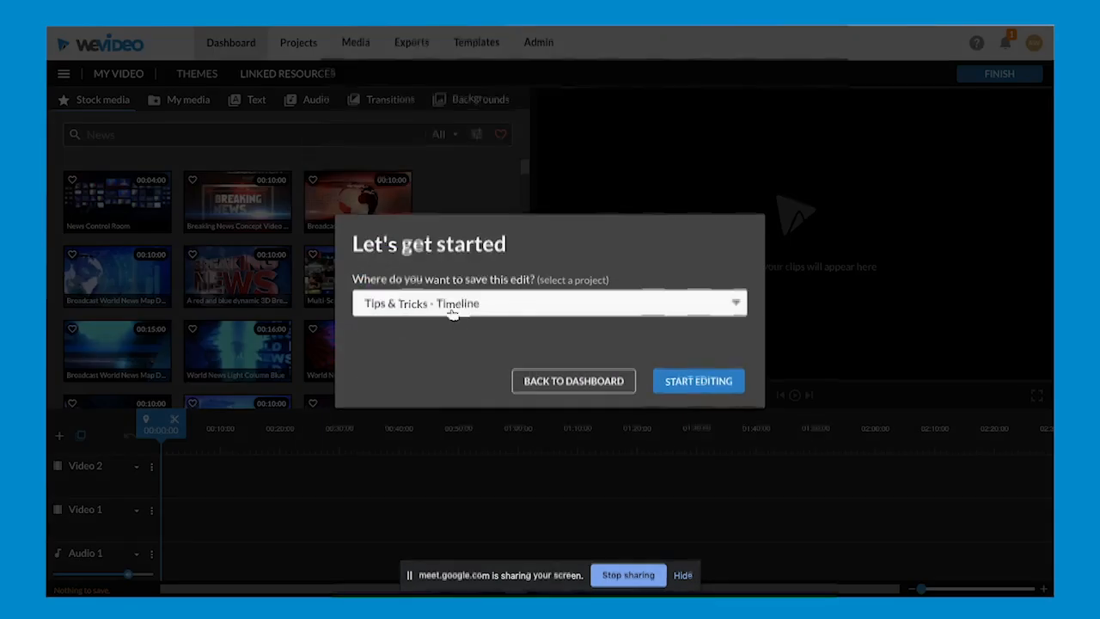
left_click(452, 314)
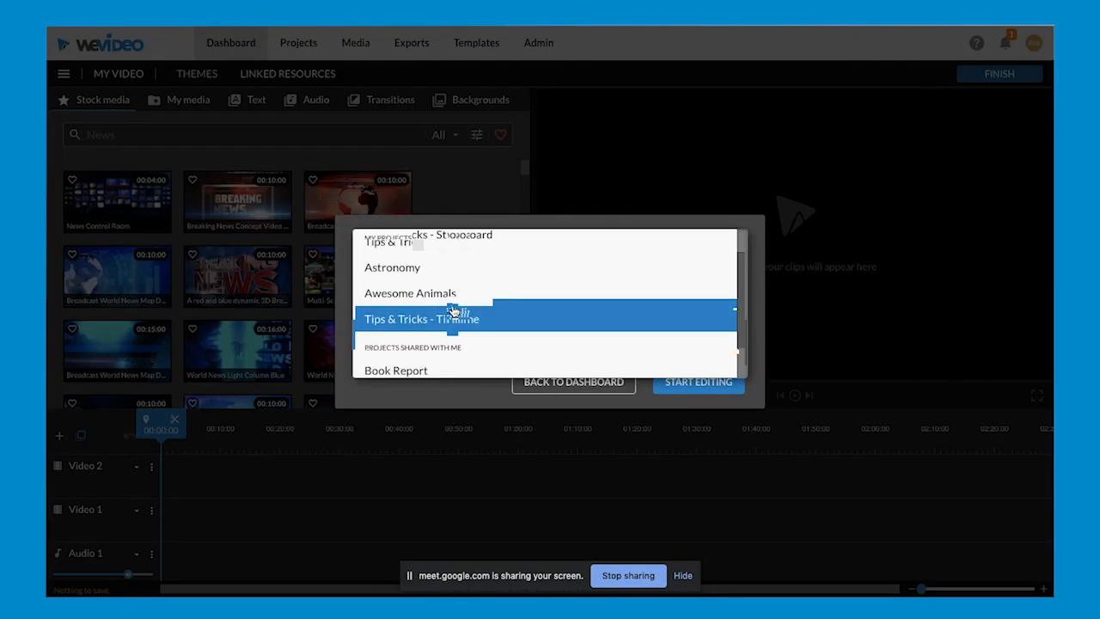
scroll(454, 311, "down", 2)
scroll(454, 311, "up", 3)
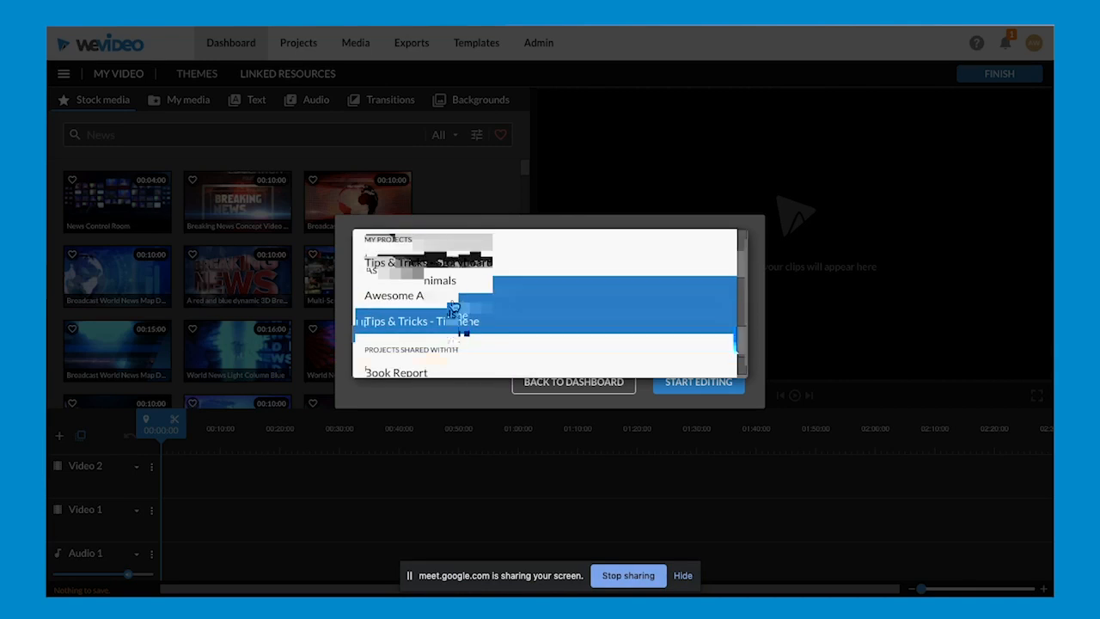
left_click(473, 340)
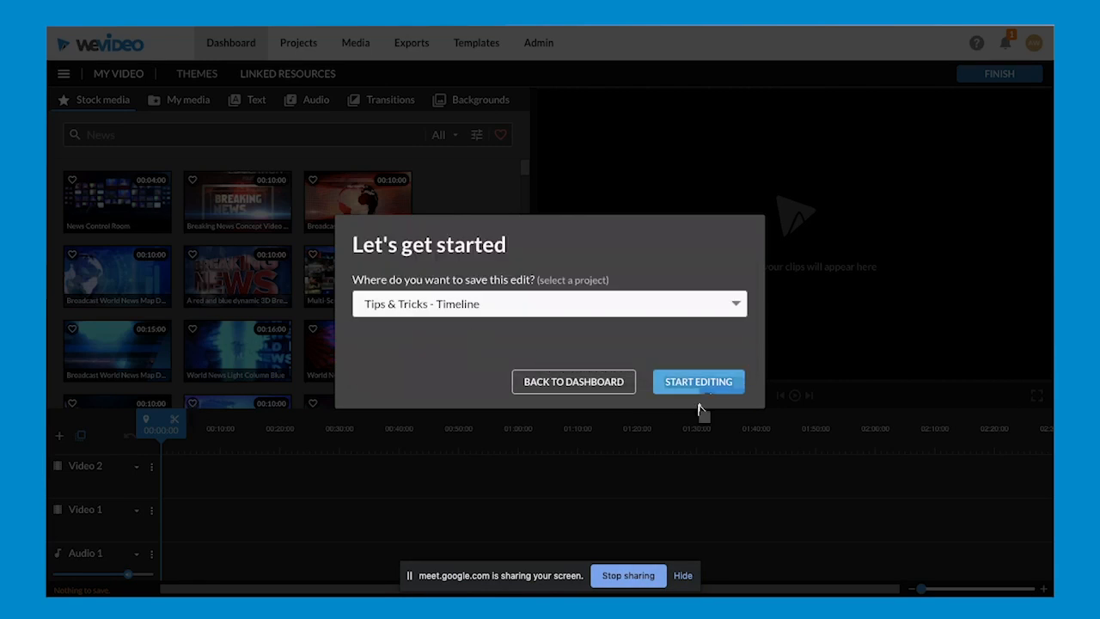
left_click(698, 382)
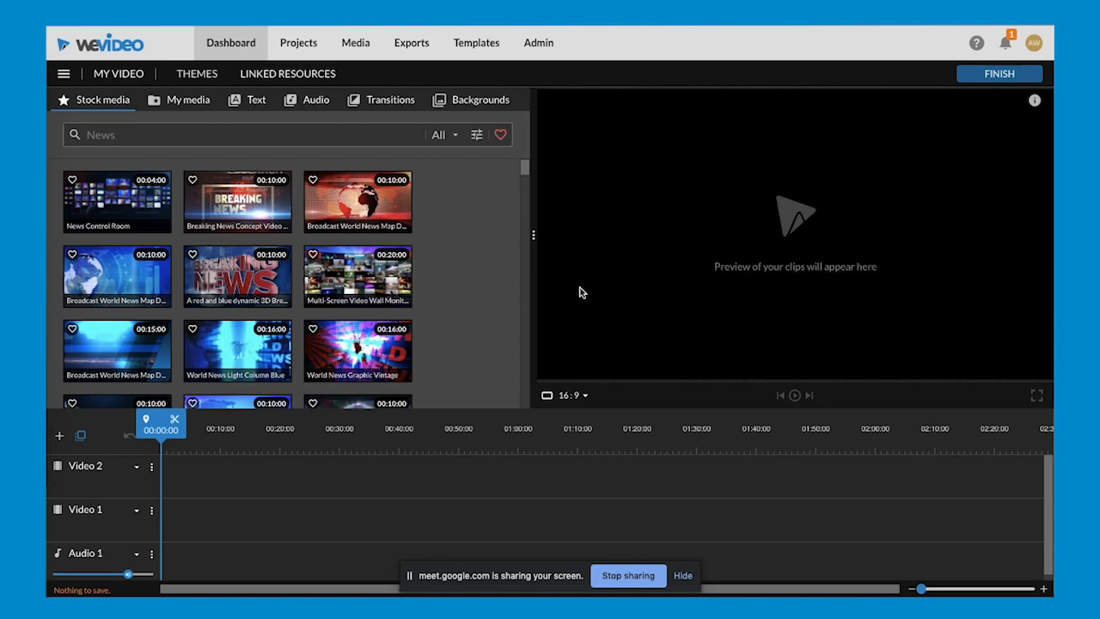
- Preview the Breaking News and Multi-Screen Video Wall stock clips, and check the newer chat messages in the Google Meet window
left_click(249, 222)
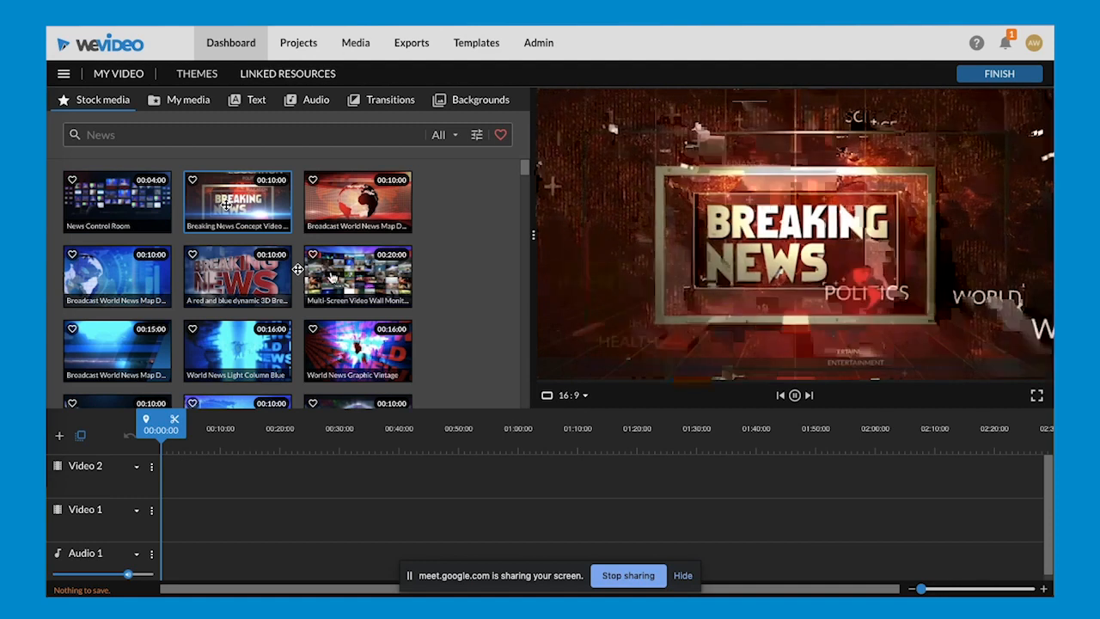
left_click(332, 275)
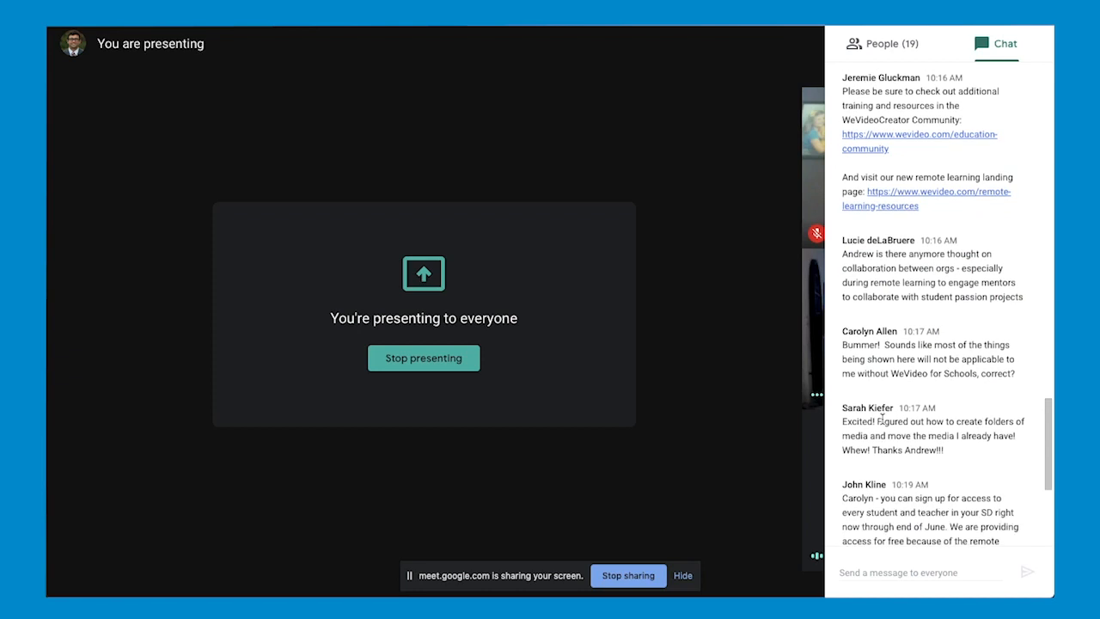
scroll(881, 419, "down", 5)
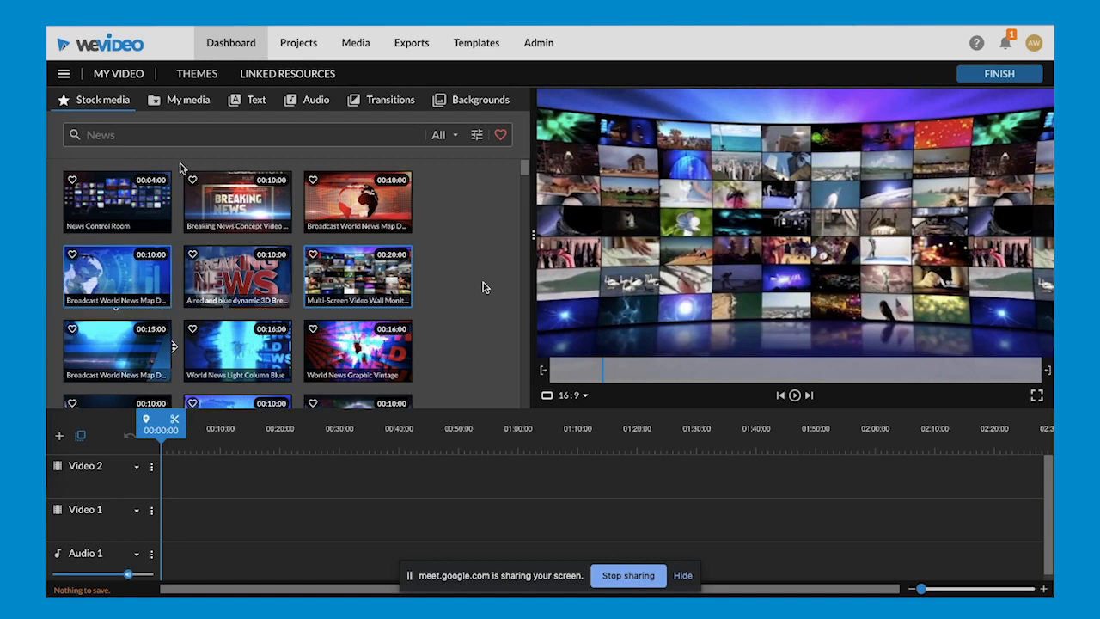
- Search the stock media for "nature" and place the European Bee-eater clip at the start of the Video 1 track
left_click(150, 137)
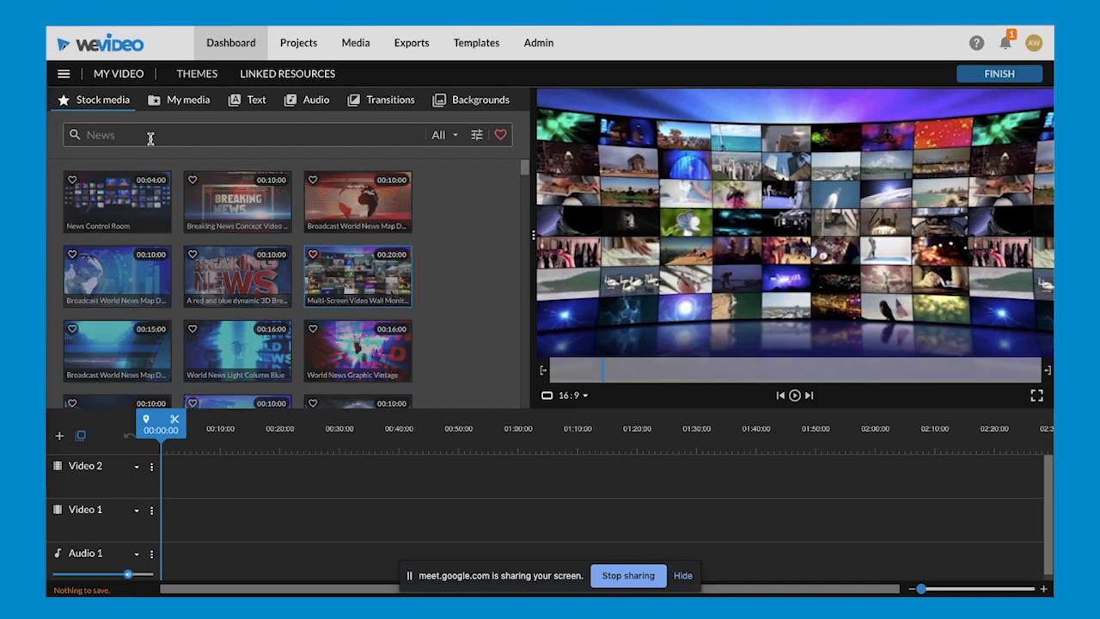
type("nature")
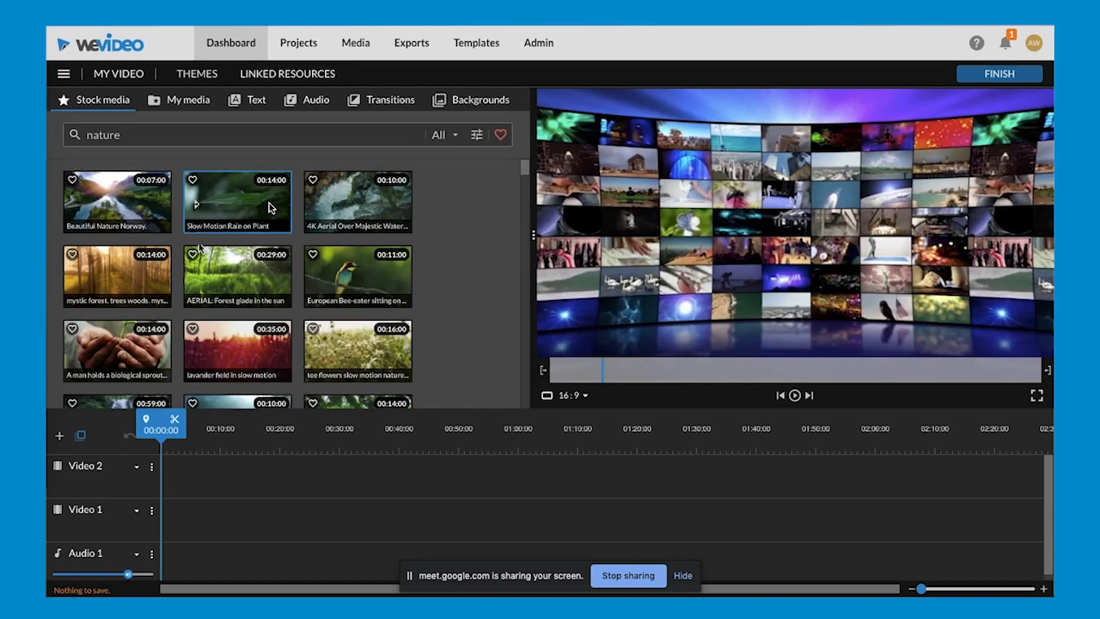
left_click(352, 220)
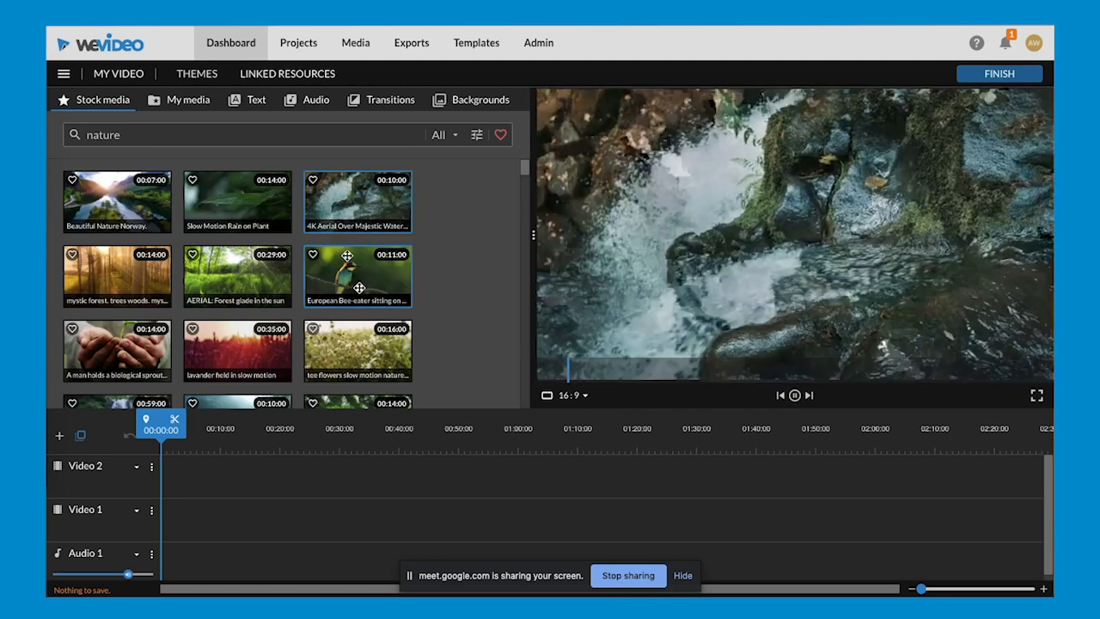
left_click(360, 287)
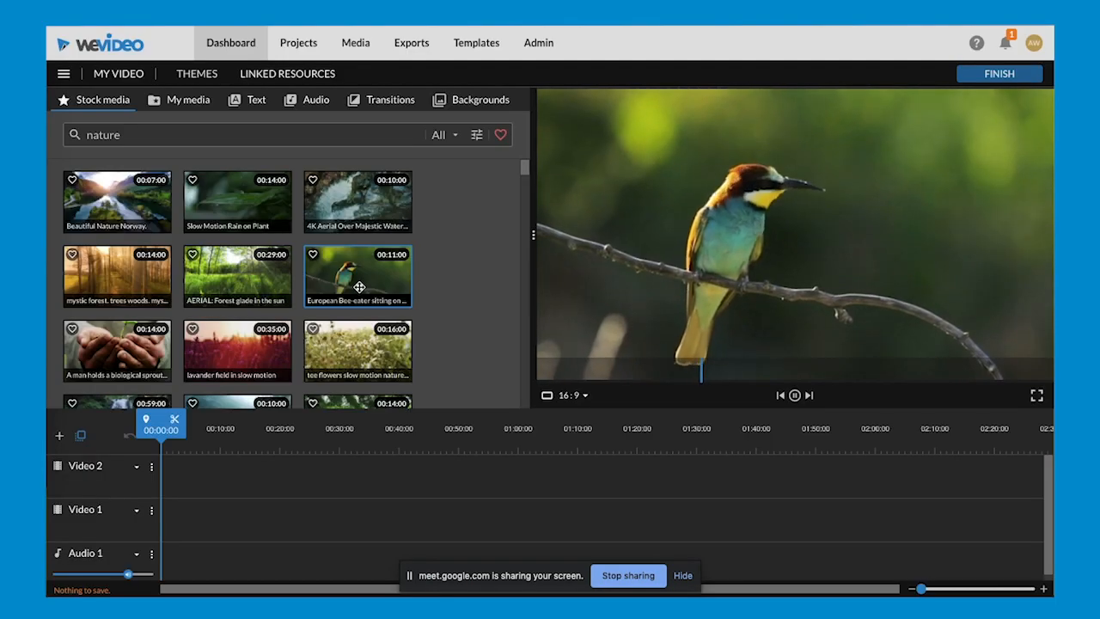
left_click_drag(354, 292, 176, 520)
left_click(174, 527)
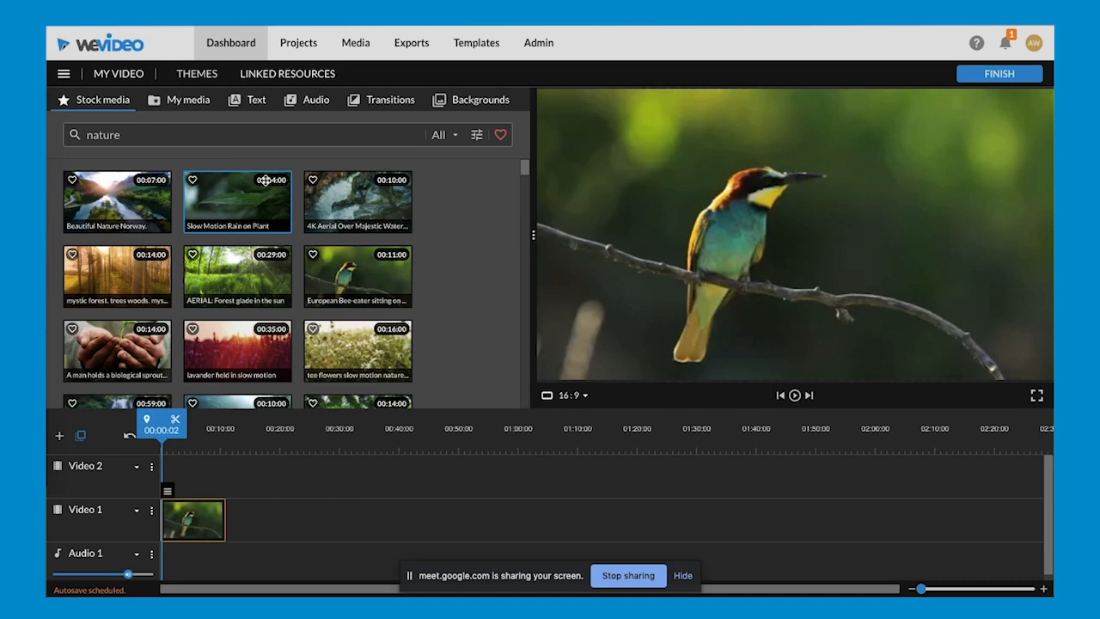
left_click(179, 104)
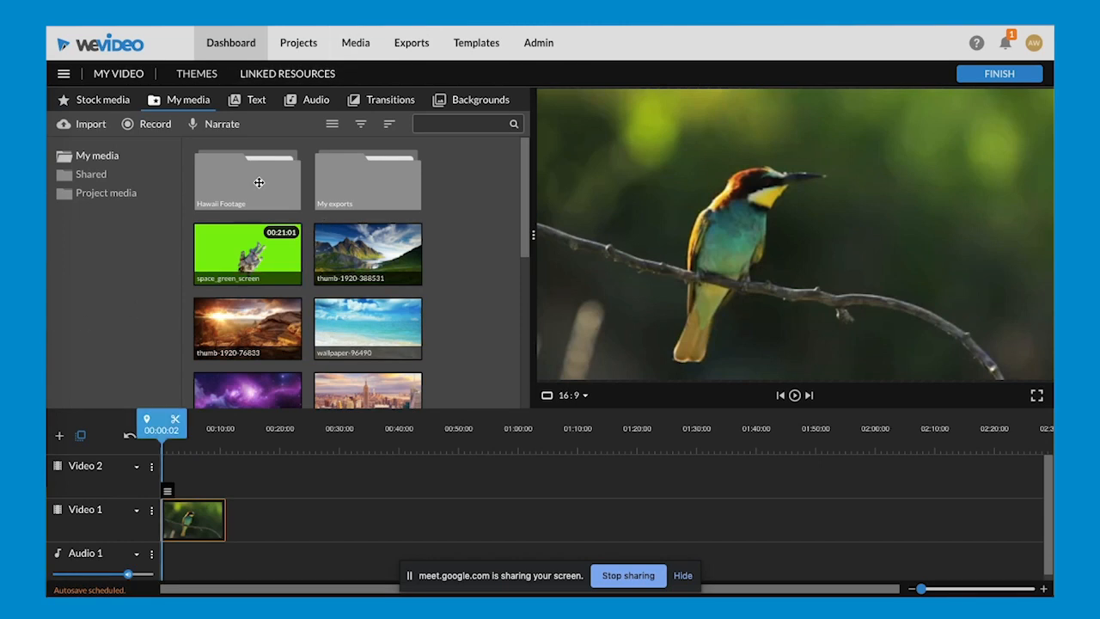
scroll(371, 264, "down", 2)
scroll(371, 264, "down", 5)
scroll(370, 264, "up", 8)
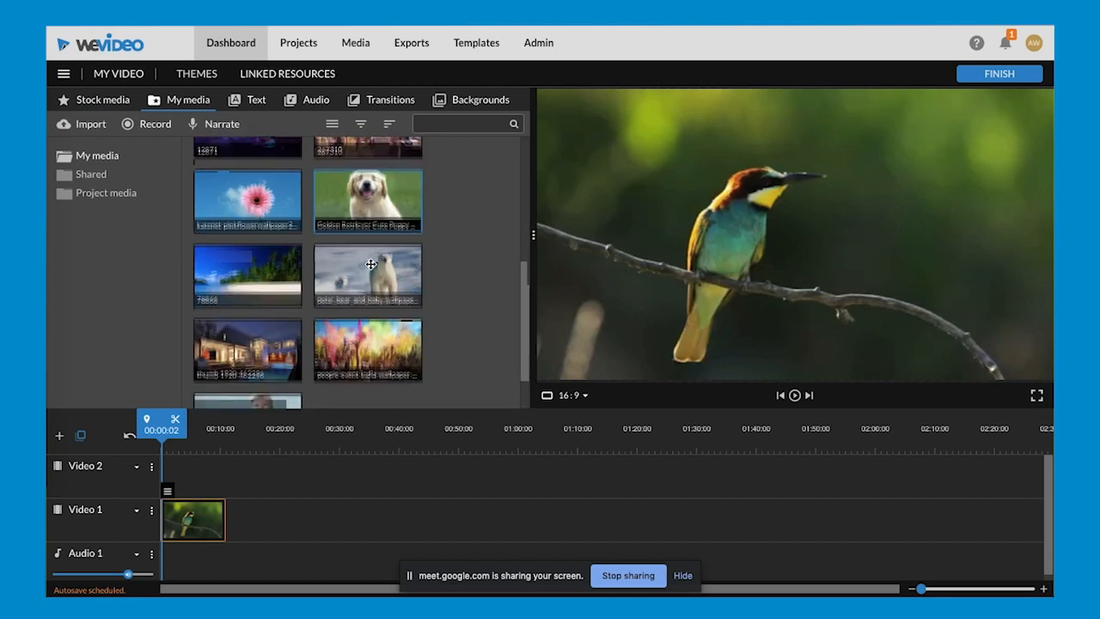
scroll(370, 264, "down", 1)
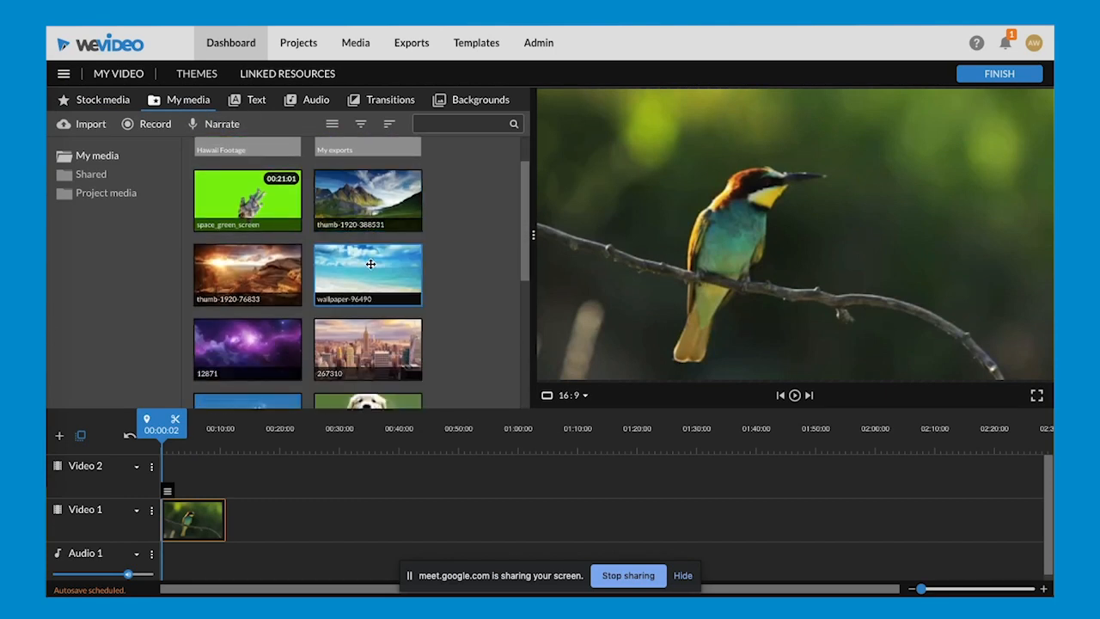
left_click_drag(376, 213, 251, 527)
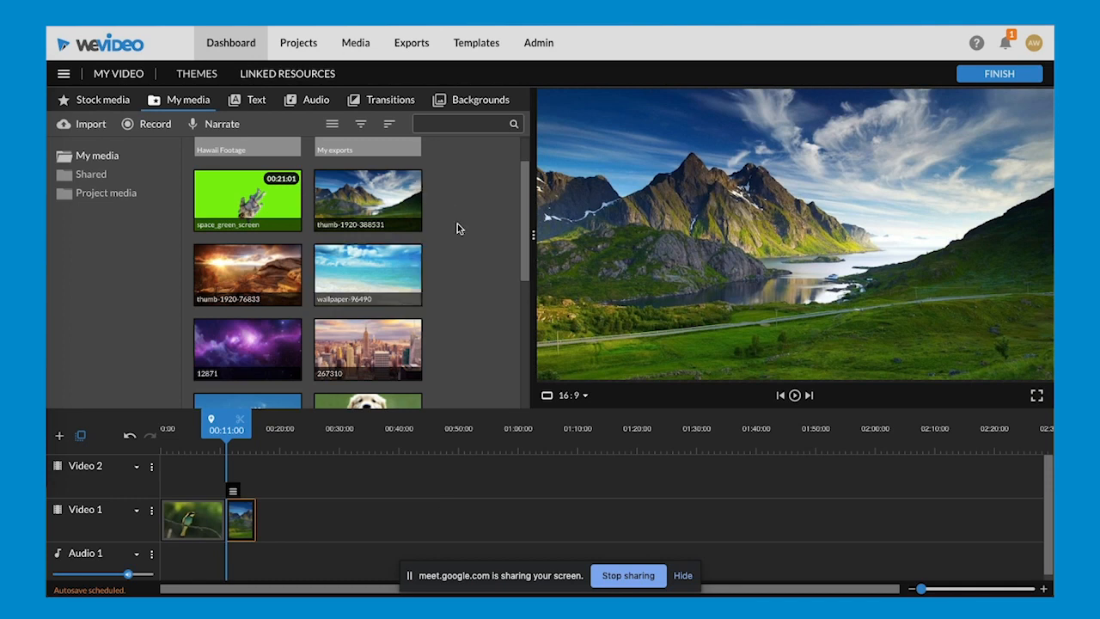
- Review the media import options without importing anything, and look through the remaining files in the personal media library
left_click(81, 127)
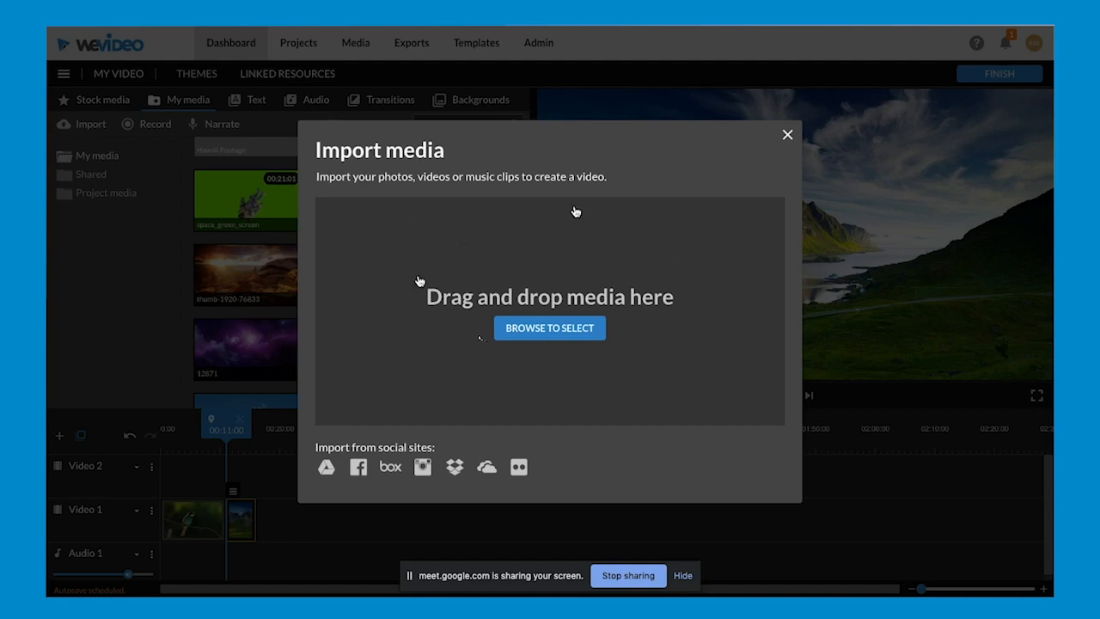
left_click(787, 133)
scroll(425, 302, "down", 4)
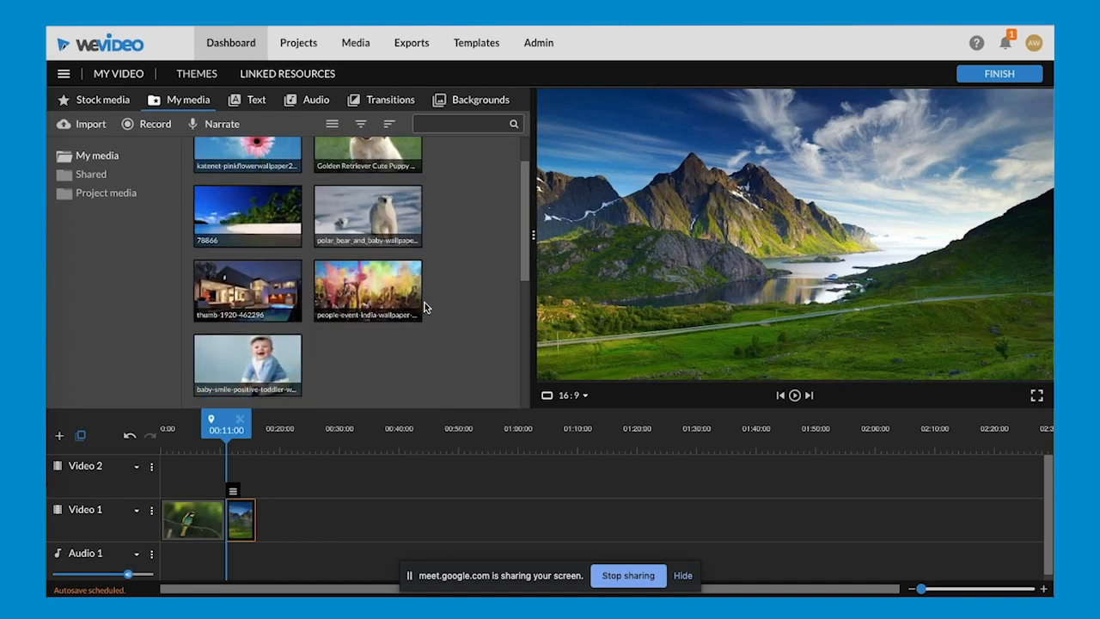
left_click(332, 362)
left_click(290, 519)
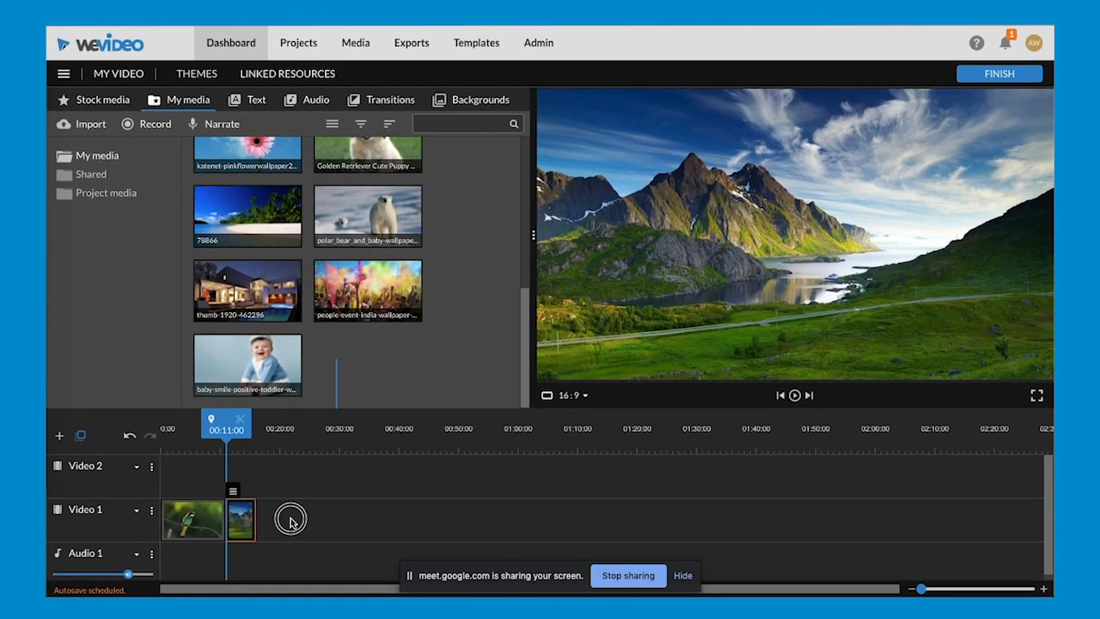
left_click(288, 521)
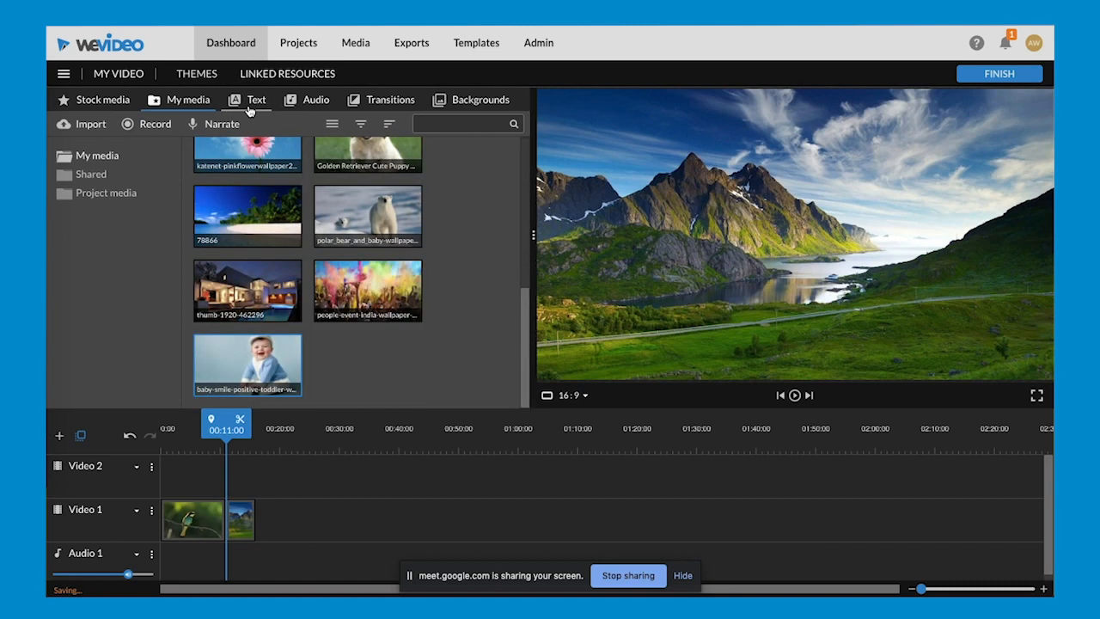
- Preview the Snippet - Quote and Shoppe - Title motion texts, and place Shoppe - Title on Video 2 above the bird clip
left_click(265, 101)
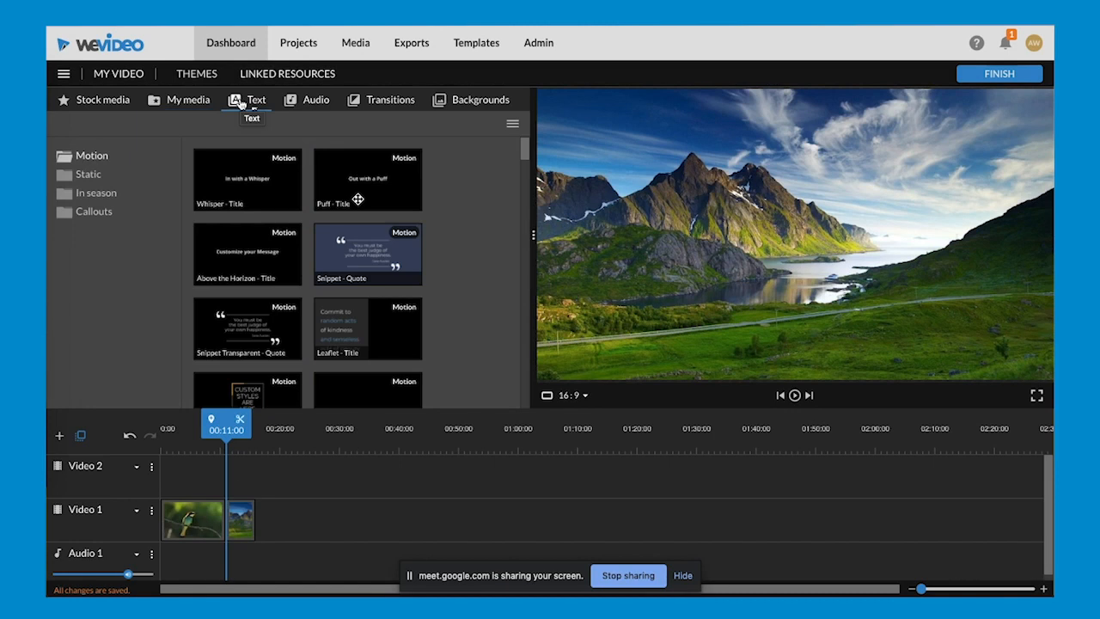
left_click(343, 242)
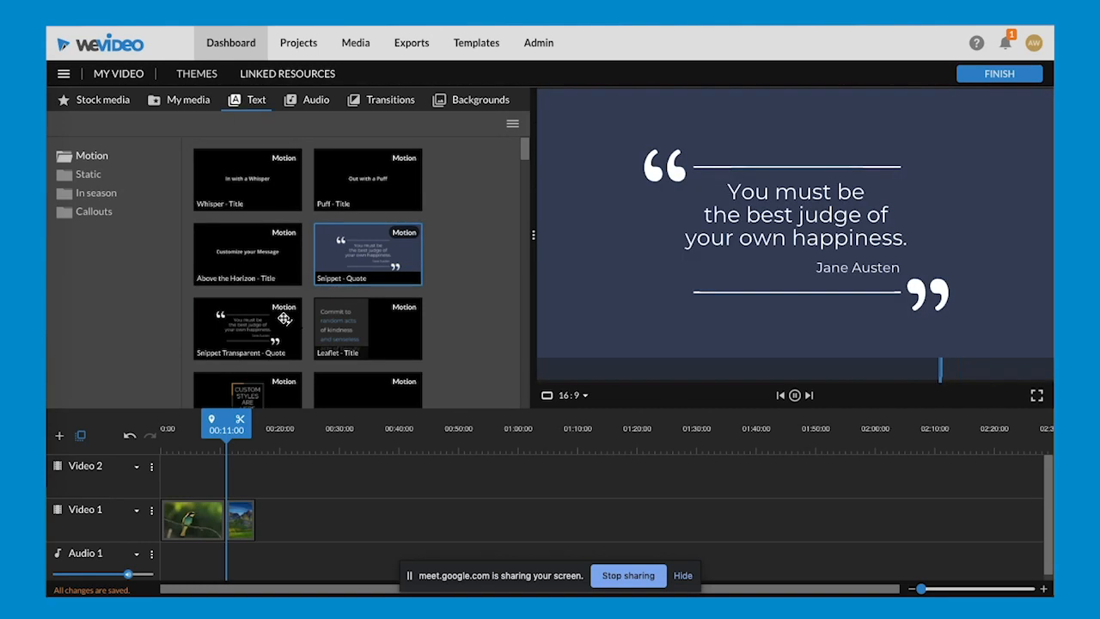
scroll(285, 318, "down", 2)
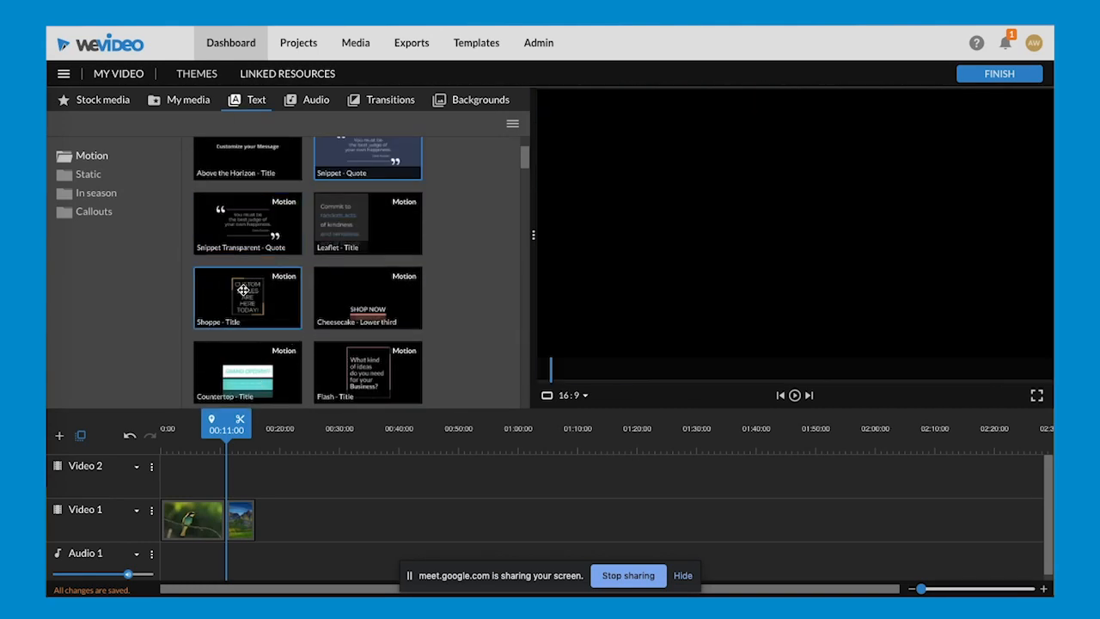
left_click(243, 290)
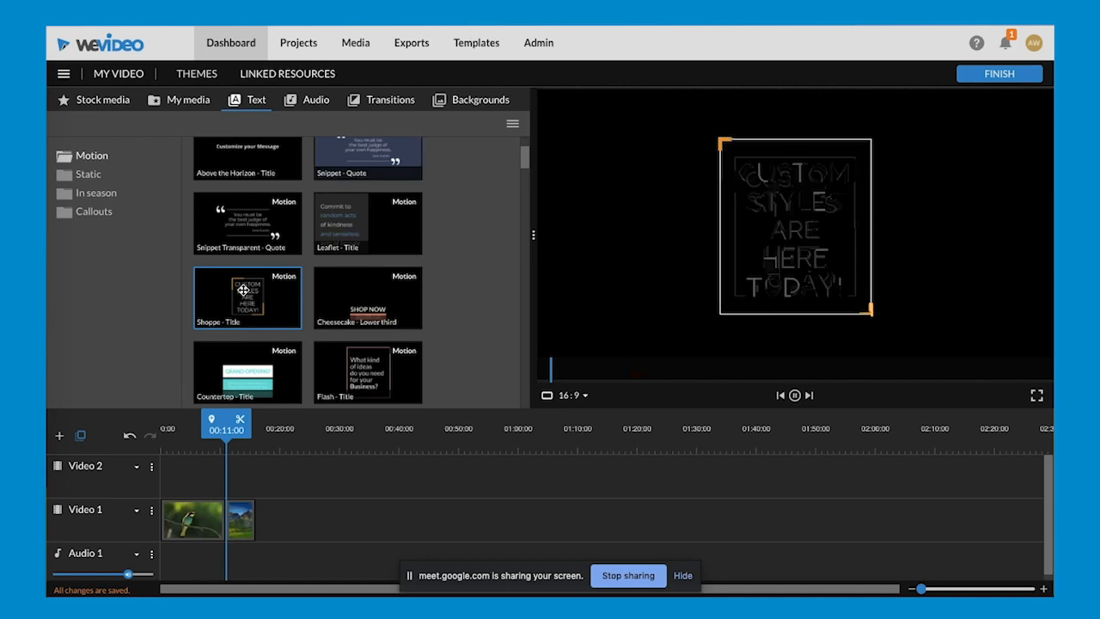
left_click_drag(244, 291, 200, 478)
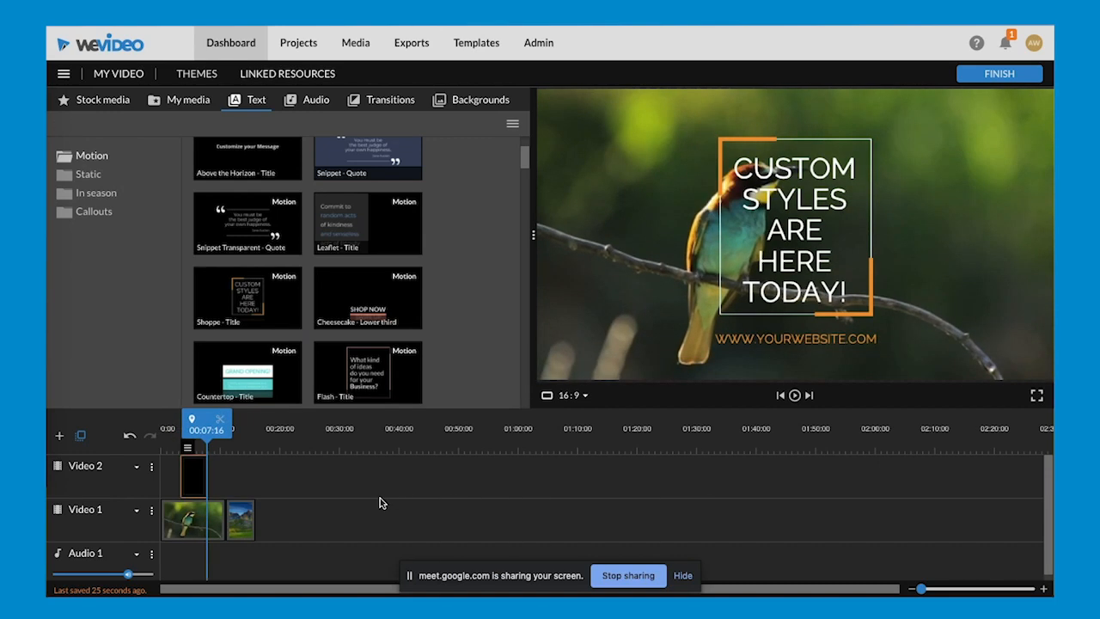
- Open the Shoppe title on Video 2 for editing and replace its CUSTOM line with "asdf;lasdfk"
double_click(196, 480)
scroll(280, 410, "down", 1)
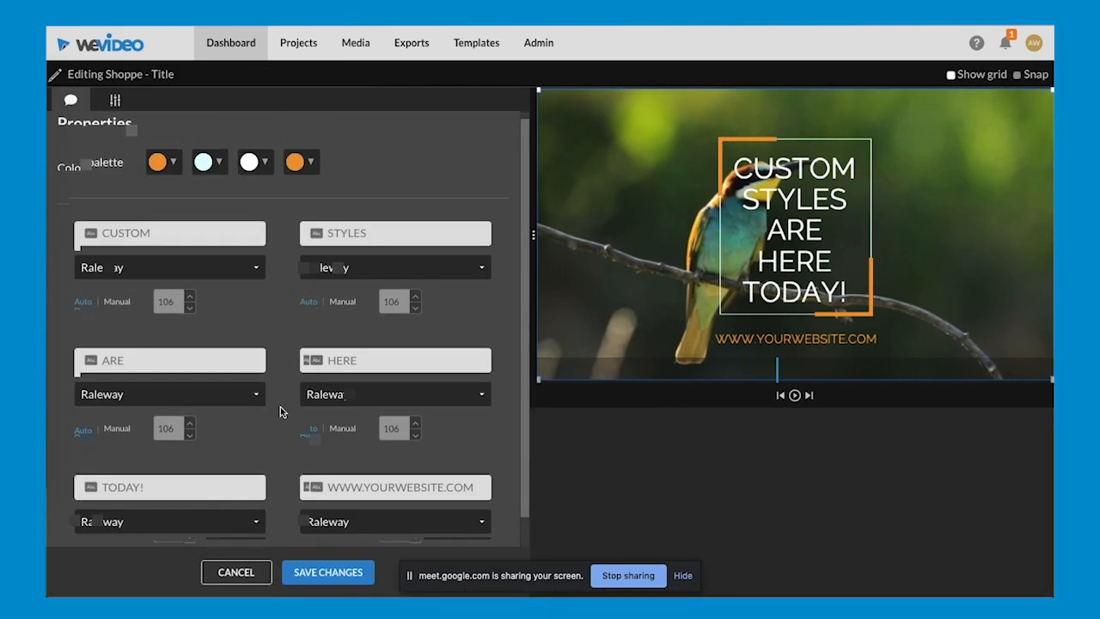
scroll(160, 210, "up", 1)
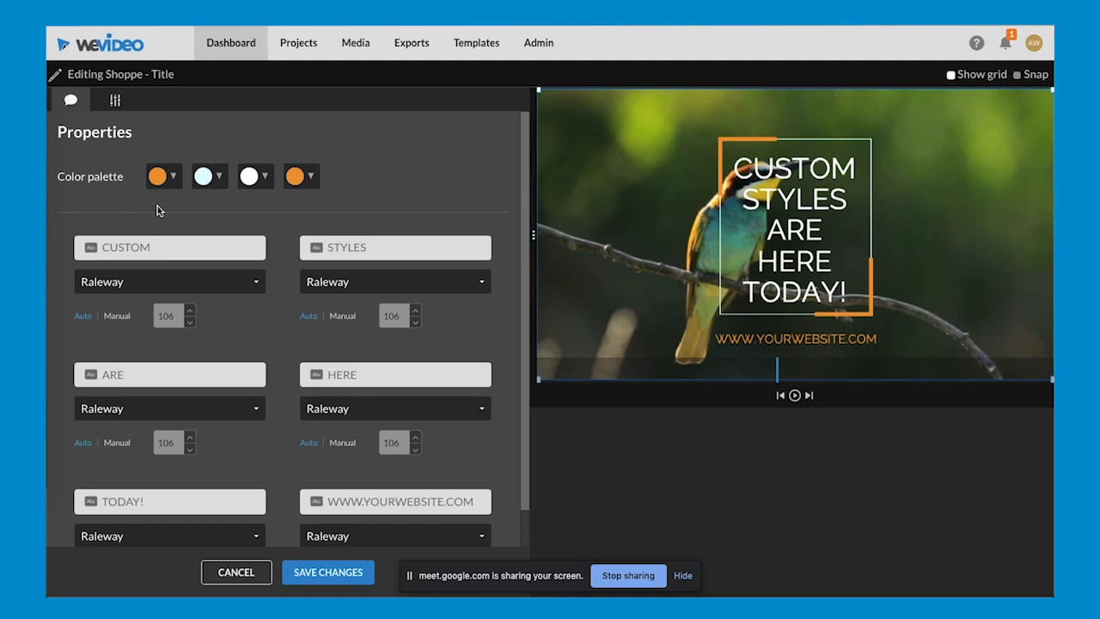
left_click(201, 245)
type("asdf;lasdfk")
- Scale the Shoppe title down to 0.36 and move it to the upper-left corner of the video frame, at about x 16, y 18
left_click(116, 101)
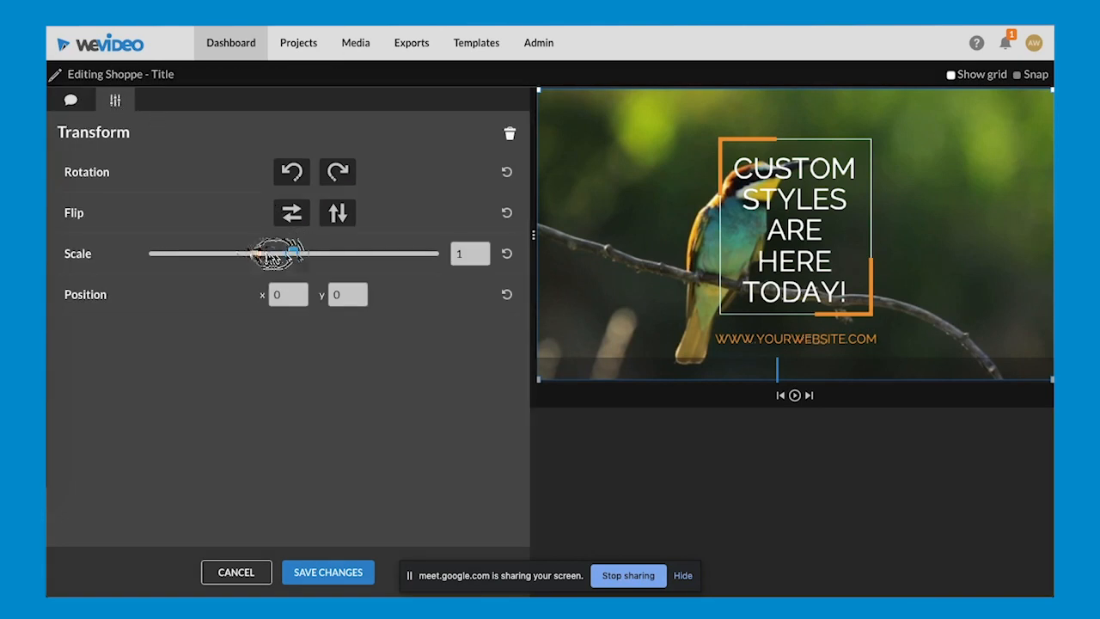
left_click_drag(294, 256, 225, 254)
left_click_drag(863, 247, 783, 218)
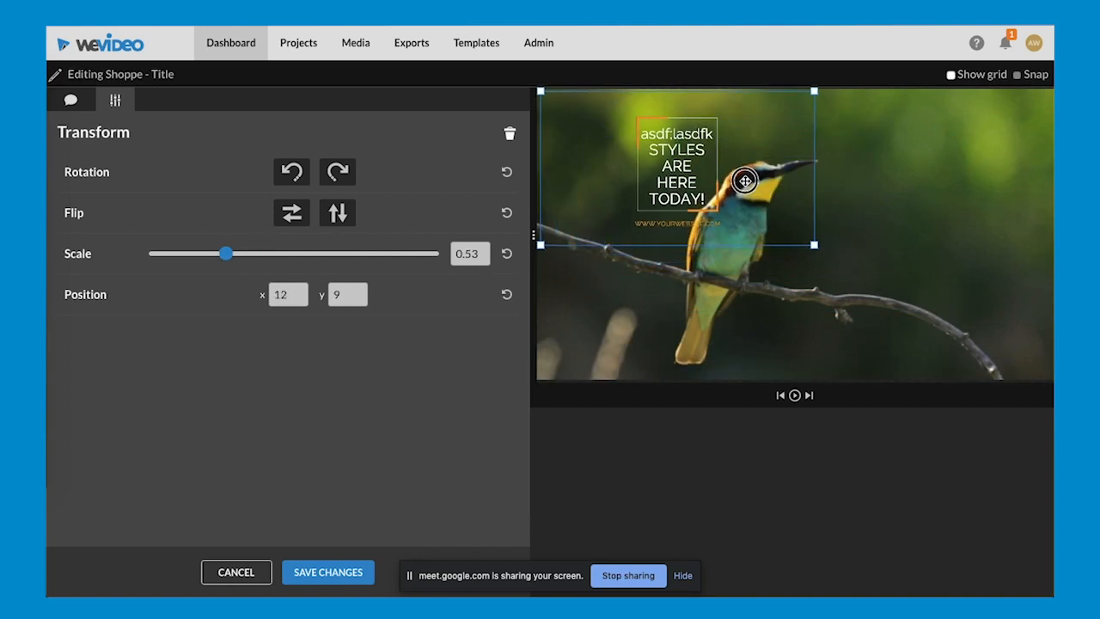
left_click_drag(745, 180, 591, 217)
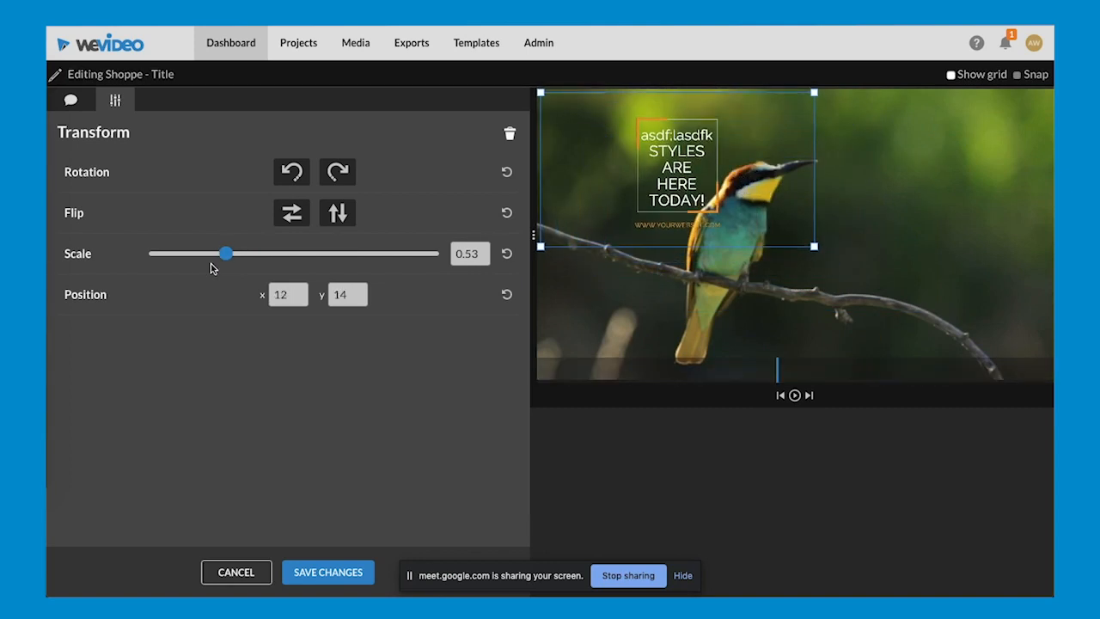
left_click_drag(220, 258, 206, 260)
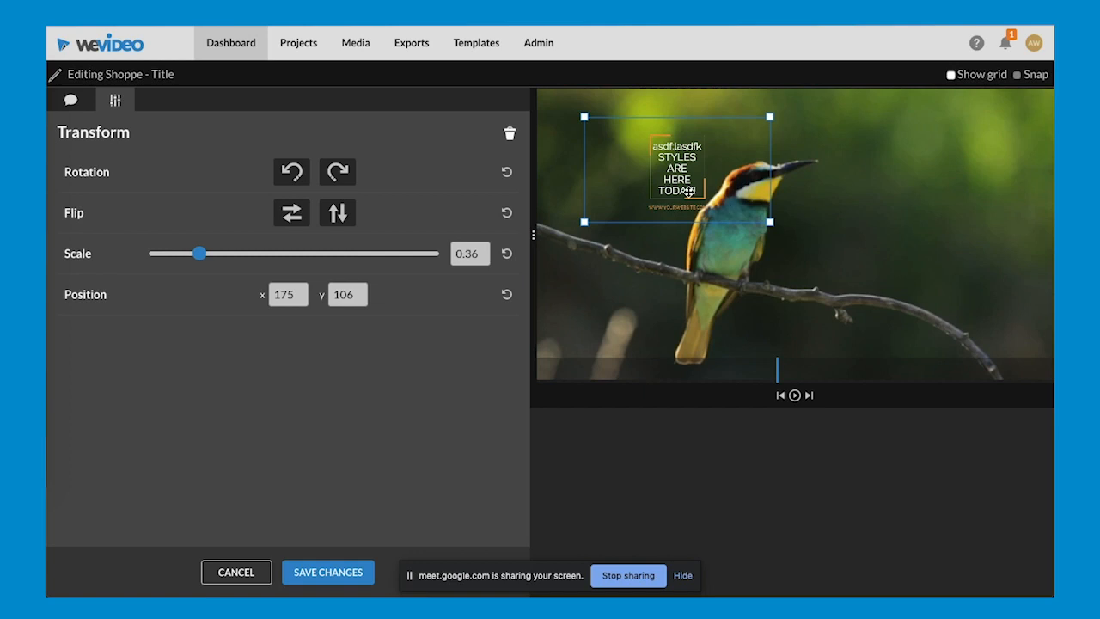
left_click_drag(689, 192, 671, 193)
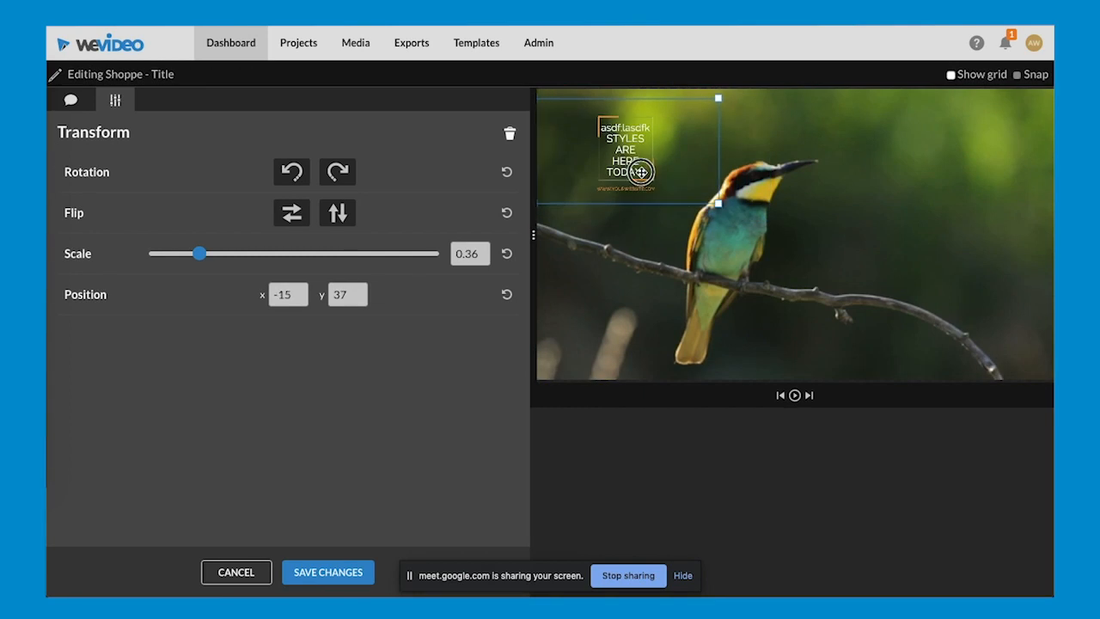
left_click_drag(633, 167, 641, 168)
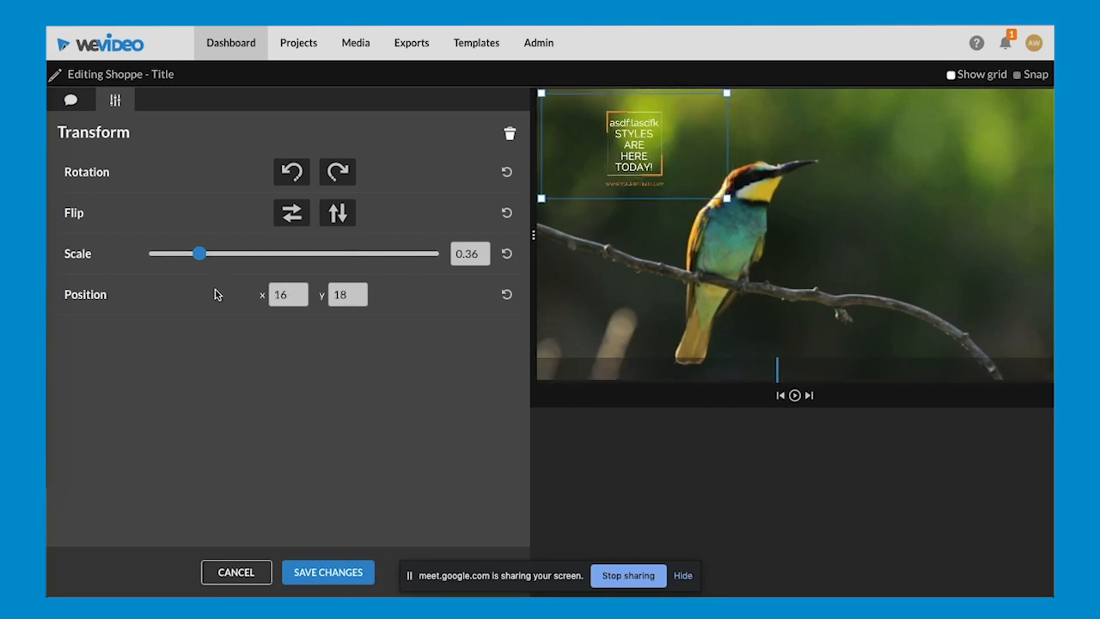
left_click(288, 296)
left_click(347, 295)
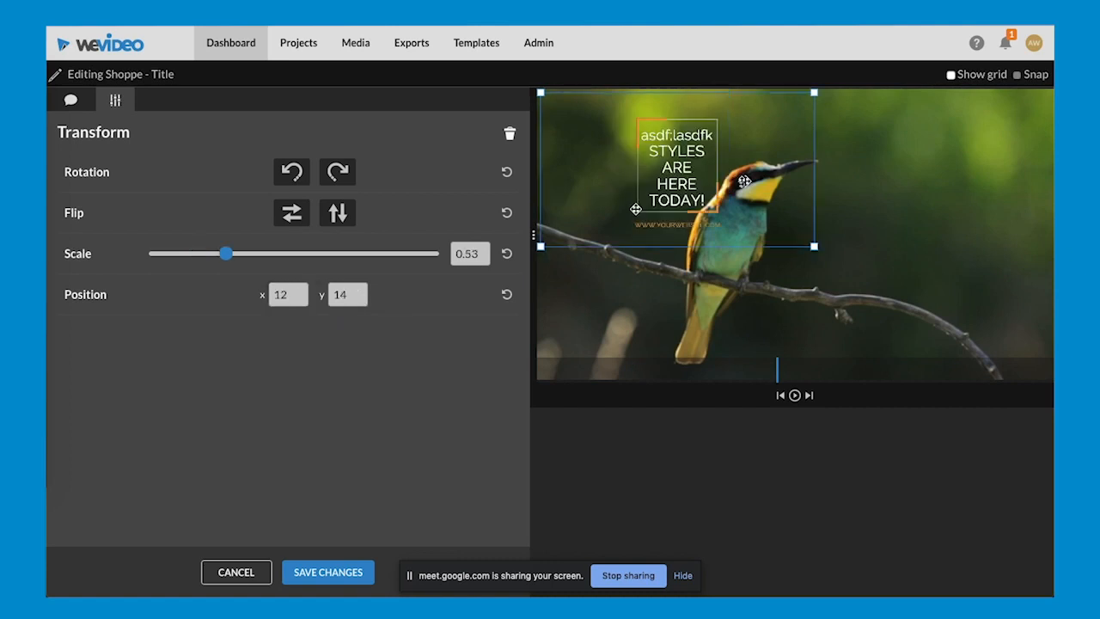
left_click(247, 369)
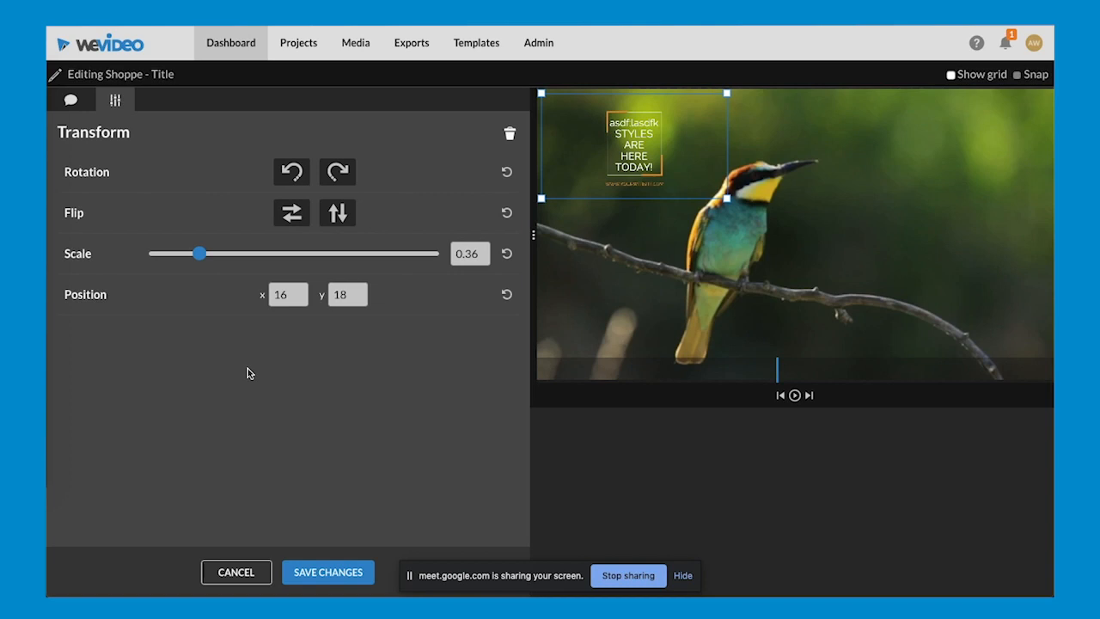
- Try the horizontal flip and rotation on the Shoppe title, keep it upright in the upper-left corner, and save the transform changes
left_click(285, 299)
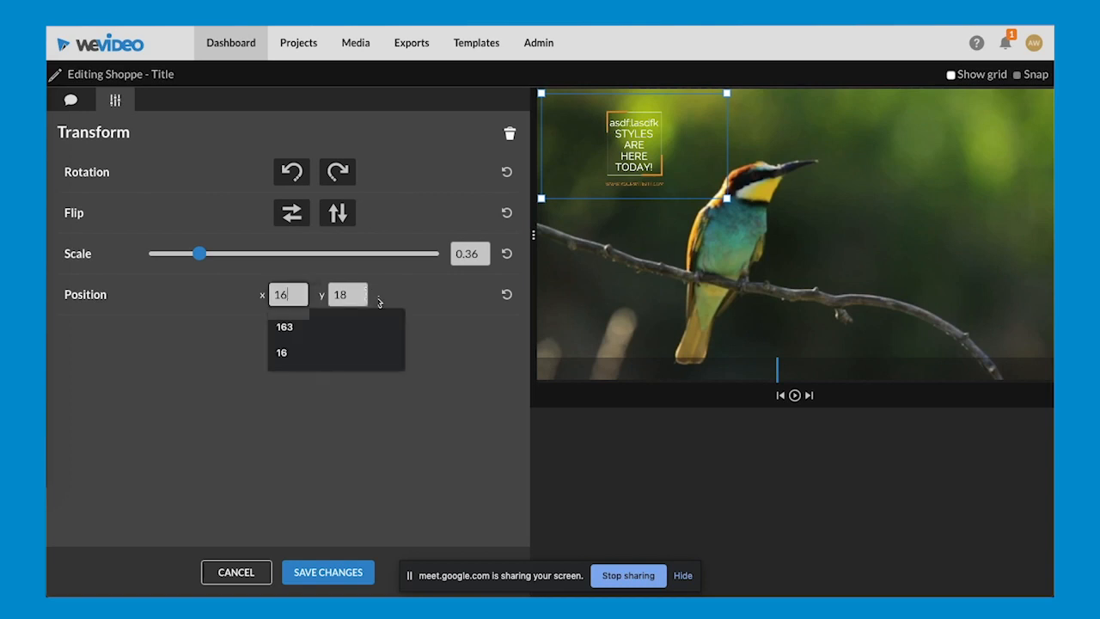
left_click(247, 459)
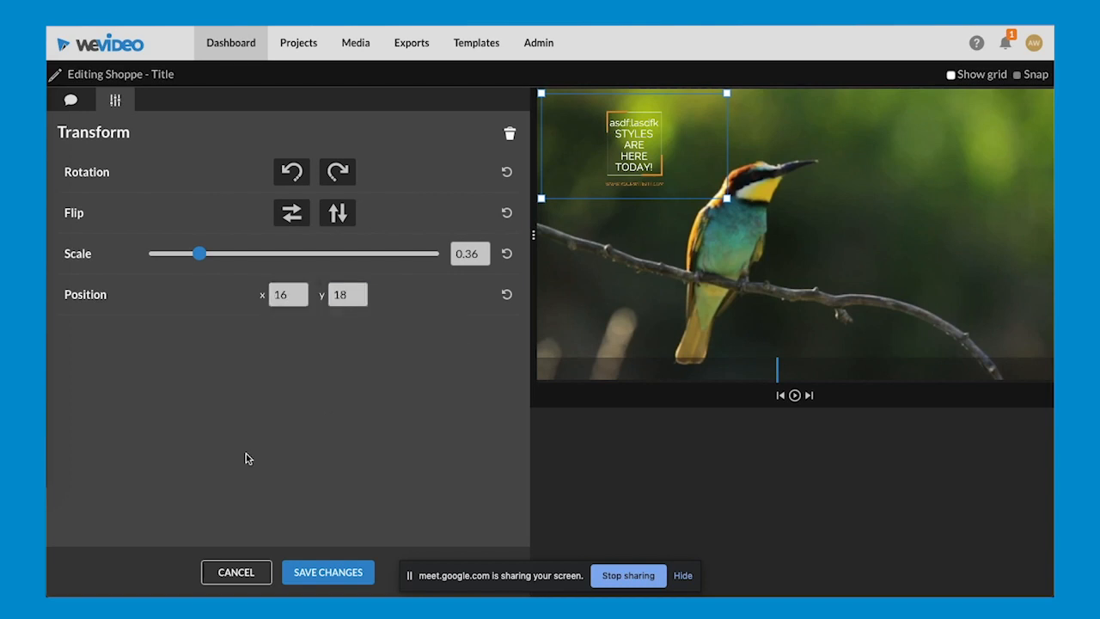
left_click(296, 217)
left_click(296, 218)
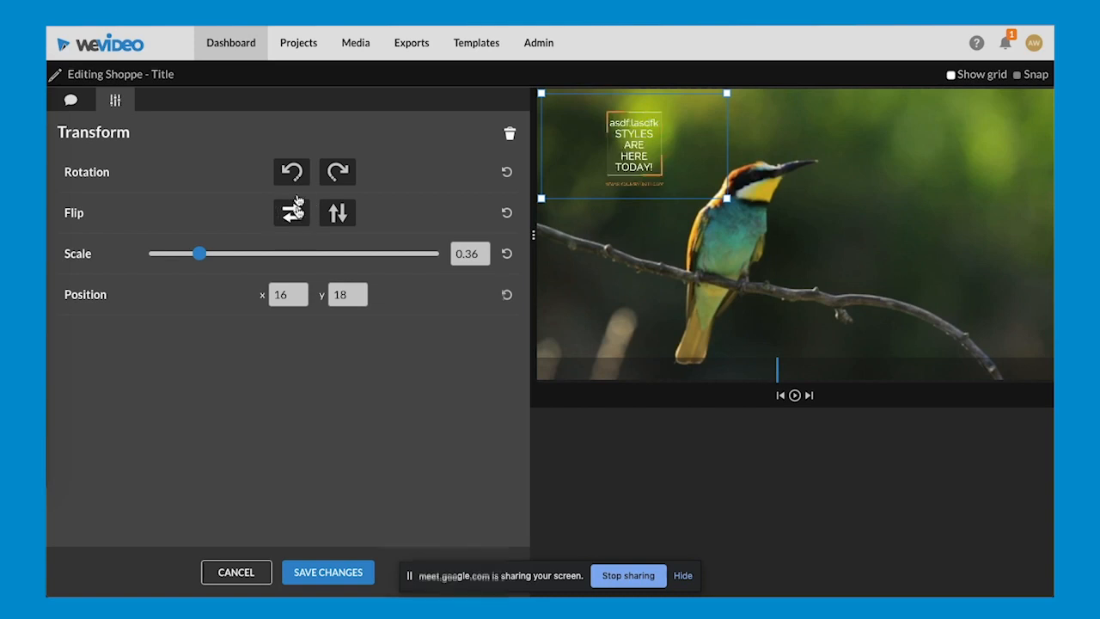
left_click(296, 174)
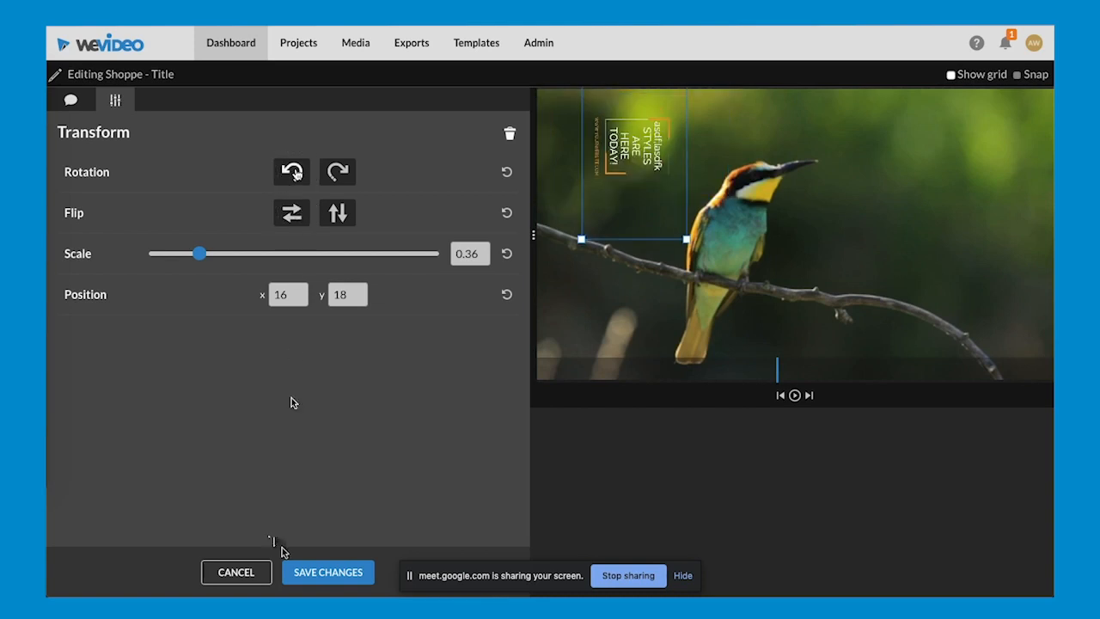
left_click(303, 572)
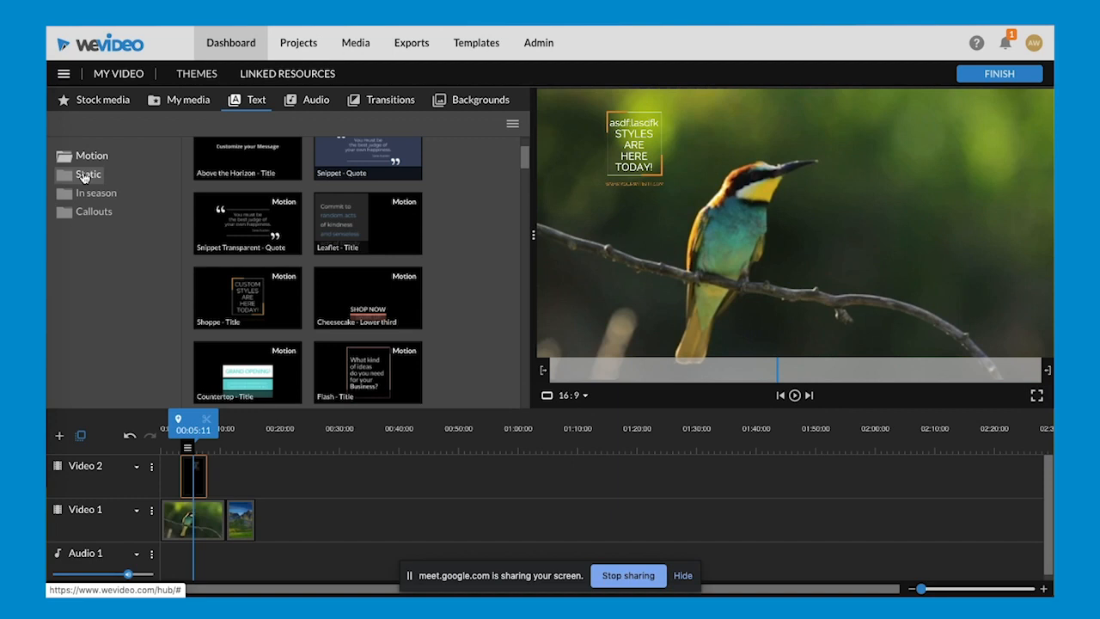
- Look through the Static, In season and Callouts text templates
left_click(84, 175)
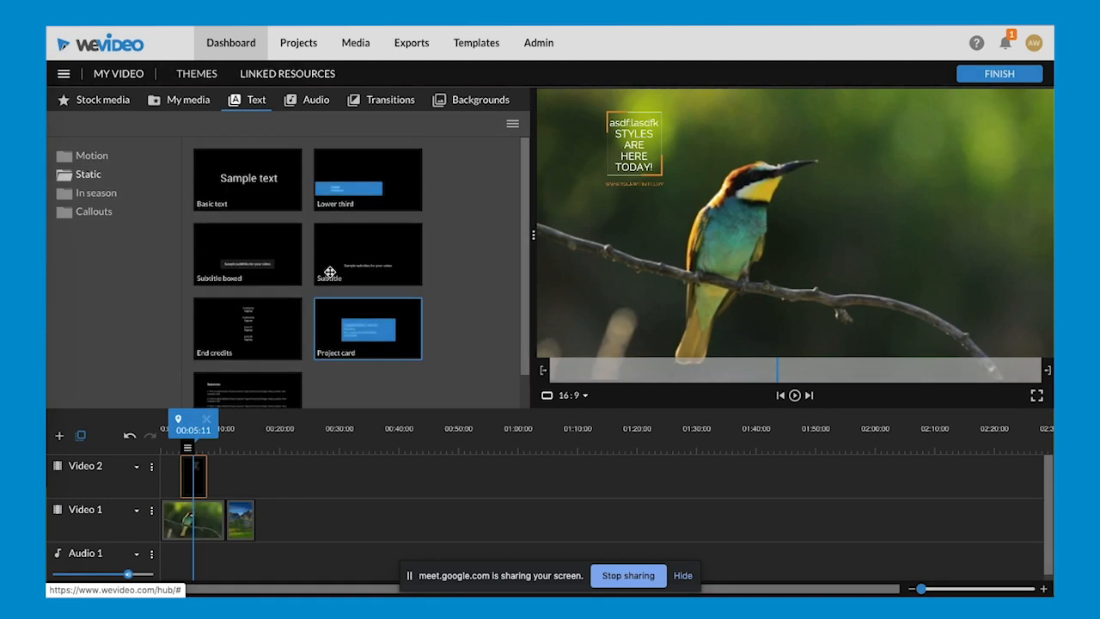
left_click(96, 195)
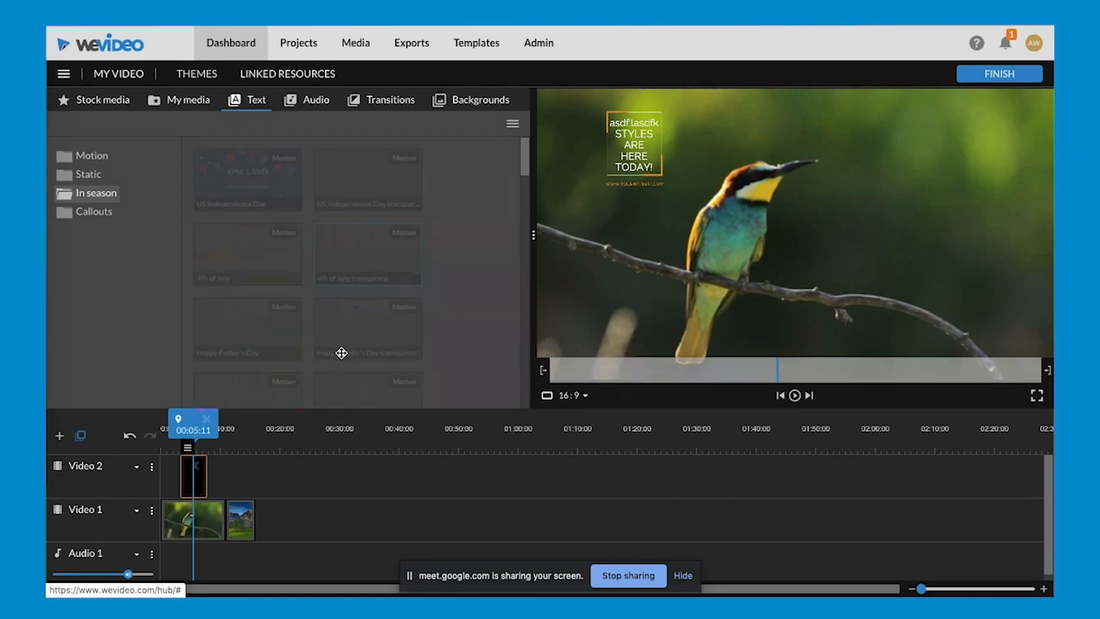
scroll(341, 352, "down", 2)
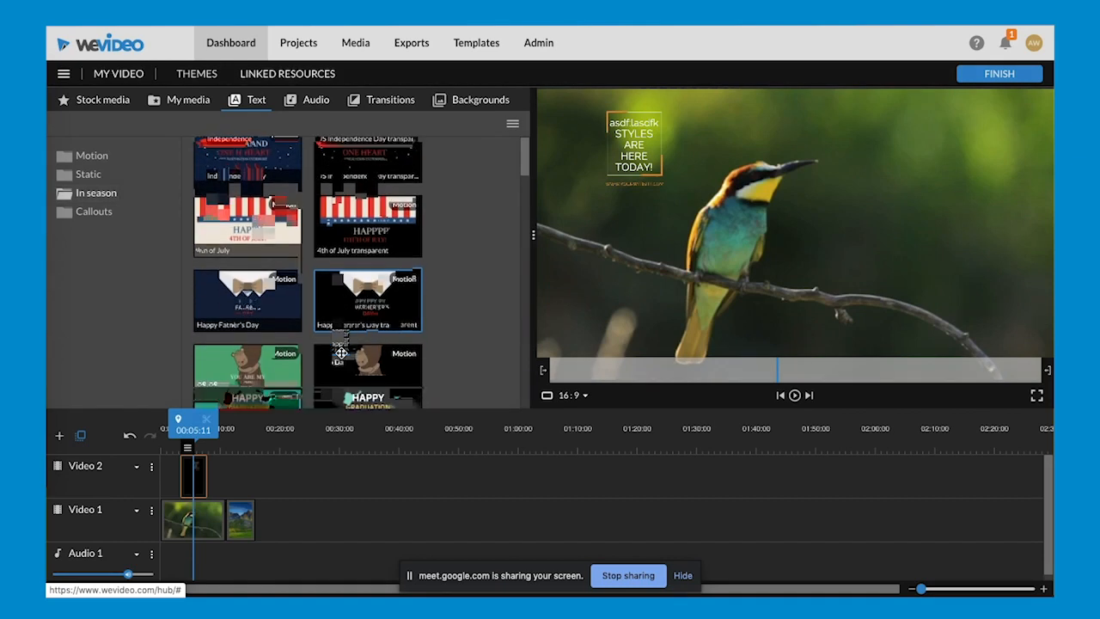
left_click(95, 212)
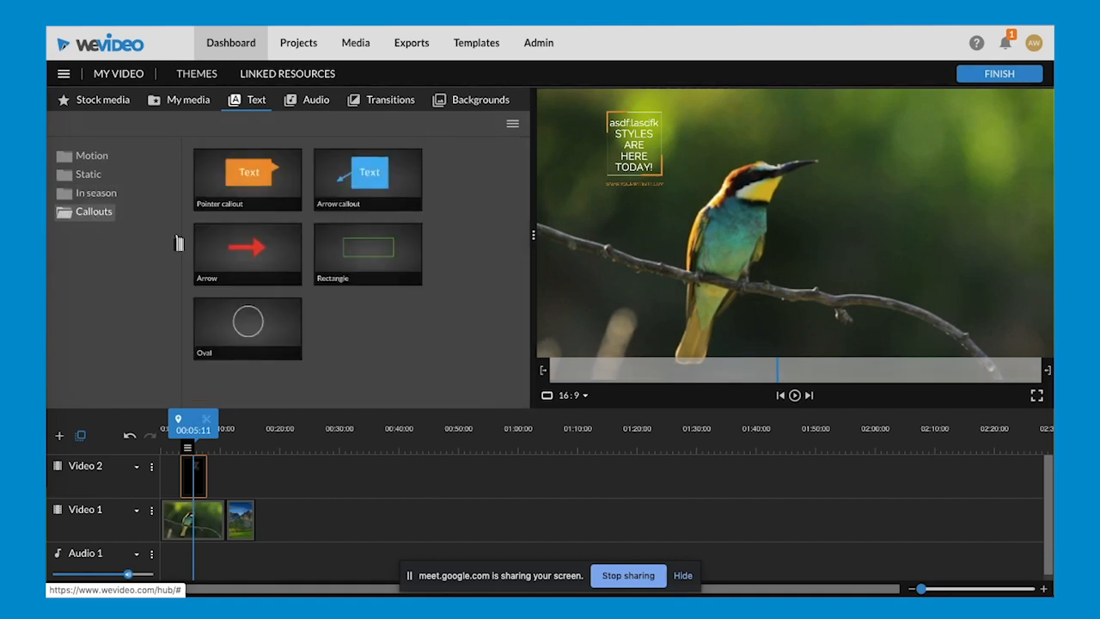
- Add the free music track Inspiration - Mega Music to Audio 1, starting at the beginning of the timeline
left_click(311, 106)
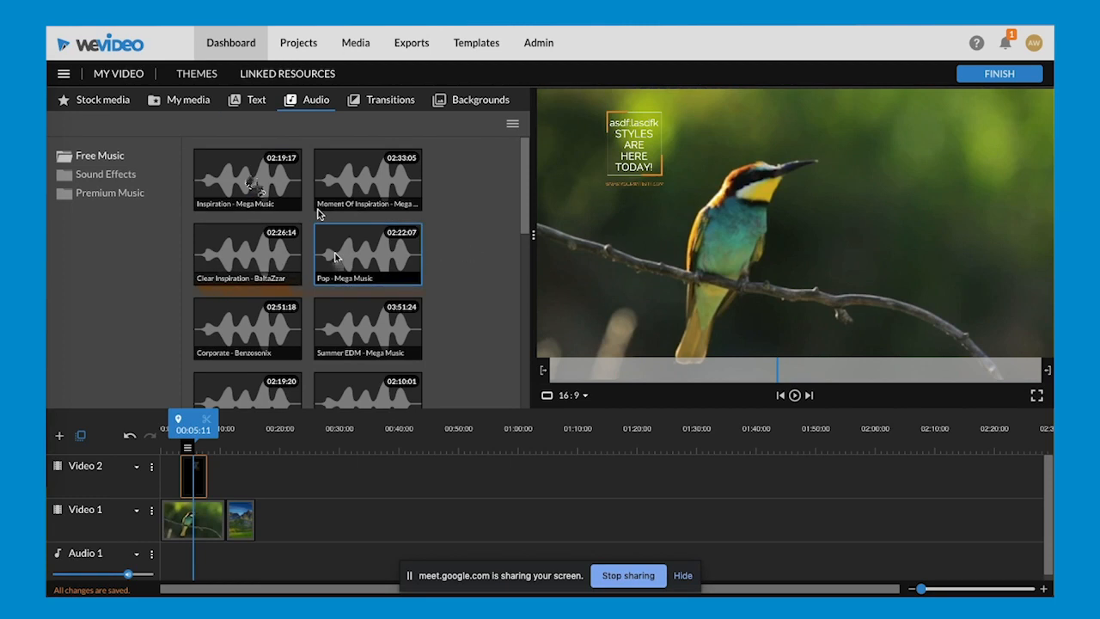
left_click_drag(250, 181, 186, 560)
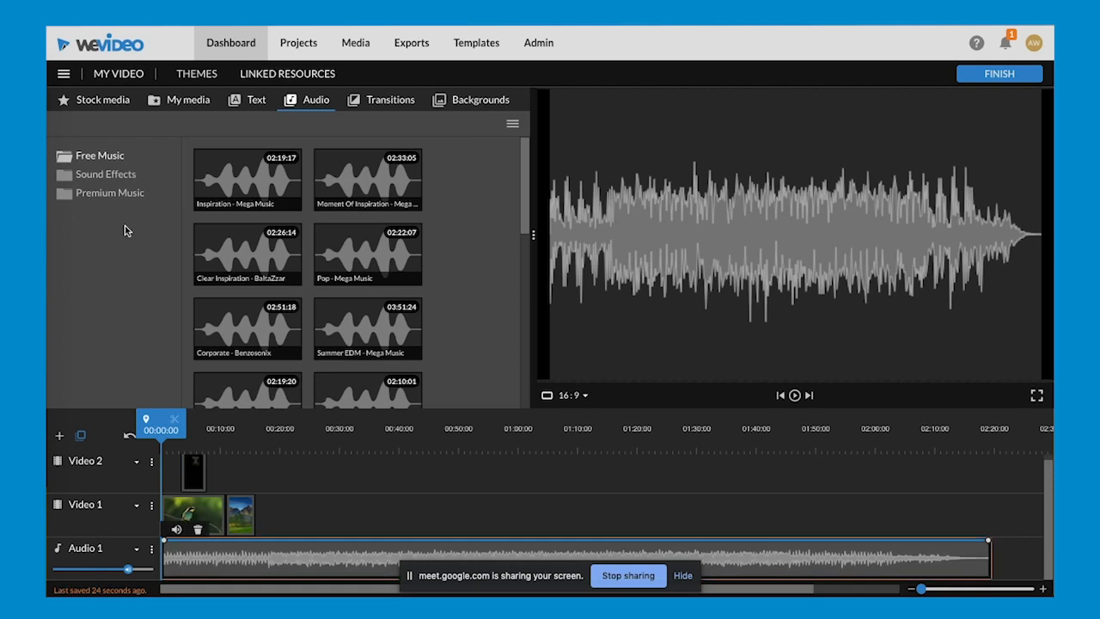
- Browse the Animals, Nature and People sound effects and return to the overview of sound effect categories
left_click(105, 174)
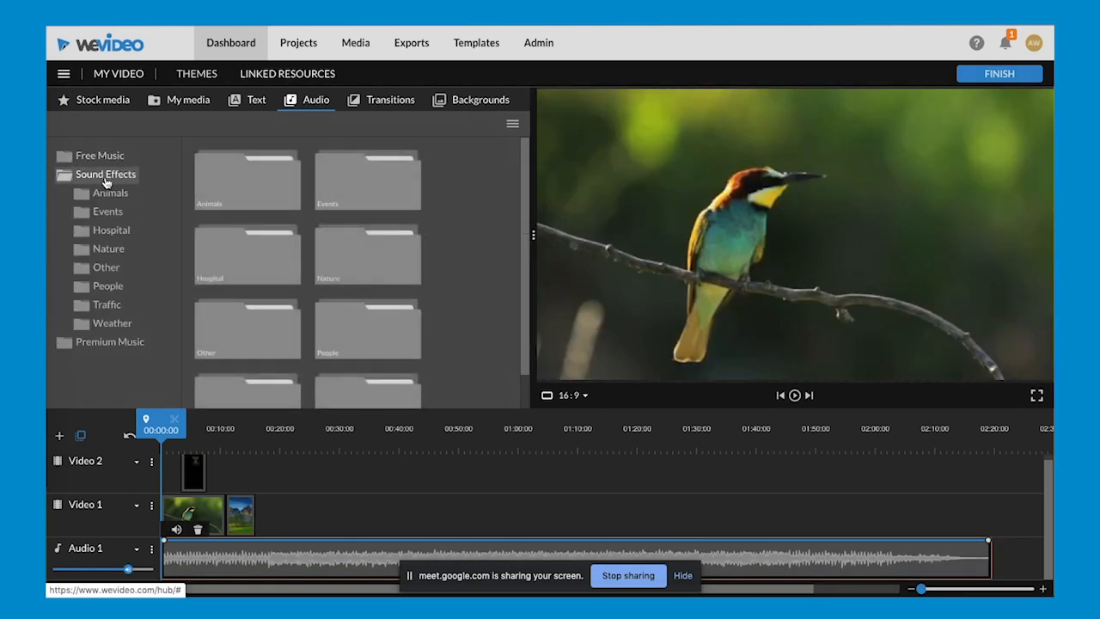
left_click(105, 197)
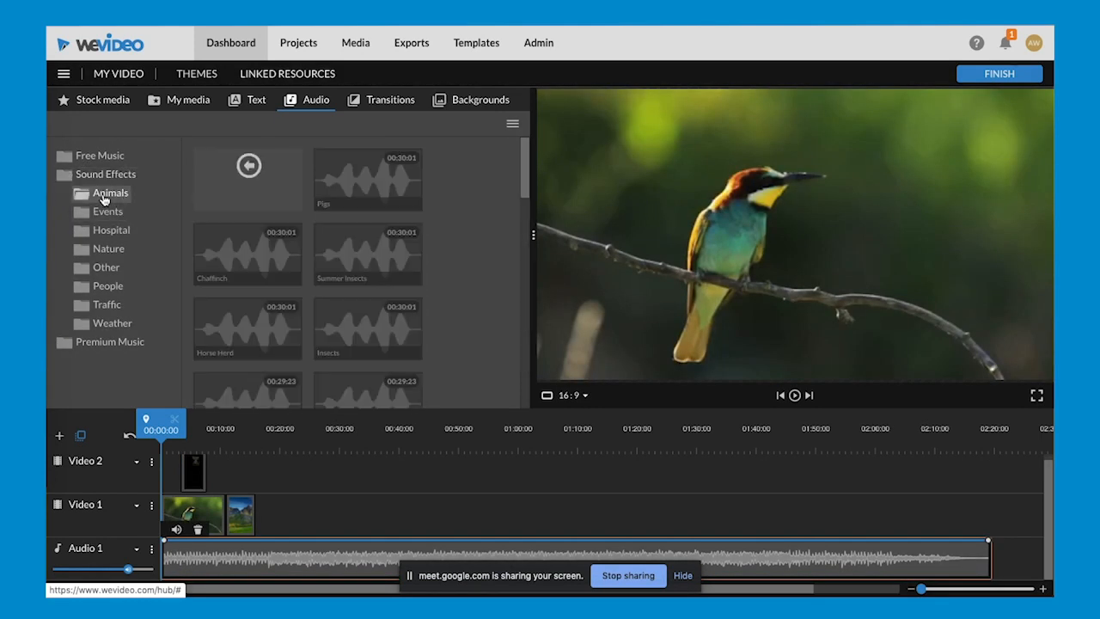
left_click(109, 249)
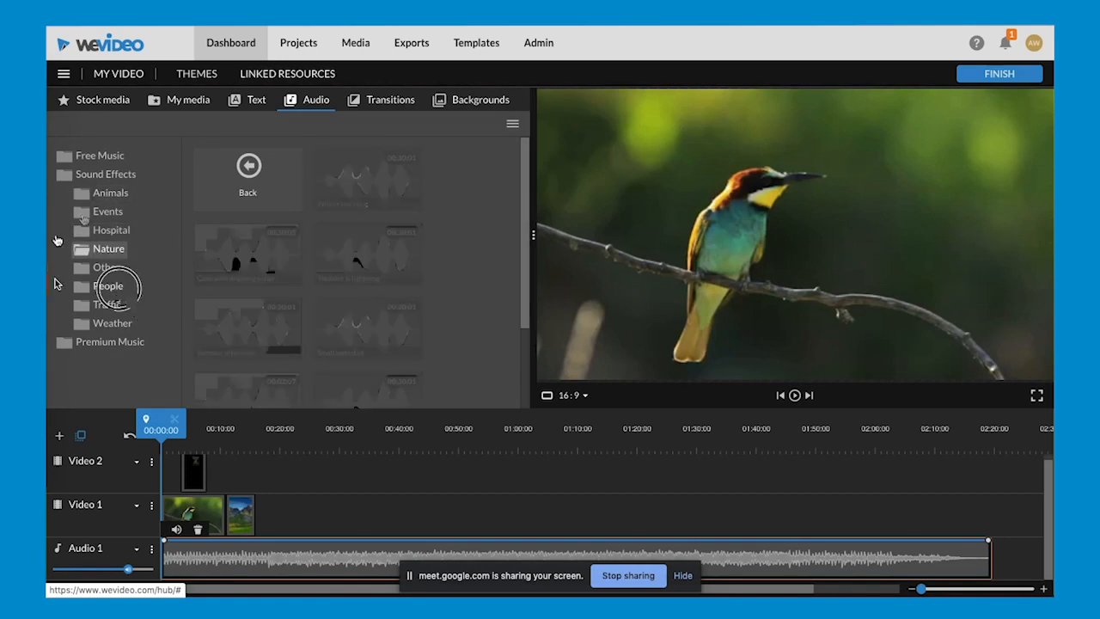
left_click(108, 286)
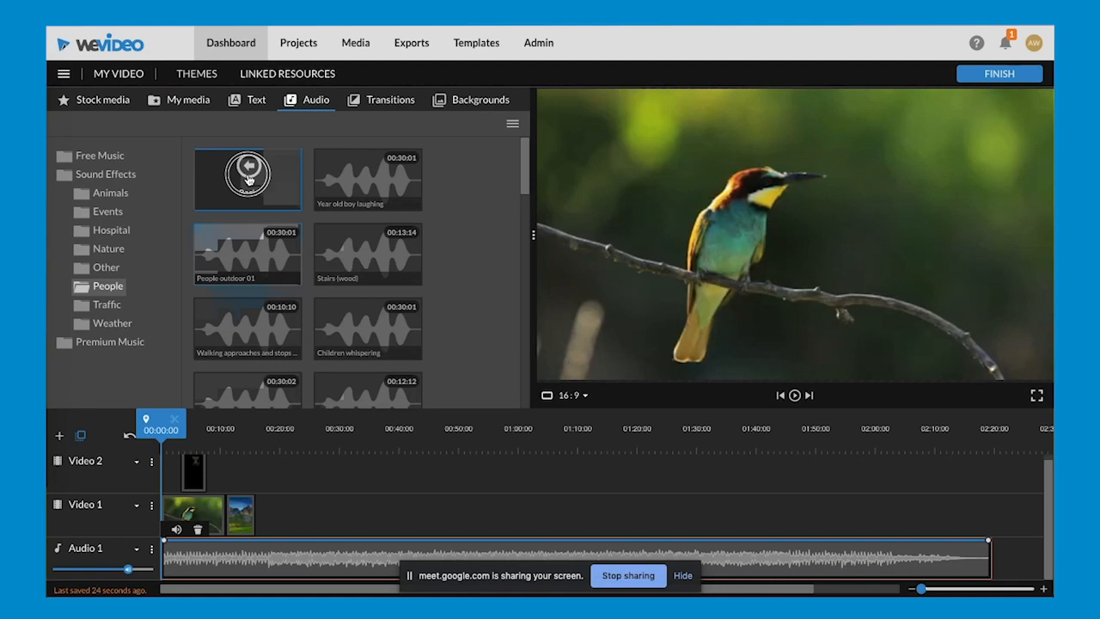
left_click(248, 172)
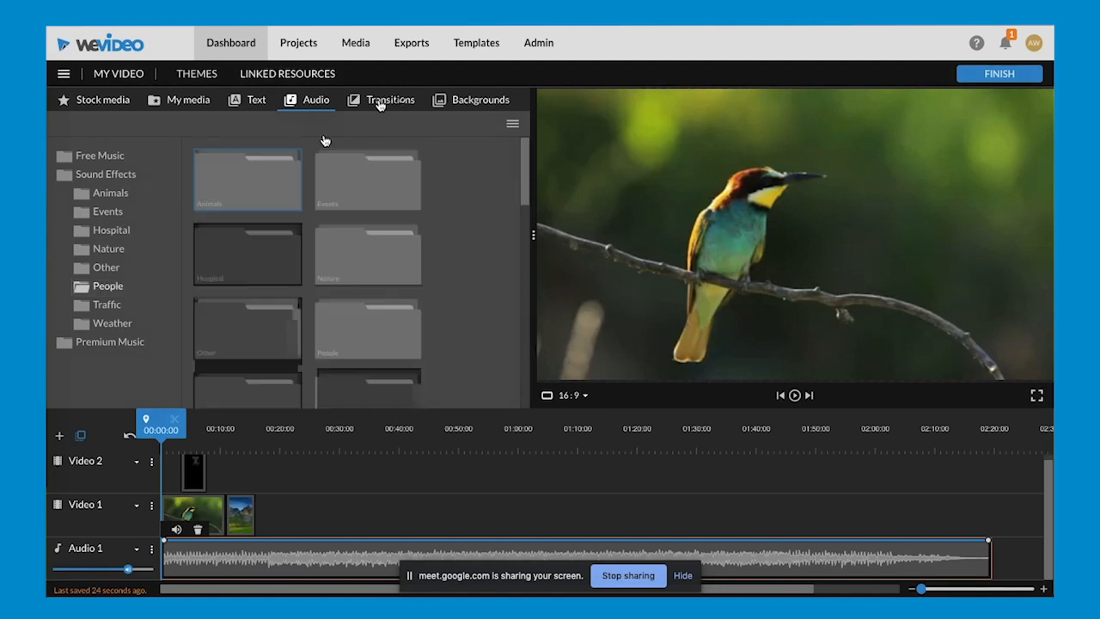
- Preview the Cross fade transition and place it between the bird clip and the mountain picture on Video 1
left_click(379, 101)
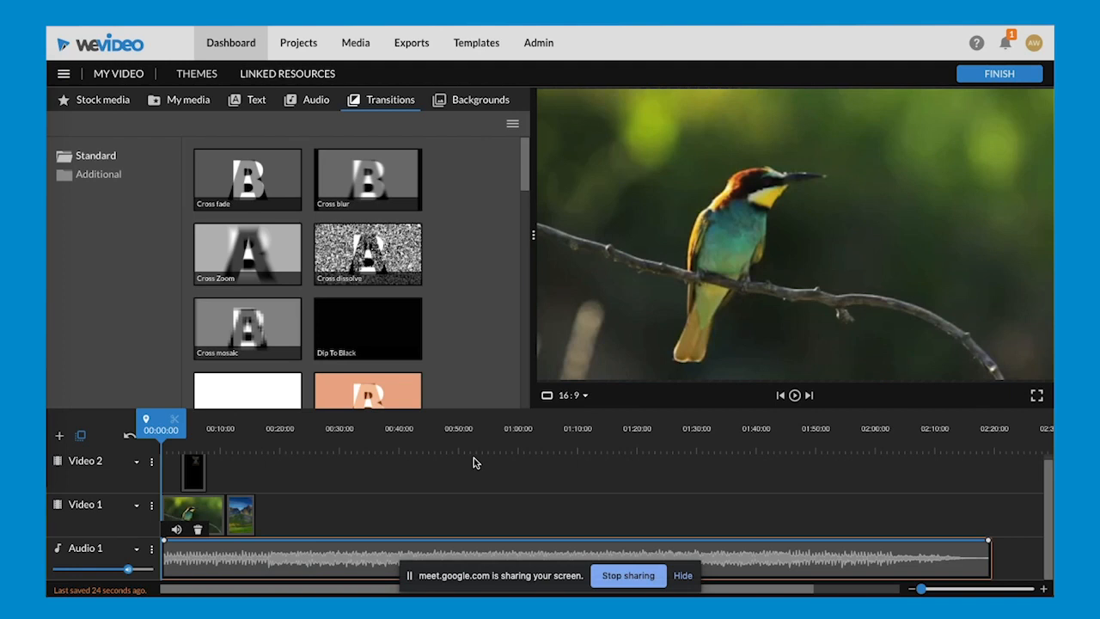
left_click(243, 191)
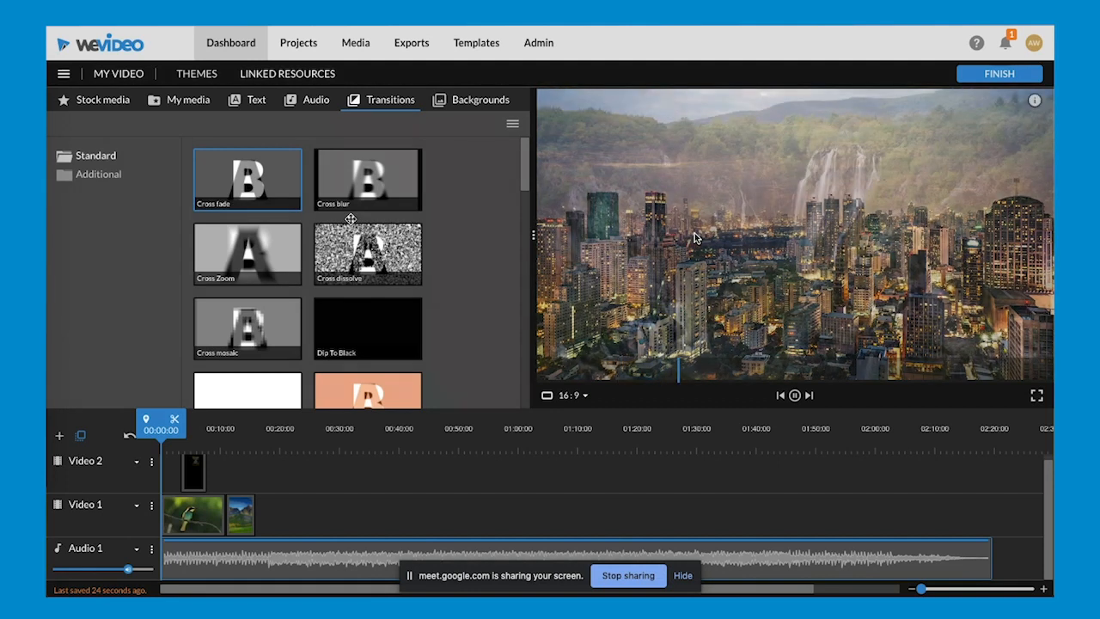
mouse_move(260, 179)
left_mouse_down()
mouse_move(239, 474)
mouse_move(327, 477)
left_mouse_up()
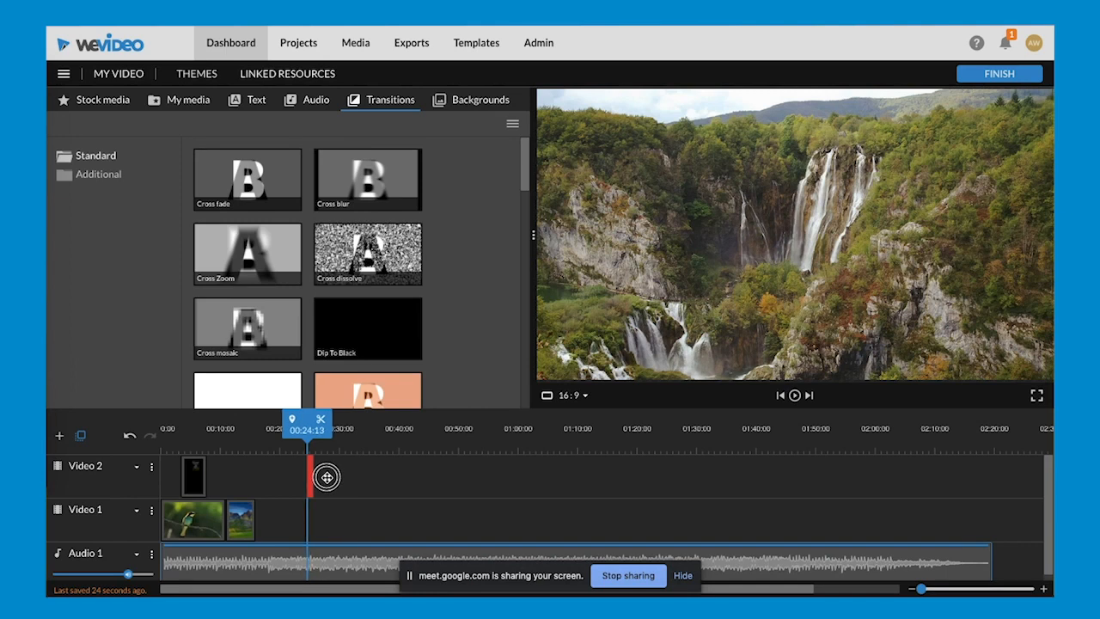
left_click_drag(326, 477, 238, 523)
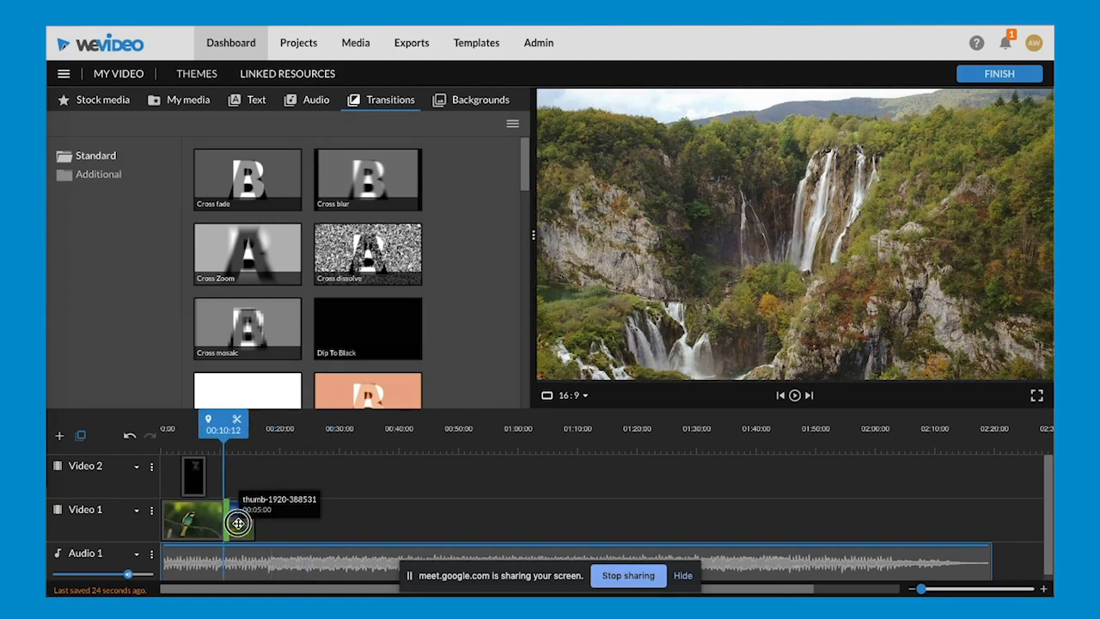
mouse_move(238, 522)
left_mouse_down()
mouse_move(182, 523)
mouse_move(227, 521)
mouse_move(342, 469)
left_mouse_up()
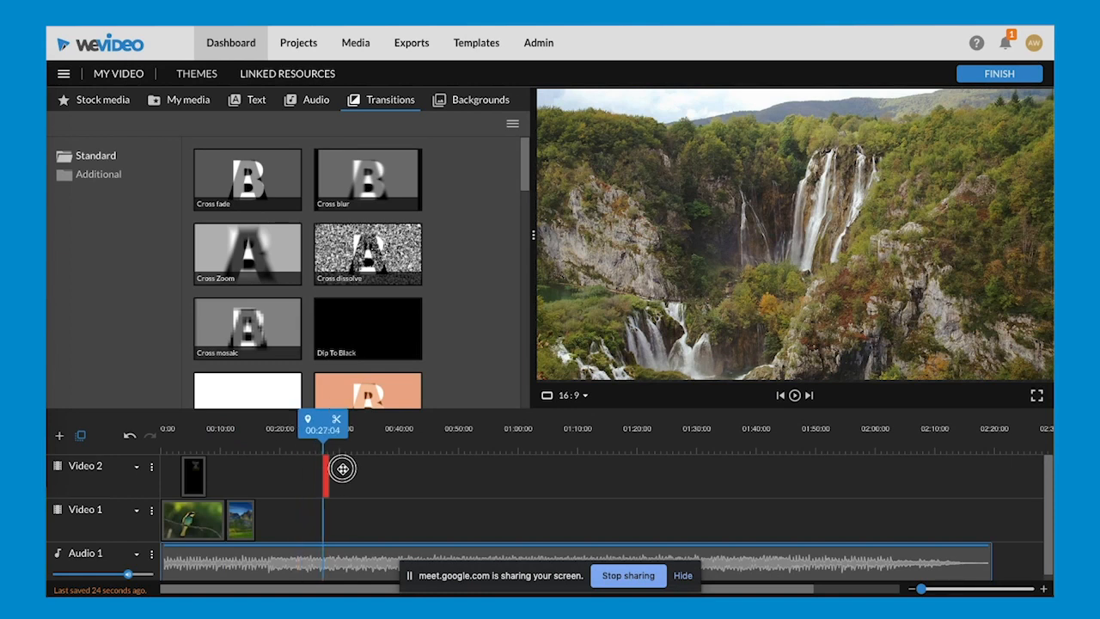
mouse_move(342, 469)
left_mouse_down()
mouse_move(226, 516)
mouse_move(335, 470)
mouse_move(242, 514)
left_mouse_up()
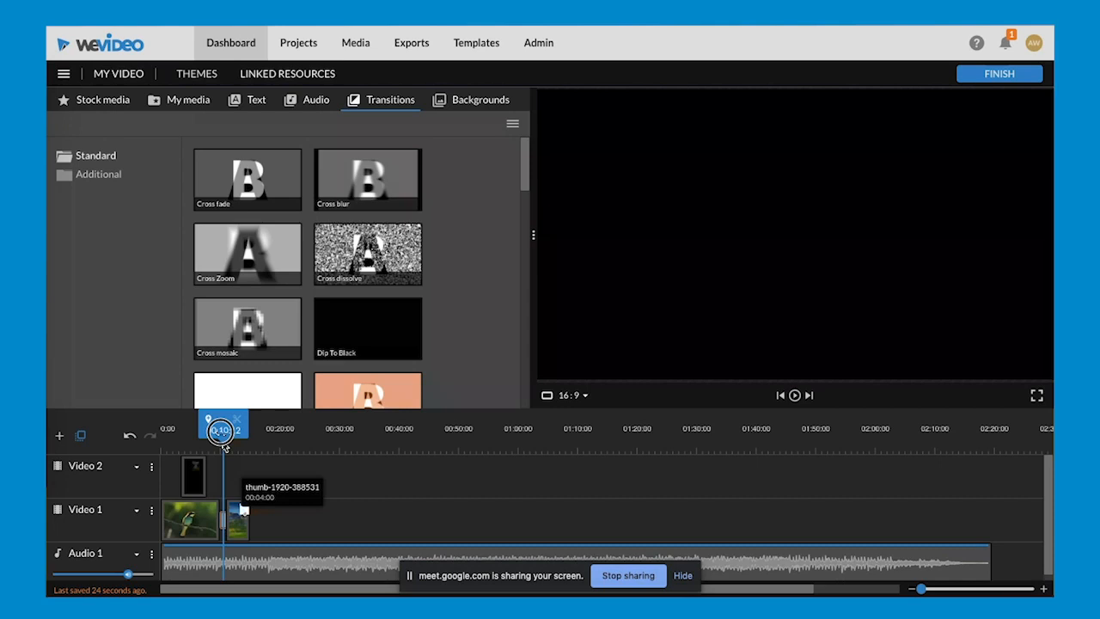
- Play the timeline from about 8 seconds through the transition between the bird clip and the mountain picture
left_click_drag(209, 432, 206, 432)
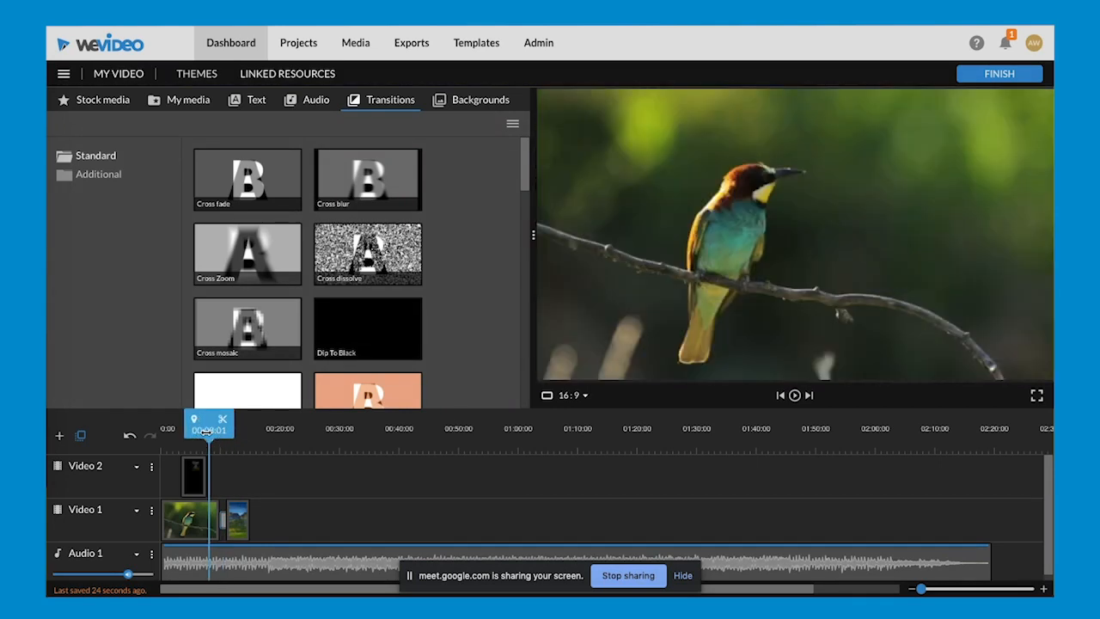
key("space")
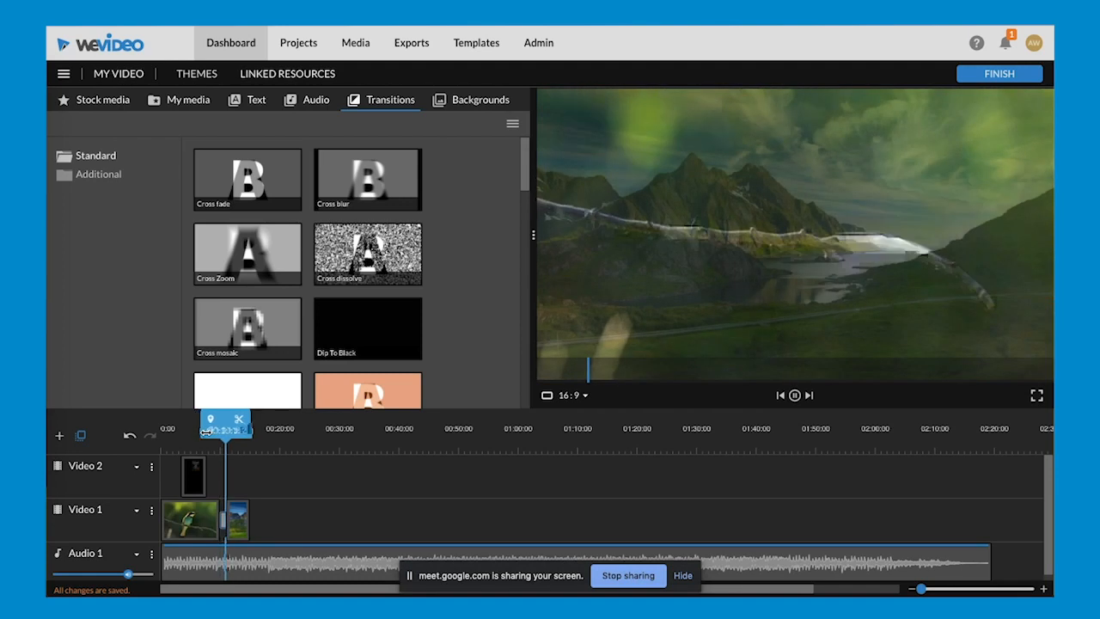
key("space")
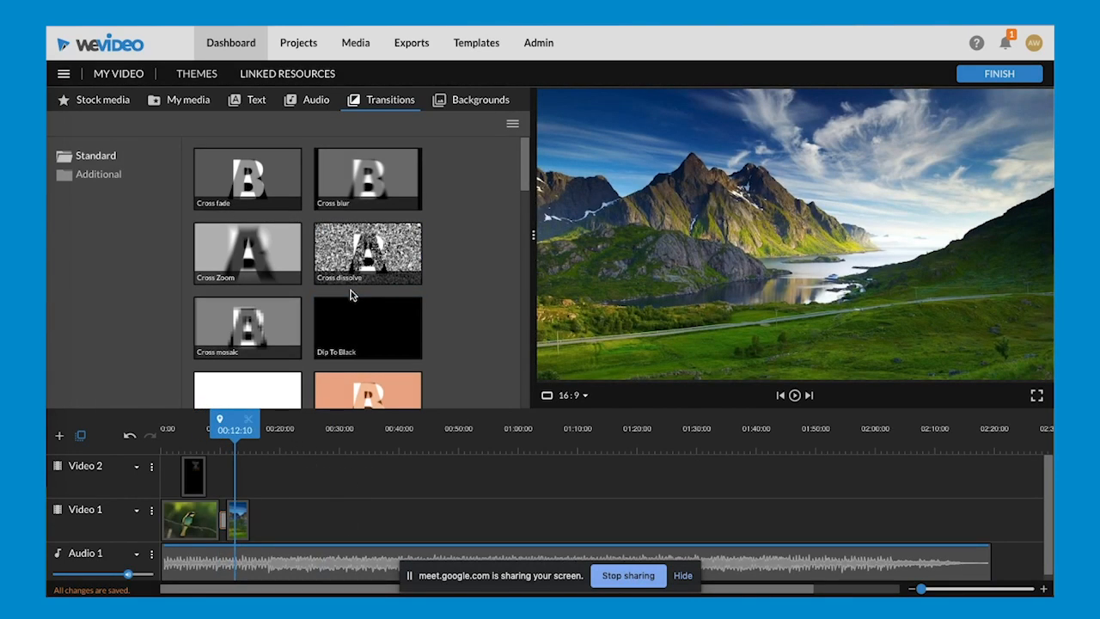
- Look through the standard transitions and preview Paper plane, Curtains and 3d-tile horizontal
scroll(351, 294, "down", 8)
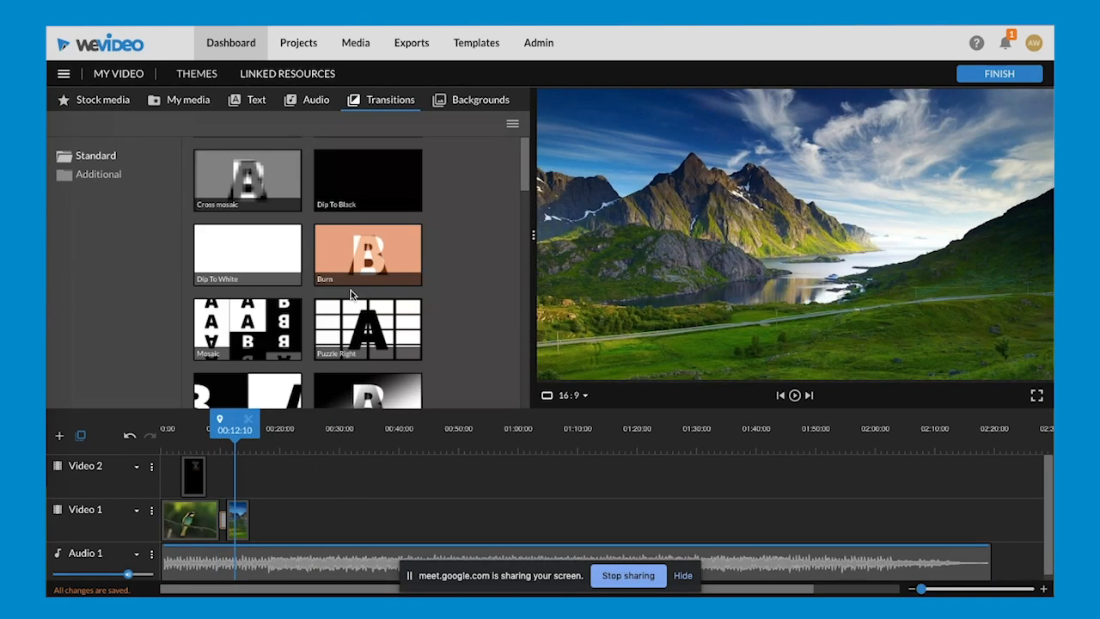
scroll(351, 292, "down", 3)
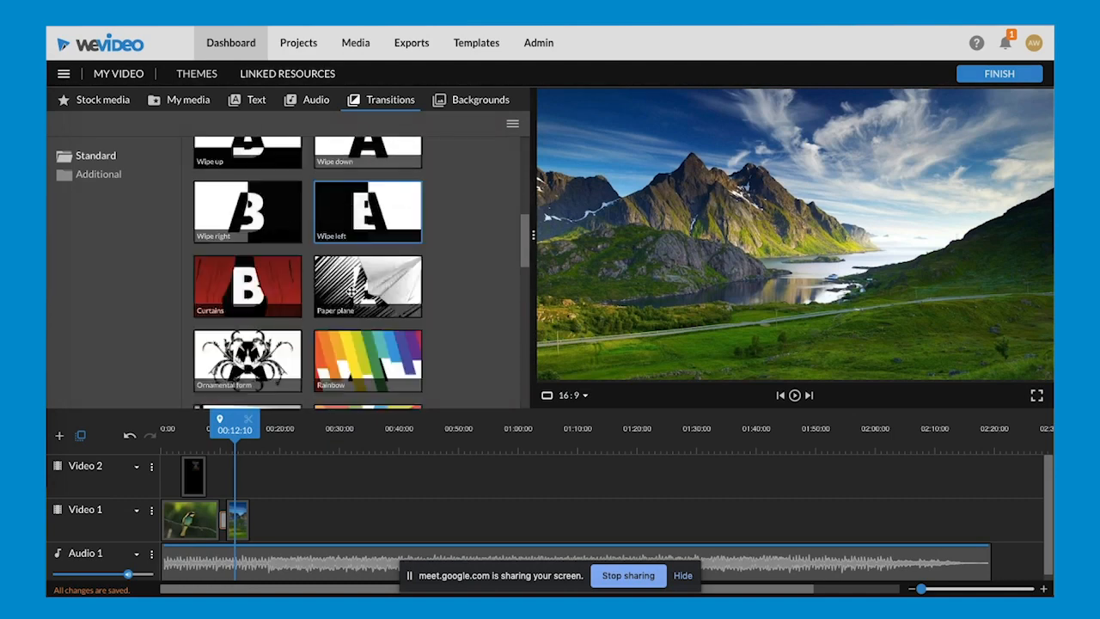
left_click(355, 280)
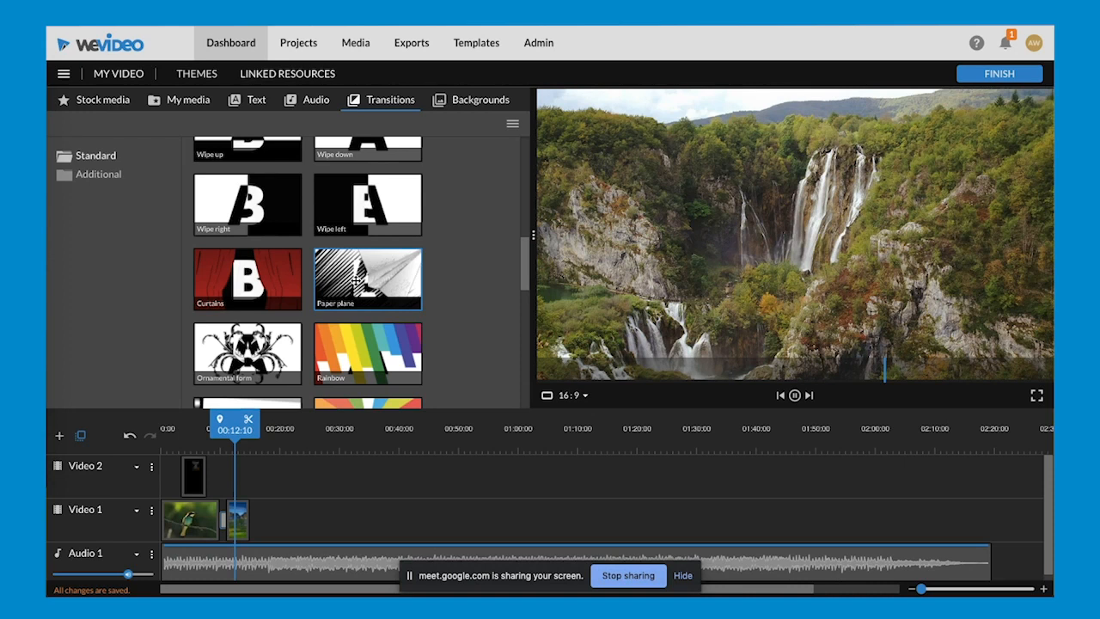
left_click(263, 283)
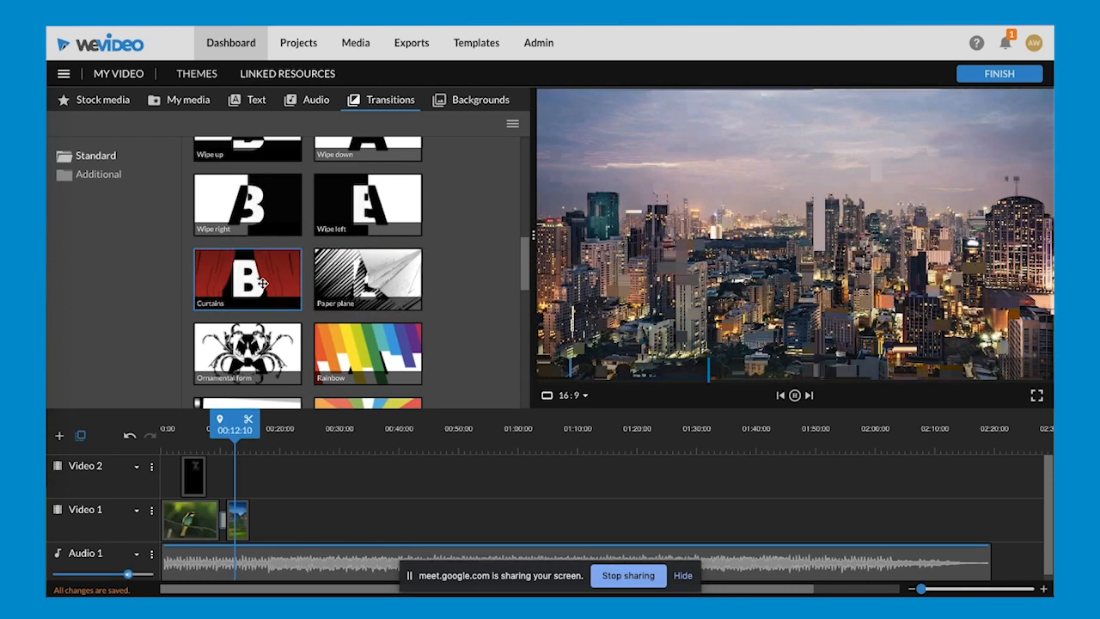
scroll(263, 283, "down", 1)
scroll(263, 283, "down", 3)
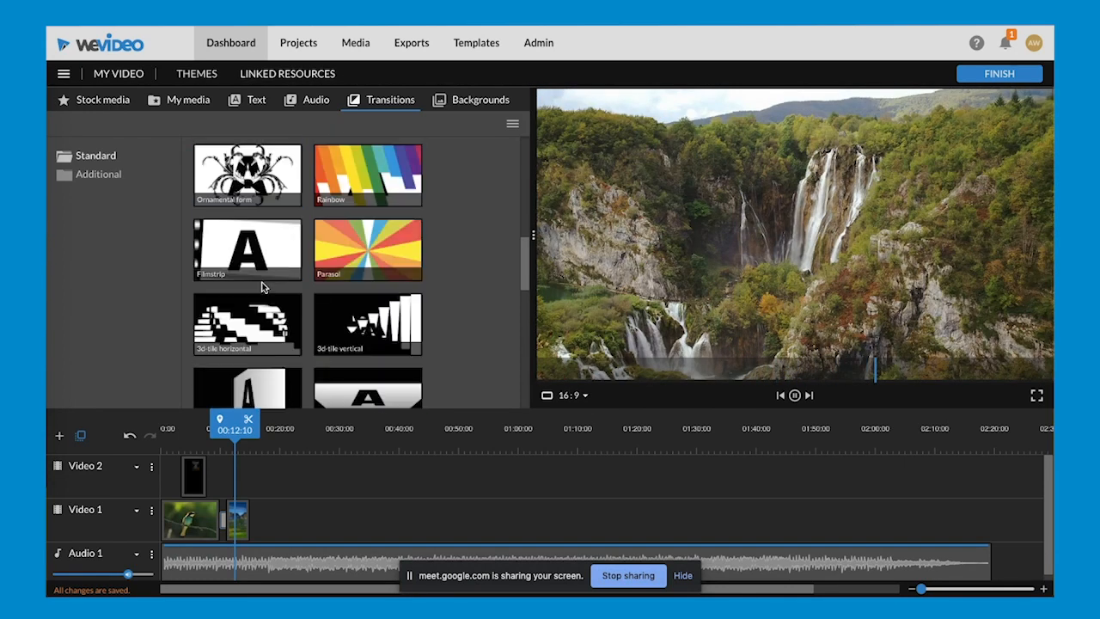
left_click(256, 313)
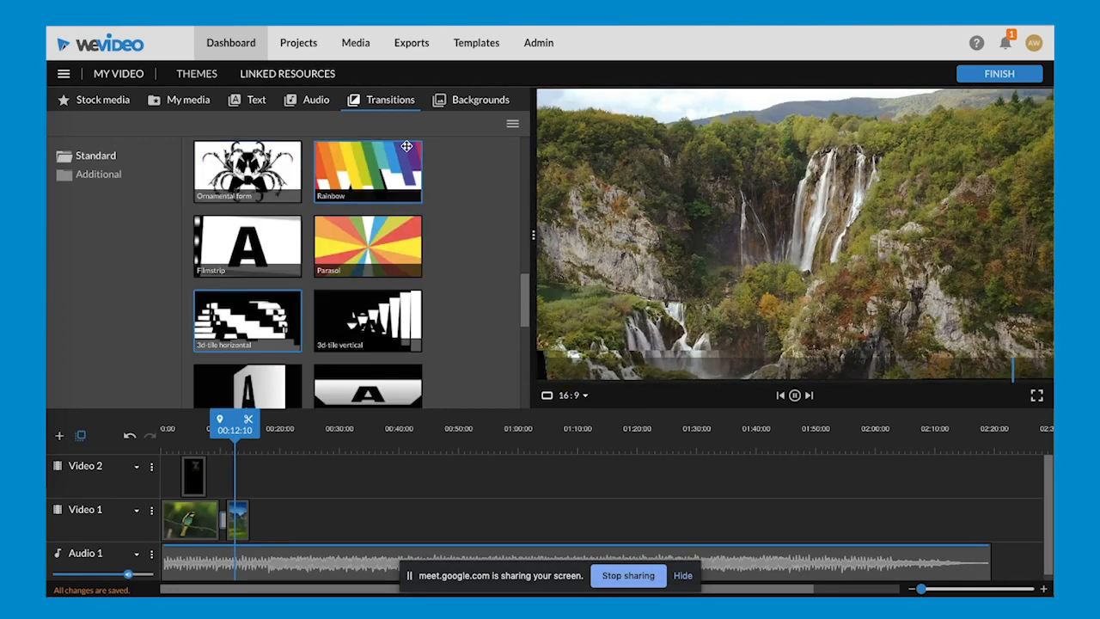
- Preview the Yellow Aurora background and look through the other available motion backgrounds
left_click(453, 101)
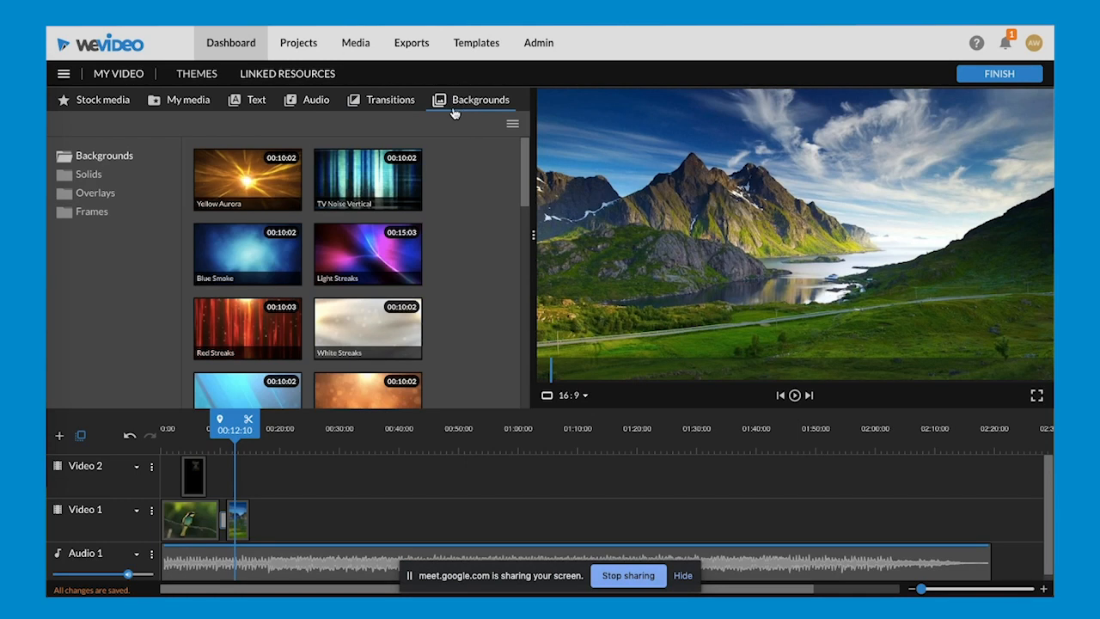
left_click(248, 191)
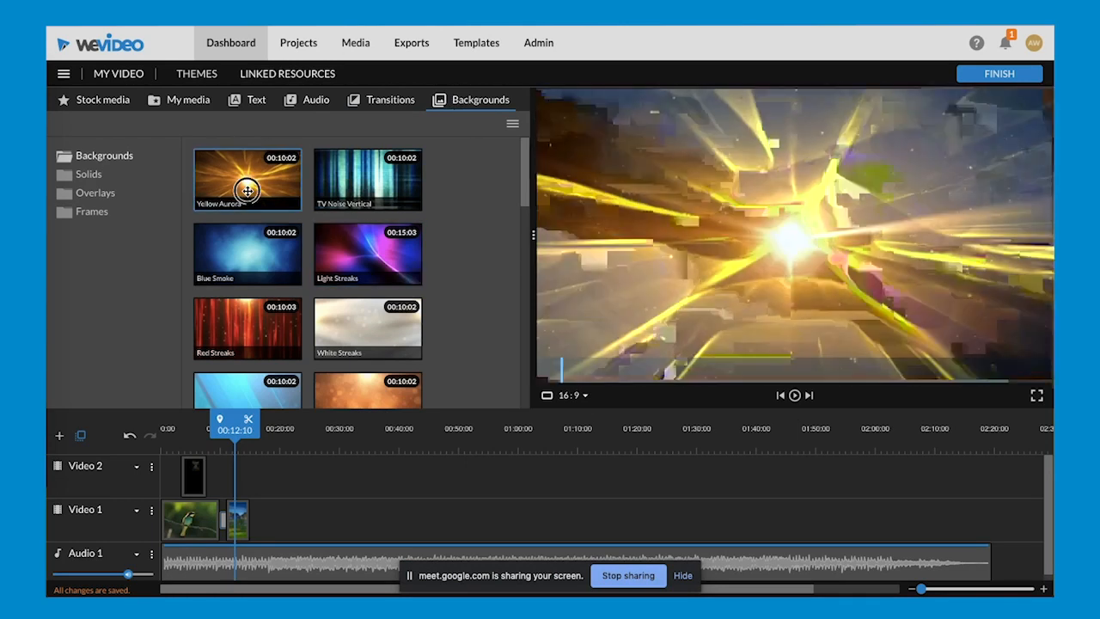
scroll(257, 258, "down", 2)
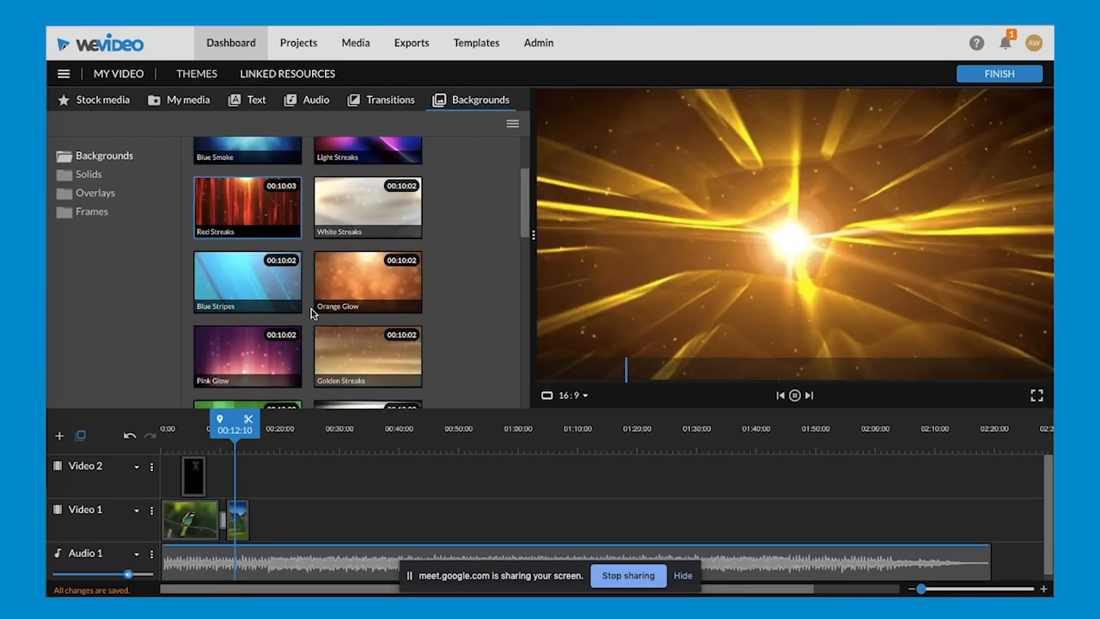
scroll(311, 308, "down", 2)
scroll(422, 272, "down", 2)
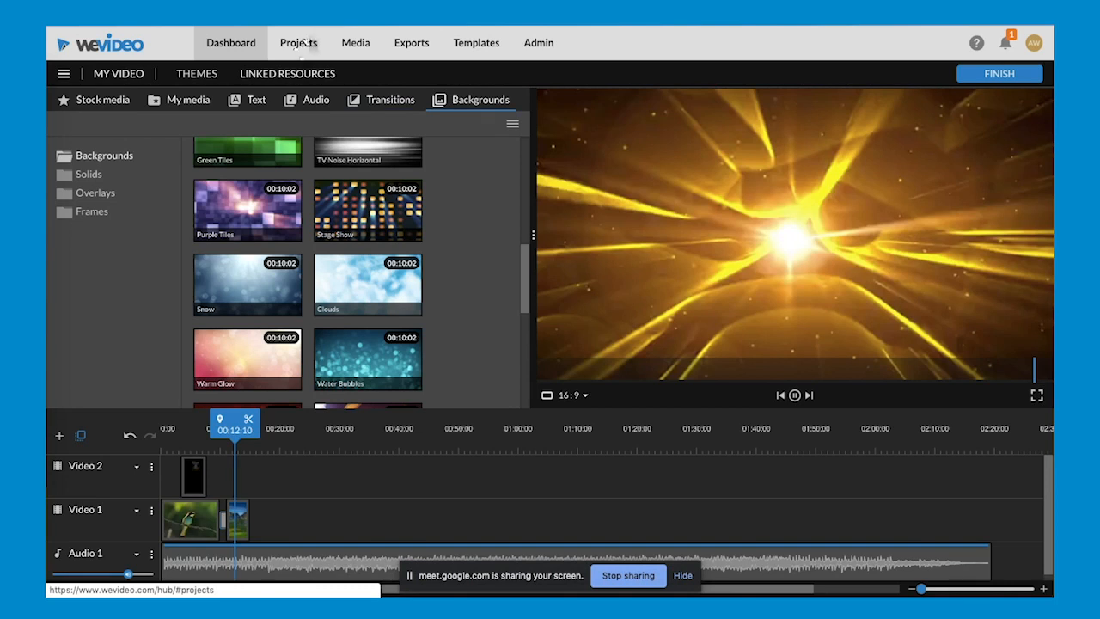
- Open the edit 1) Adding Media, Captions, & Transitions from the Tips & Tricks - Timeline project
left_click(302, 42)
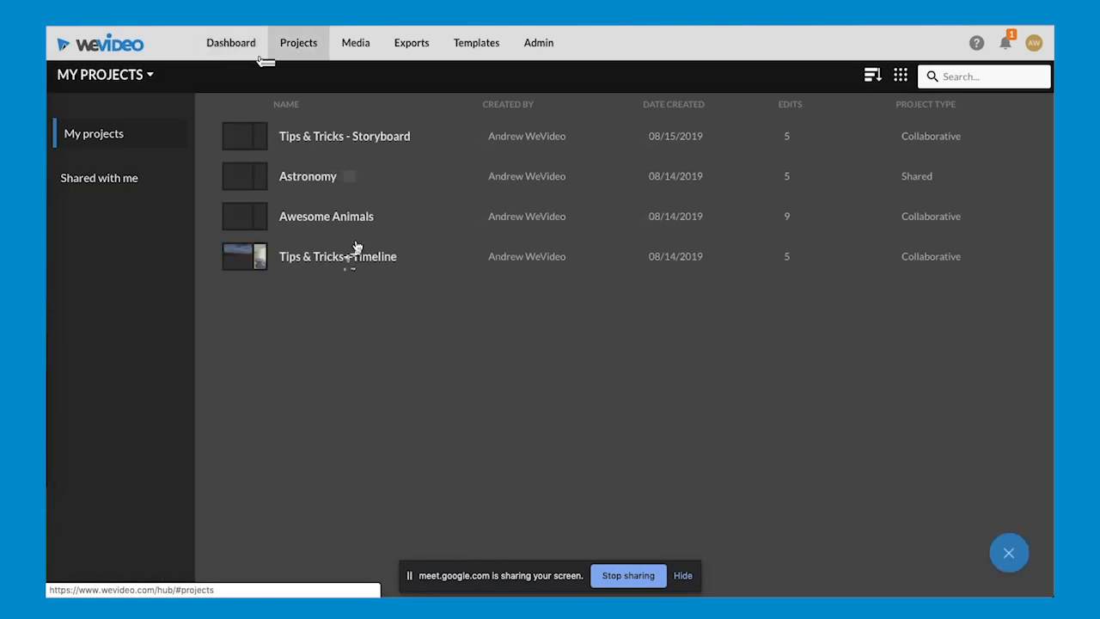
left_click(348, 249)
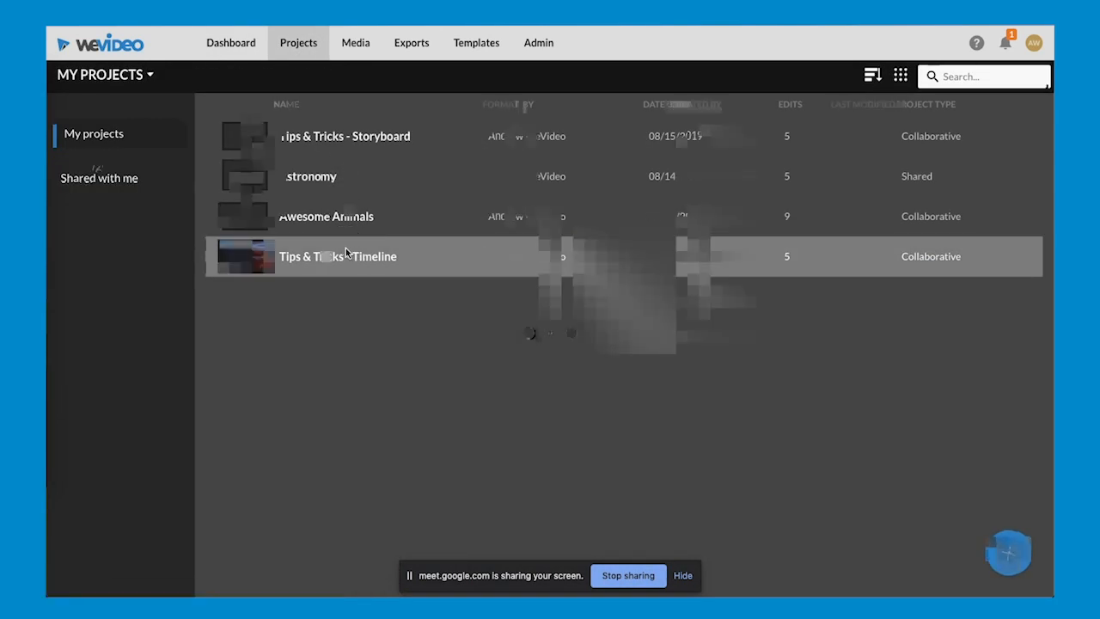
left_click(389, 338)
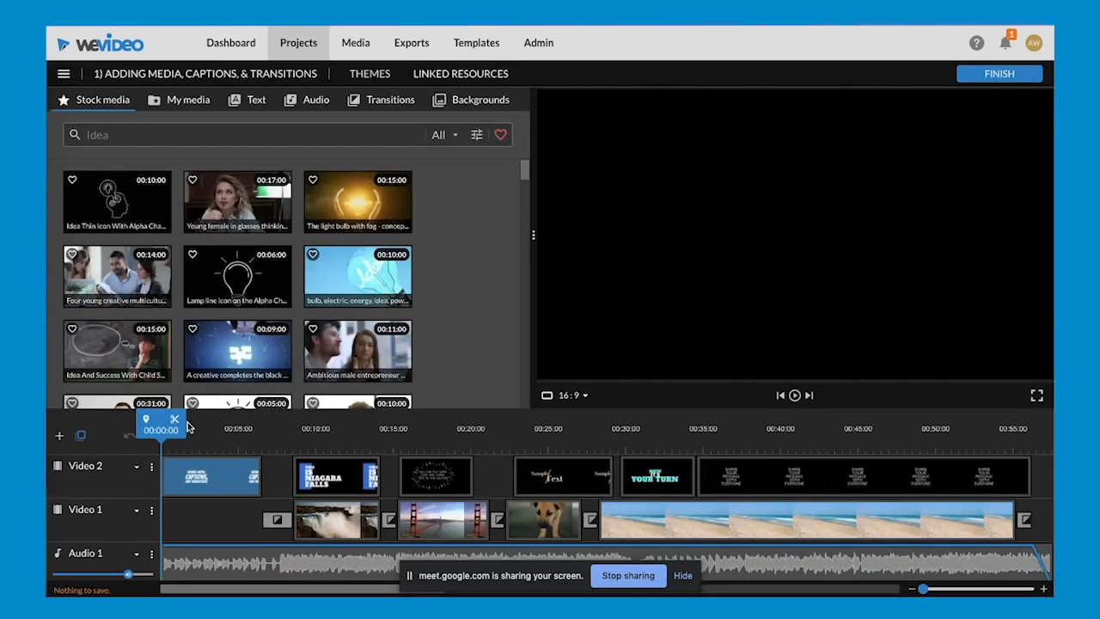
- Play the edit from the start through the Golden Gate Bridge title and show the standard transitions
key("space")
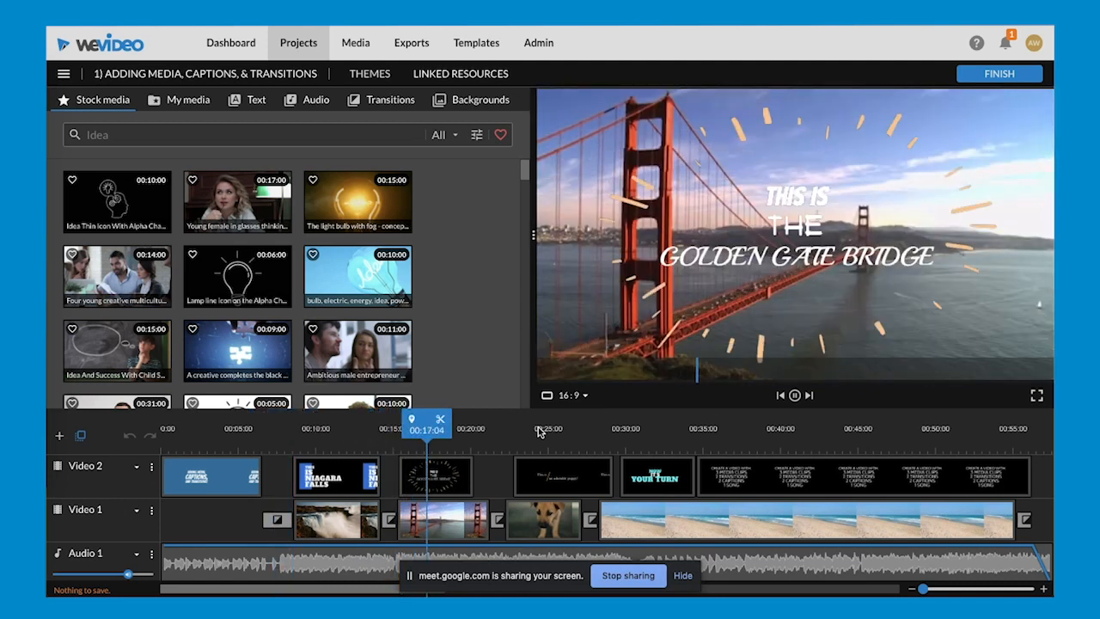
key("space")
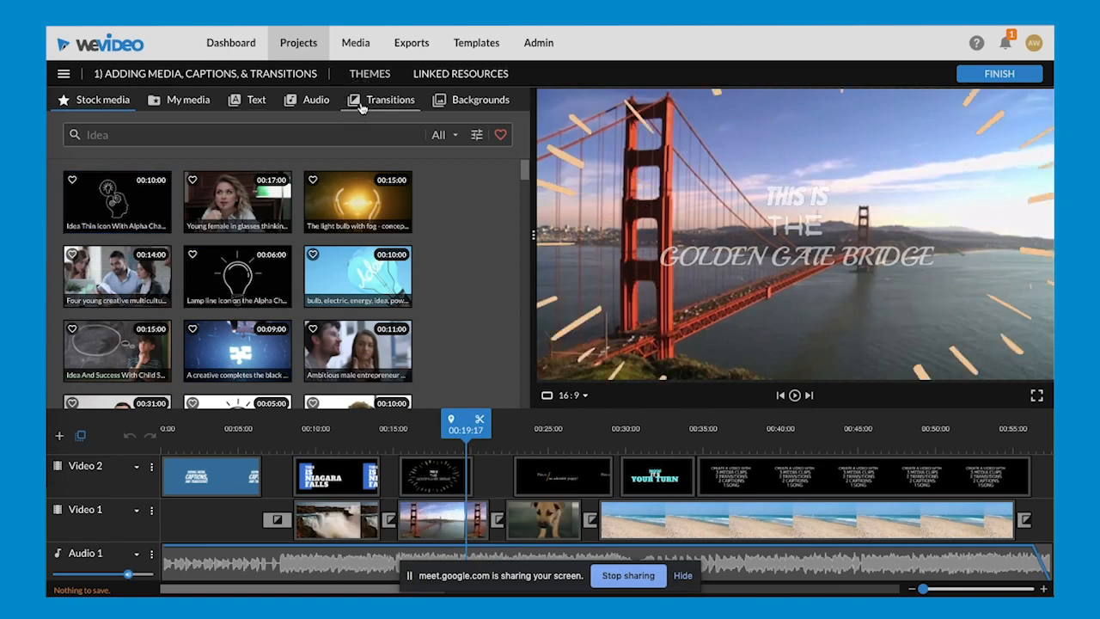
left_click(361, 107)
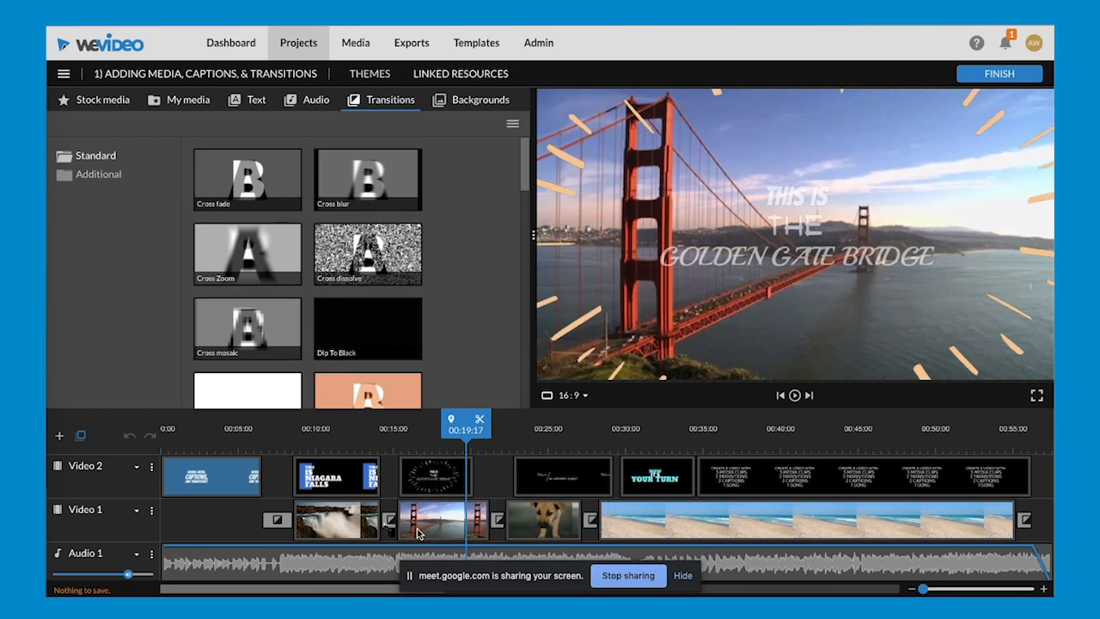
- Preview the Slide left - Title motion text and play the Niagara Falls caption that uses it from about 10 seconds
left_click(331, 451)
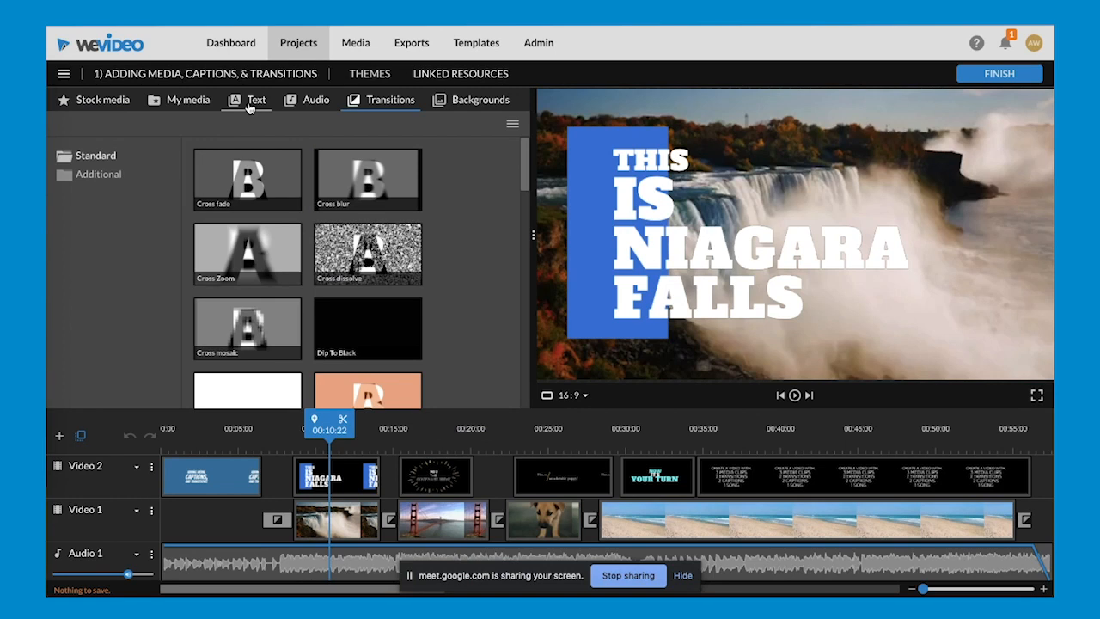
left_click(248, 105)
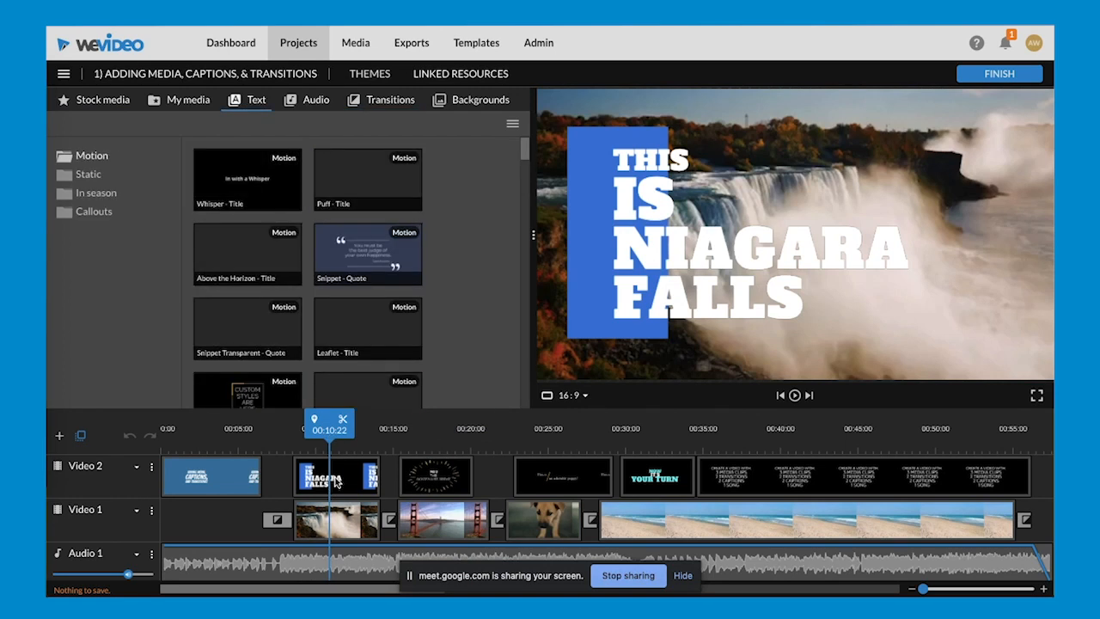
scroll(301, 304, "down", 5)
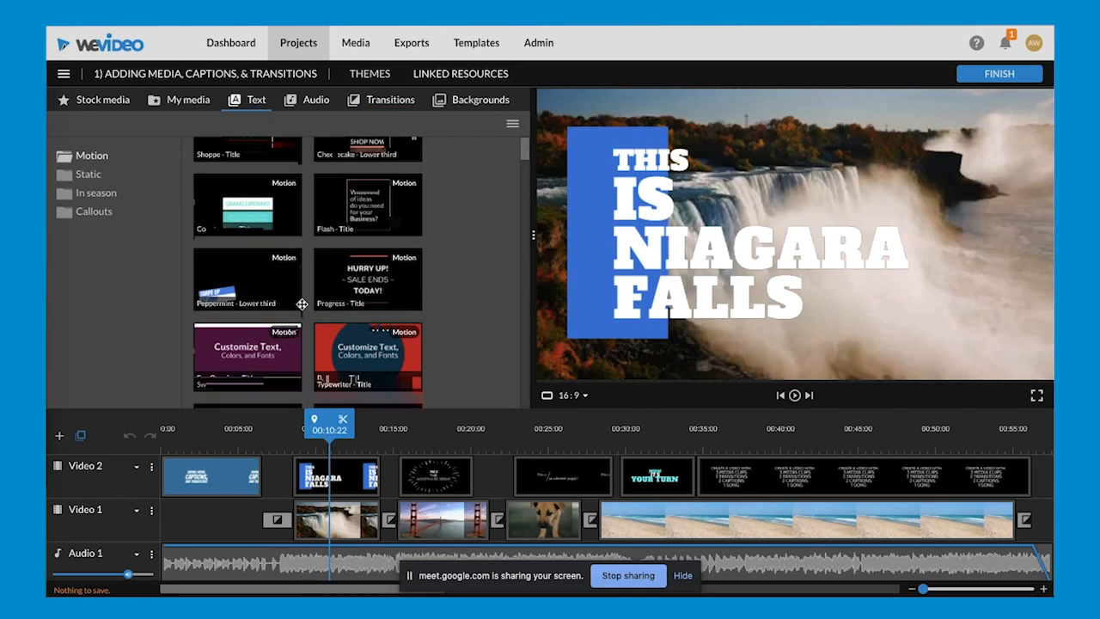
scroll(302, 304, "up", 1)
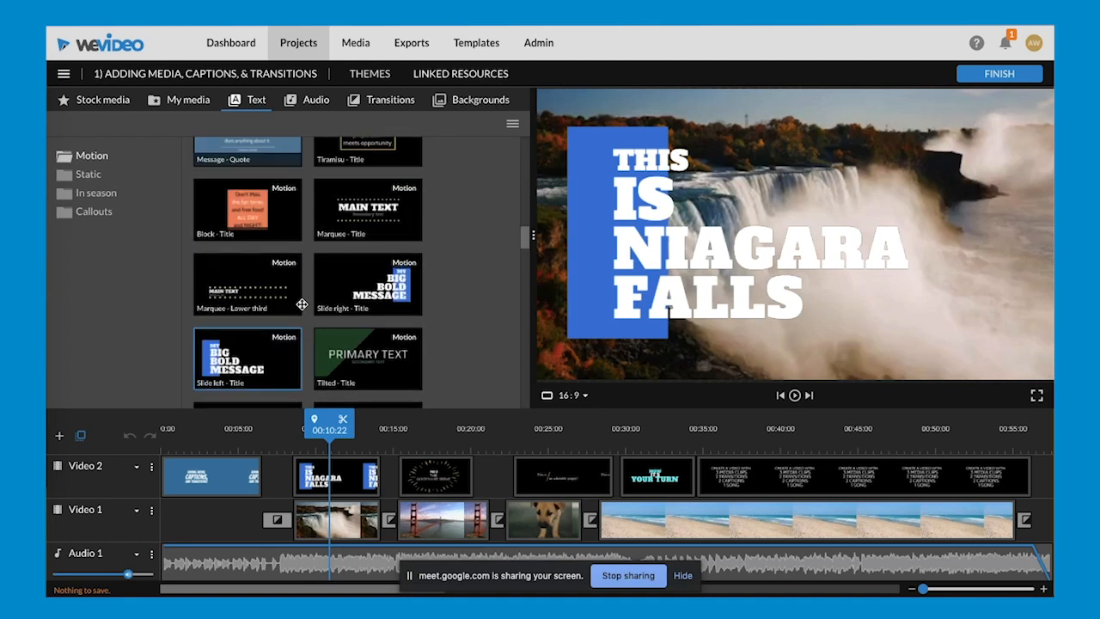
left_click(266, 330)
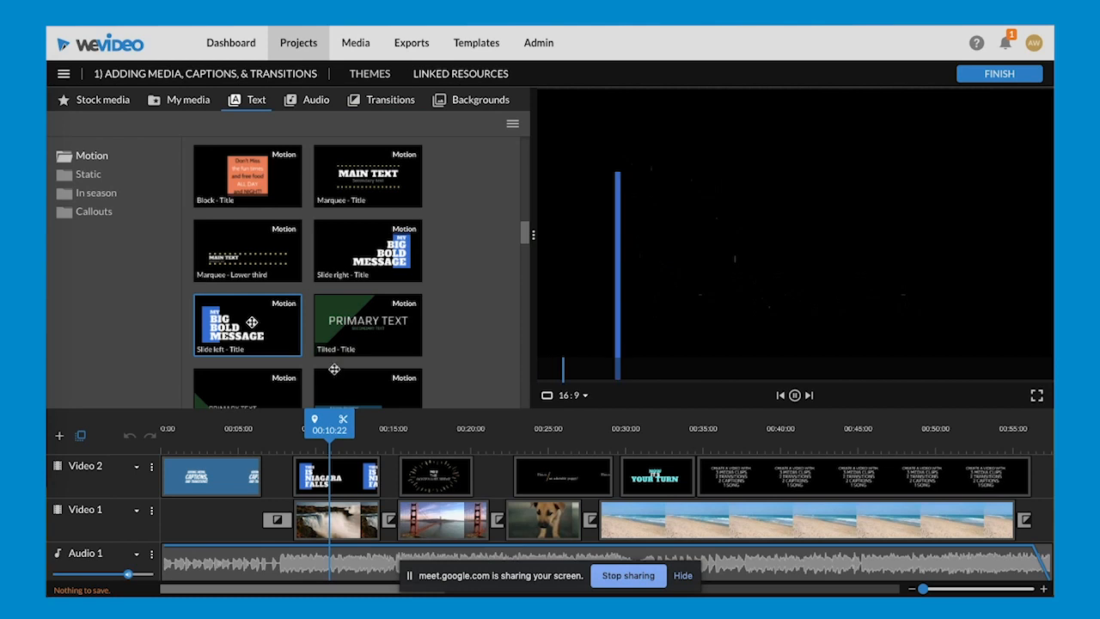
mouse_move(329, 434)
left_mouse_down()
mouse_move(362, 438)
mouse_move(319, 429)
left_mouse_up()
key("space")
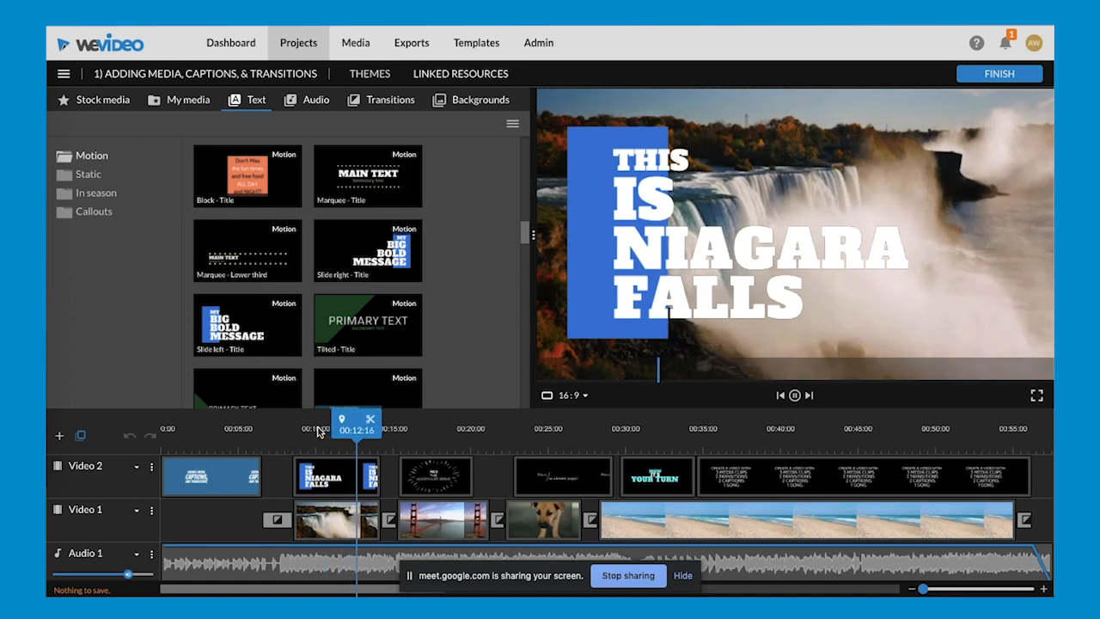
key("space")
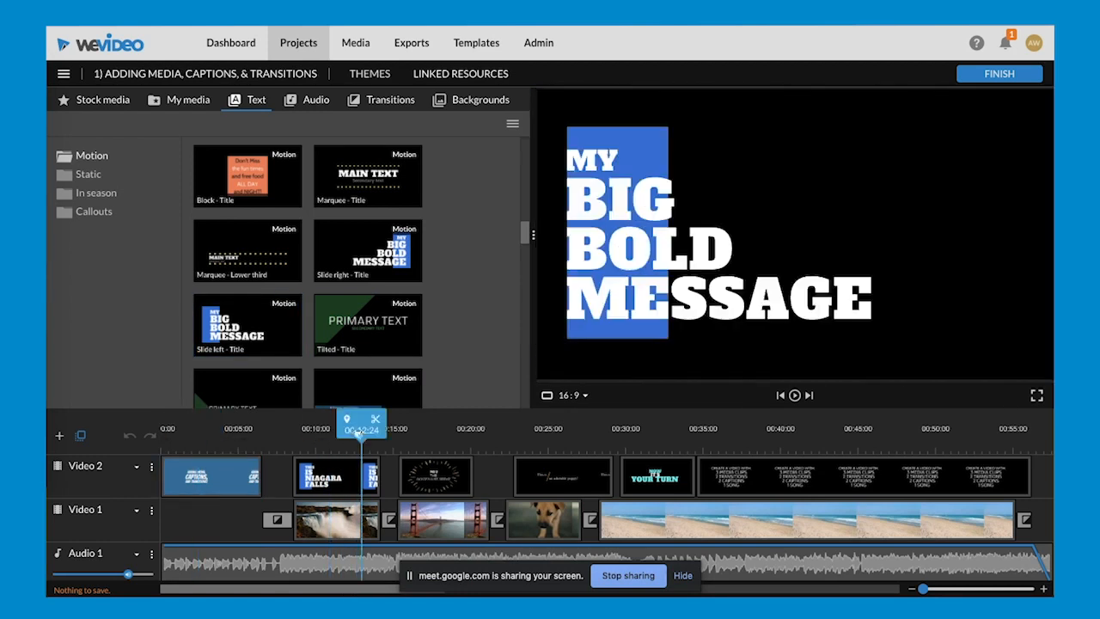
- Play the opening title from the start of the timeline and preview the Slides - Title motion text
left_click_drag(358, 432, 177, 428)
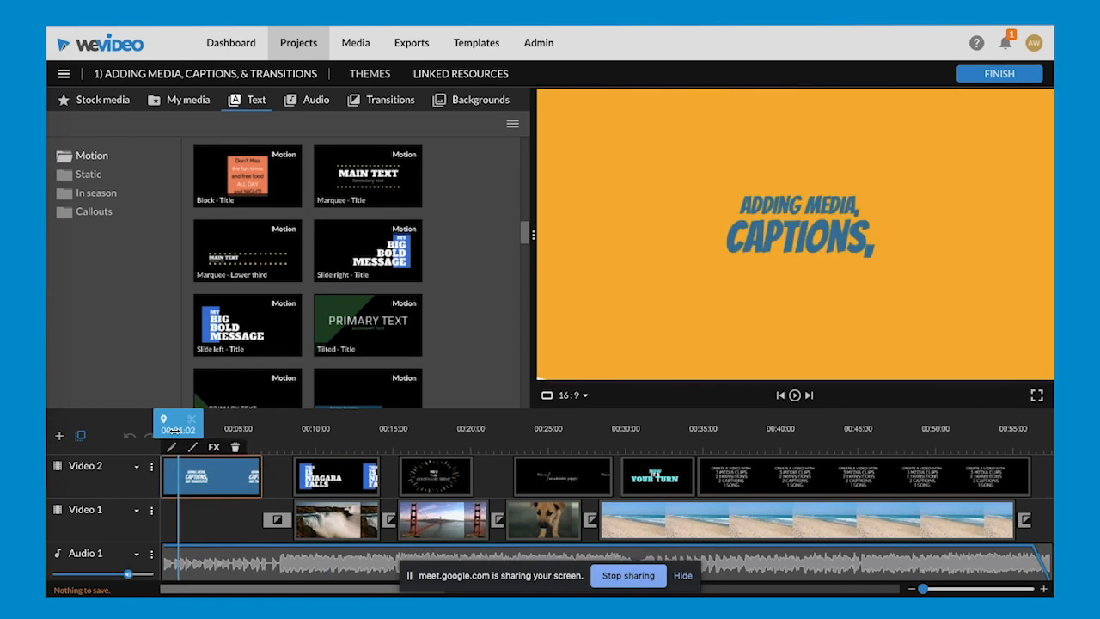
left_click_drag(176, 432, 149, 431)
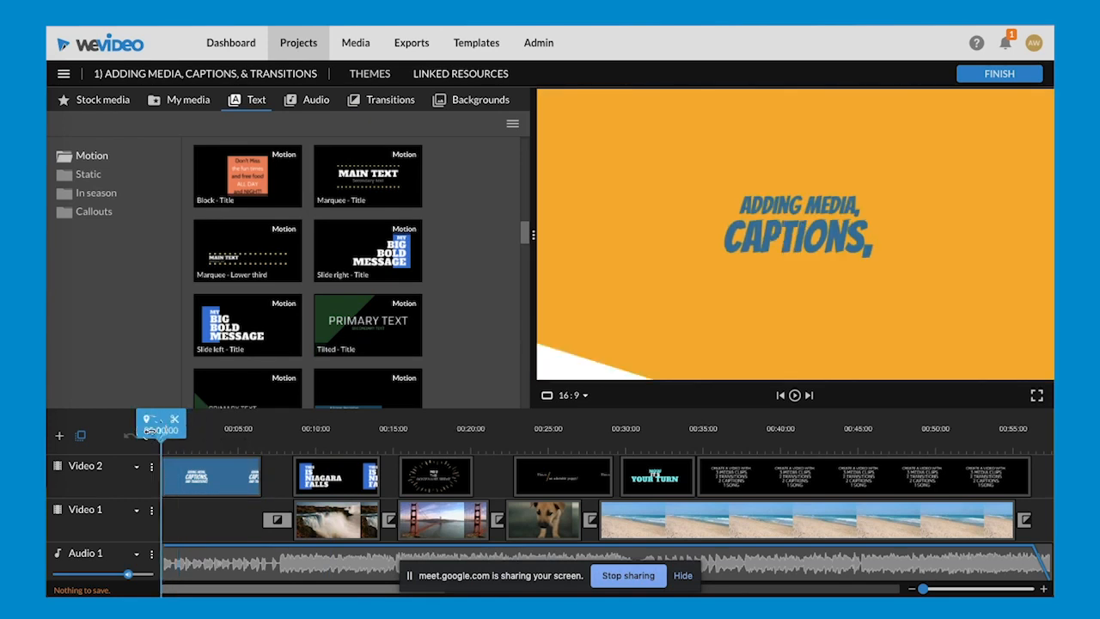
key("space")
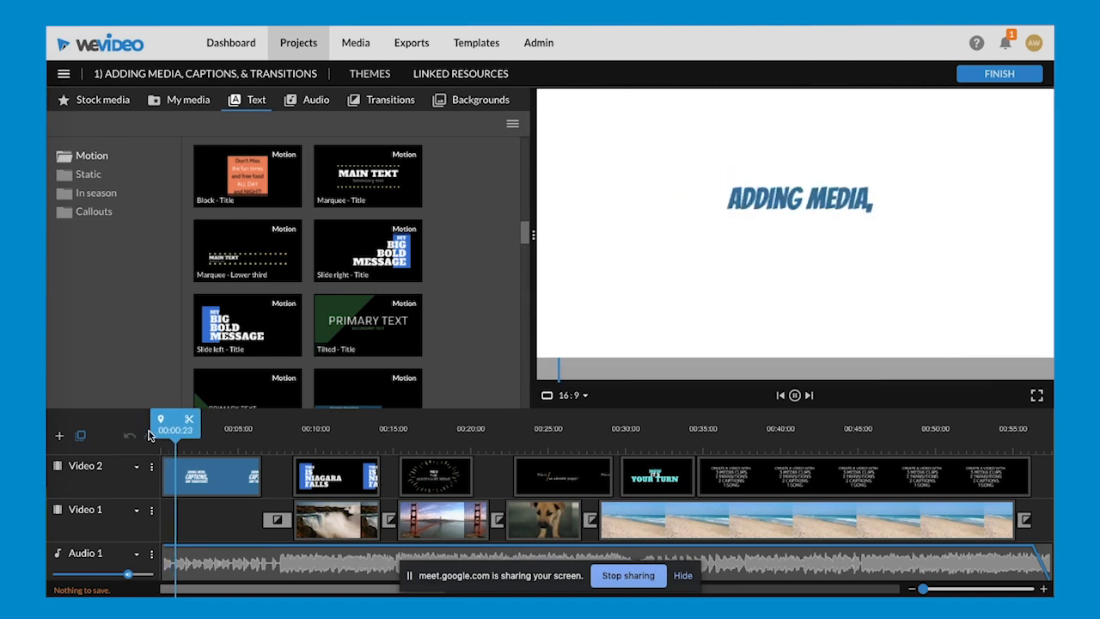
key("space")
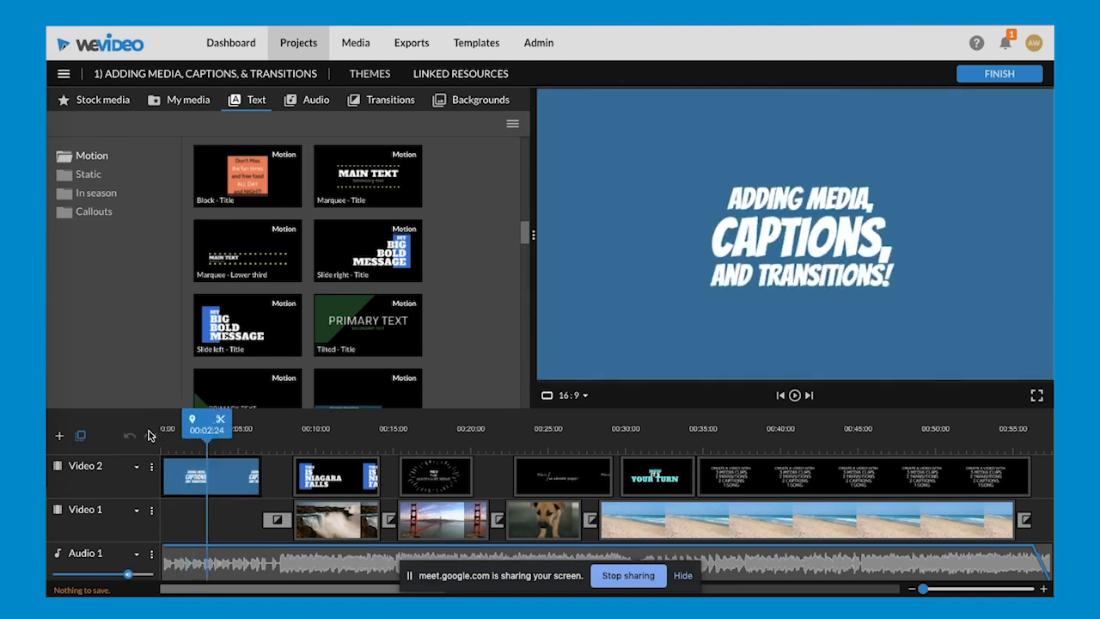
scroll(318, 348, "down", 5)
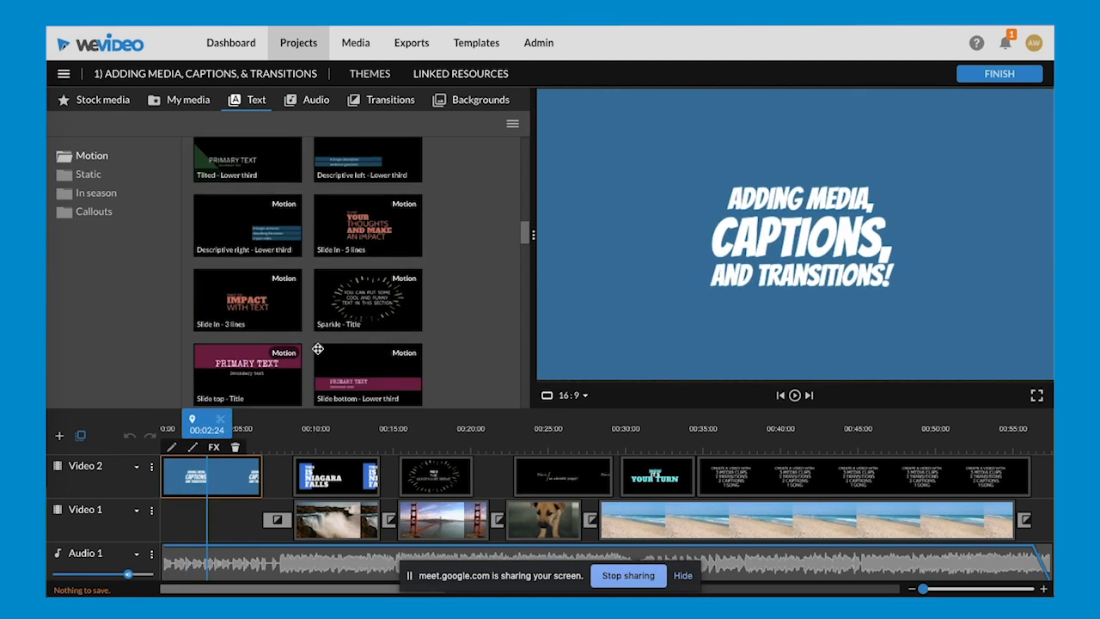
scroll(318, 349, "down", 5)
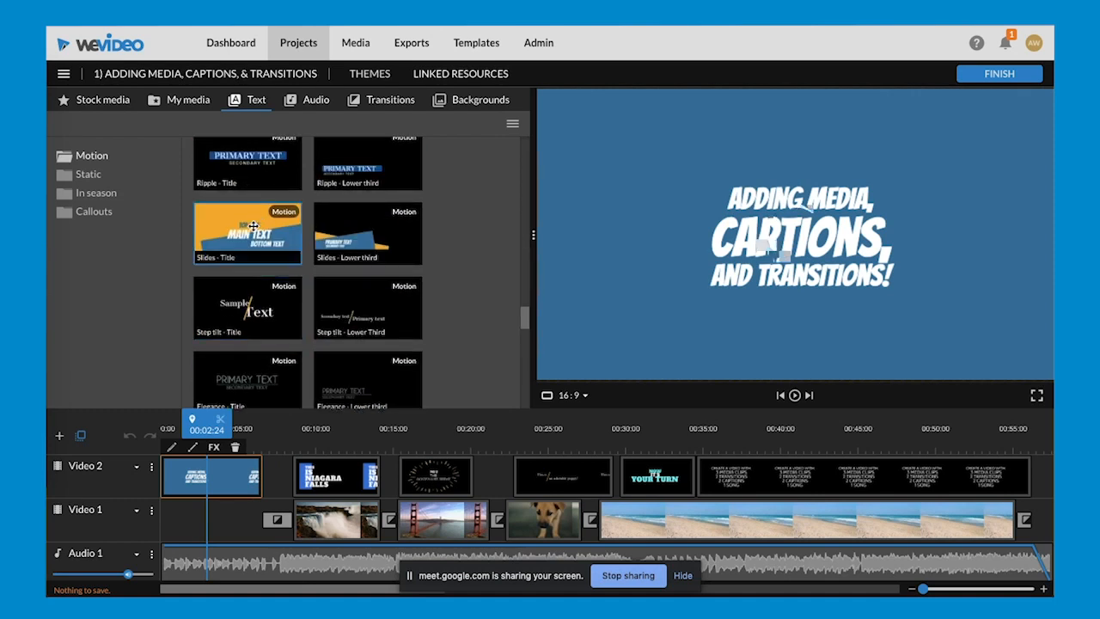
left_click(254, 223)
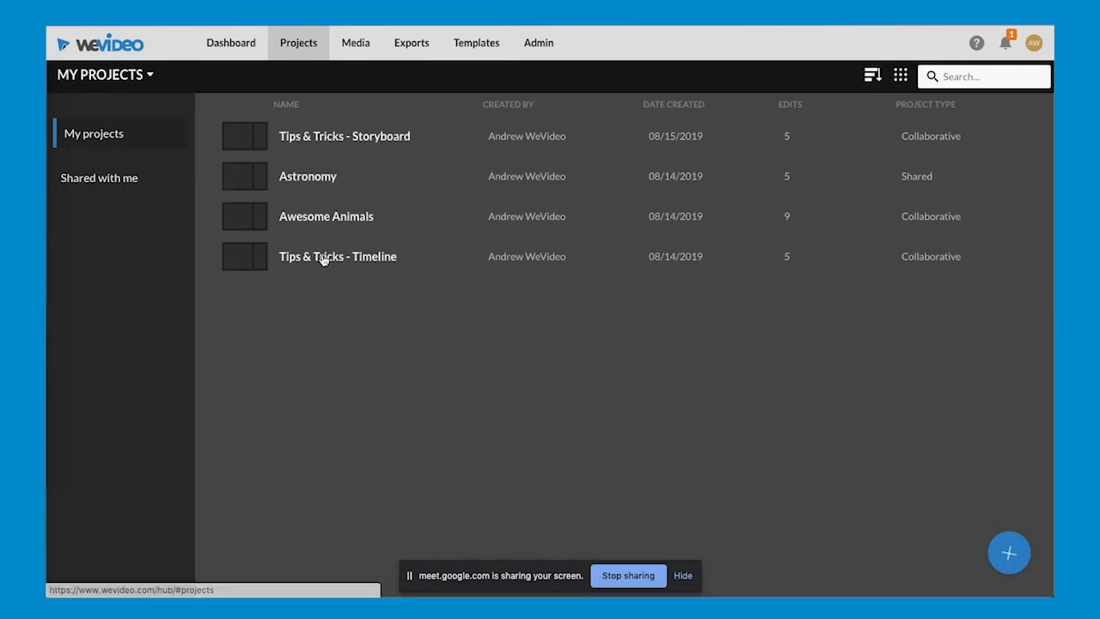
- Open the edit 2) Picture-in-Picture from the Tips & Tricks - Timeline project and play it through the opacity example at about 26 seconds
left_click(336, 269)
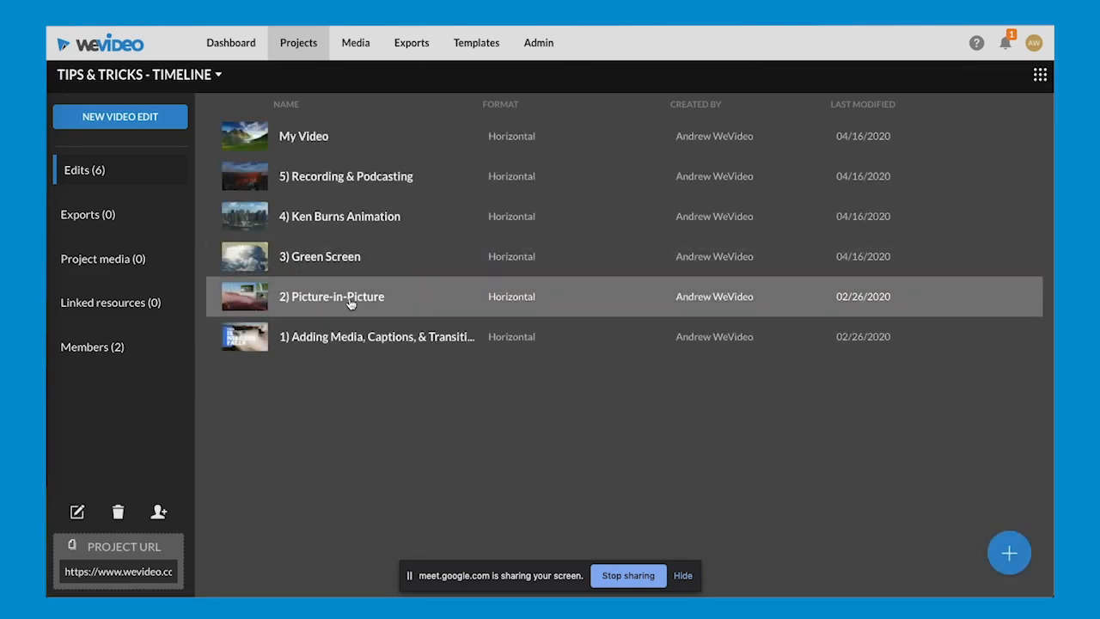
left_click(349, 298)
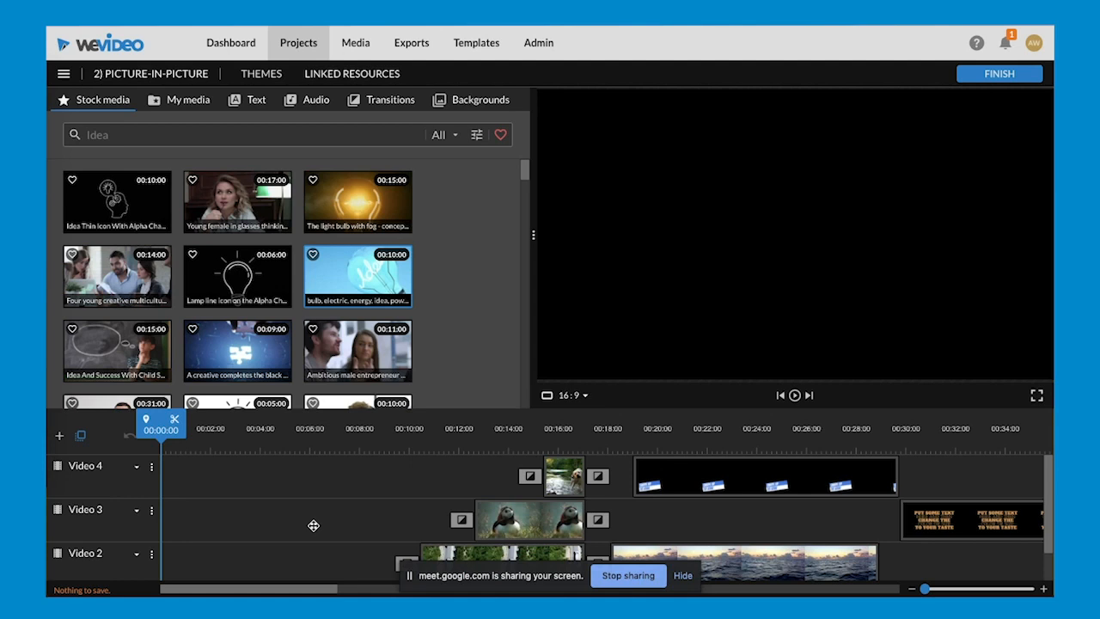
scroll(314, 525, "down", 2)
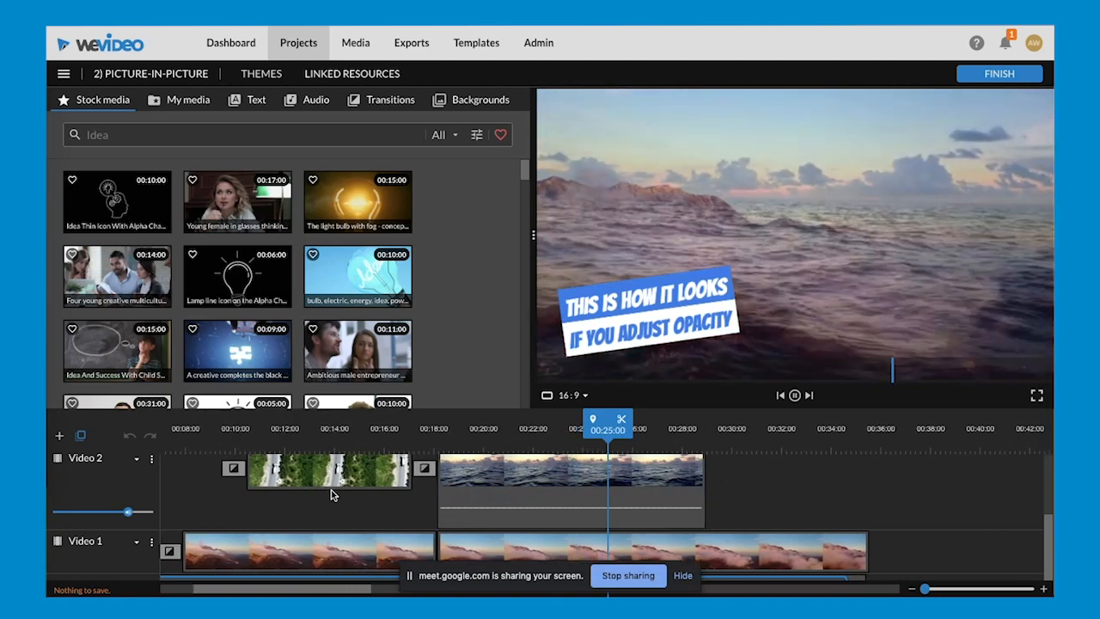
key("space")
left_click_drag(344, 589, 248, 588)
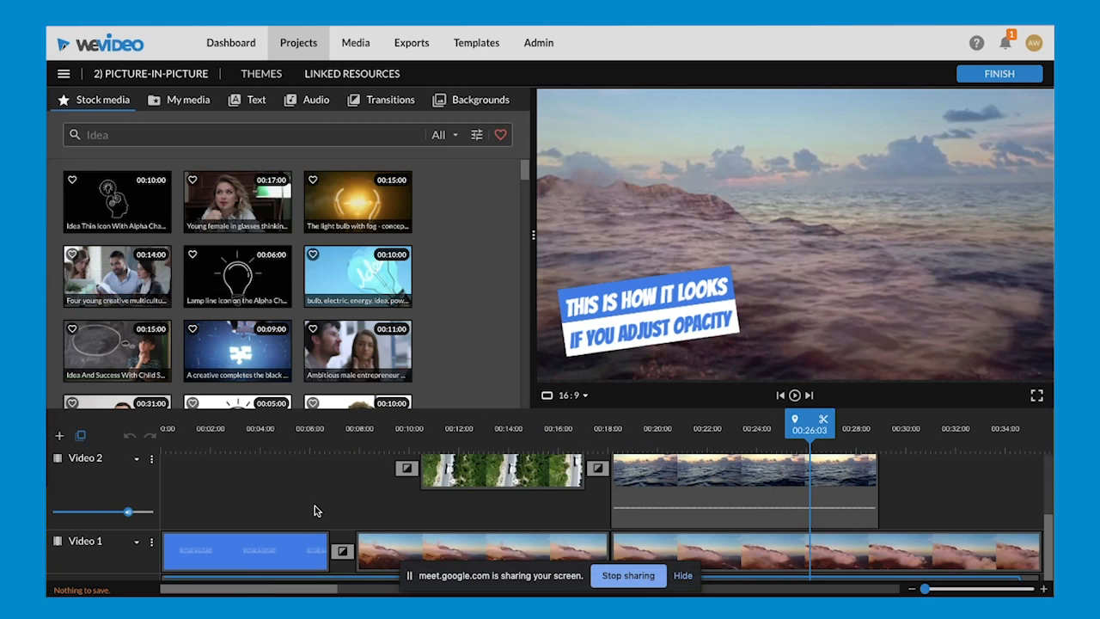
- Move the playhead to 16 seconds and examine how the picture-in-picture clips are layered on the video tracks
scroll(314, 506, "up", 3)
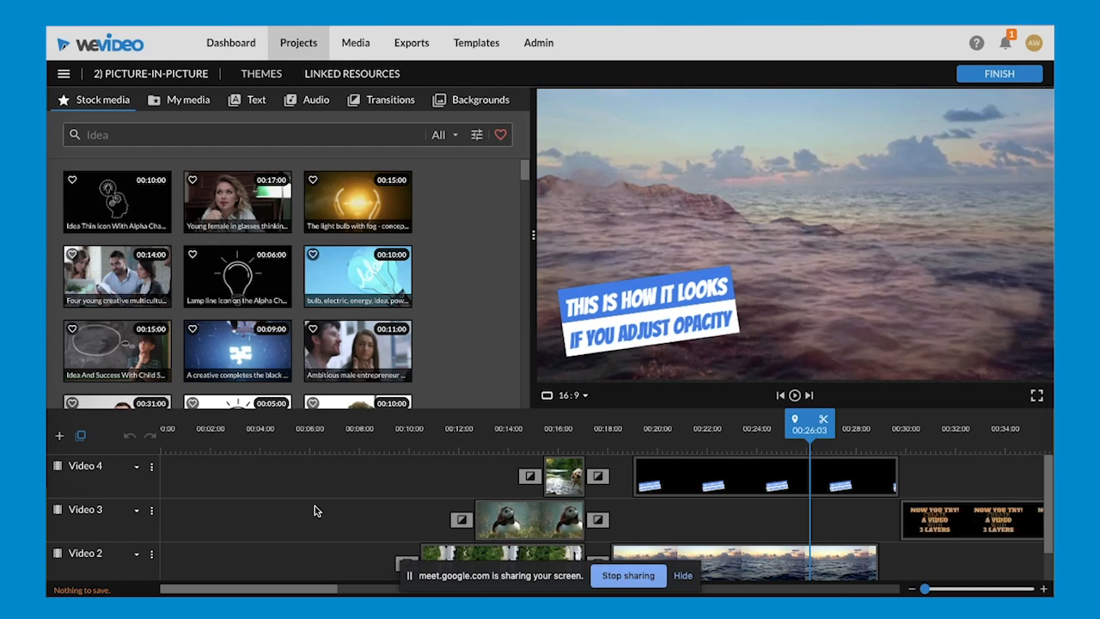
left_click(556, 428)
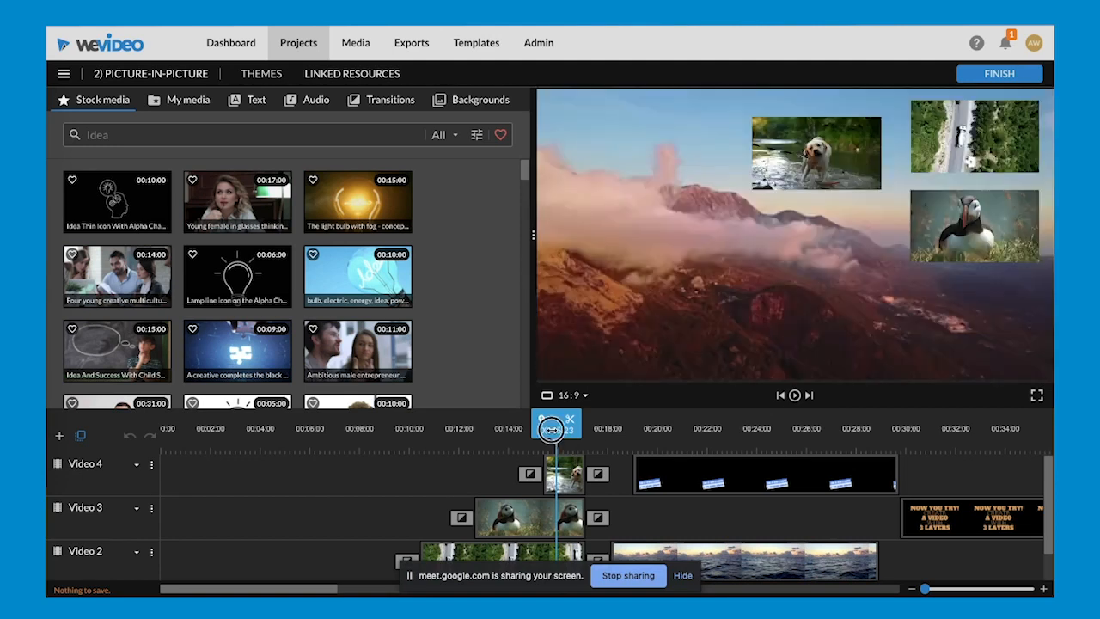
left_click_drag(552, 429, 559, 429)
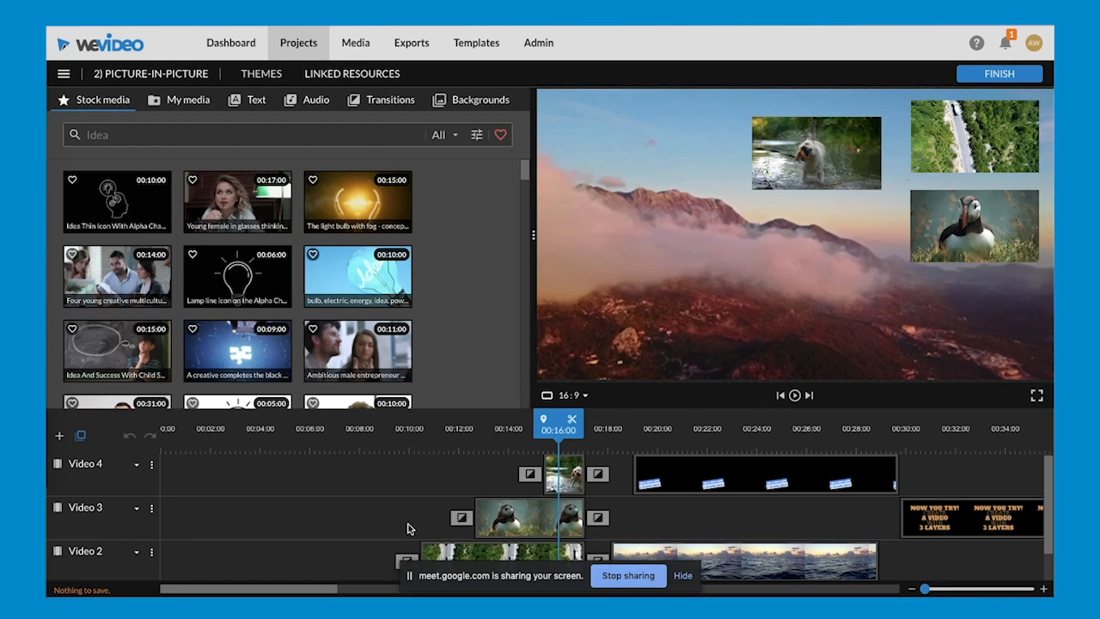
scroll(407, 528, "down", 3)
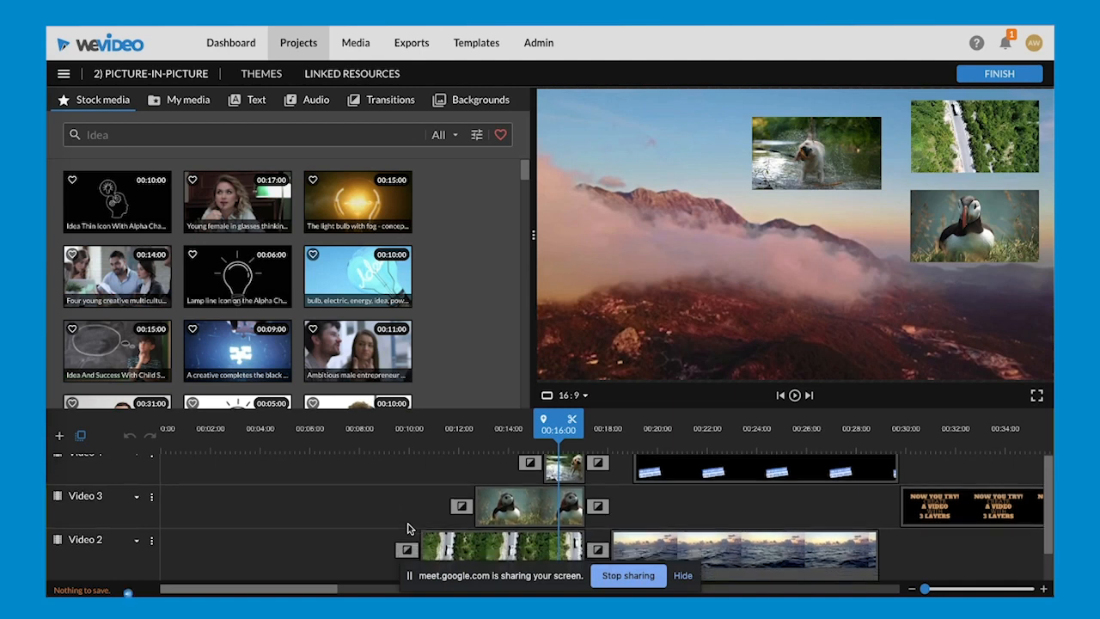
scroll(276, 529, "up", 2)
scroll(445, 533, "down", 1)
- Try enlarging the countryside road clip on Video 2 to a scale of 0.98 and repositioning it to cover the frame
double_click(445, 535)
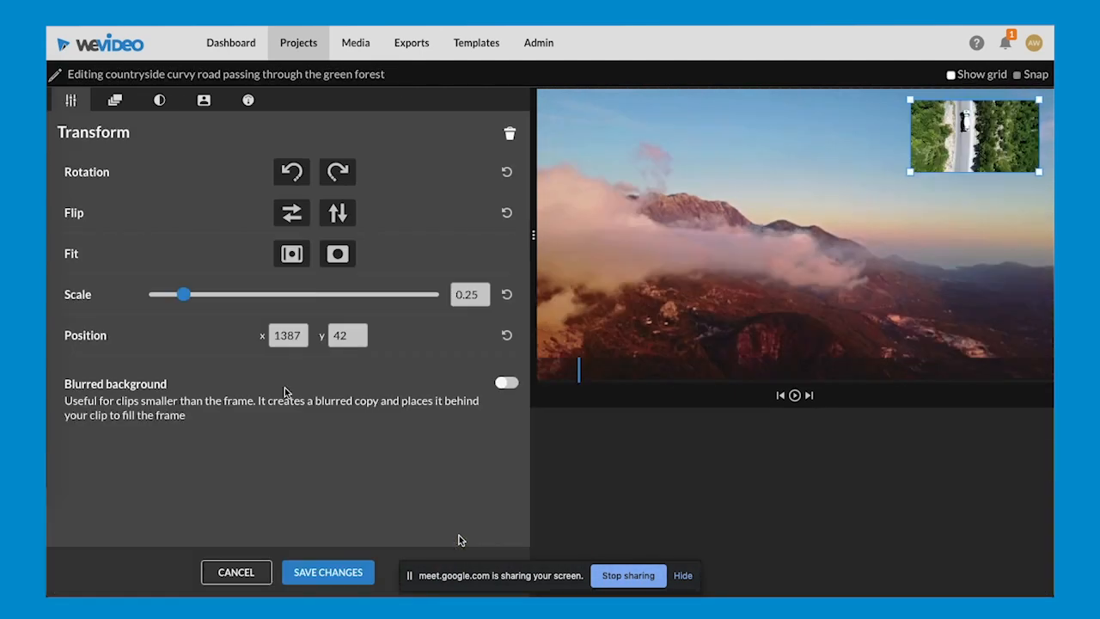
left_click_drag(183, 295, 309, 294)
left_click_drag(785, 209, 731, 250)
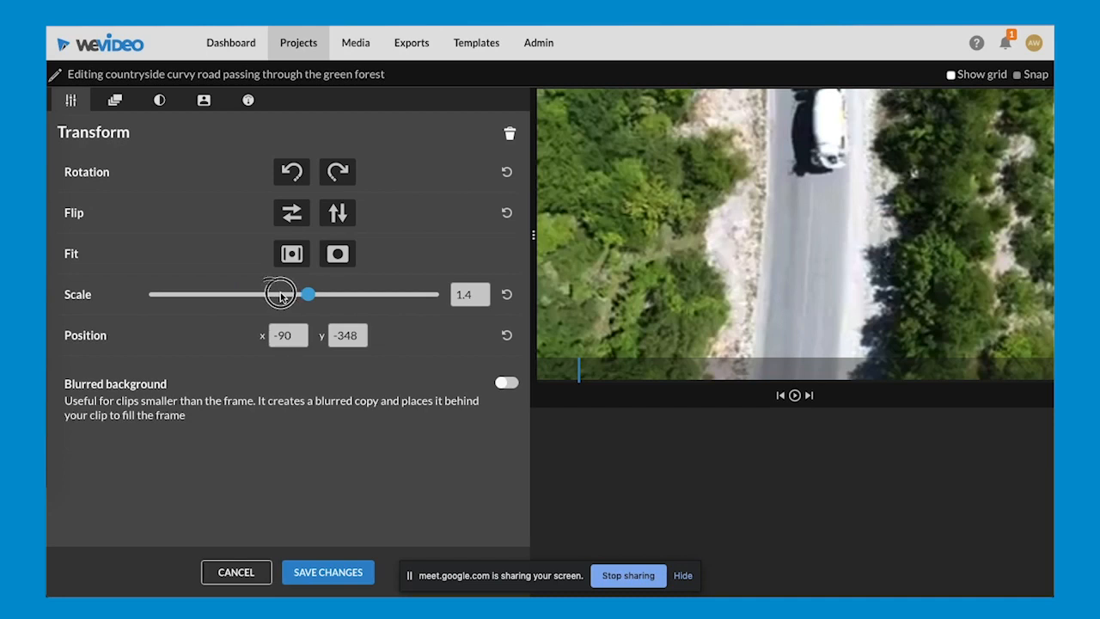
left_click_drag(280, 294, 269, 294)
left_click_drag(790, 262, 753, 279)
left_click_drag(269, 294, 291, 294)
left_click_drag(728, 204, 691, 201)
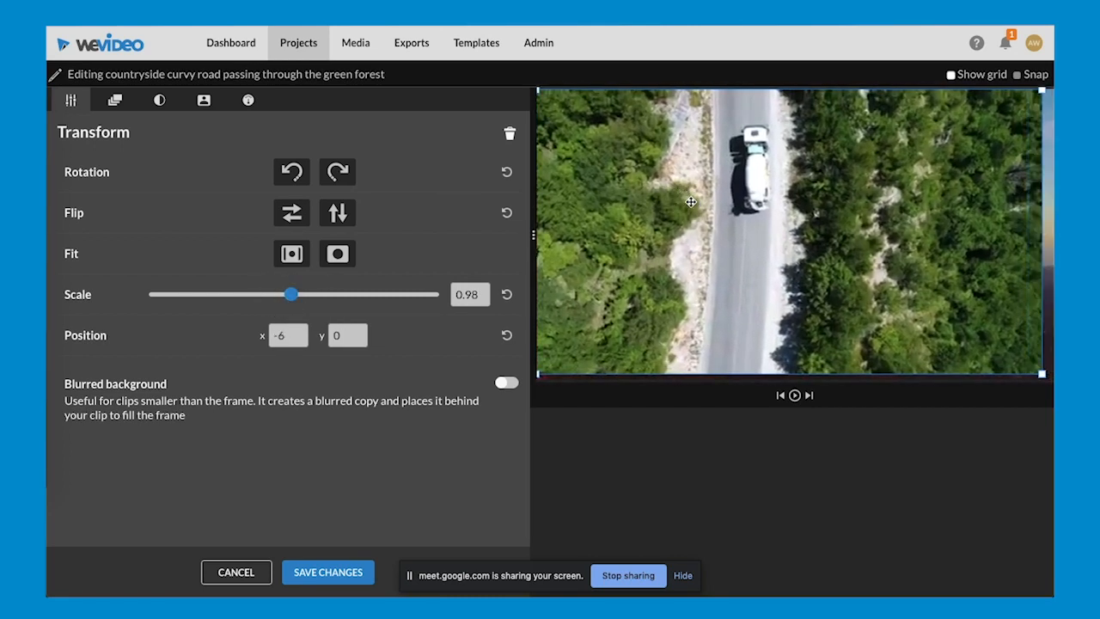
- Try shrinking the road clip to a scale of 0.39 in the upper right corner of the video frame, and discard the transform changes
left_click_drag(287, 302, 205, 299)
left_click_drag(793, 244, 958, 149)
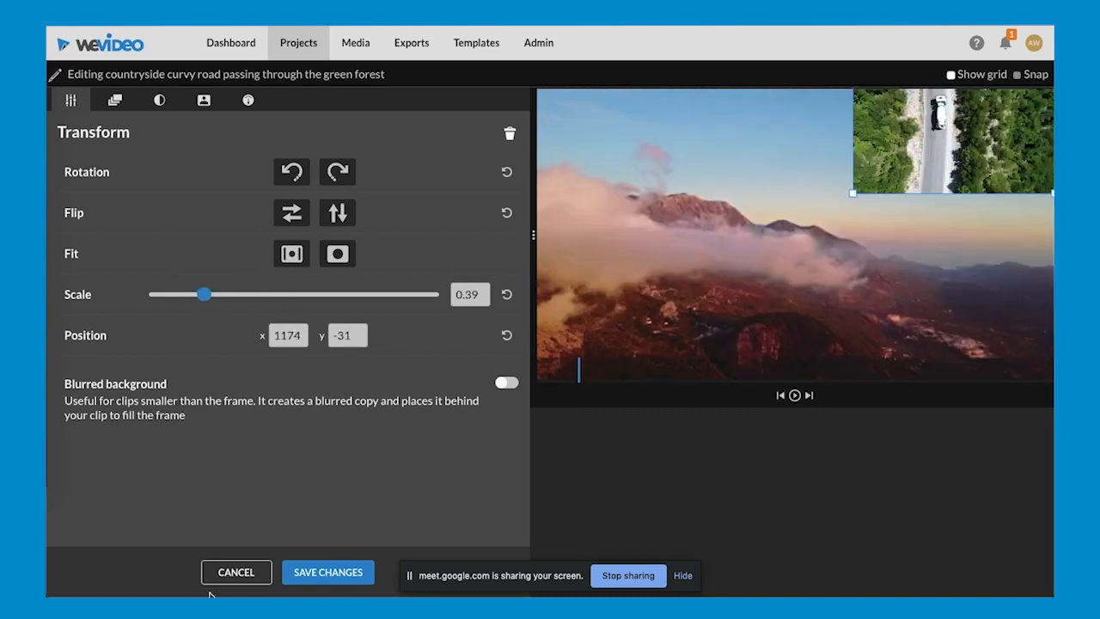
left_click(230, 574)
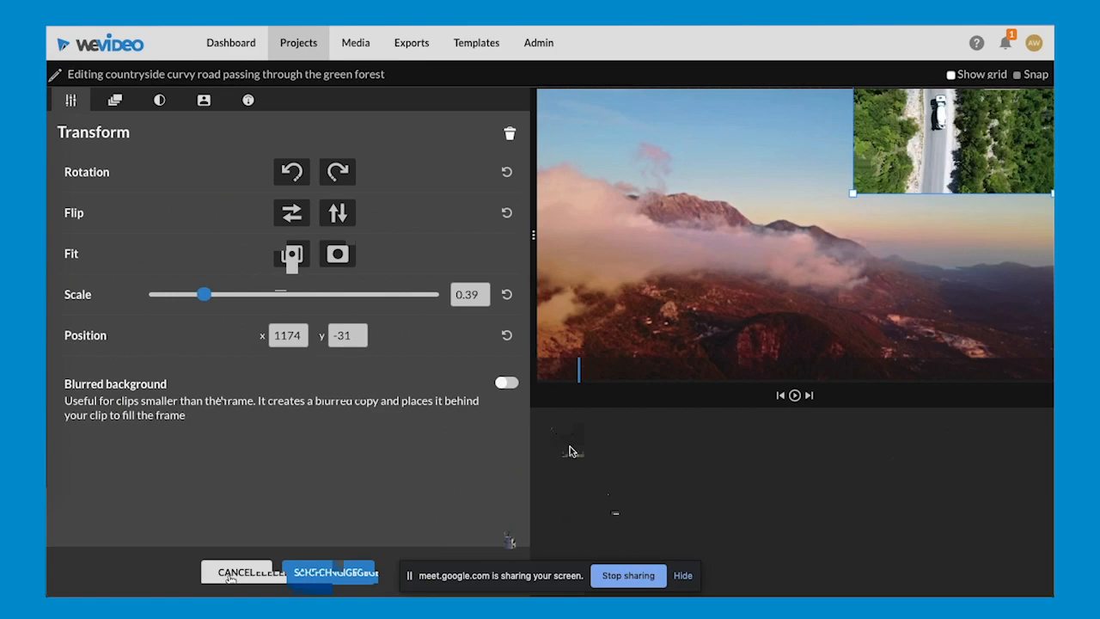
- Move the playhead to 00:16:06 and look over the layered clips from Video 2 up to Video 4
left_click(563, 445)
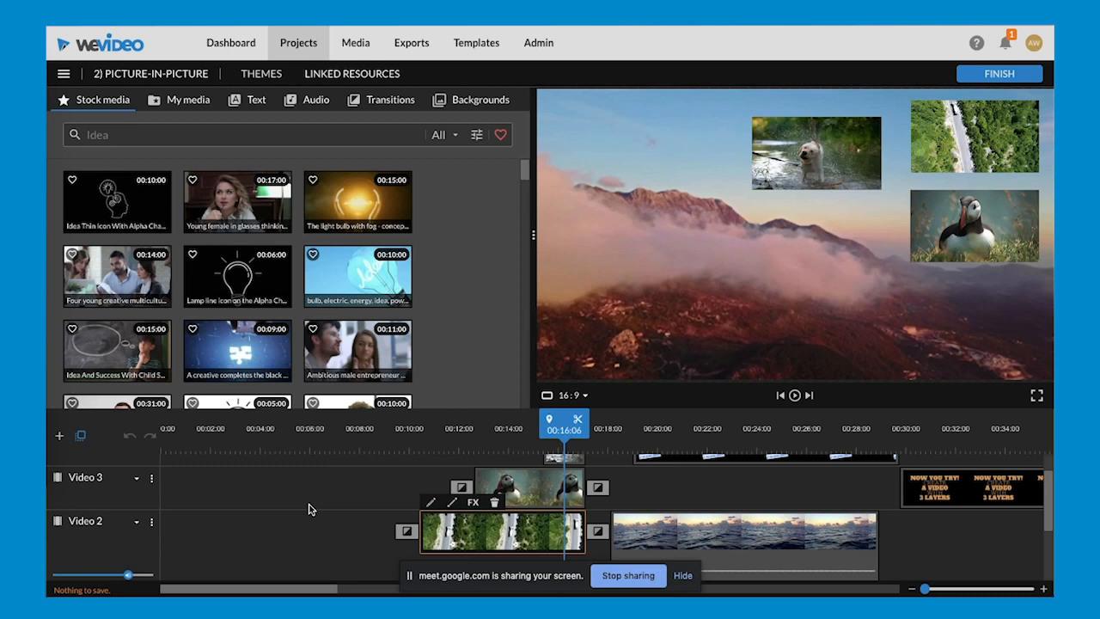
scroll(309, 510, "up", 1)
scroll(310, 510, "down", 1)
scroll(326, 519, "up", 1)
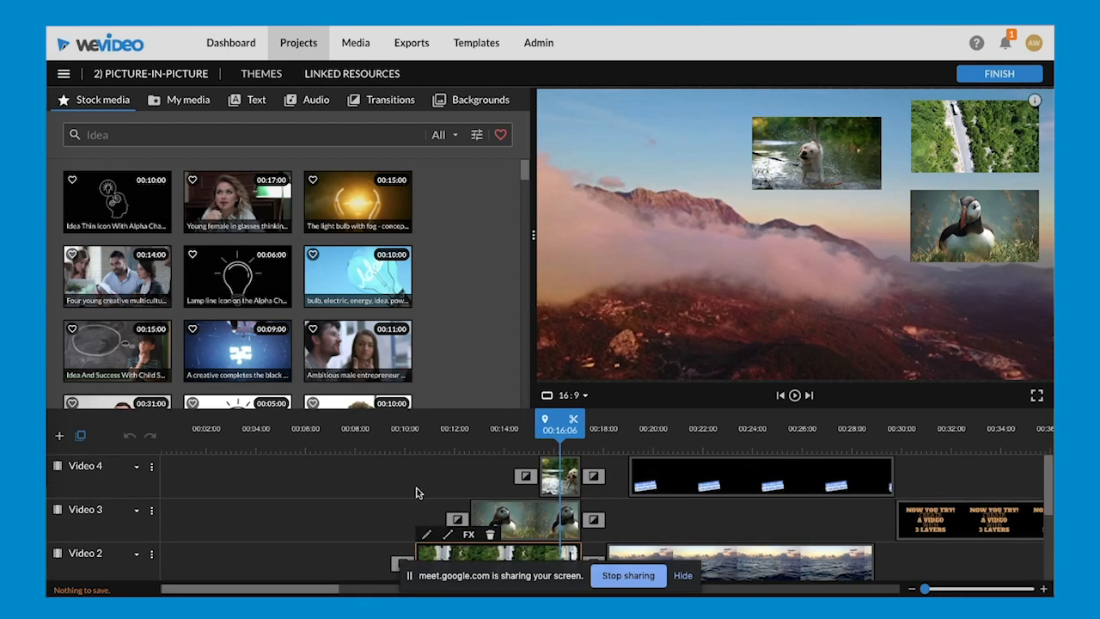
- View the options for adding a video track with the name Video 5, and dismiss them without adding it
left_click(60, 438)
left_click(461, 362)
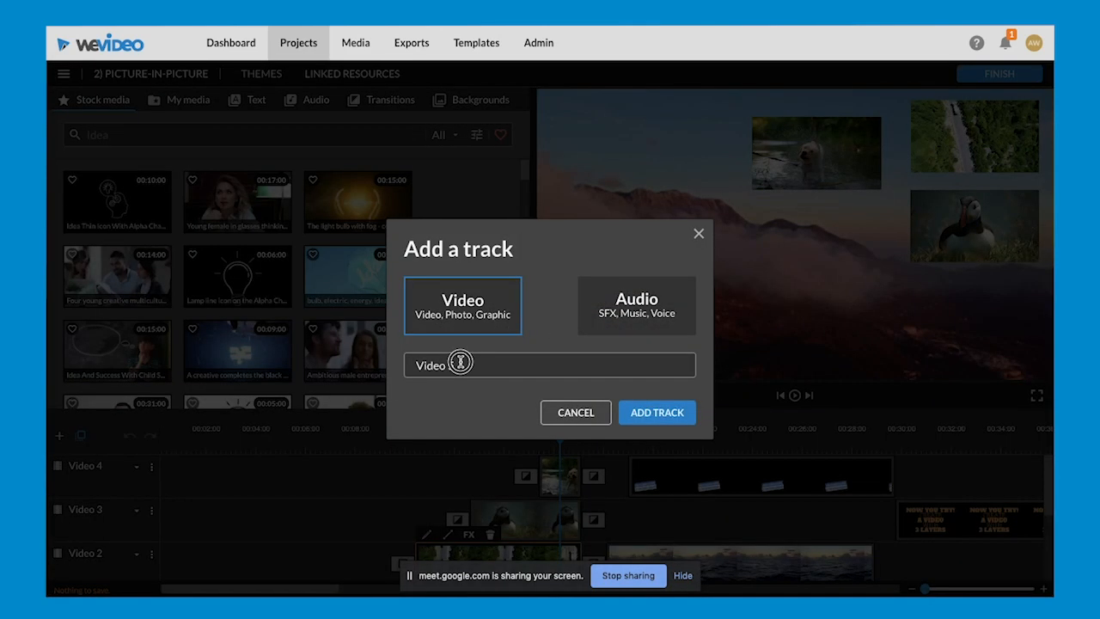
triple_click(460, 362)
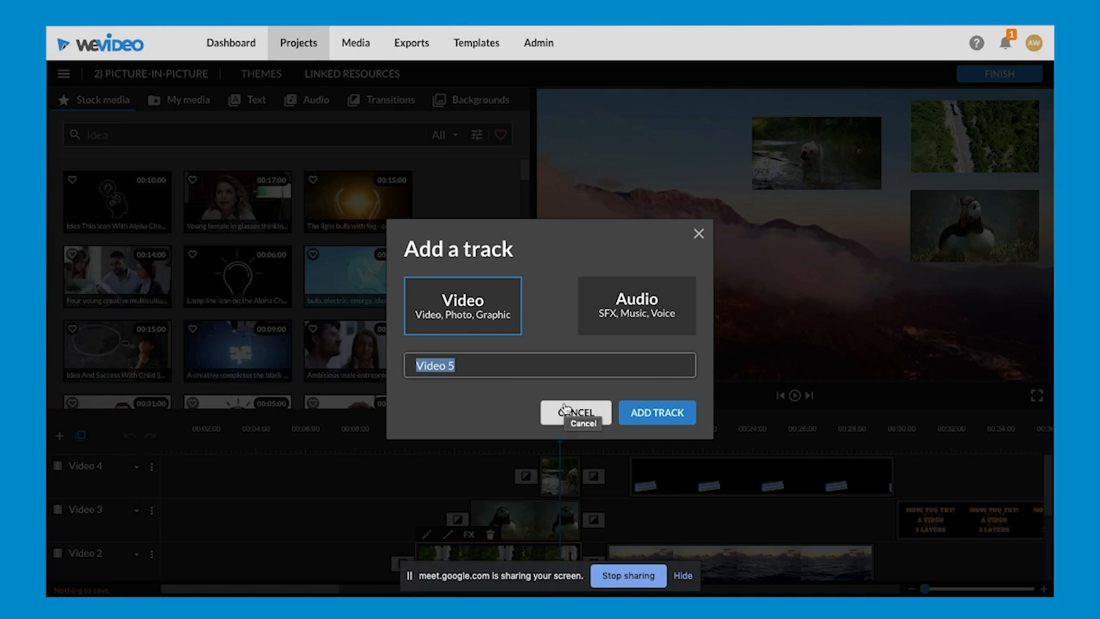
left_click(459, 362)
left_click(277, 504)
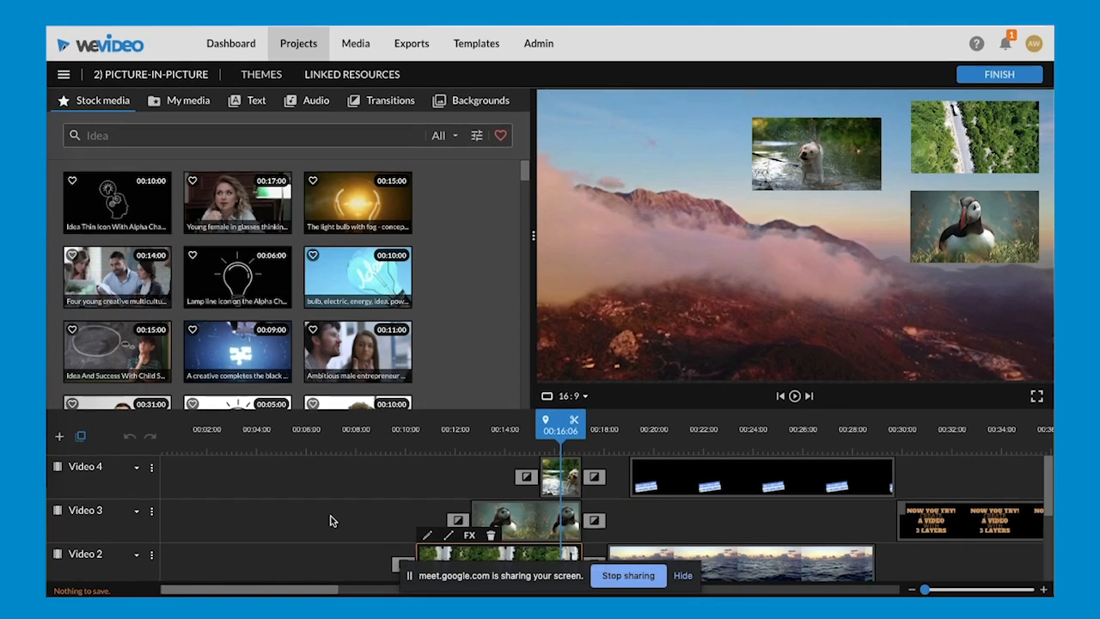
- Try enlarging the wet dog clip on Video 4 through its transform scale, and discard the change
scroll(332, 520, "down", 3)
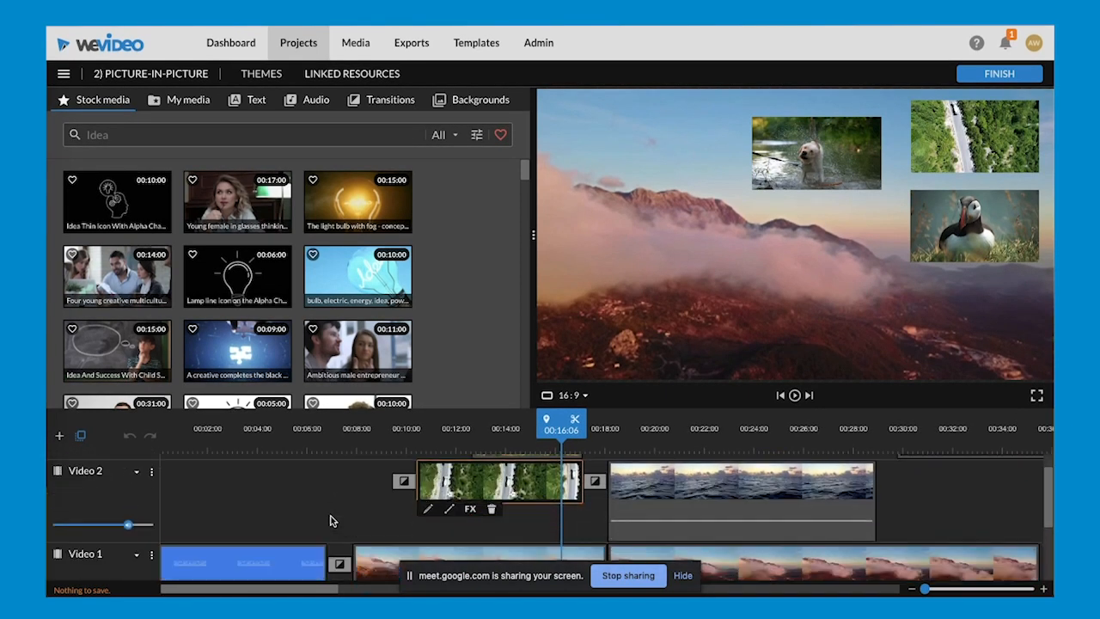
scroll(332, 521, "up", 3)
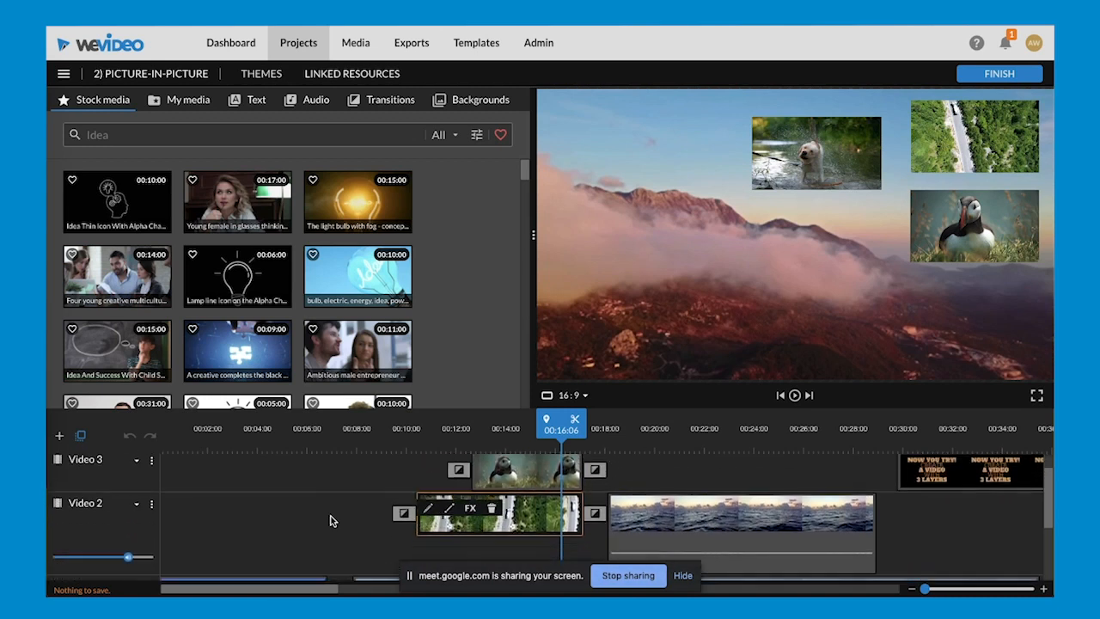
scroll(331, 520, "up", 3)
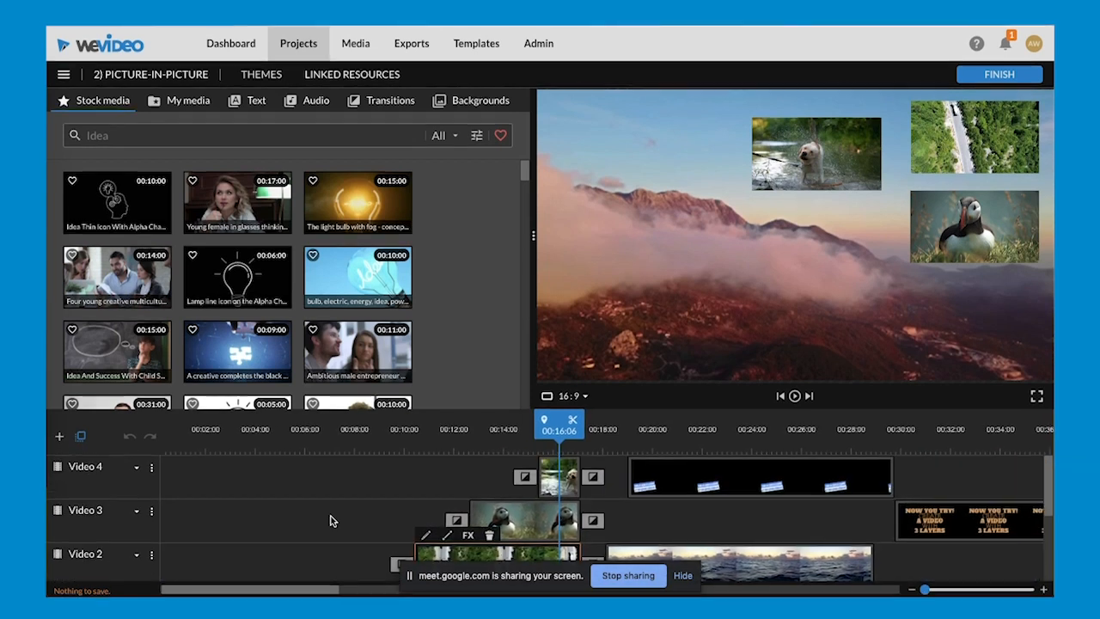
left_click(573, 492)
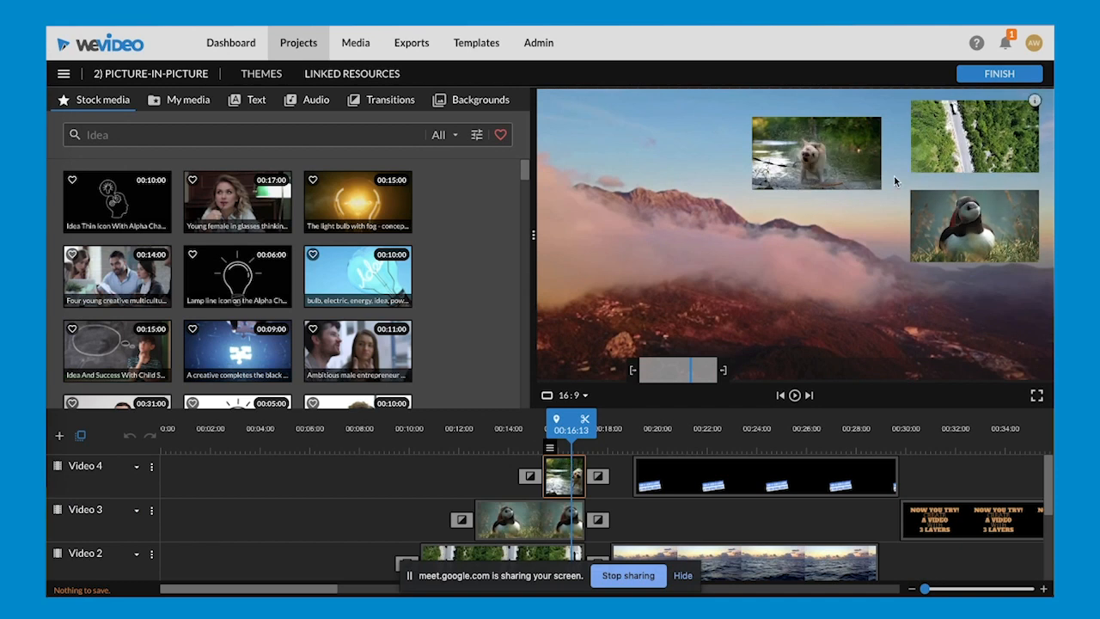
double_click(567, 486)
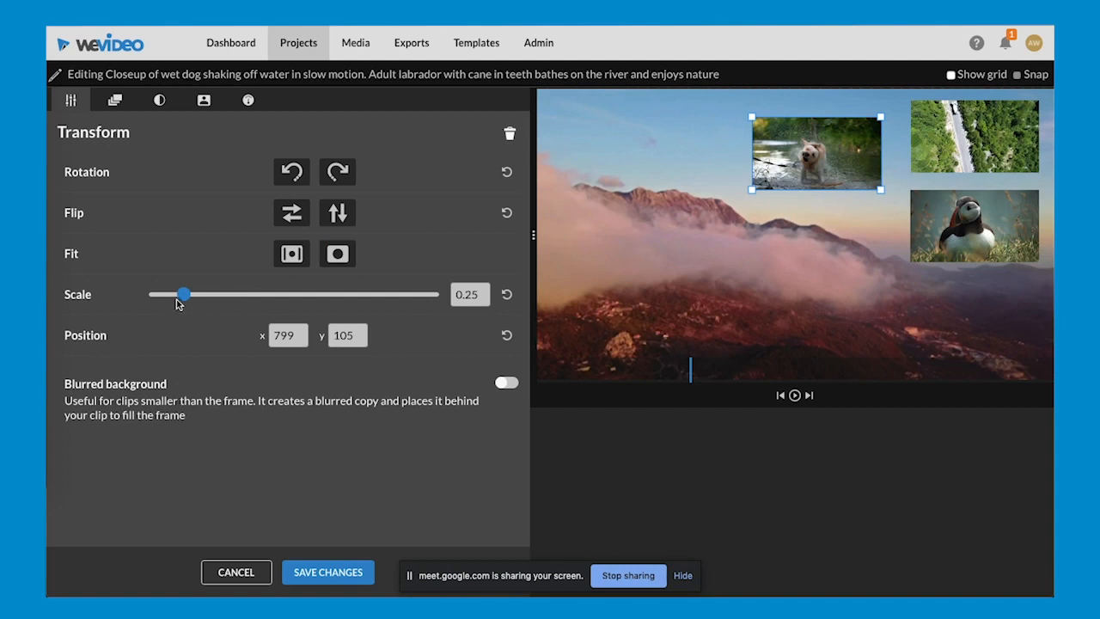
left_click_drag(182, 300, 216, 275)
left_click(231, 572)
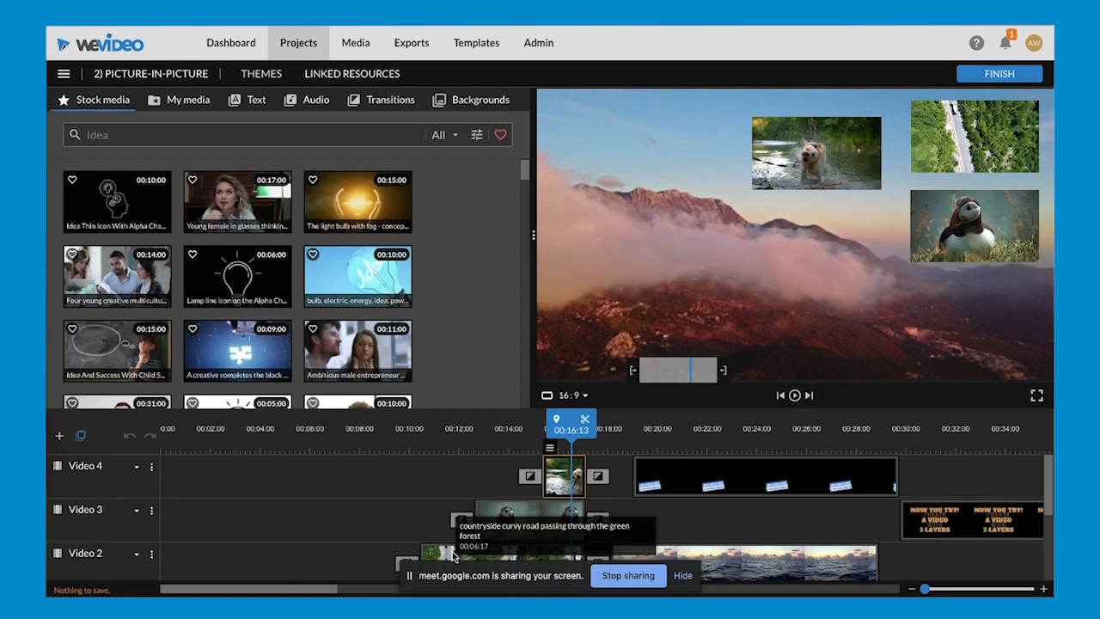
- Try enlarging the countryside road clip on Video 2 to a scale of 1.2, and discard the change
double_click(453, 554)
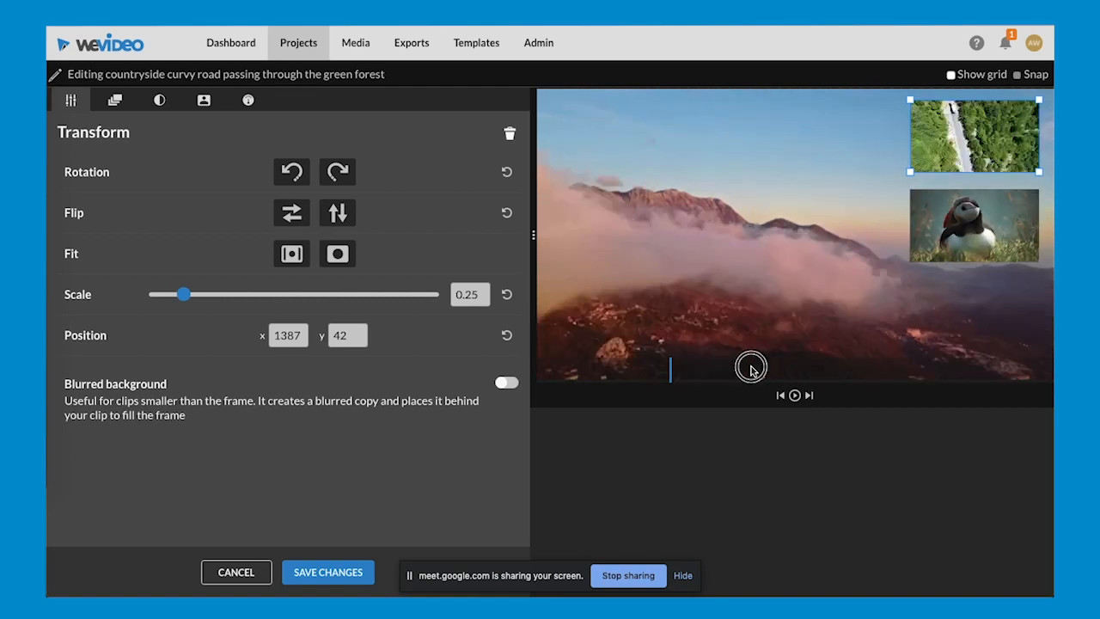
left_click_drag(671, 368, 691, 370)
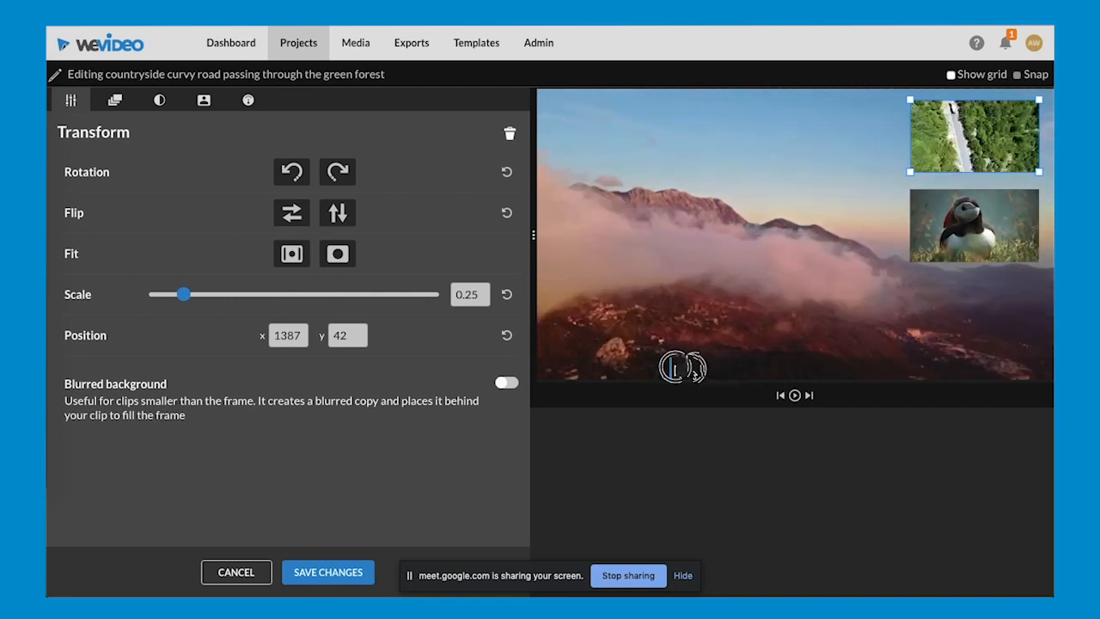
left_click(184, 296)
left_click_drag(184, 298, 302, 295)
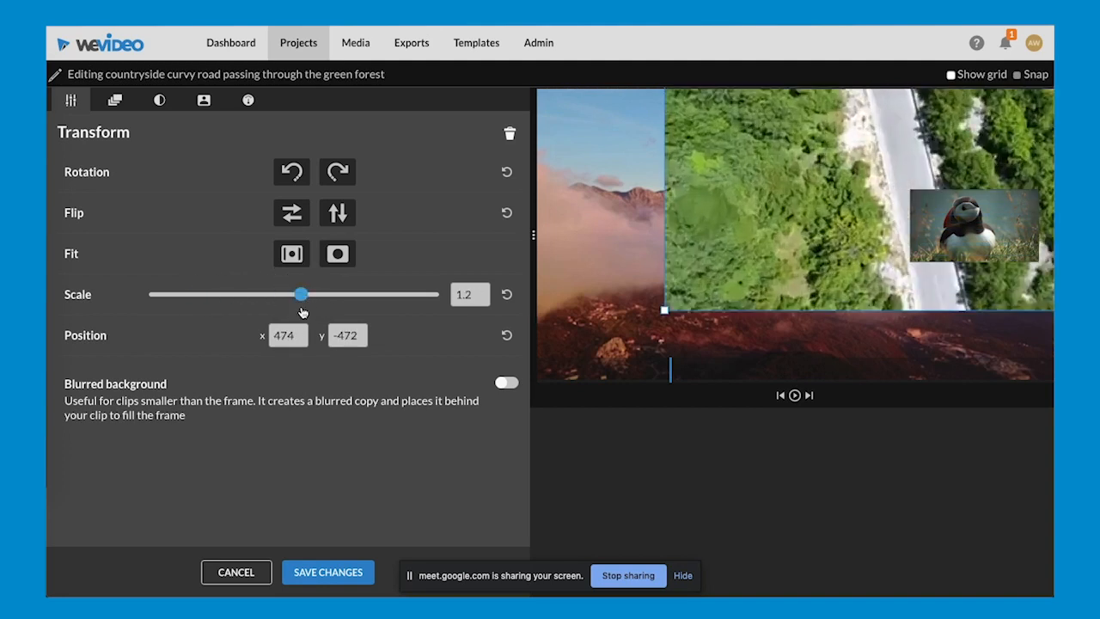
left_click(236, 573)
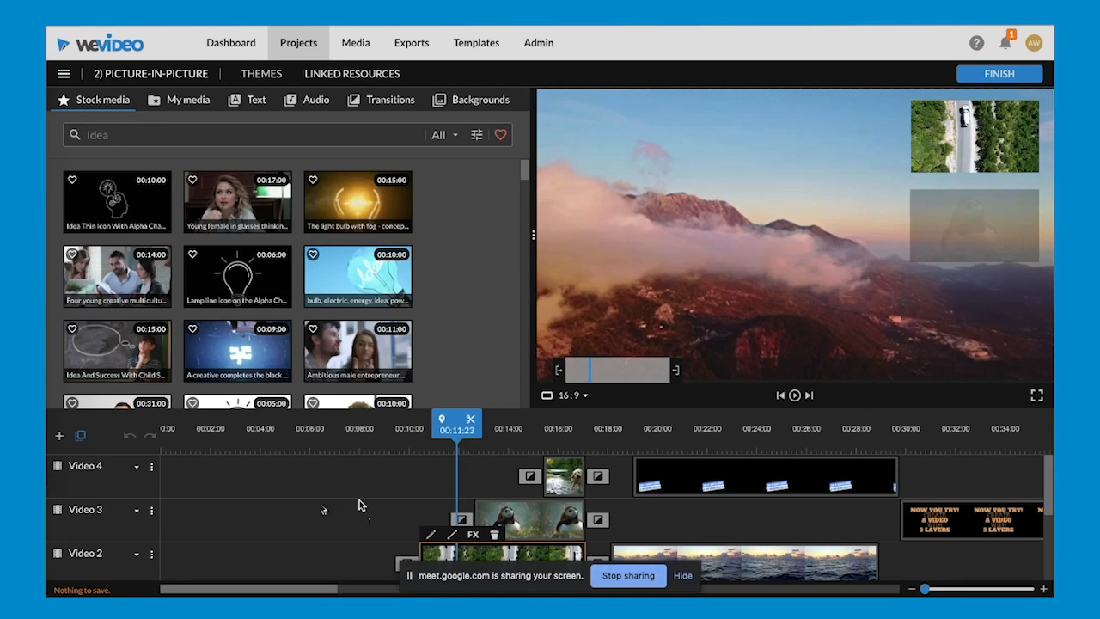
- Play the timeline from about 18 seconds through the opacity example and stop at 00:23:23
scroll(407, 500, "down", 1)
scroll(406, 499, "up", 1)
scroll(407, 501, "right", 1)
scroll(405, 493, "left", 1)
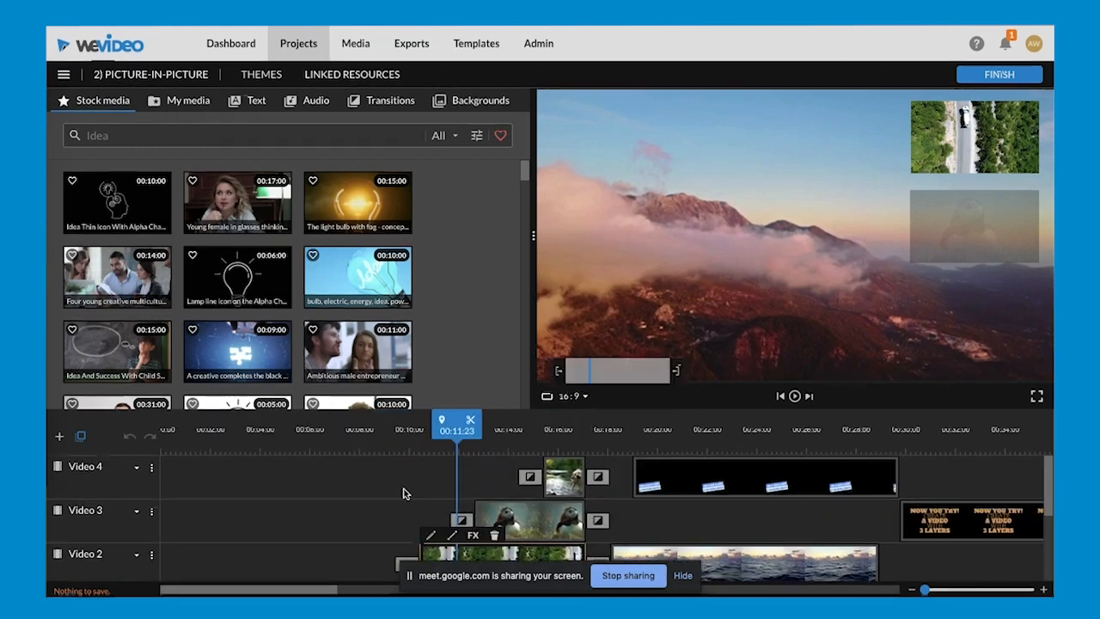
scroll(406, 493, "right", 1)
left_click(584, 427)
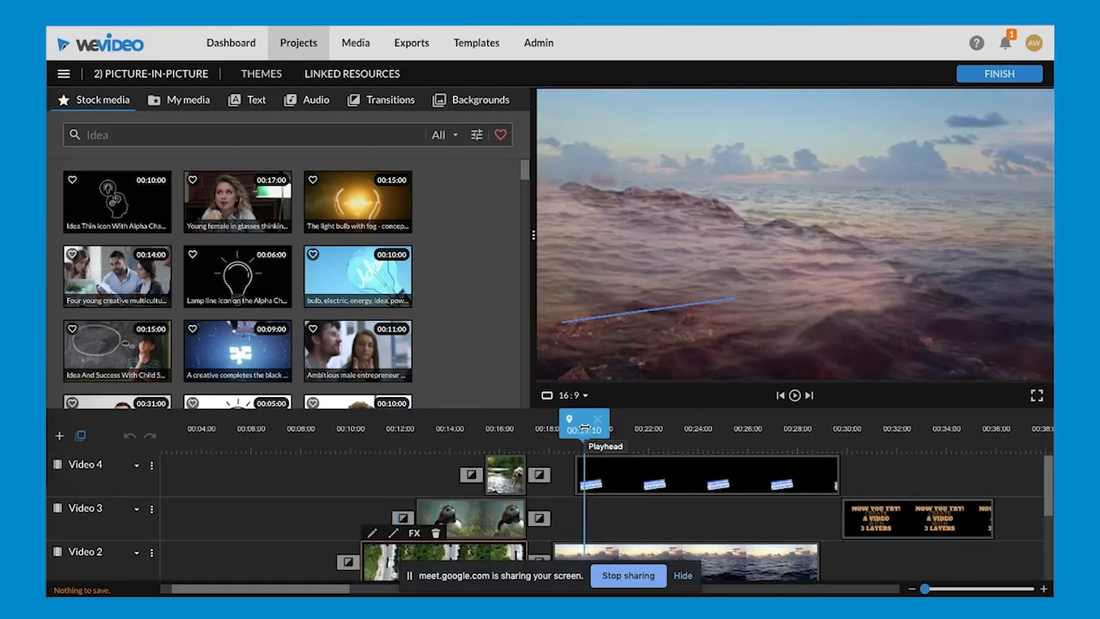
left_click(583, 429)
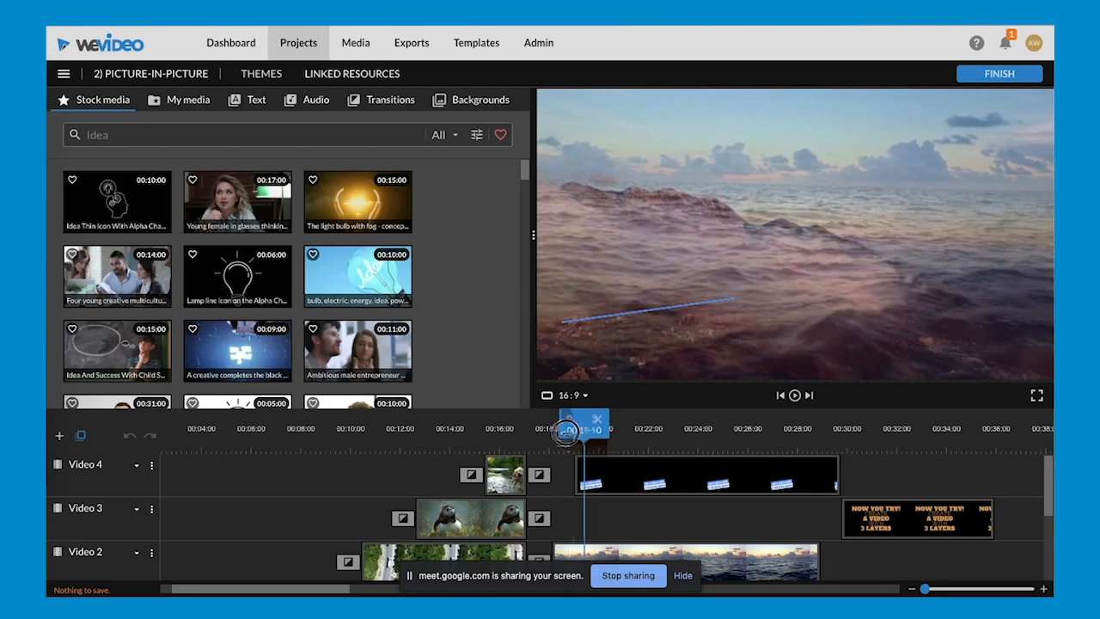
left_click(562, 433)
key("space")
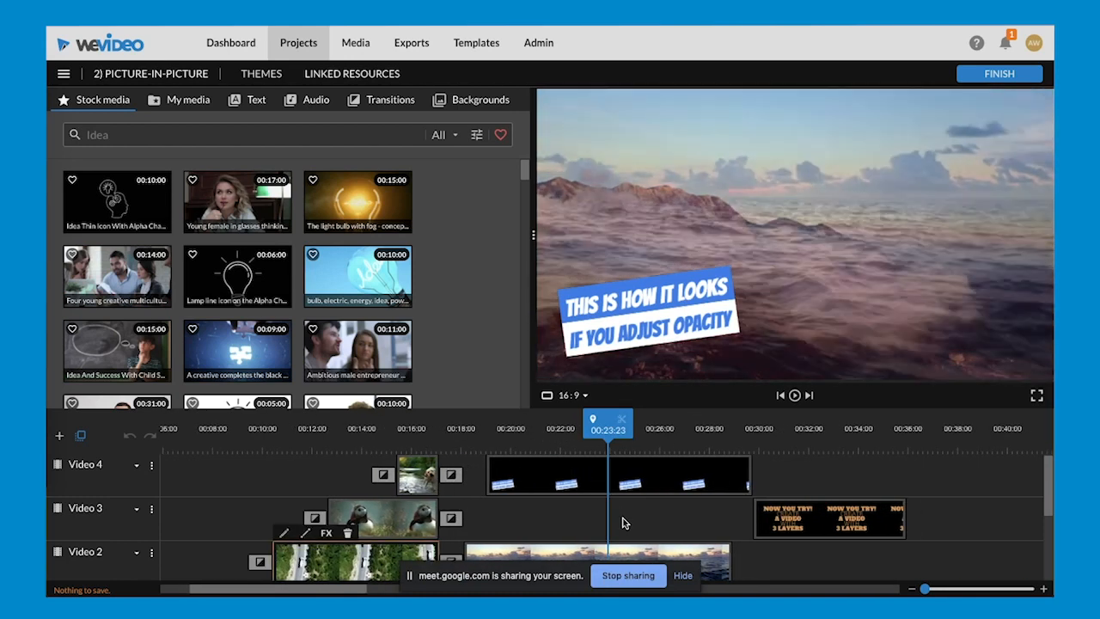
- Look over the lower tracks and enlarge the timeline area so Video 2, Video 1 and Audio 1 fit together
scroll(623, 523, "down", 3)
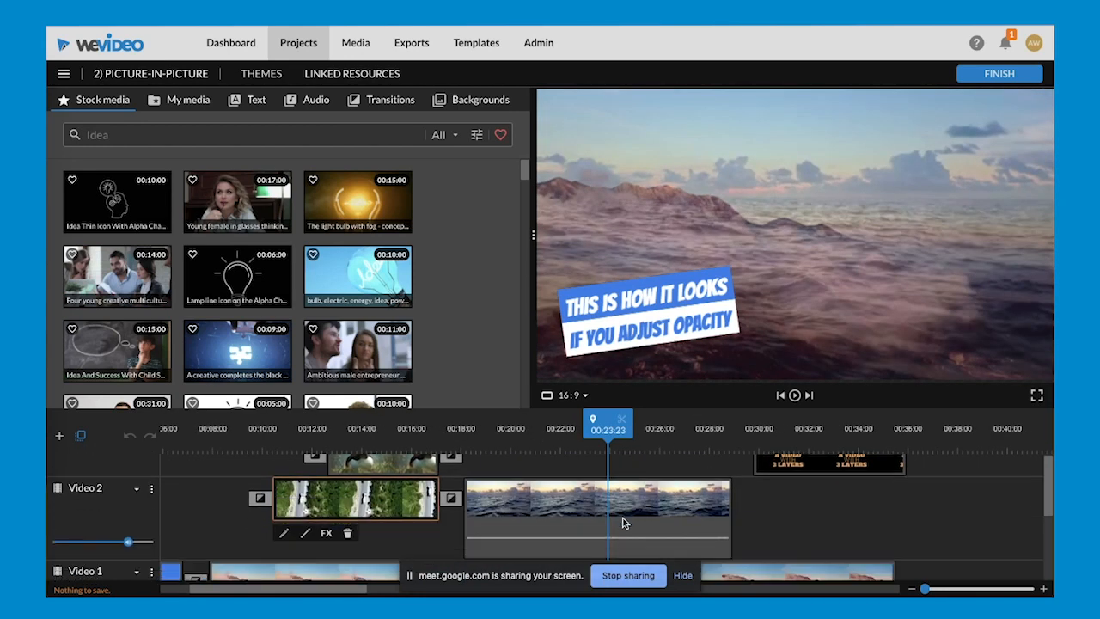
scroll(623, 523, "down", 1)
scroll(623, 523, "left", 1)
scroll(624, 522, "up", 1)
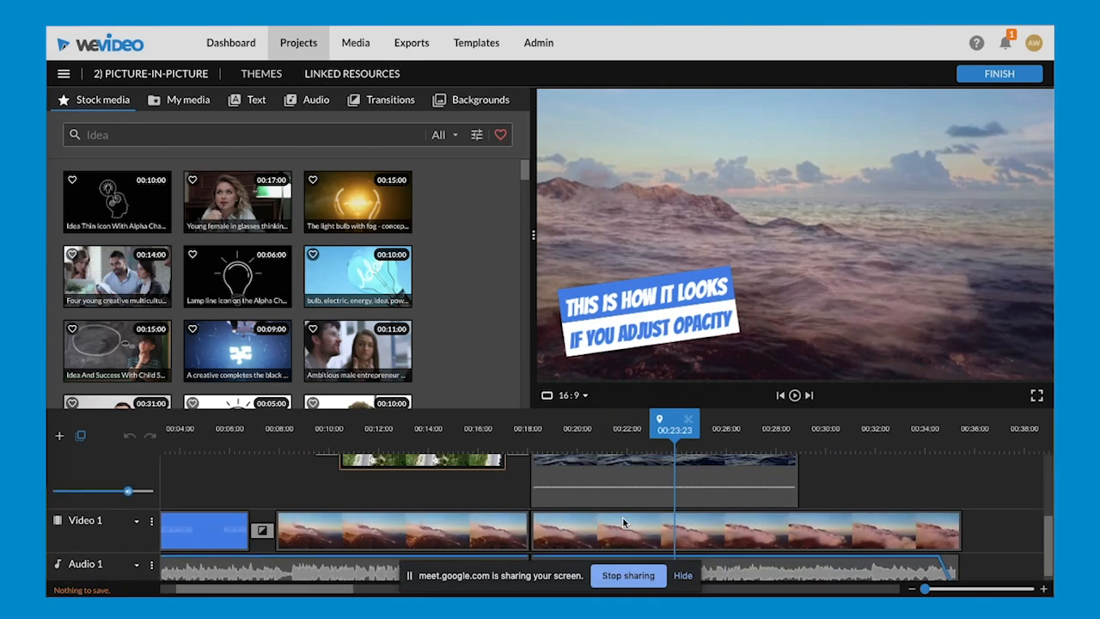
scroll(623, 522, "down", 1)
scroll(623, 485, "right", 1)
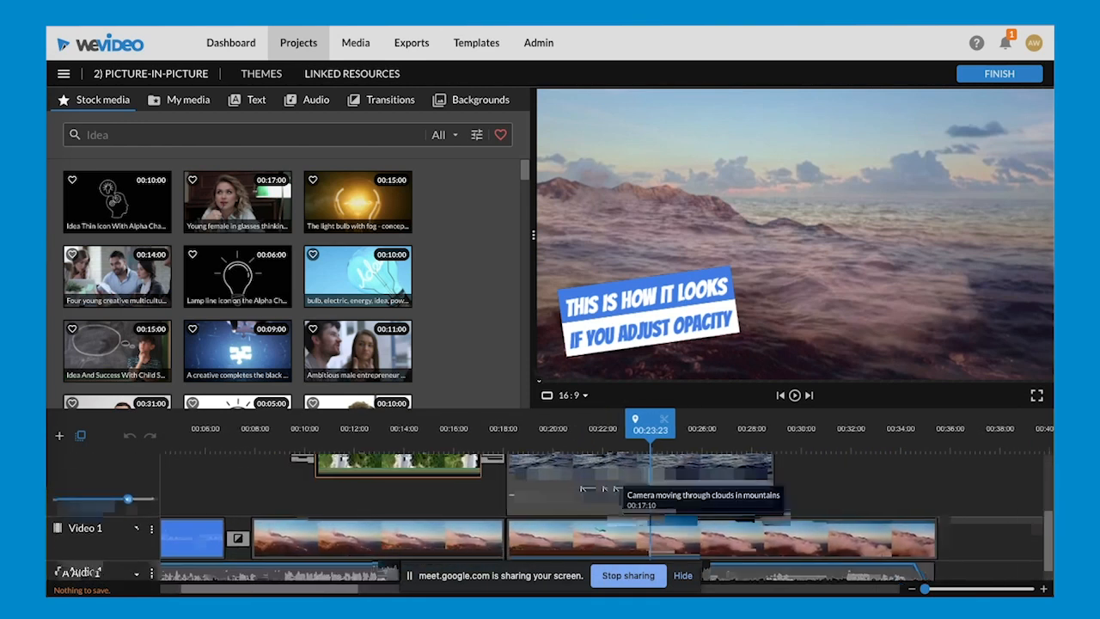
left_click_drag(530, 363, 675, 310)
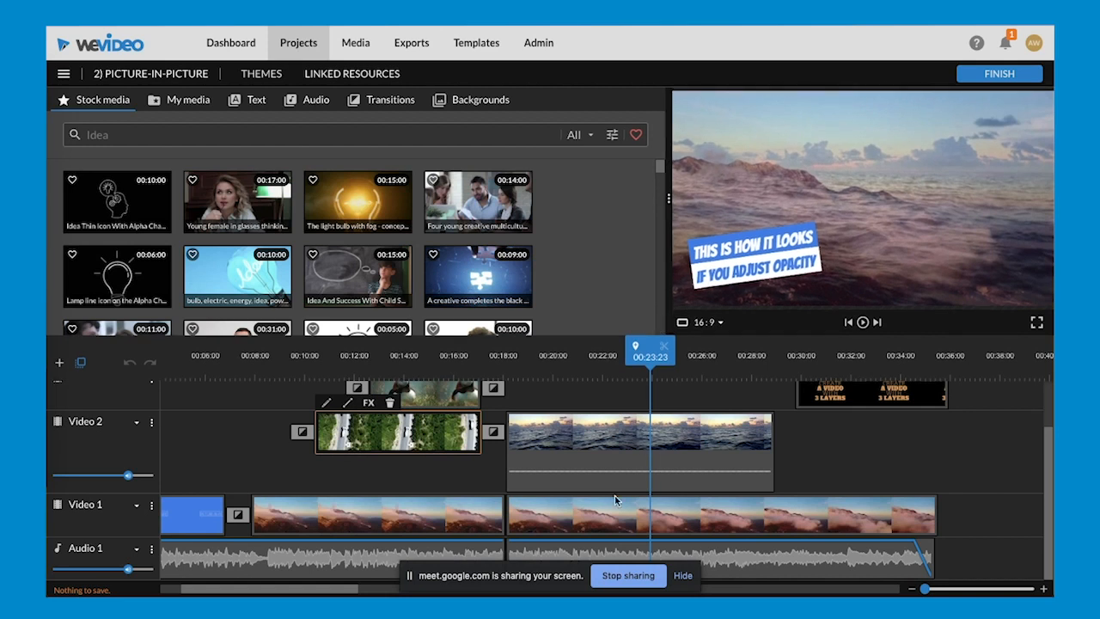
- Select the Open seas clip on Video 2 and examine the opacity point at its start
scroll(640, 519, "left", 1)
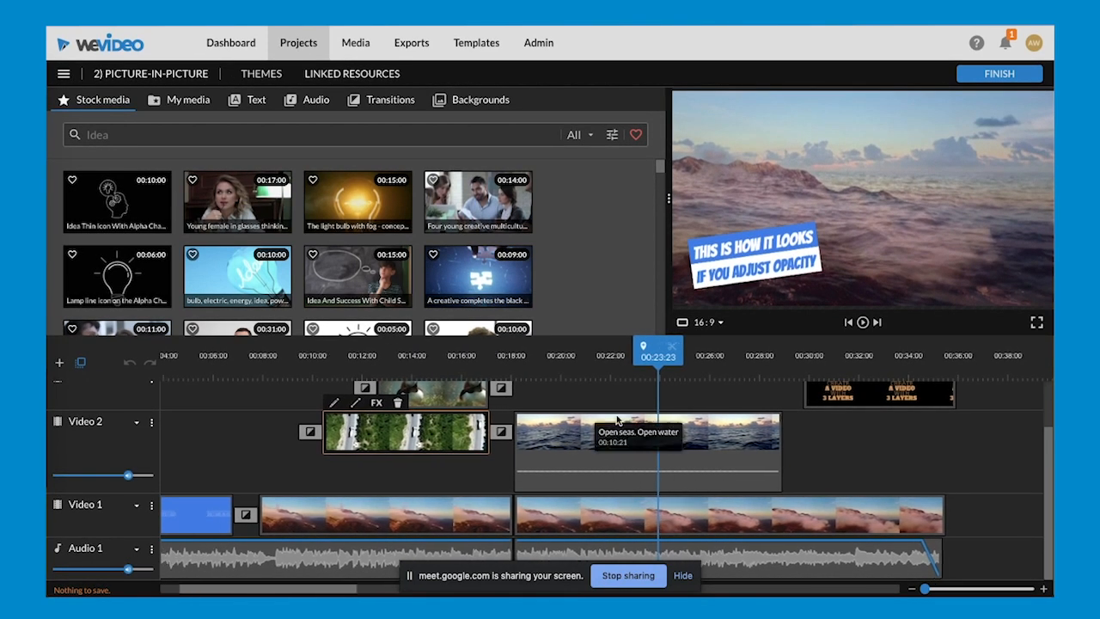
left_click(541, 440)
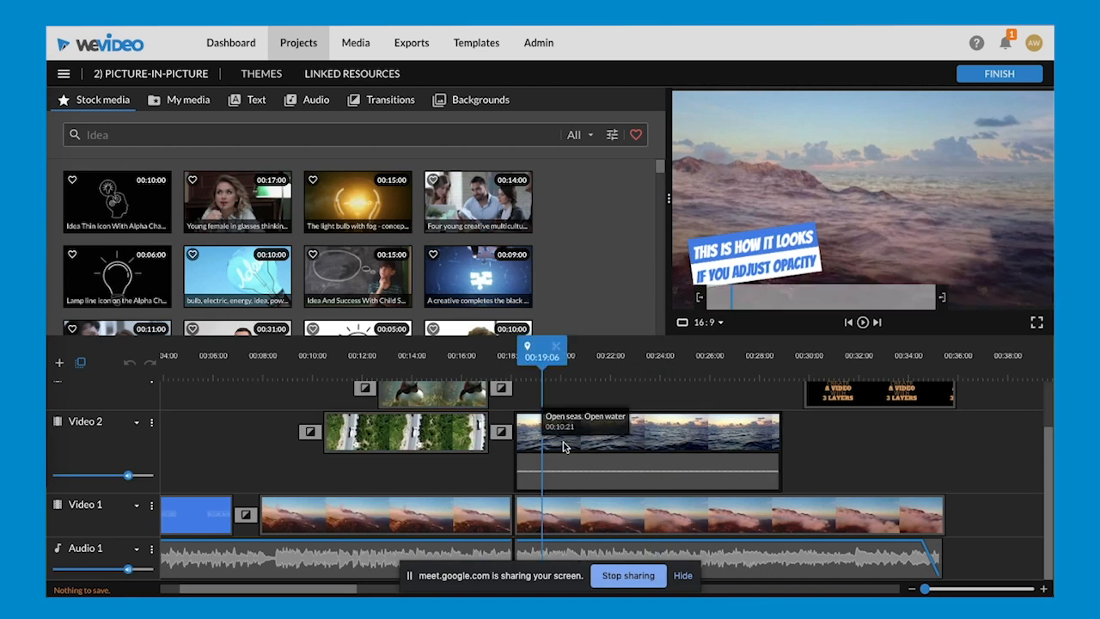
left_click(563, 442)
left_click(526, 455)
left_click(524, 454)
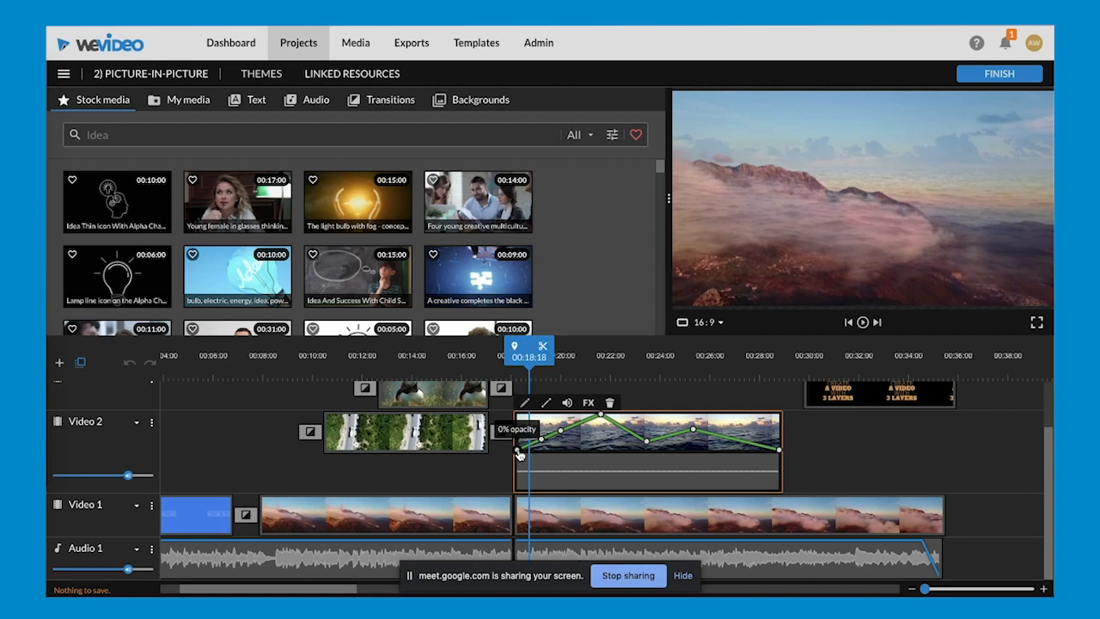
- Play the Open seas clip from 00:18:04, and move the playhead to its opacity peak at 00:21:14
left_click(515, 359)
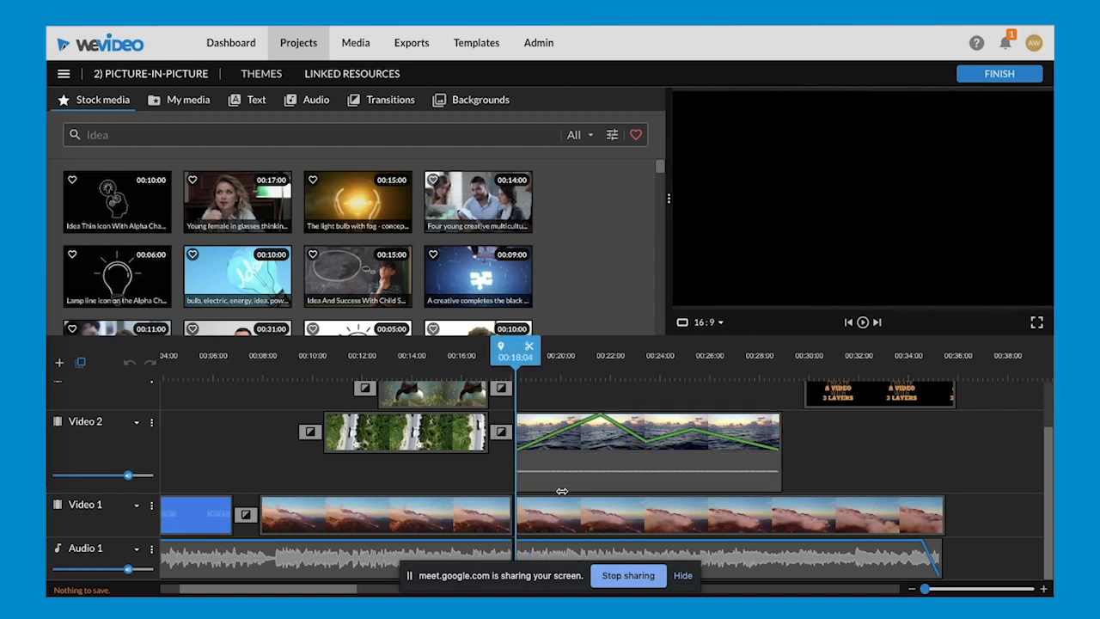
key("space")
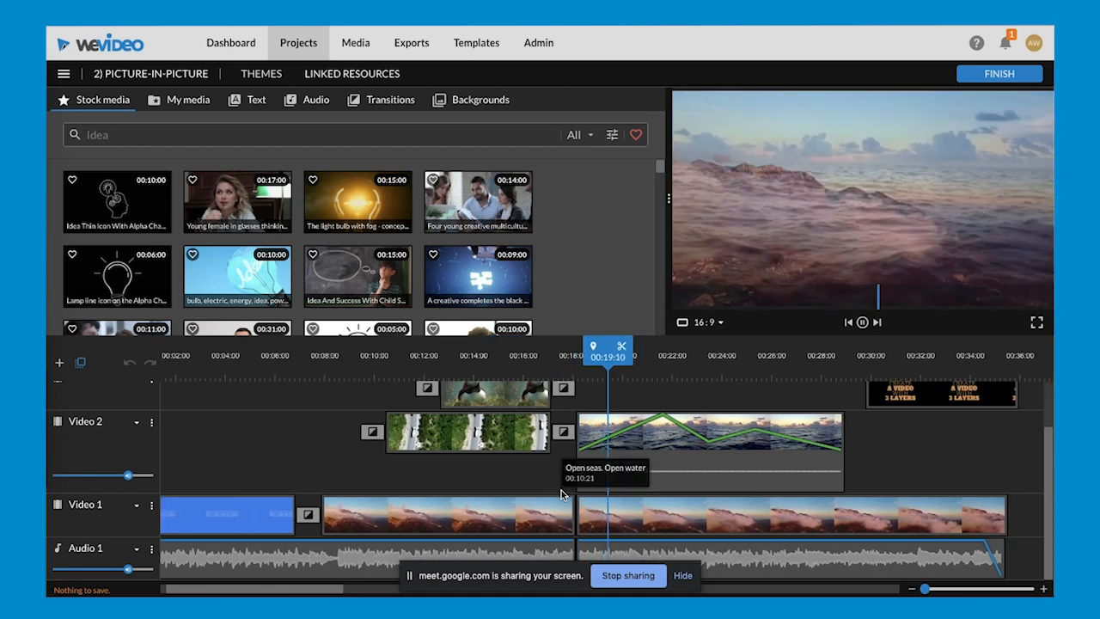
left_click(571, 354)
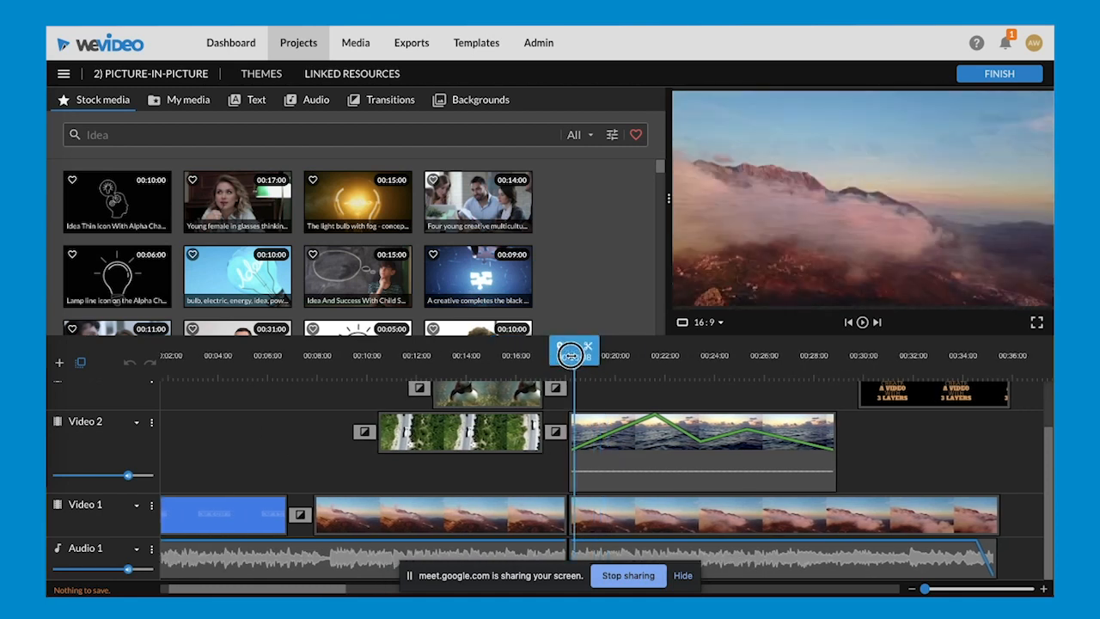
left_click(643, 434)
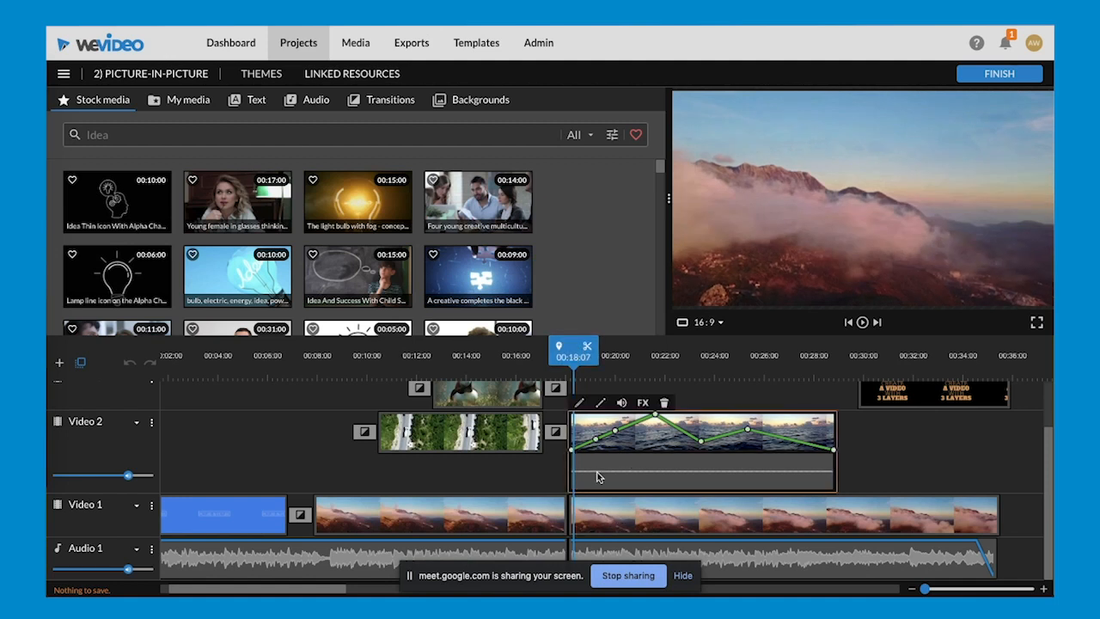
left_click_drag(573, 352, 659, 354)
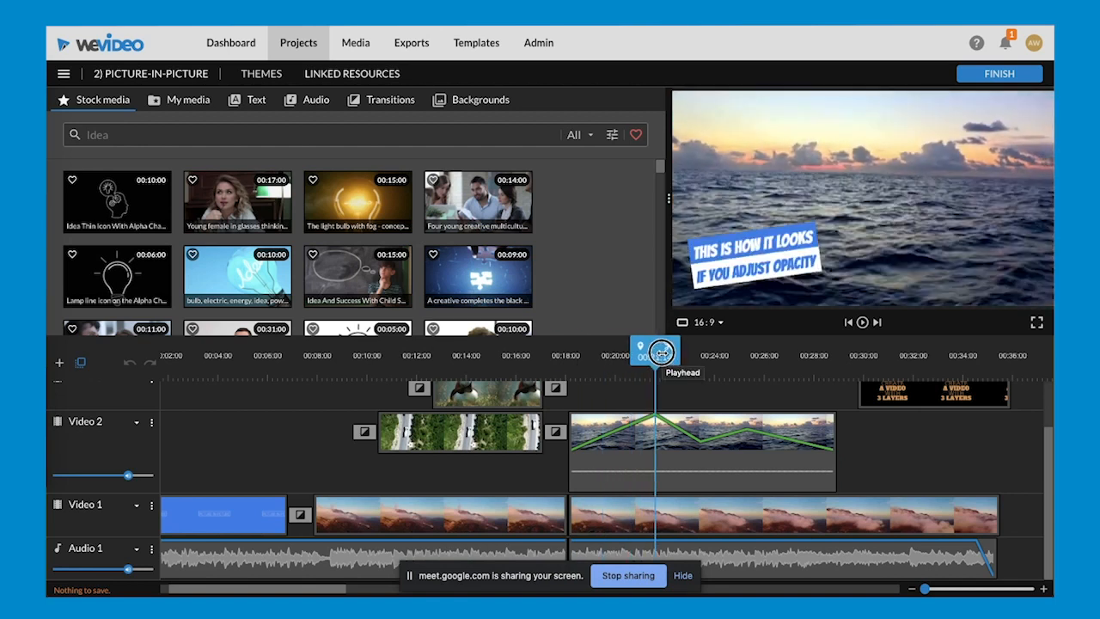
left_click(655, 417)
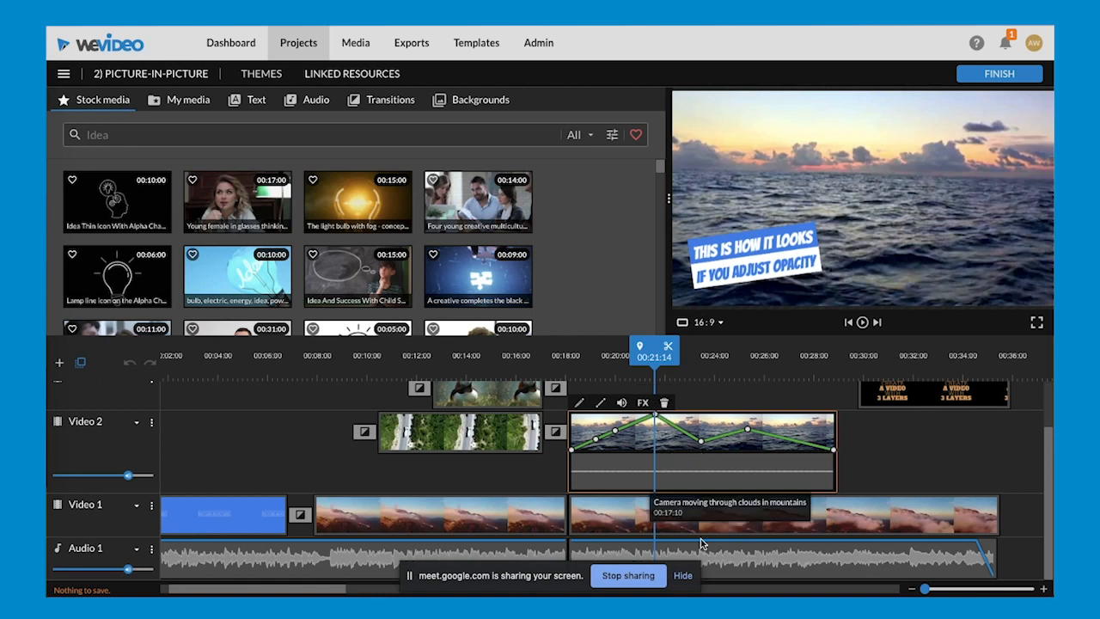
- Try scaling the Open seas clip down to 0.47 and back up to 0.98, and discard the transform changes
double_click(690, 455)
left_click_drag(371, 305, 249, 310)
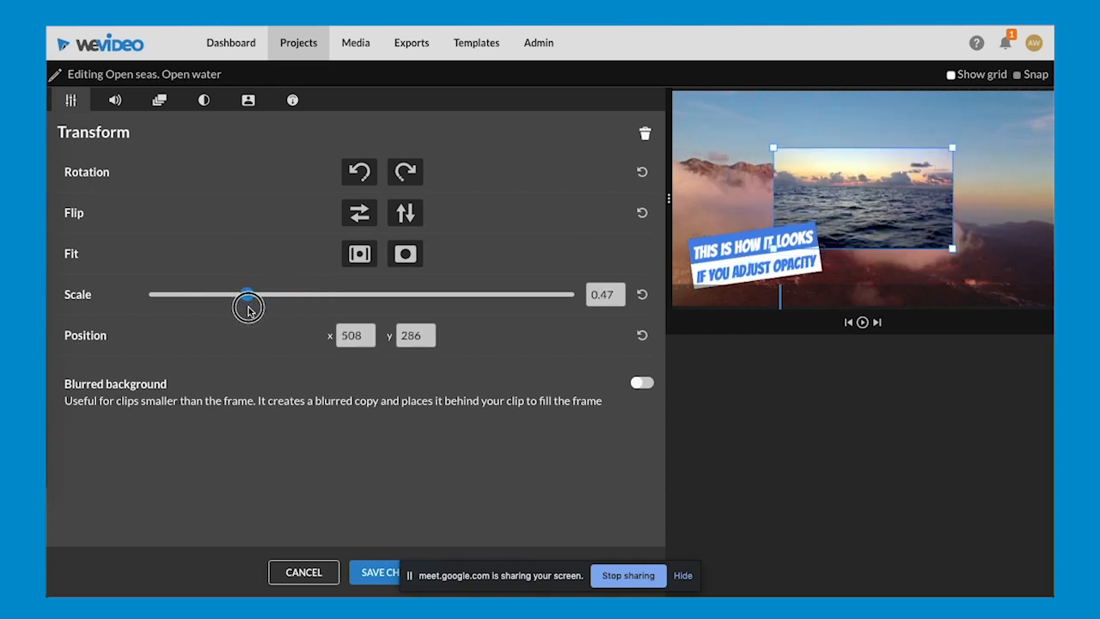
left_click_drag(250, 311, 358, 299)
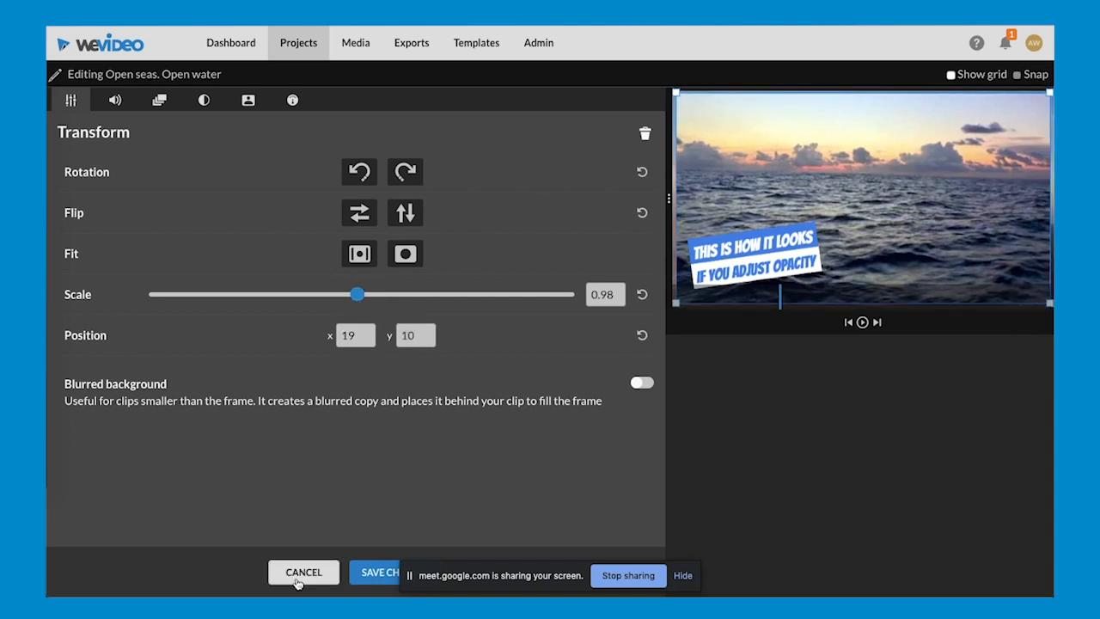
left_click(296, 579)
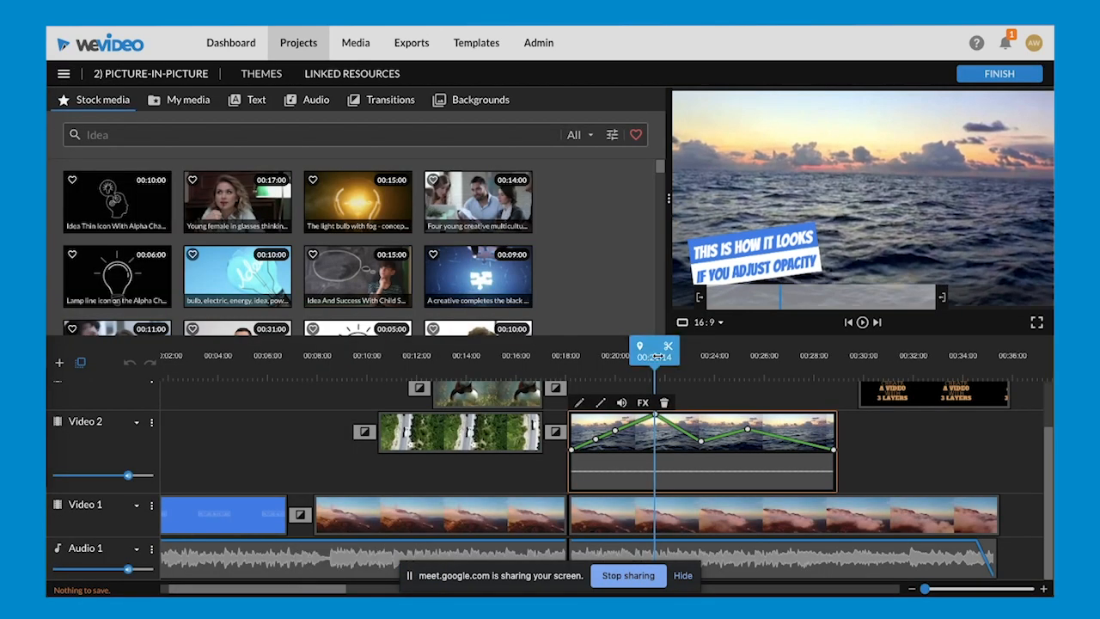
- Scrub the Open seas clip from its start to 00:22:15 and examine the opacity curve past its peak
left_click(566, 381)
left_click_drag(567, 382, 683, 378)
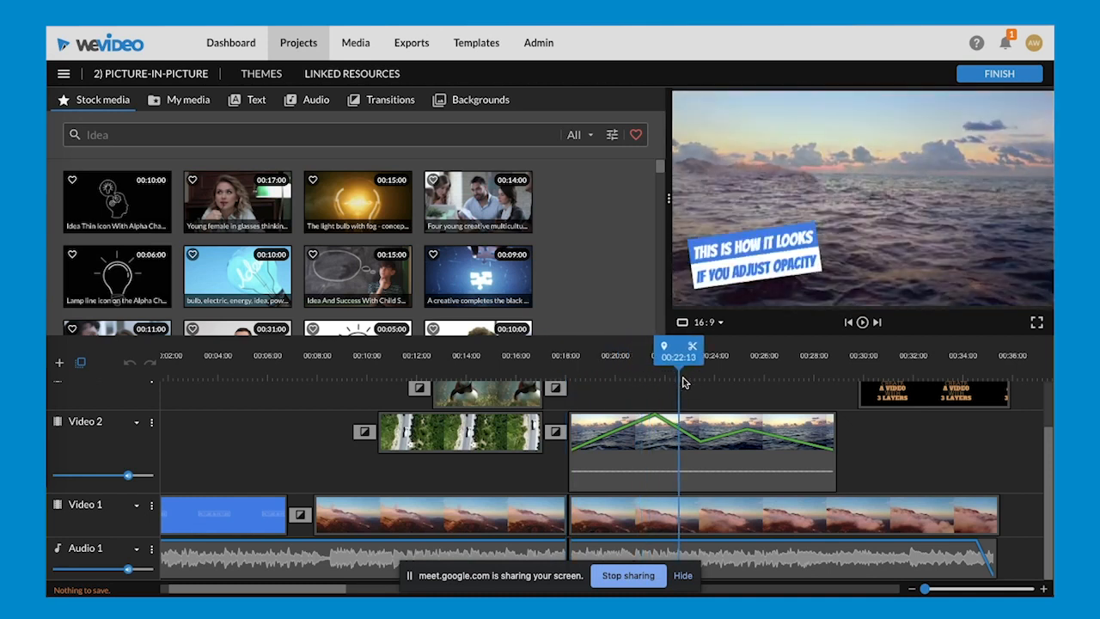
left_click(684, 434)
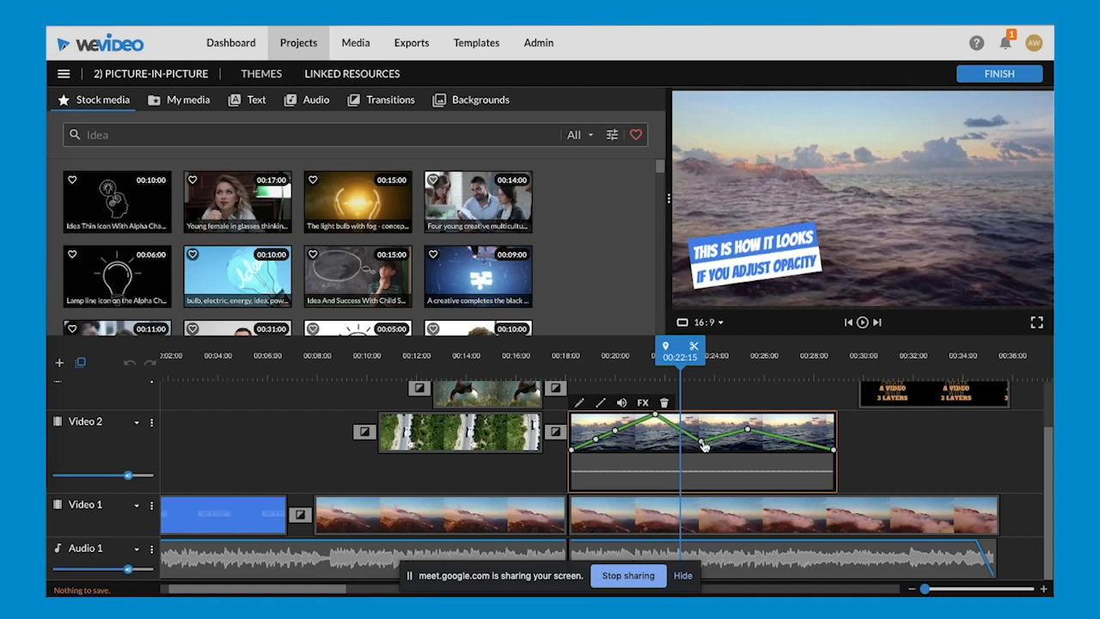
- Move the playhead to the opacity dip of the Open seas clip at 00:23:08 and examine the blended preview
mouse_move(702, 443)
left_click_drag(680, 354, 698, 355)
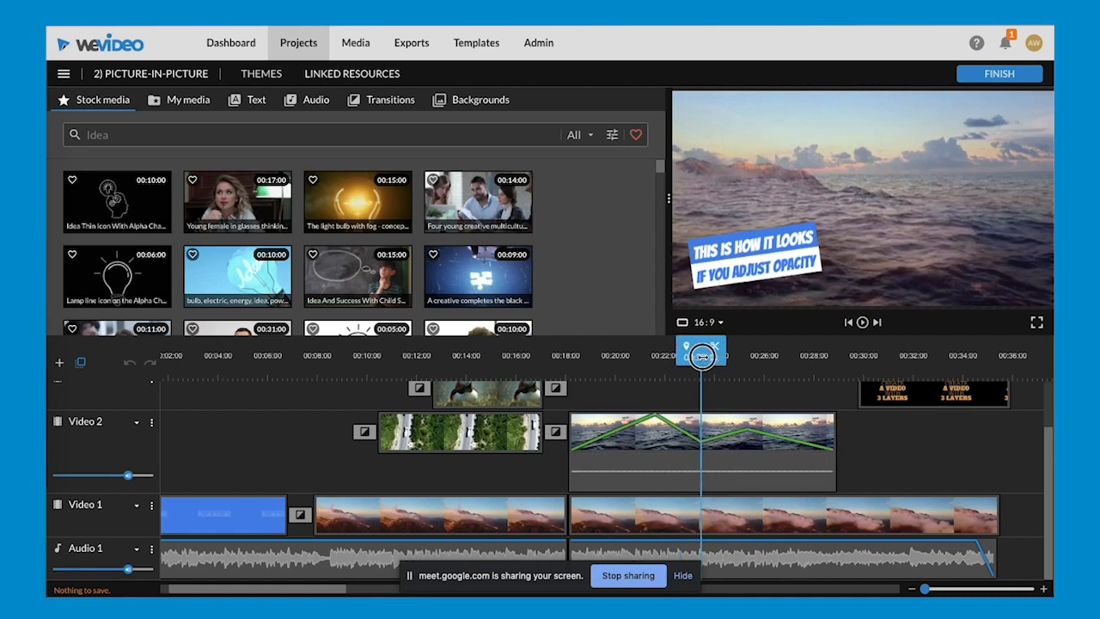
left_click(746, 430)
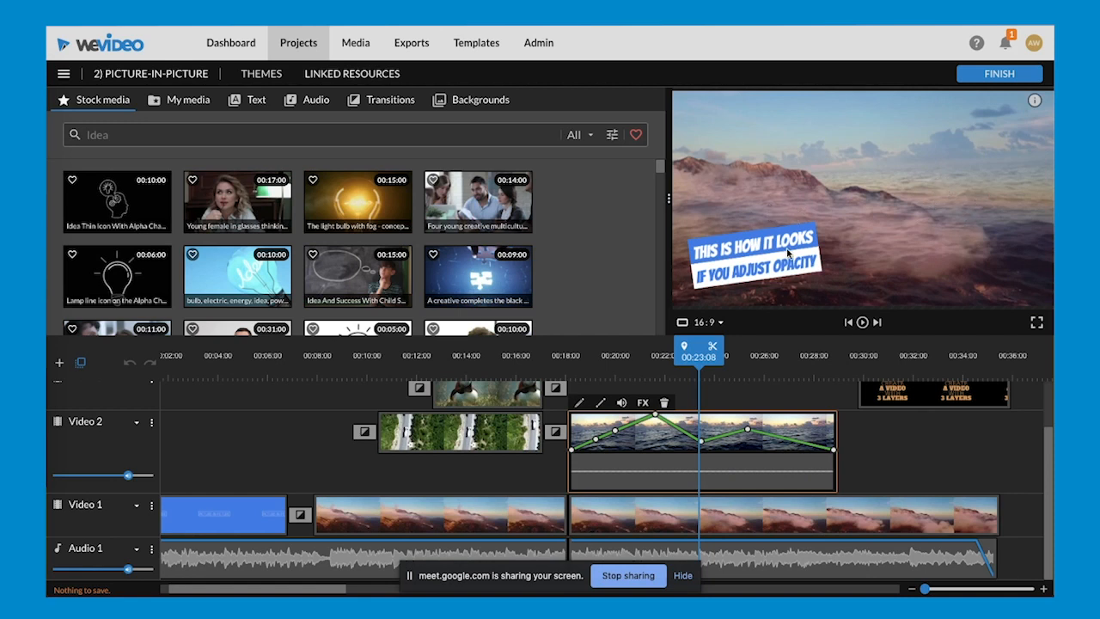
- Play the Open seas clip from 00:17:24 to 00:27:02 to review its whole opacity curve
left_click_drag(699, 352, 569, 358)
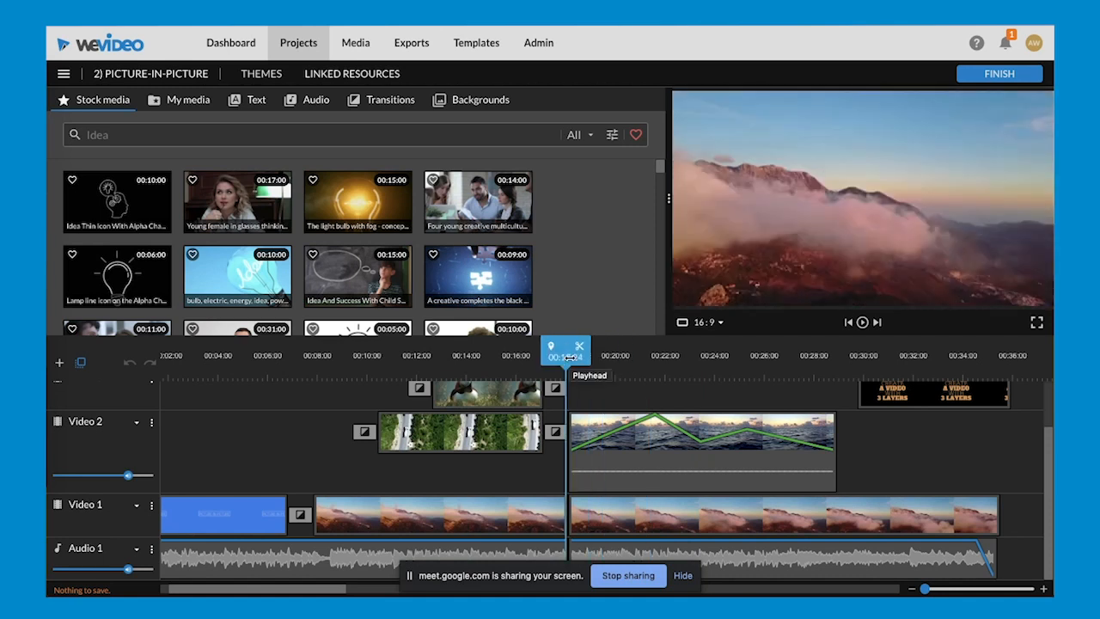
left_click(581, 423)
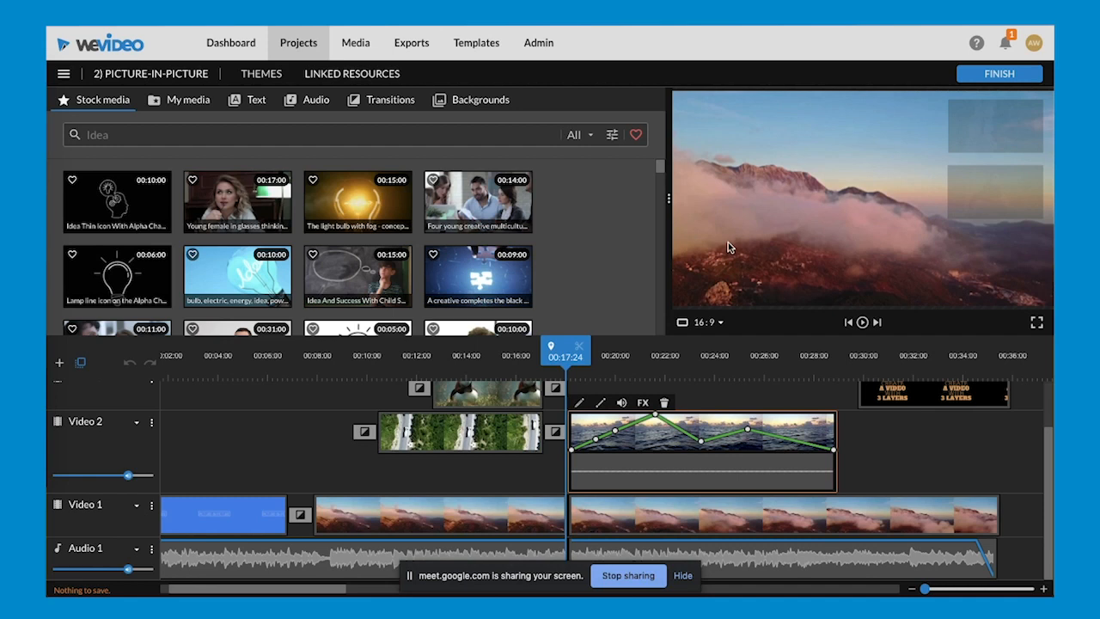
key("space")
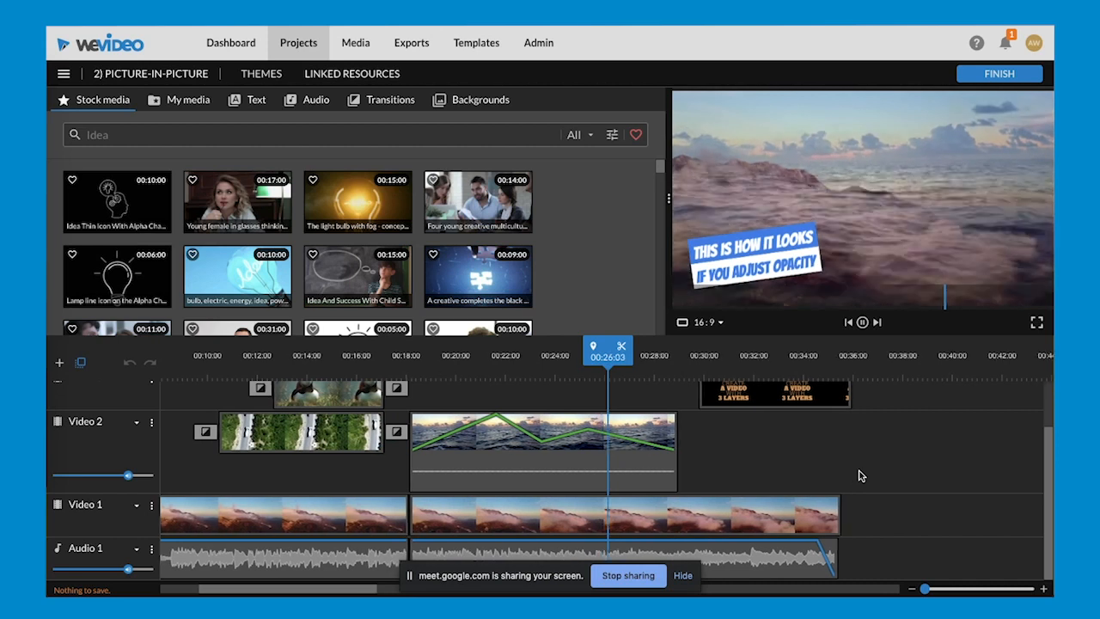
key("space")
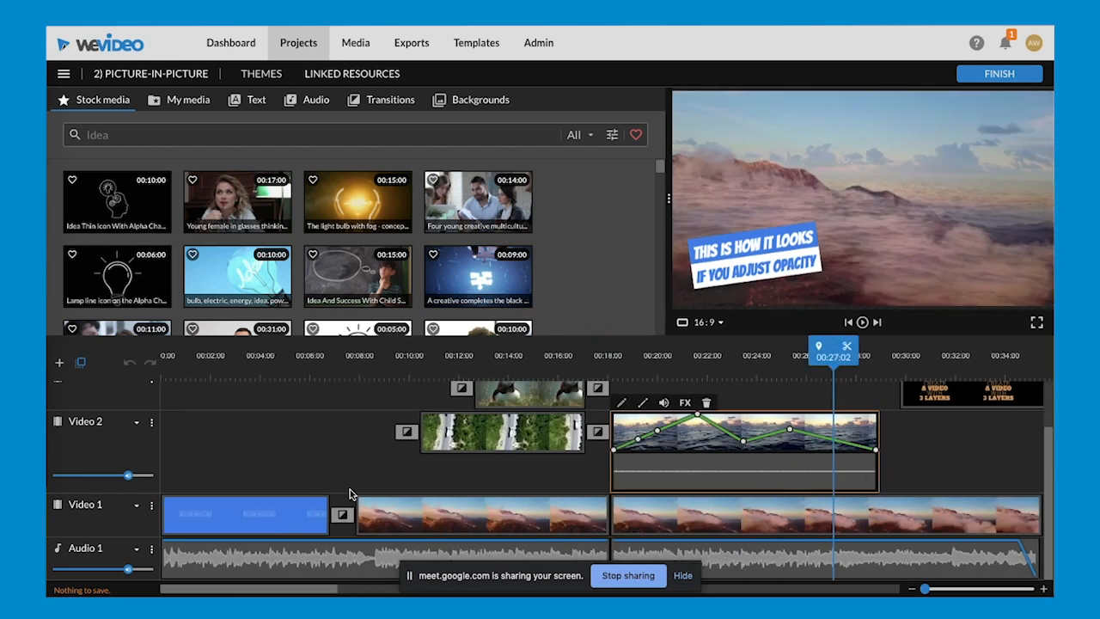
scroll(318, 495, "up", 3)
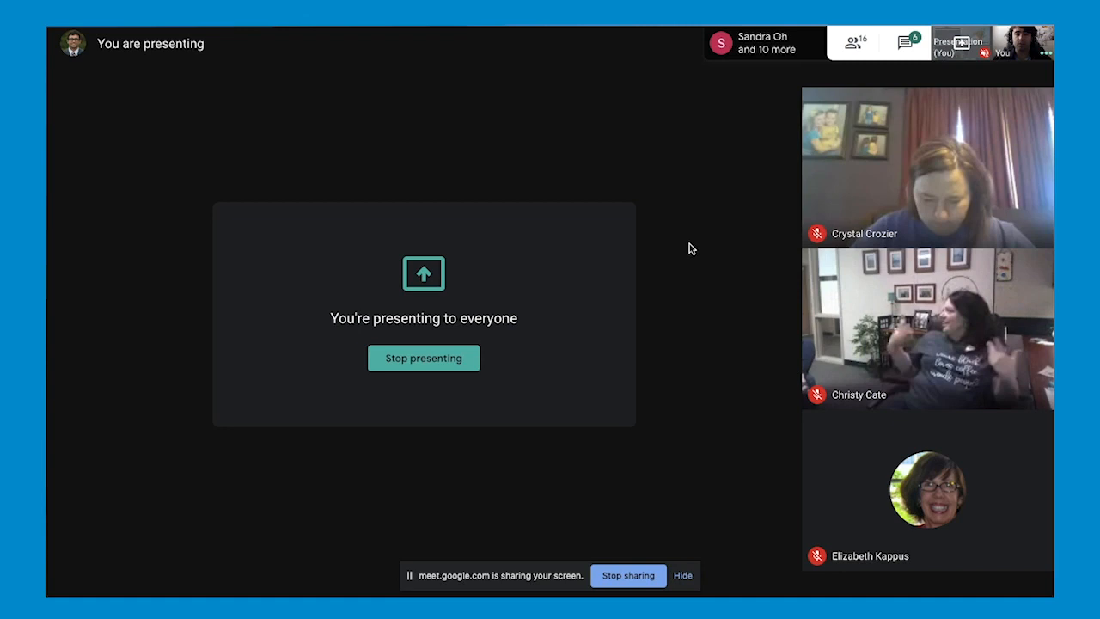
- Read through the meeting chat in Google Meet, and return to the Tips & Tricks - Timeline project in WeVideo
left_click(905, 43)
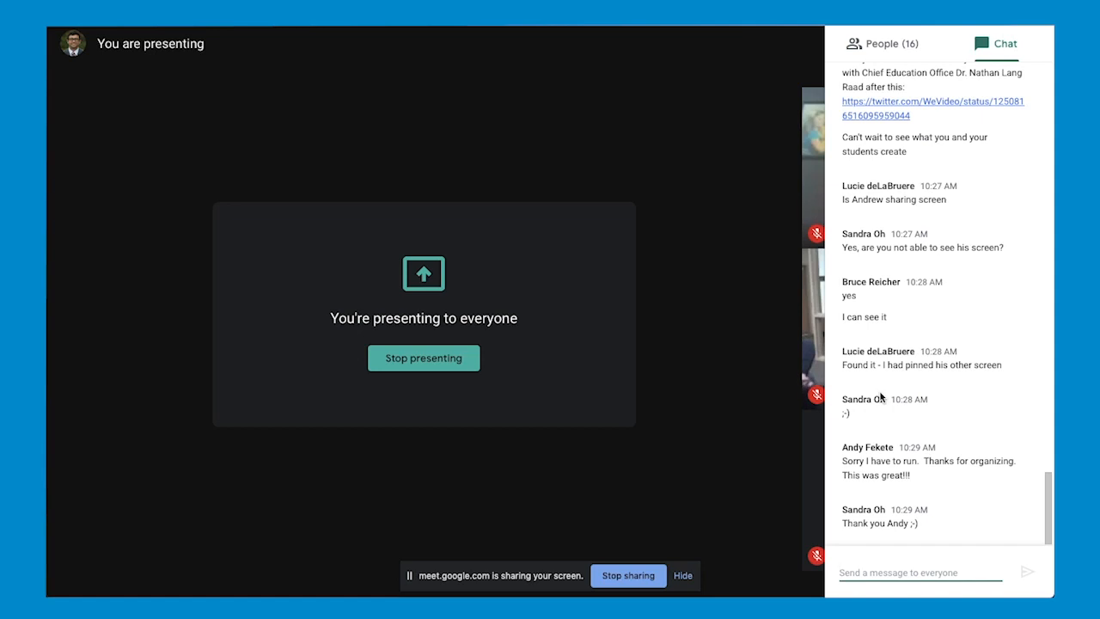
scroll(926, 324, "up", 3)
scroll(926, 324, "down", 3)
scroll(926, 324, "up", 3)
scroll(925, 324, "down", 3)
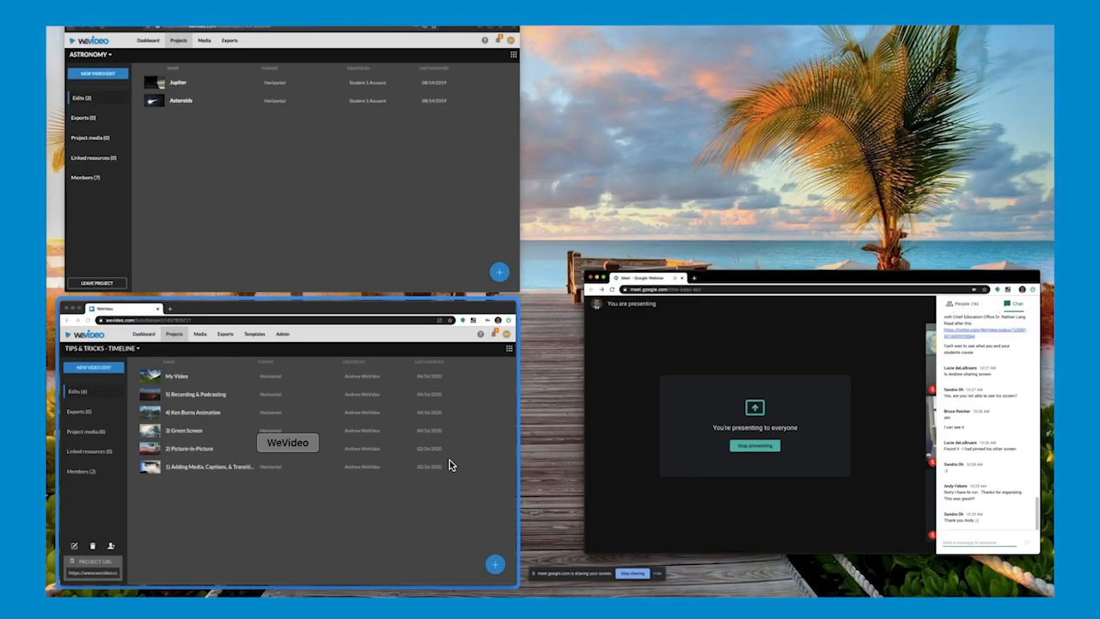
left_click(450, 462)
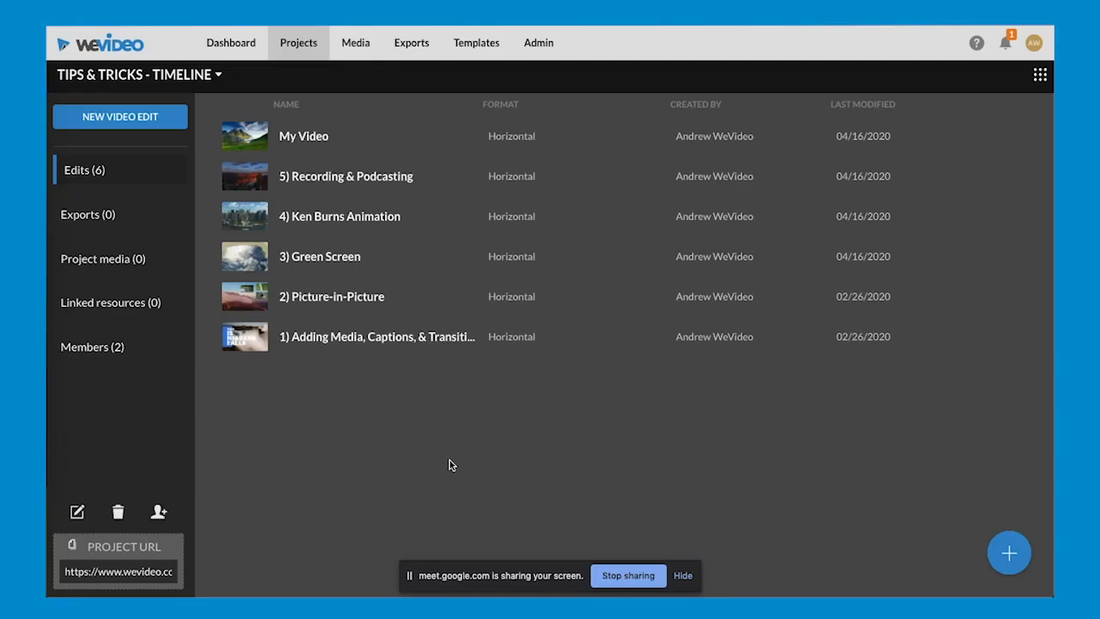
- Open the 3) Green Screen edit, enlarge its preview area, and play it from the start through the green screen clip
left_click(342, 268)
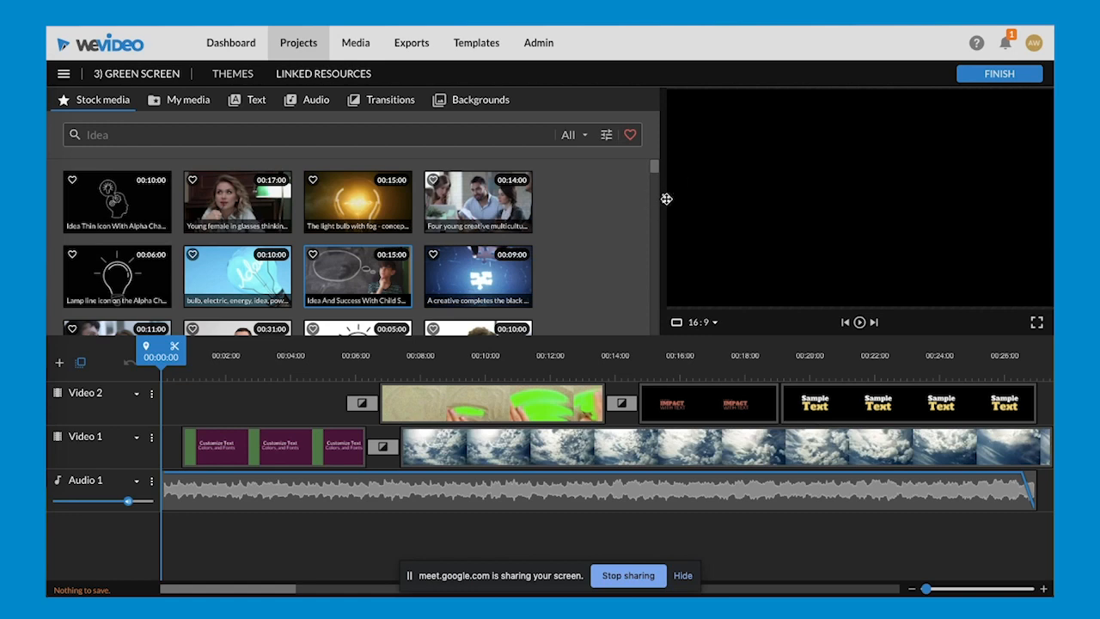
left_click_drag(584, 207, 569, 211)
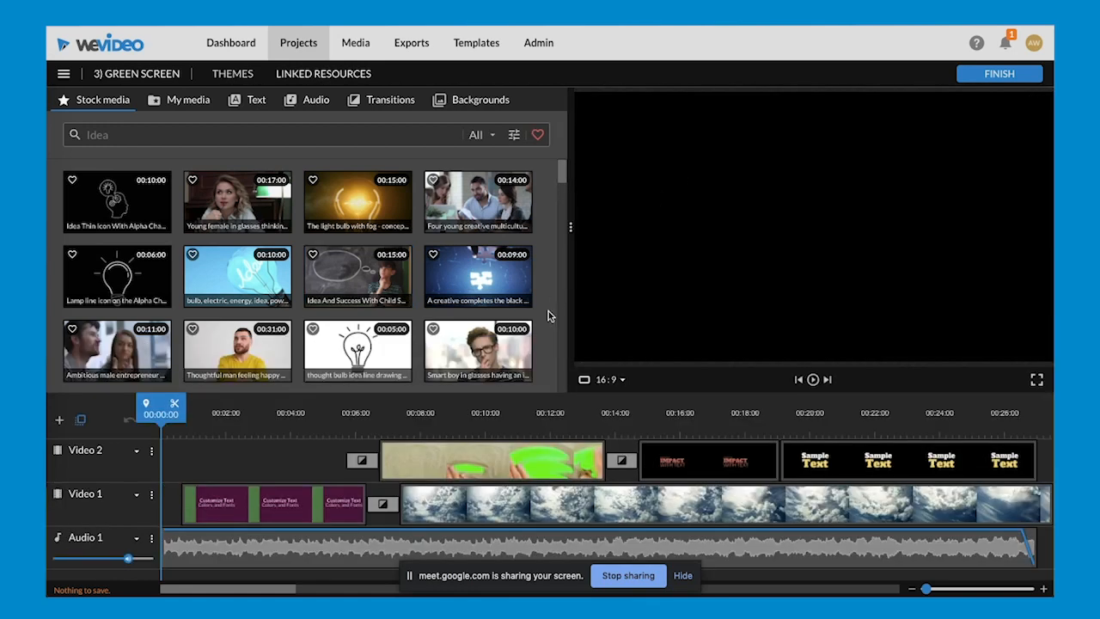
key("space")
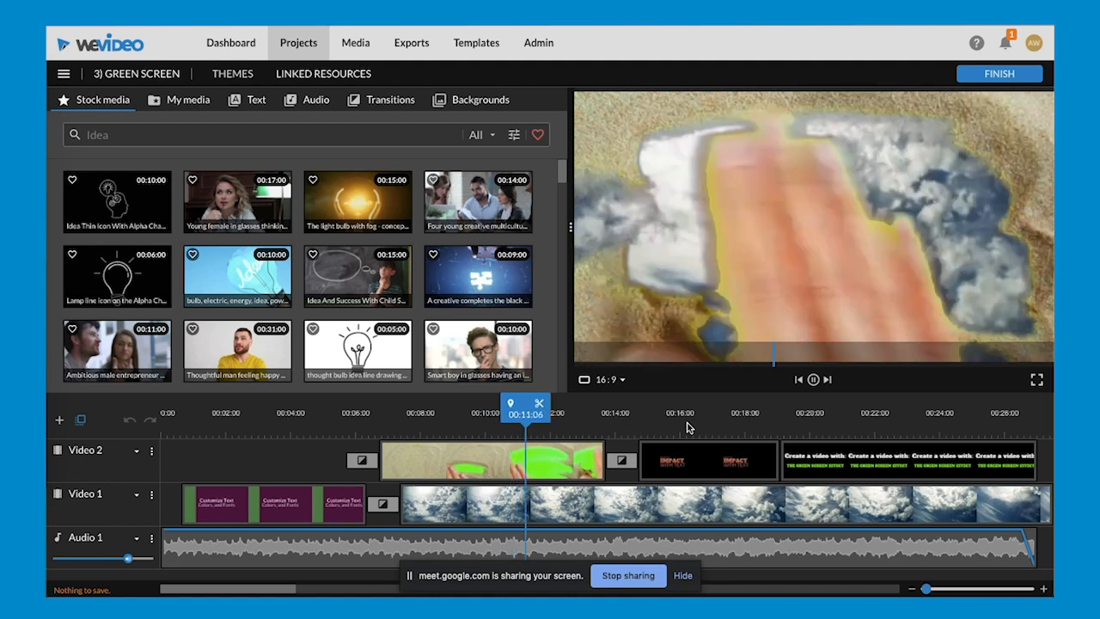
- Add space_green_screen from My media to Video 2 at 00:34:14, and place the 12871 image beneath it on Video 1
left_click(927, 589)
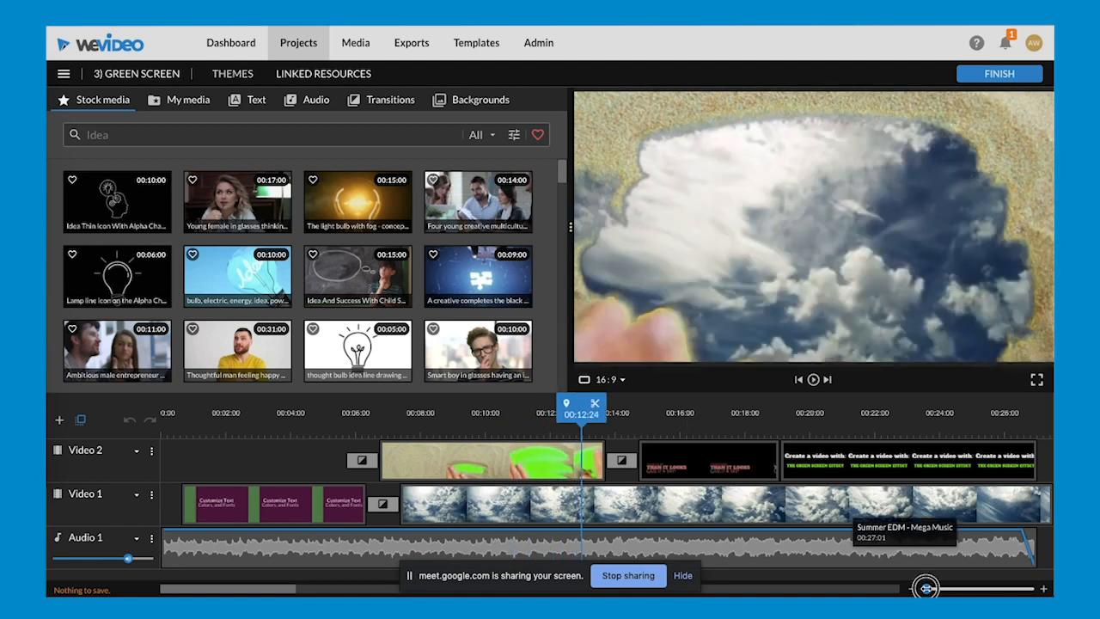
left_click_drag(926, 589, 922, 588)
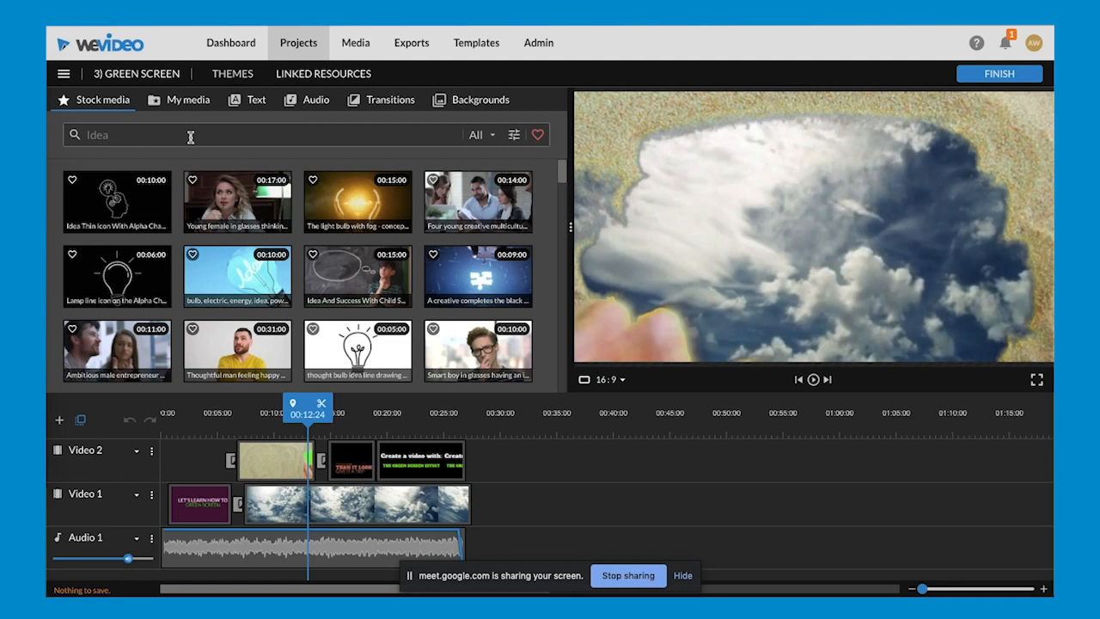
left_click(182, 110)
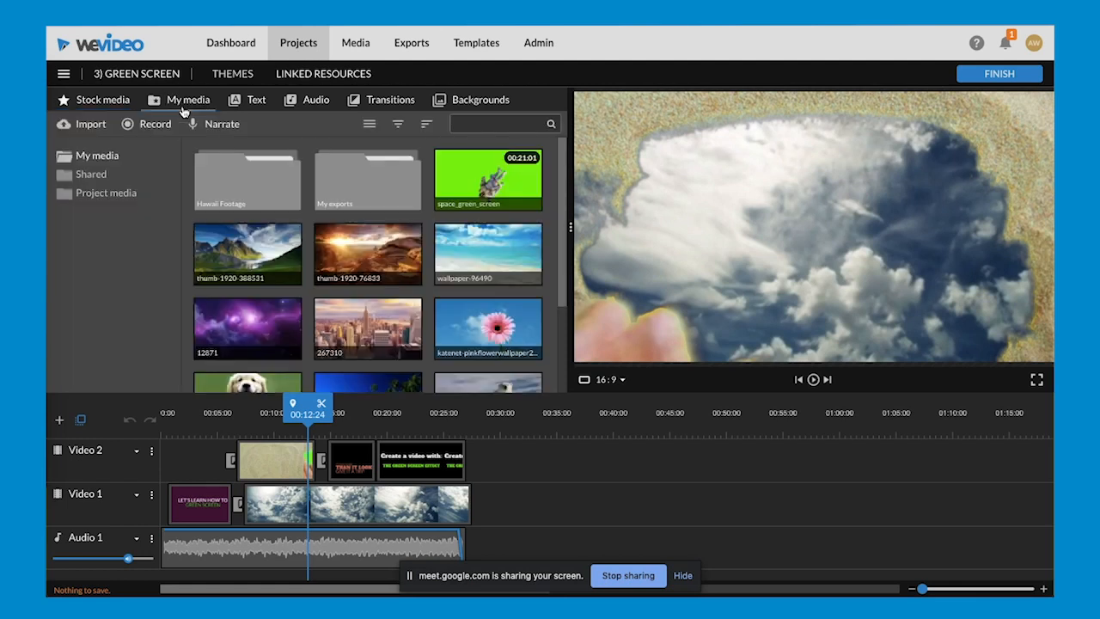
left_click(474, 171)
left_click_drag(474, 171, 571, 464)
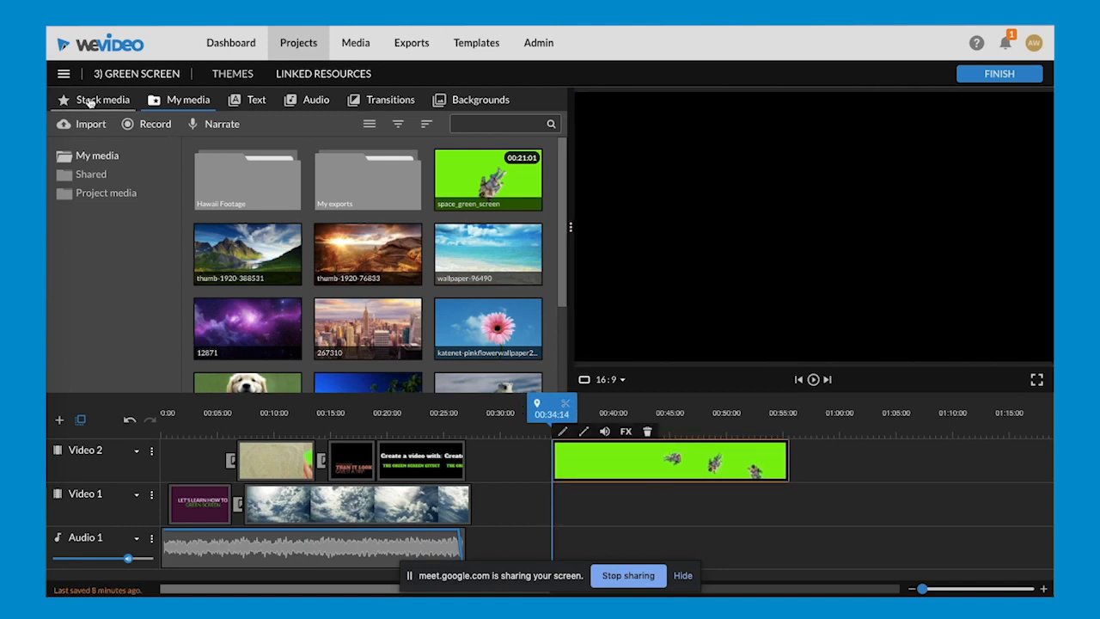
left_click_drag(248, 328, 575, 506)
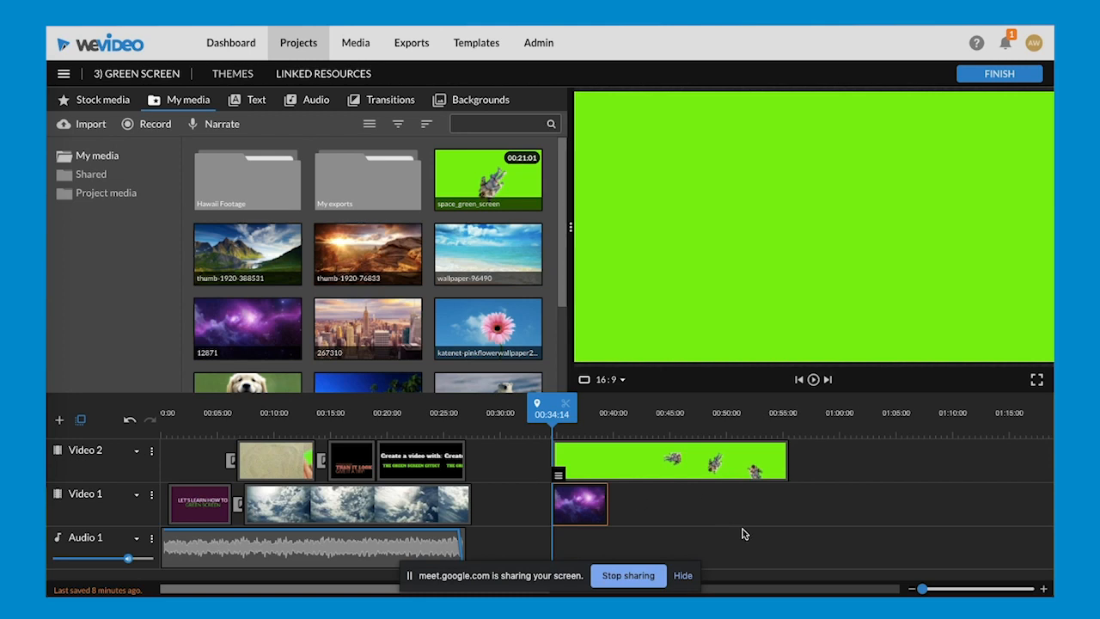
- Preview the unkeyed space_green_screen clip, and shift the 12871 image about three seconds later on Video 1
key("space")
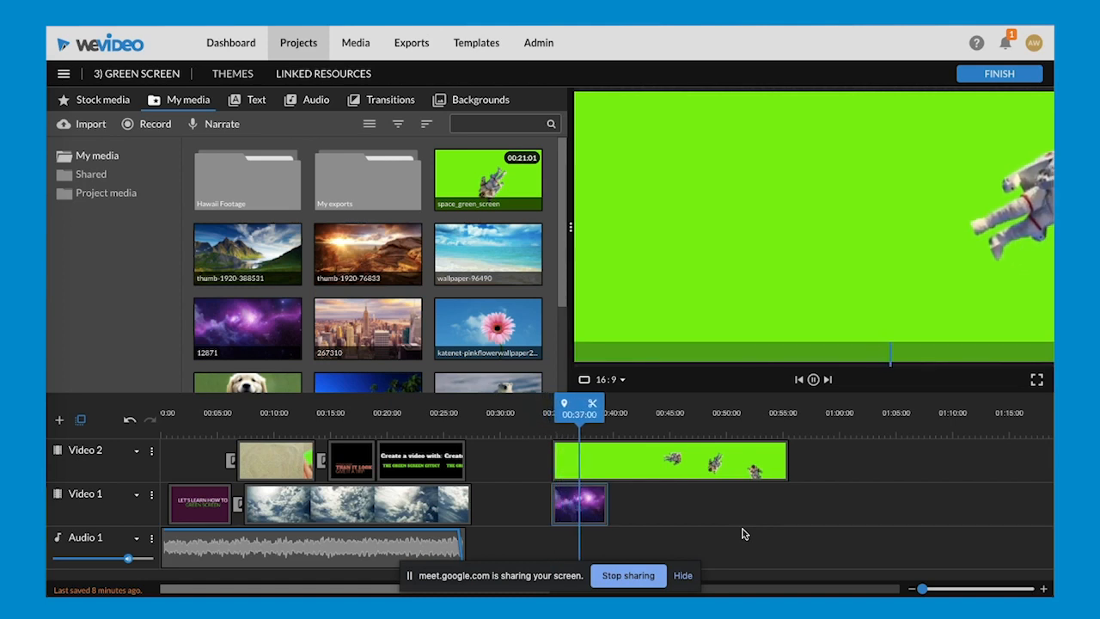
key("space")
left_click(578, 513)
left_click_drag(578, 512, 610, 507)
- Key out the green background (6dfe01) of space_green_screen with Color Keying, sampling it from the preview, and save the clip changes
left_click(608, 464)
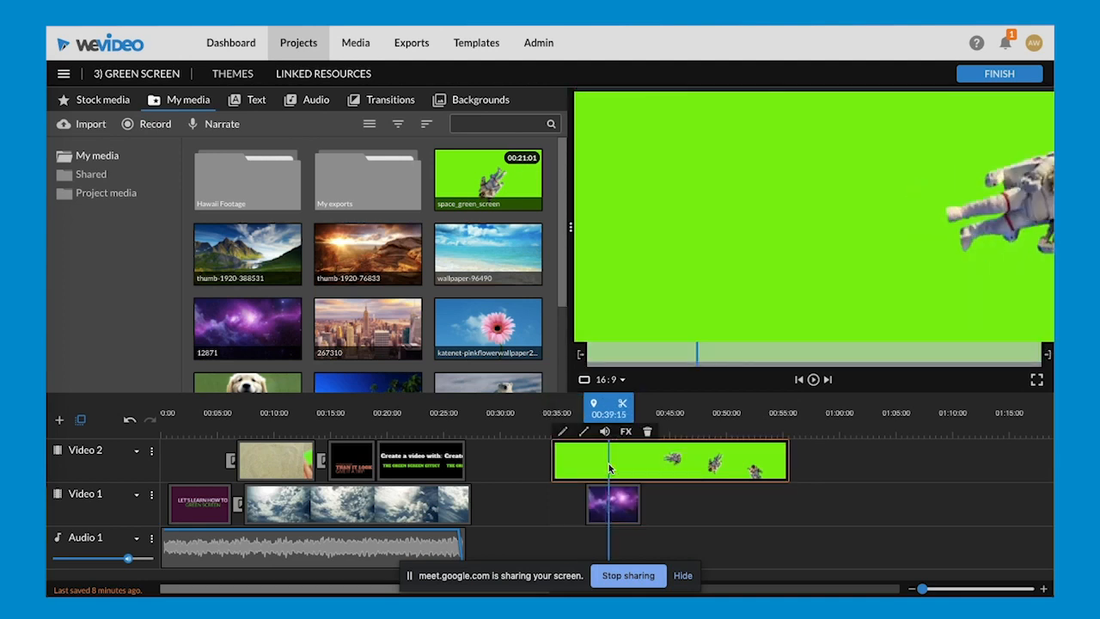
double_click(609, 463)
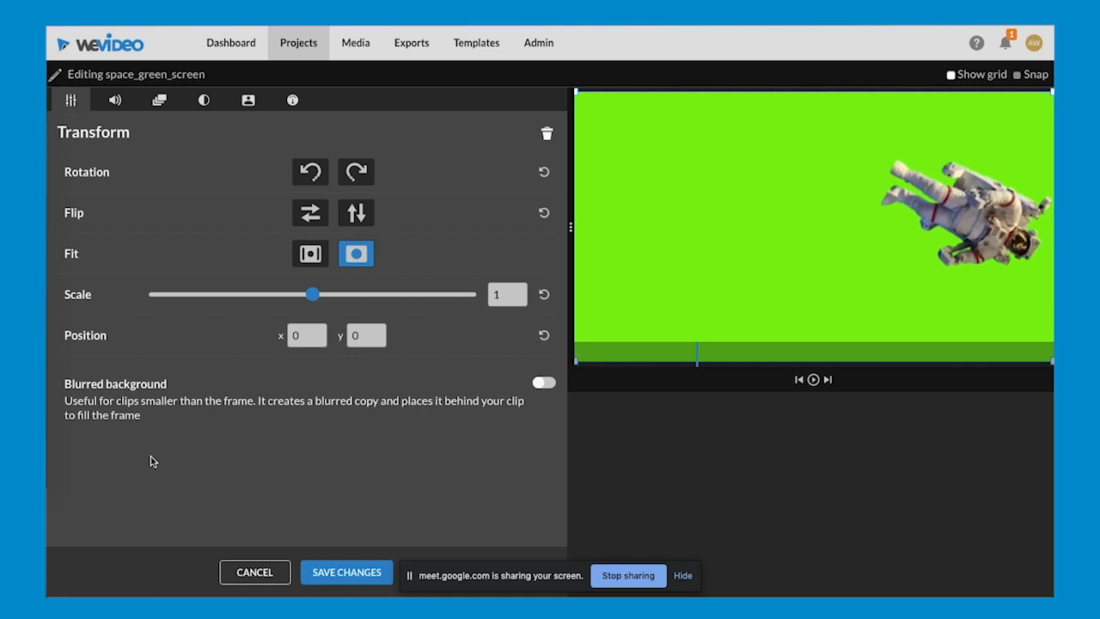
left_click(248, 100)
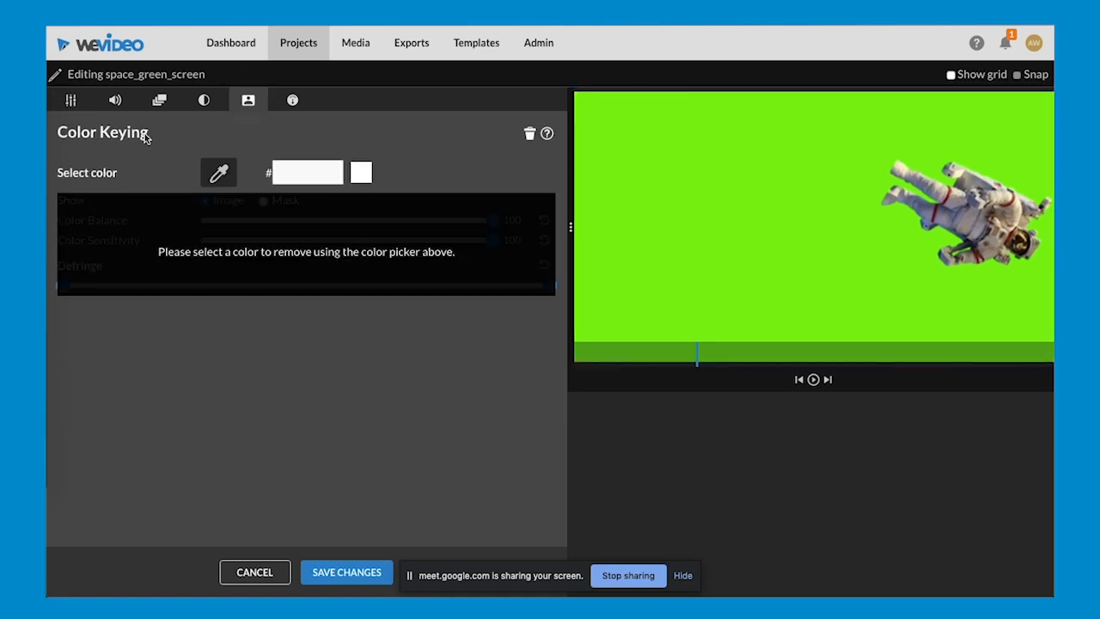
left_click(219, 174)
left_click(696, 174)
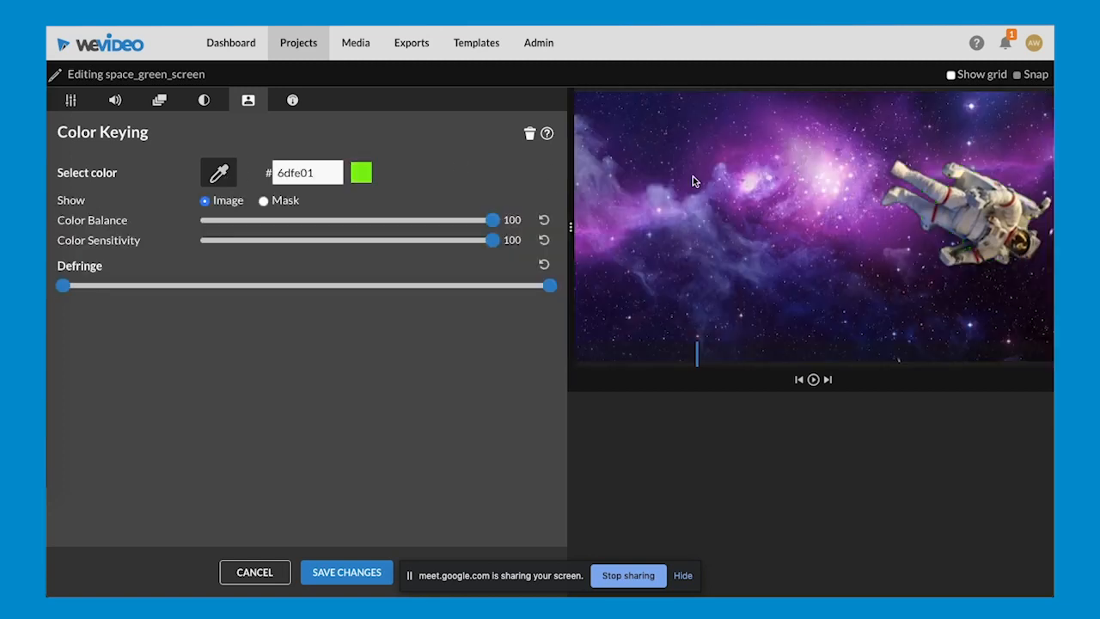
left_click(333, 579)
- Play the keyed astronaut clip from 00:35:24 to 00:41:14 to check it over the 12871 image
left_click_drag(599, 413, 557, 409)
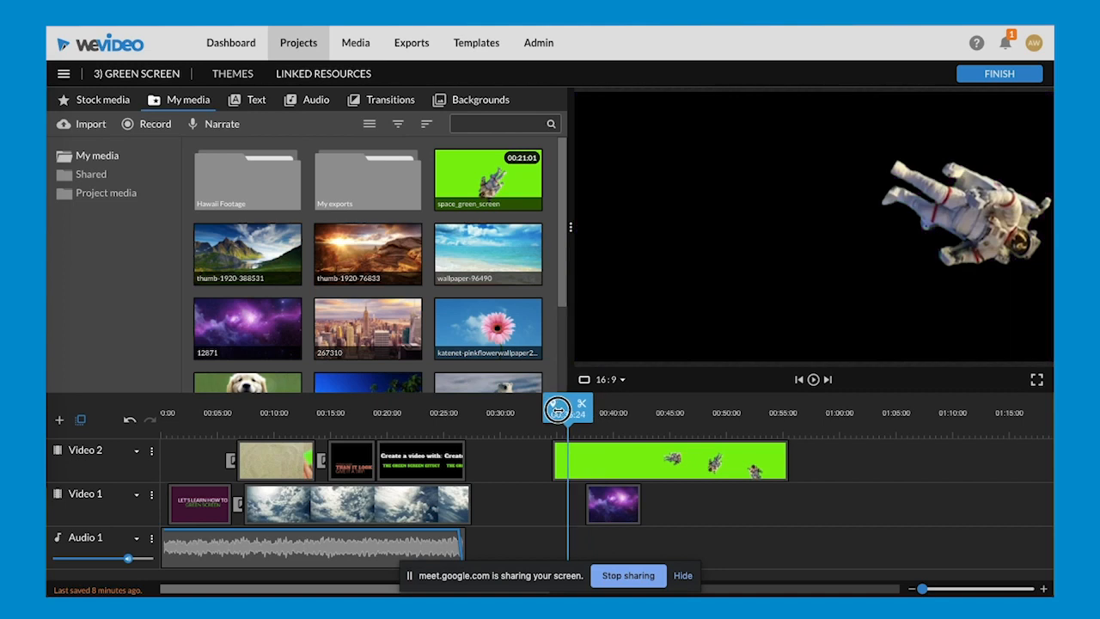
left_click(566, 461)
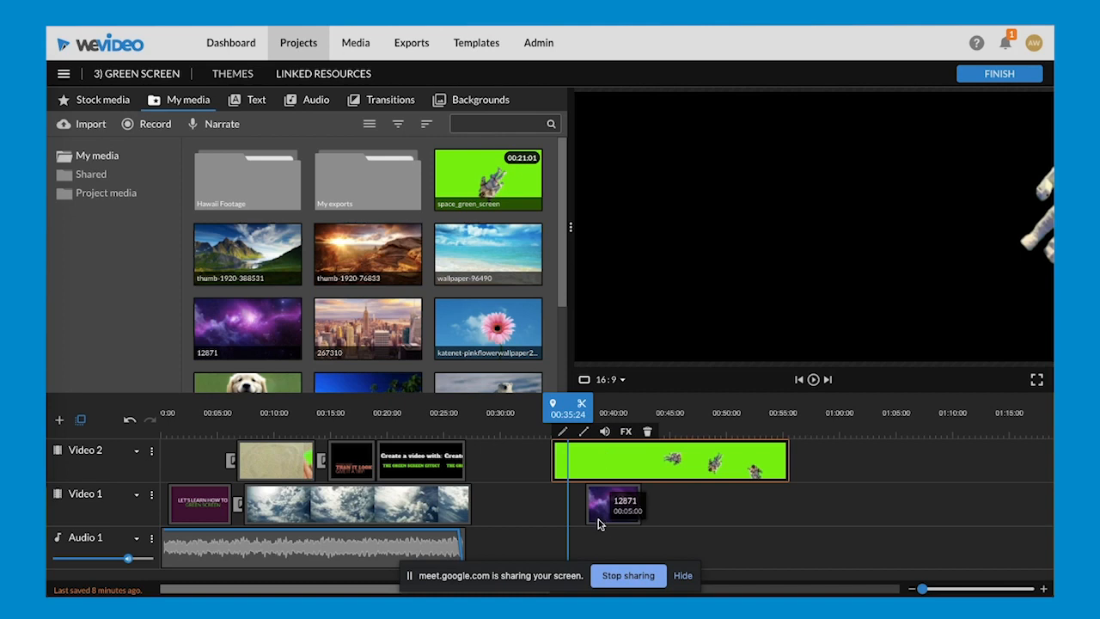
key("space")
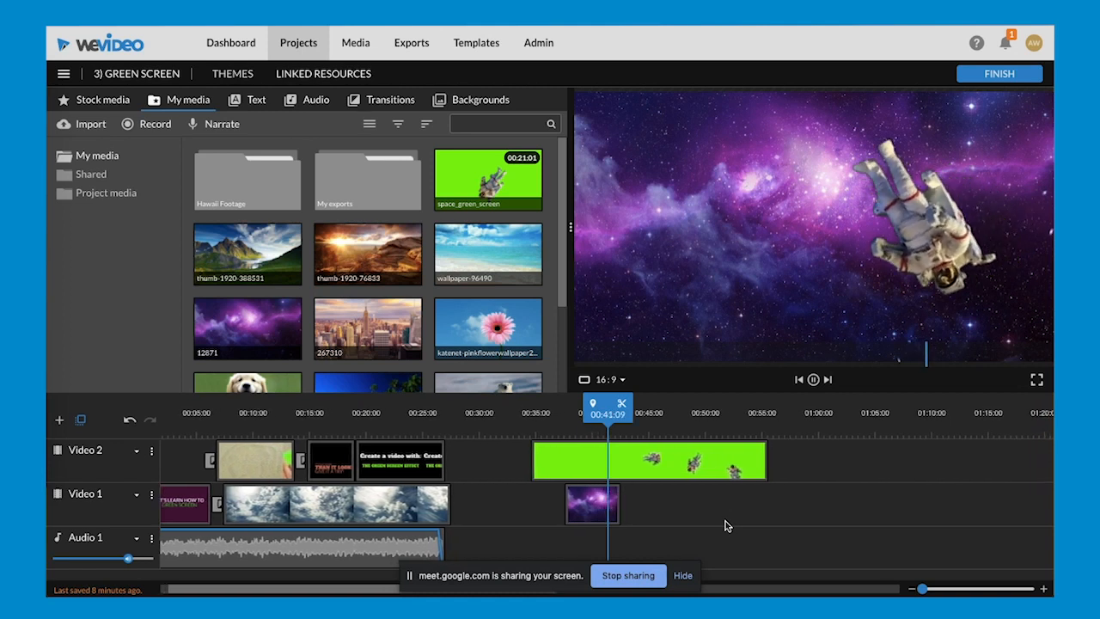
key("space")
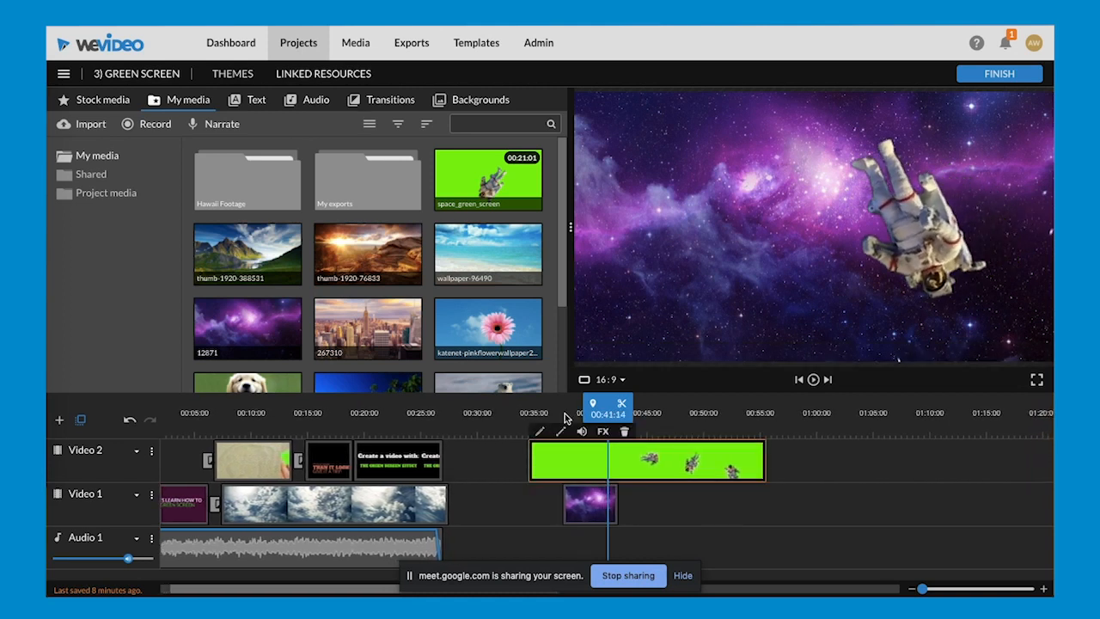
- Remove the color key from space_green_screen and save the clip changes
double_click(573, 455)
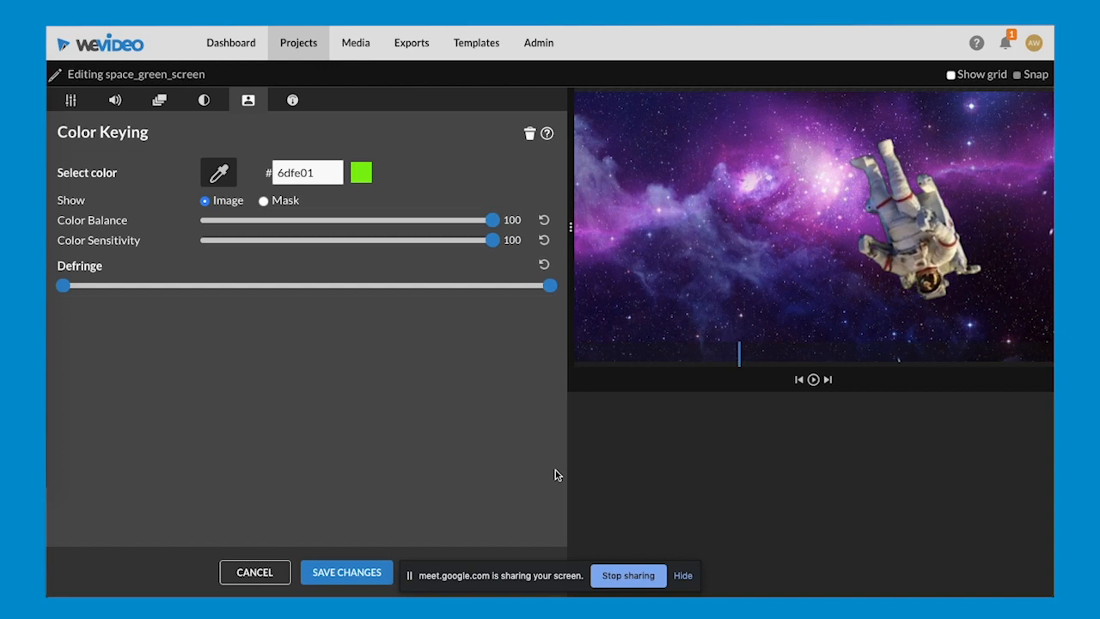
left_click(529, 135)
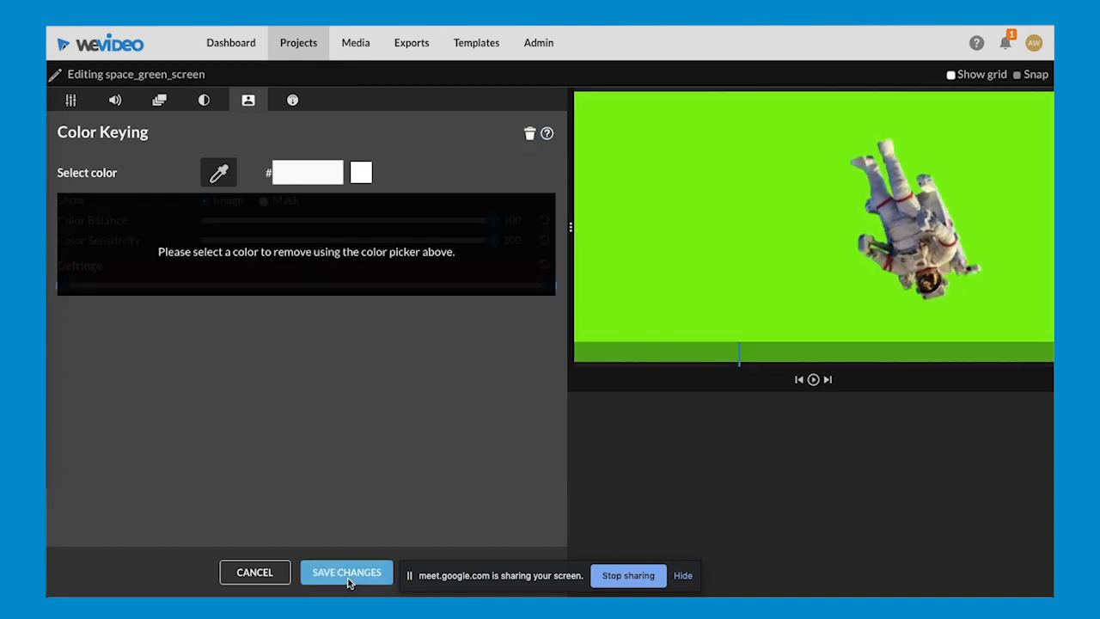
left_click(348, 576)
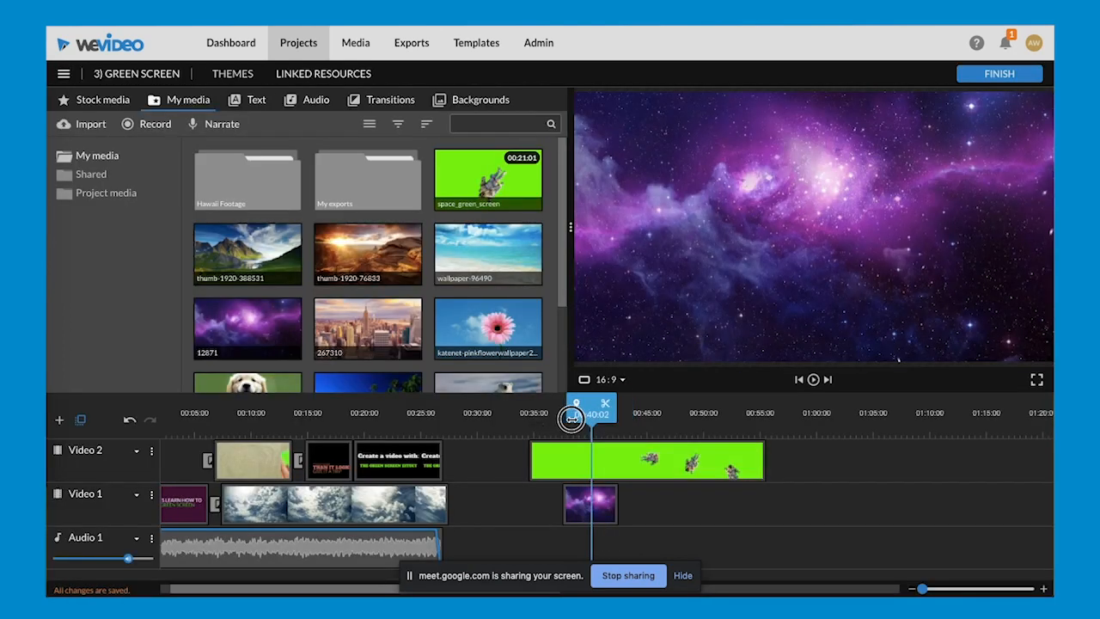
- At 00:38:00, key out the green of space_green_screen again with the color picker, save, and play the result to 00:42:00
left_click_drag(572, 417, 549, 417)
left_click(587, 461)
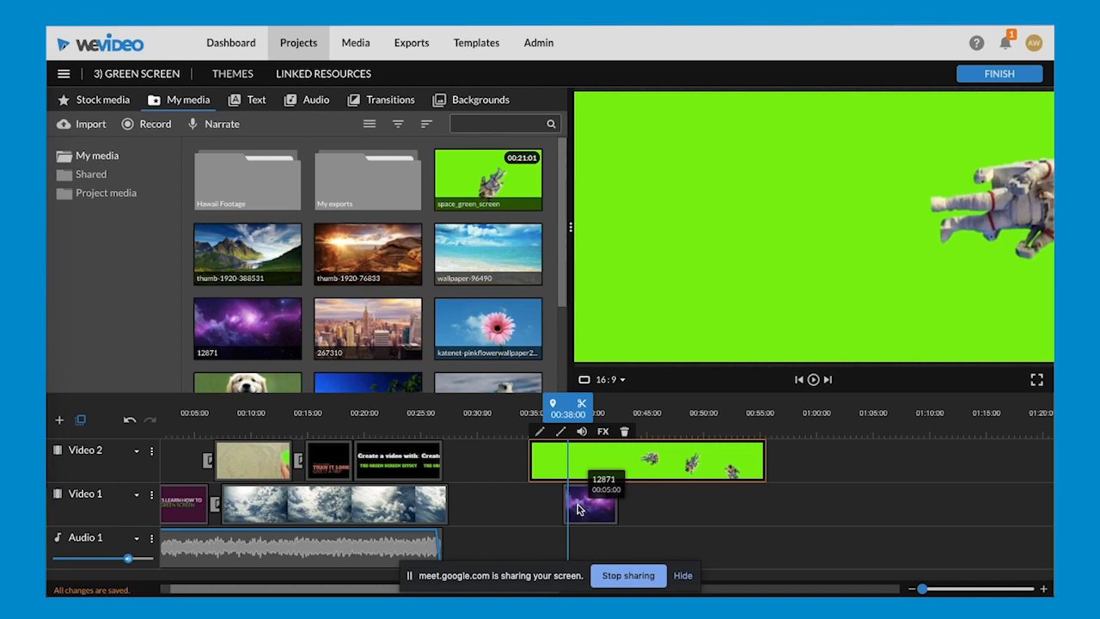
double_click(578, 457)
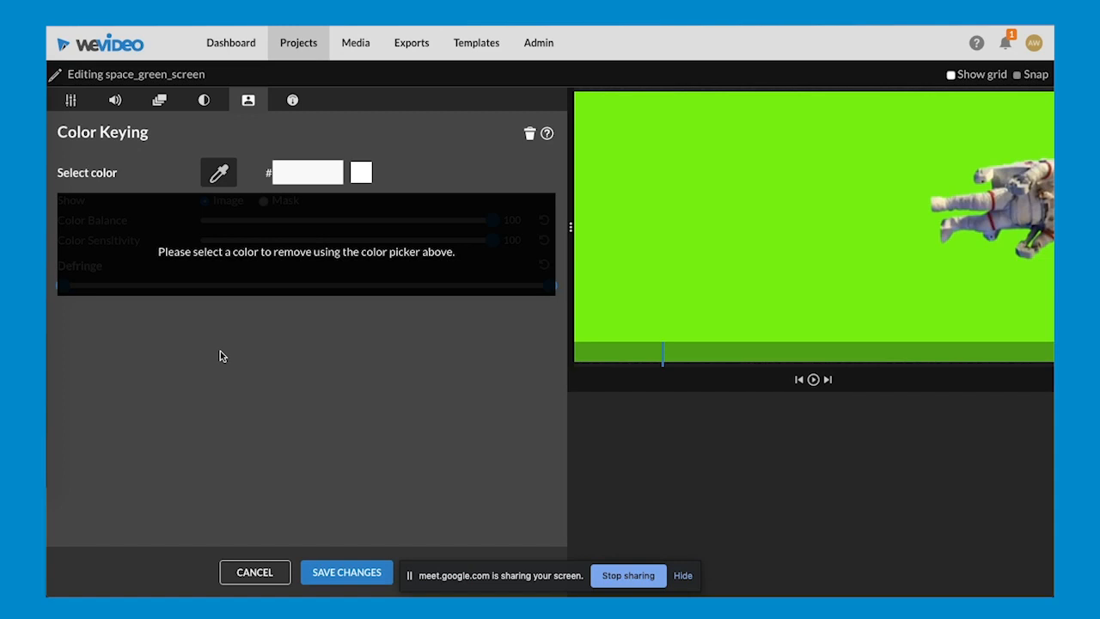
left_click(219, 173)
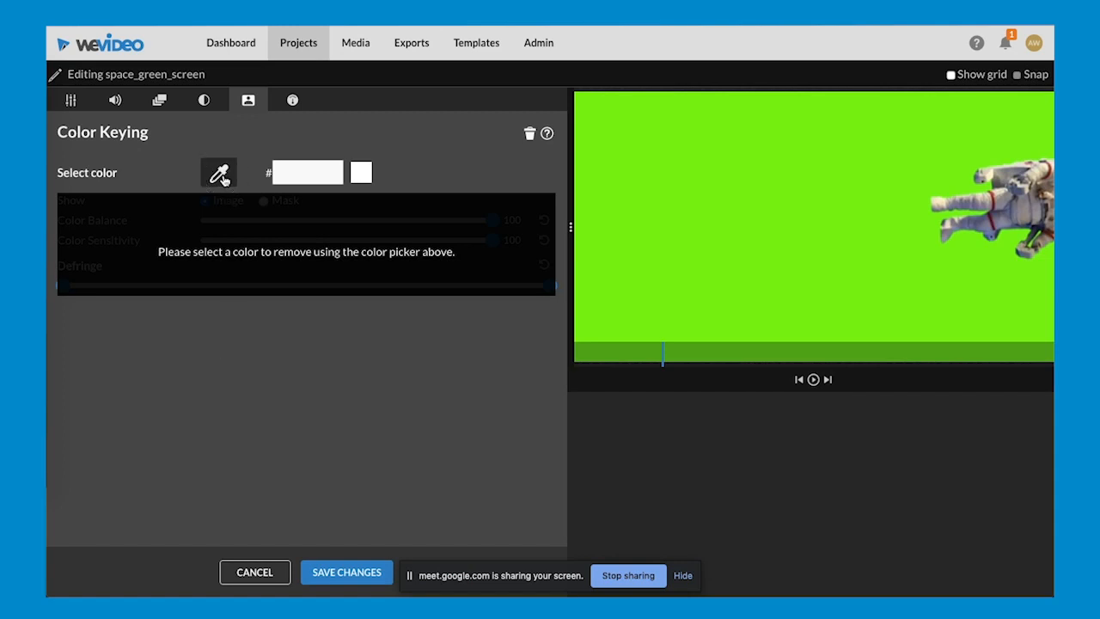
left_click(783, 195)
left_click(356, 581)
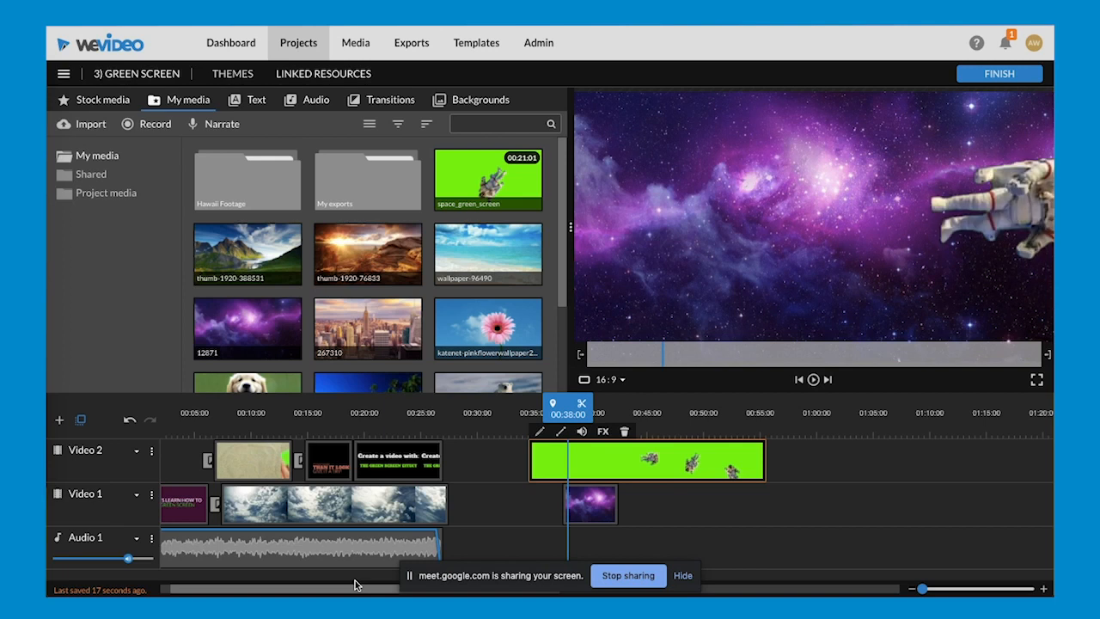
key("space")
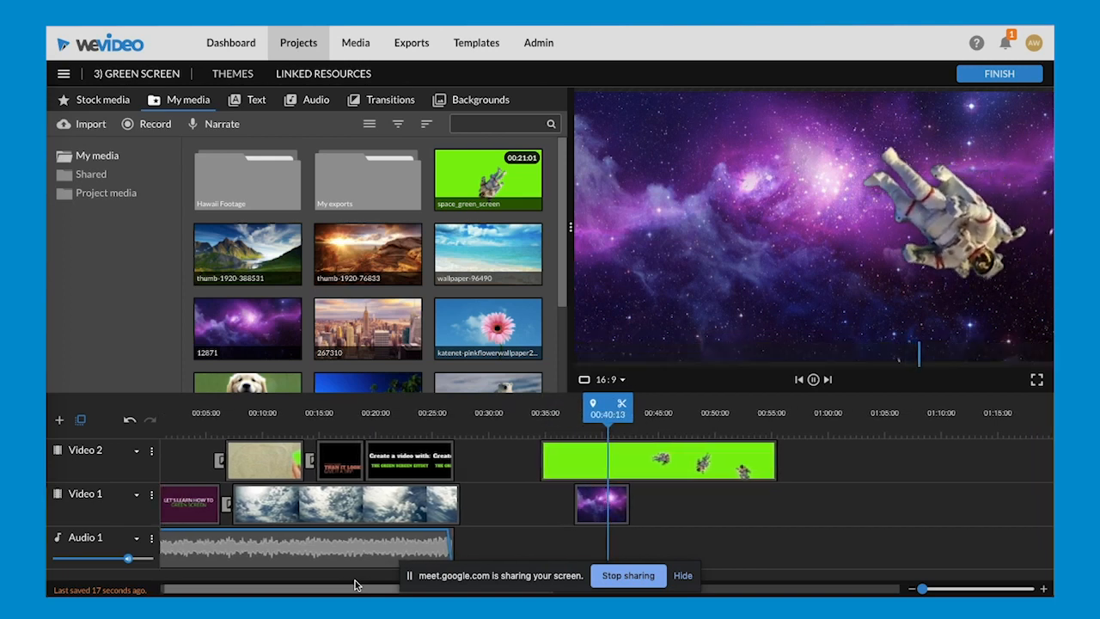
key("space")
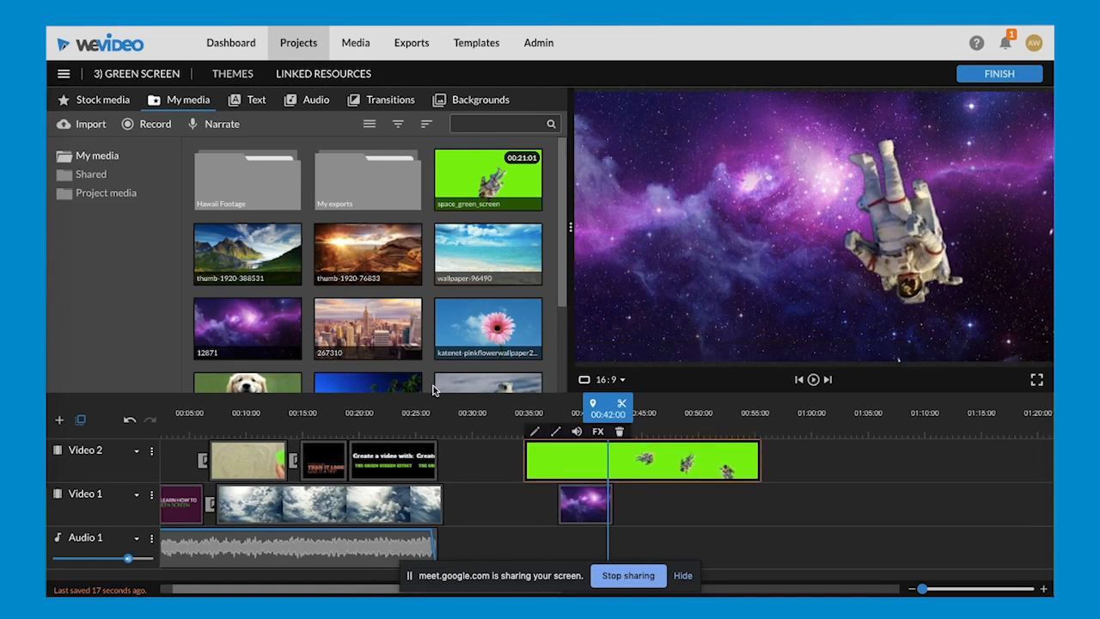
- Leave the Green Screen edit discarding its changes, and open the 4) Ken Burns Animation edit for playback from the start
left_click(295, 44)
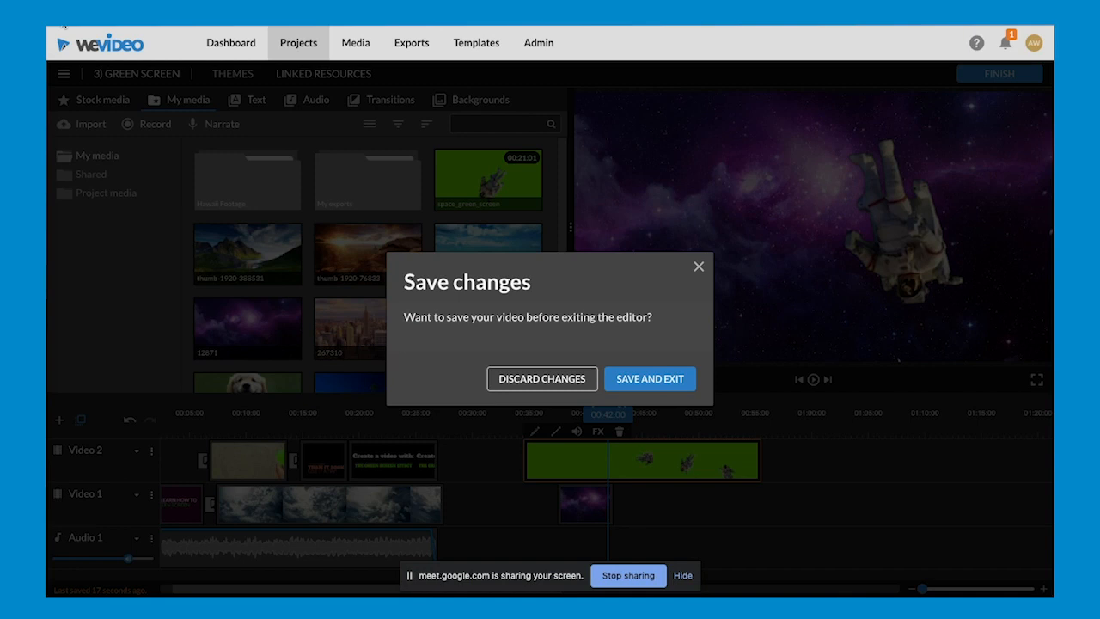
left_click(542, 379)
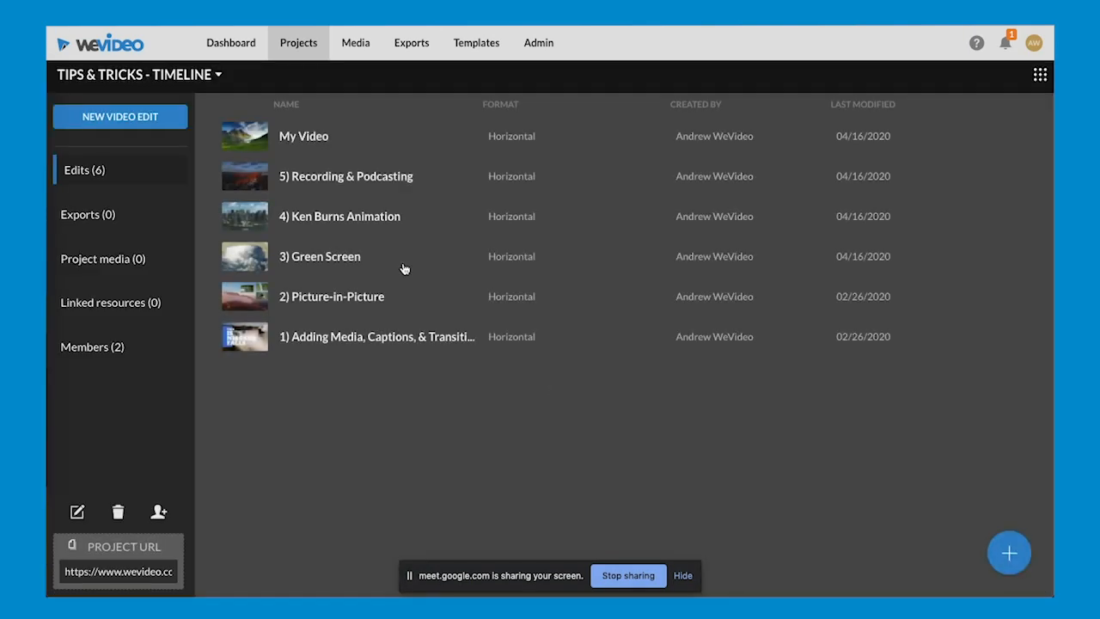
left_click(368, 222)
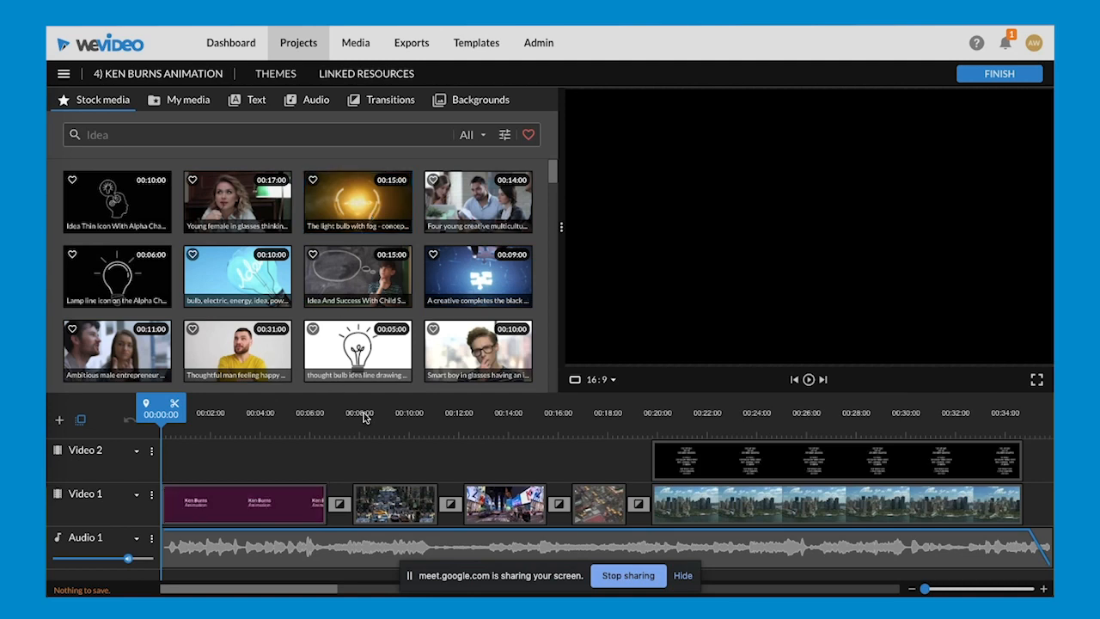
key("space")
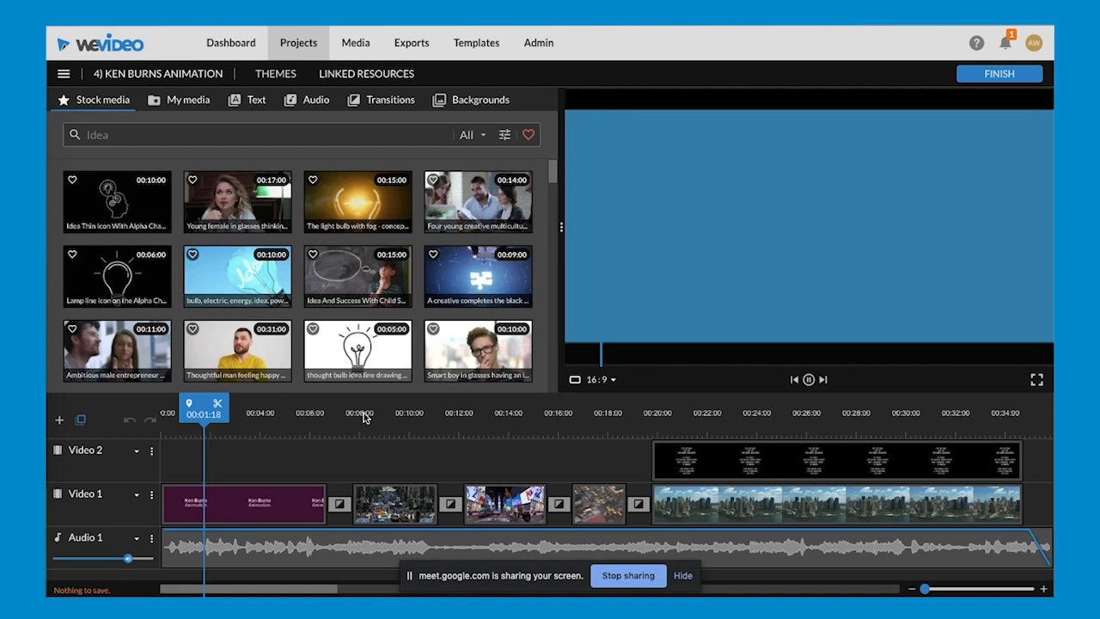
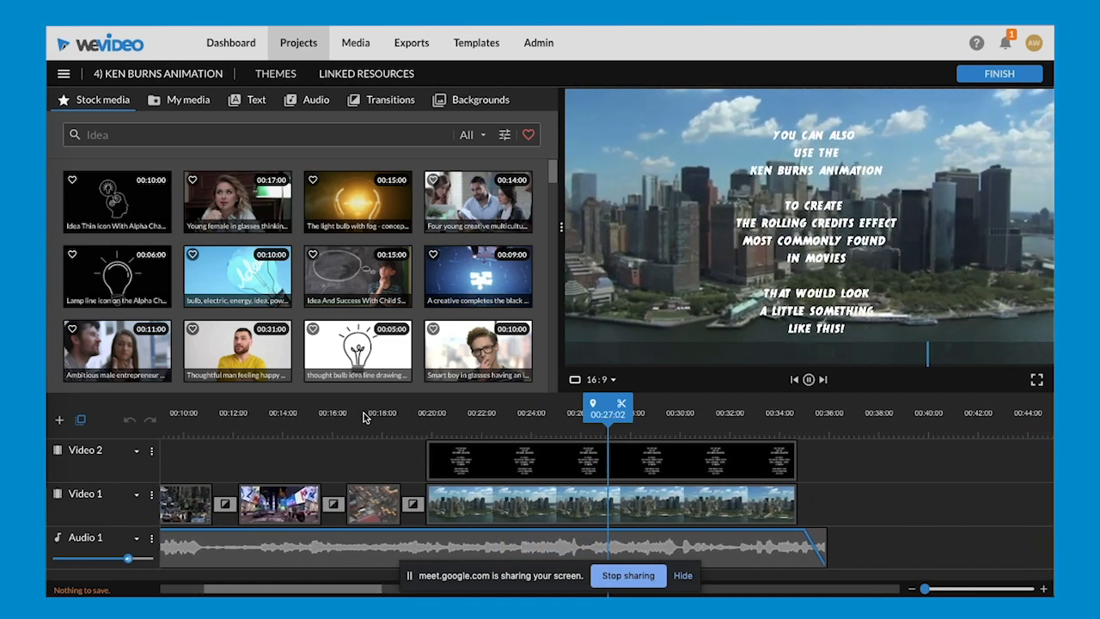
- Stop playback, open the 42nd Street clip at about 00:08:05, and compare its animation's start and end framing
scroll(364, 461, "left", 5)
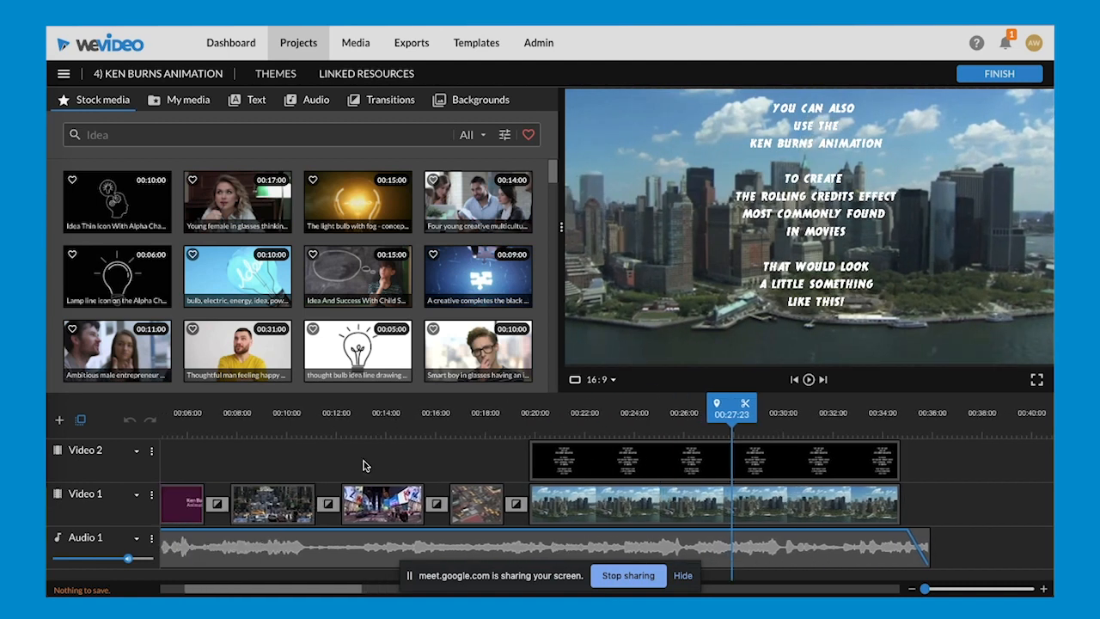
left_click(365, 414)
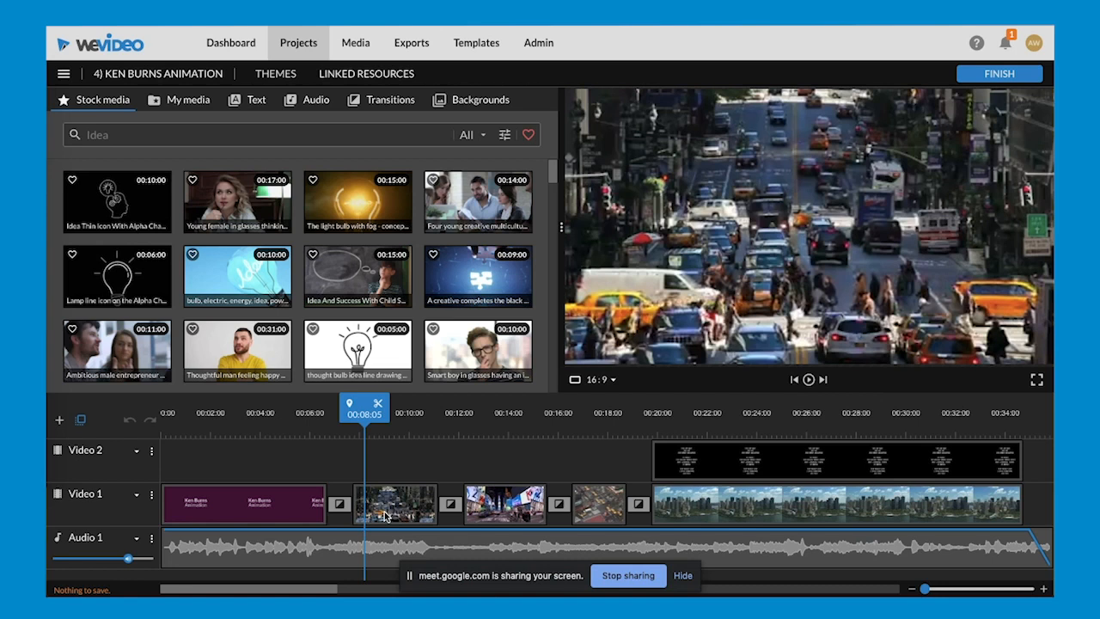
double_click(385, 516)
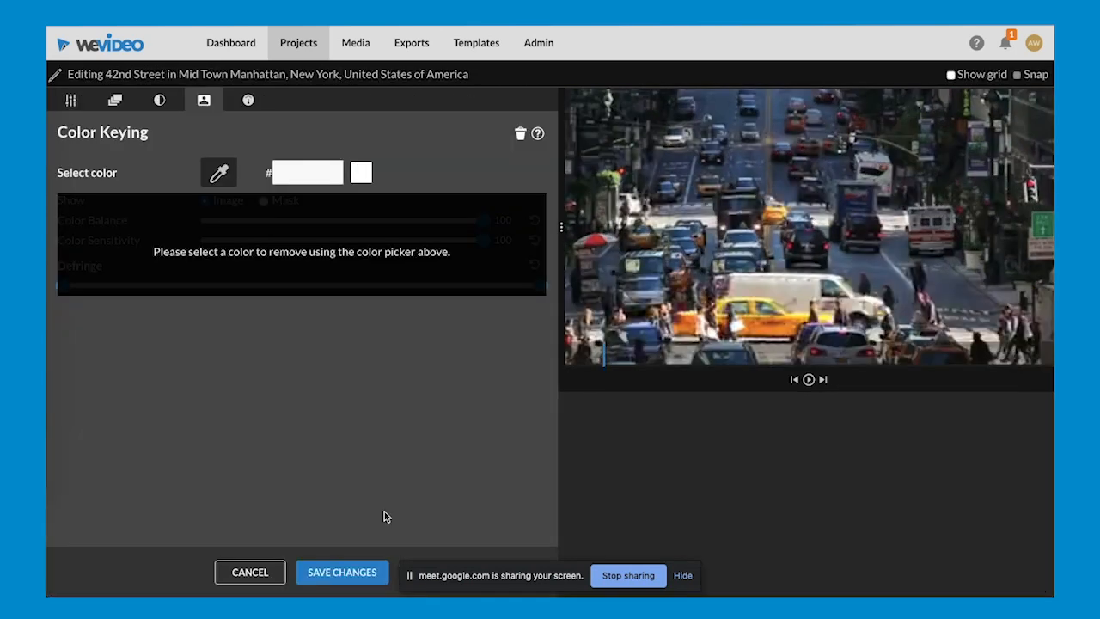
left_click(114, 101)
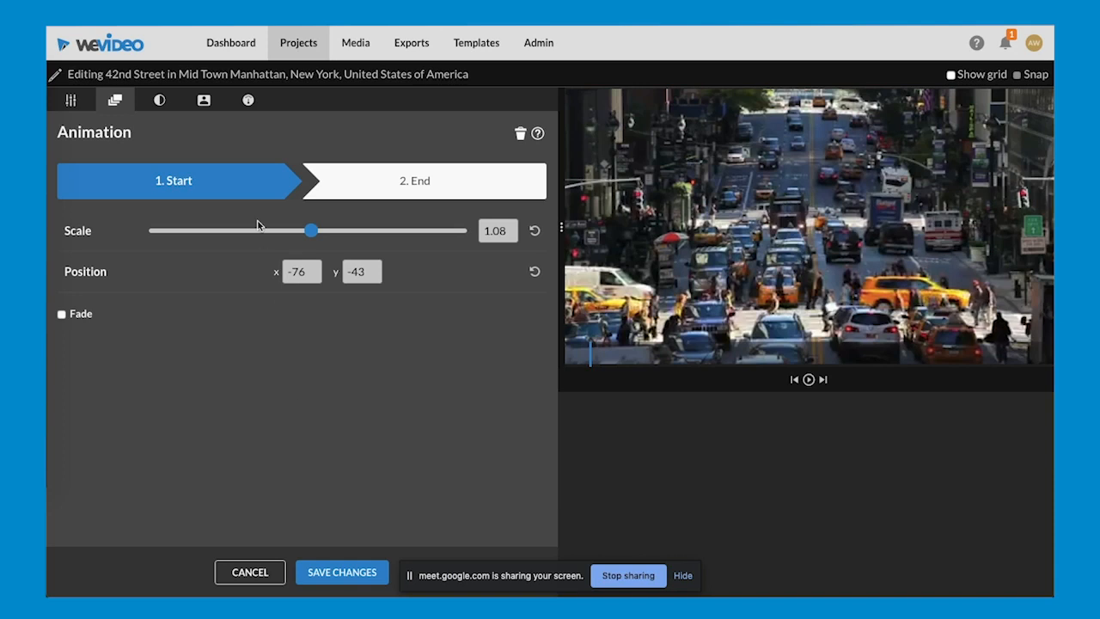
left_click(391, 190)
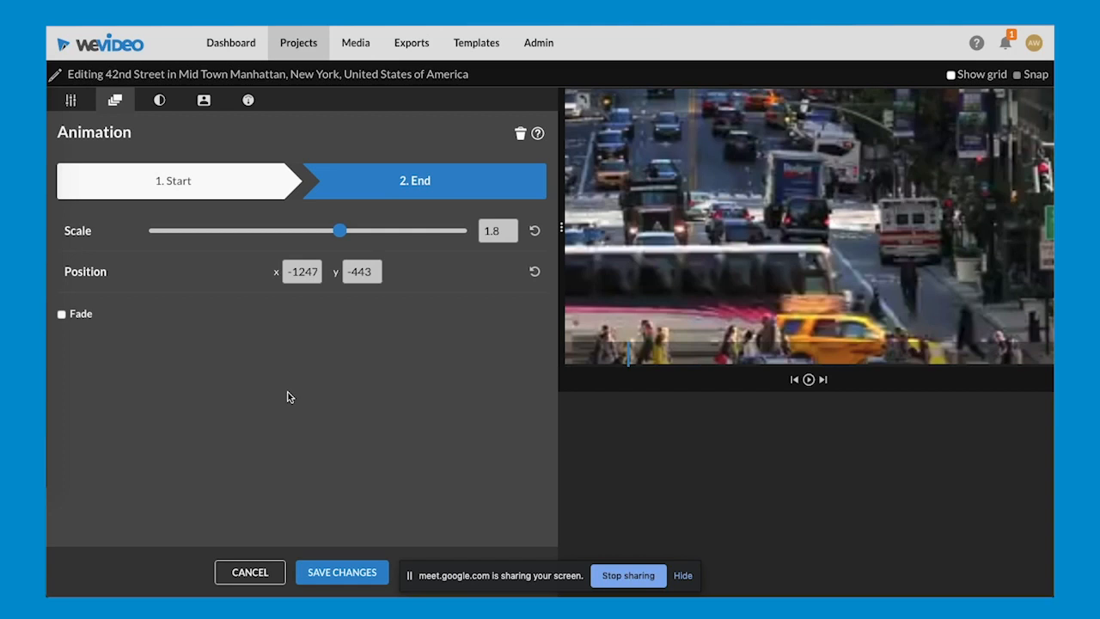
- Switch to the Google Meet window and read through the recent messages in the meeting chat
key("ctrl+Up")
left_click(351, 342)
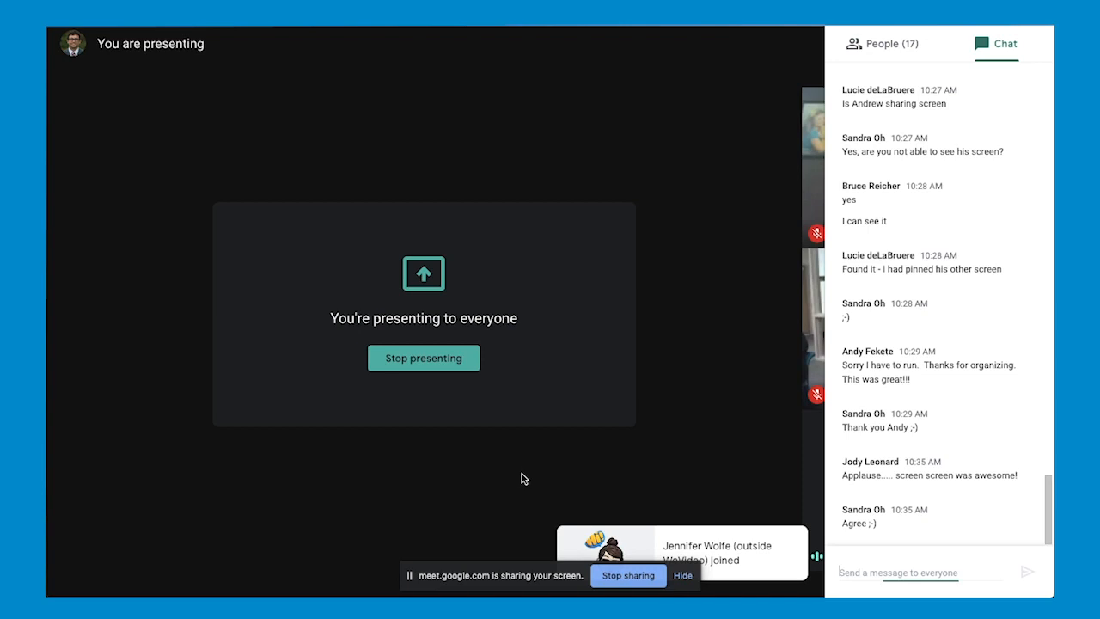
scroll(936, 403, "up", 2)
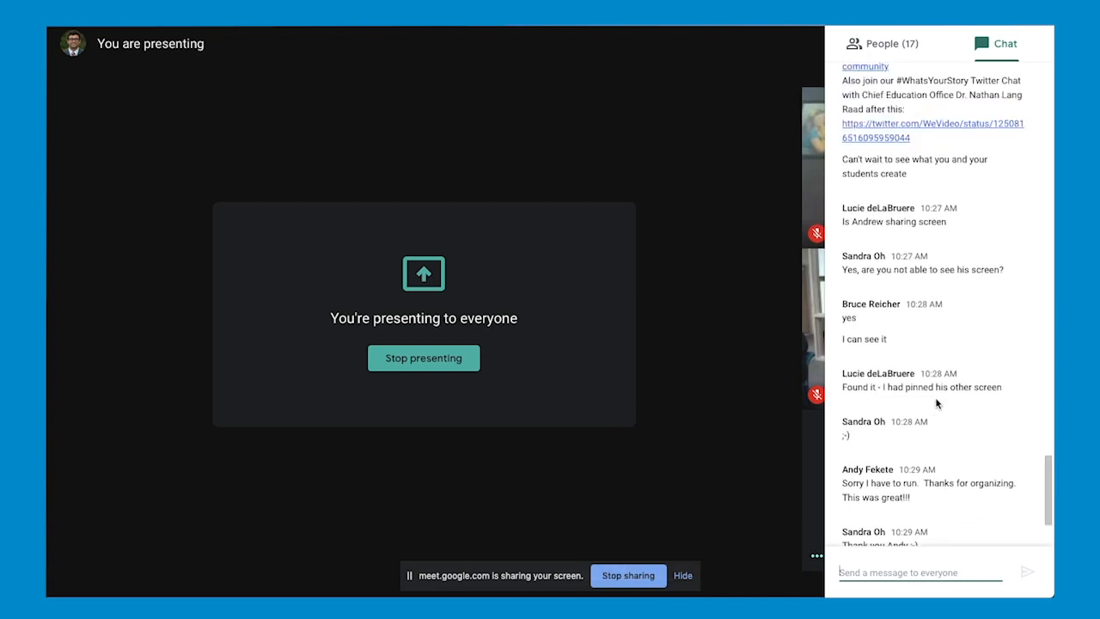
scroll(937, 404, "down", 2)
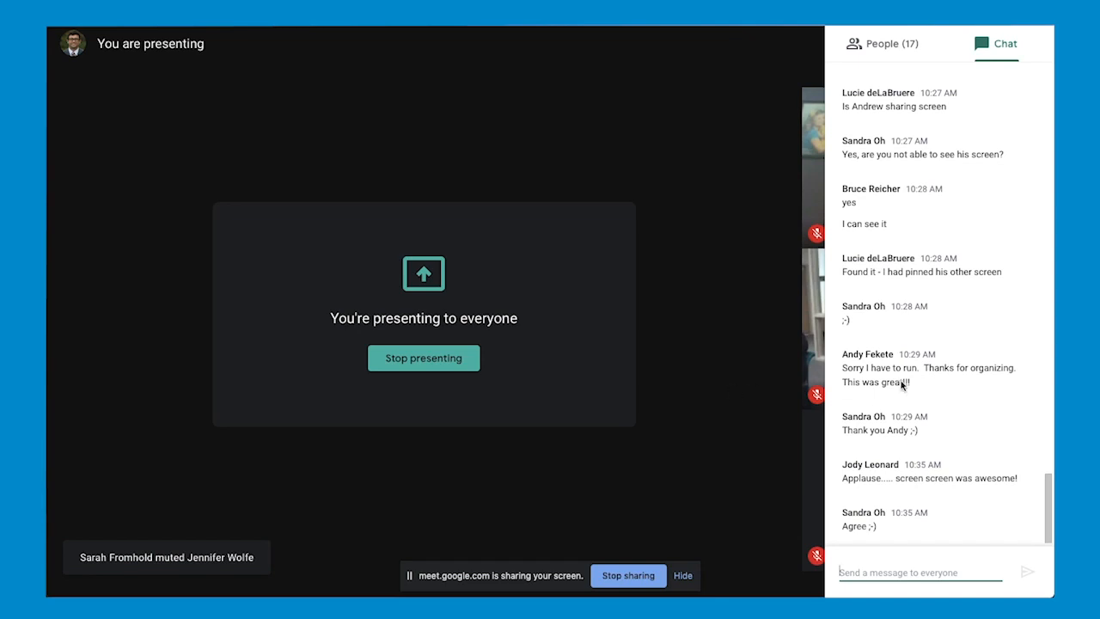
scroll(938, 388, "up", 3)
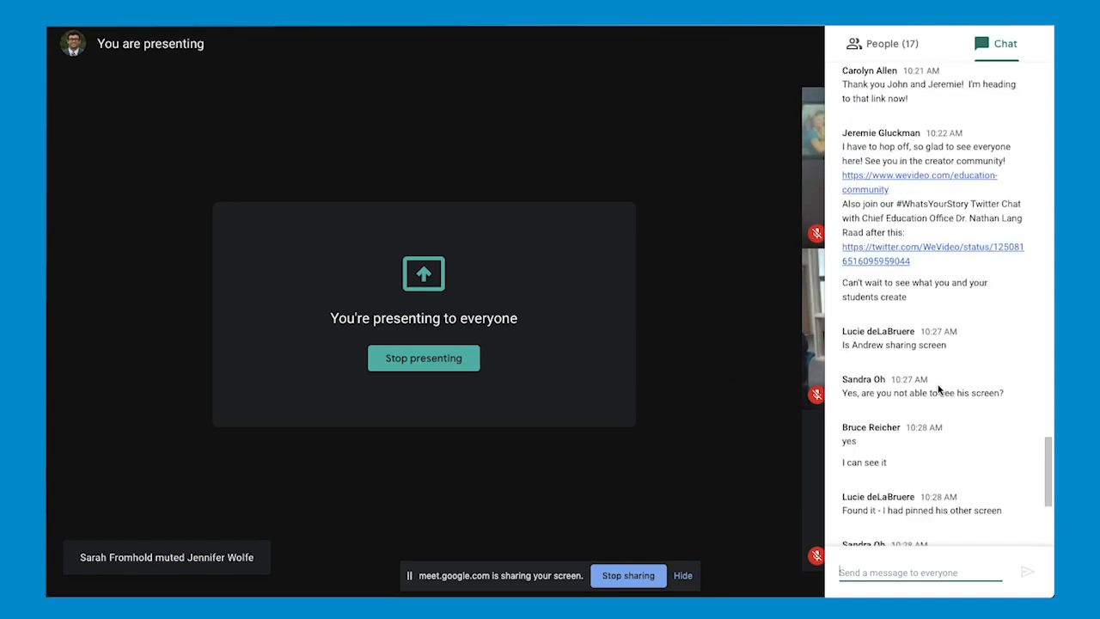
scroll(938, 389, "down", 3)
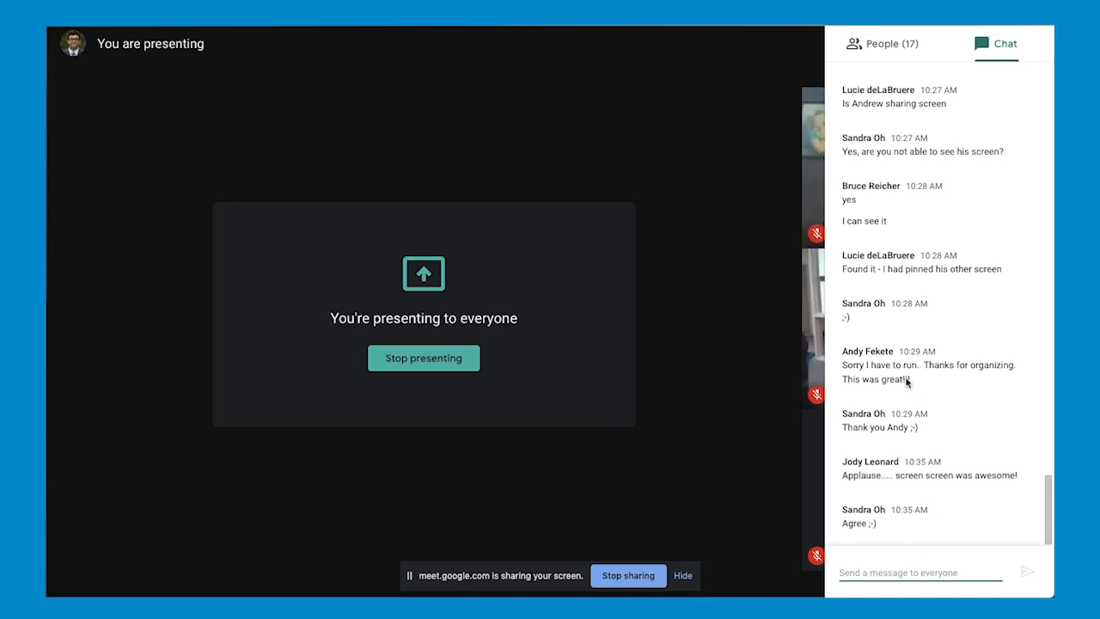
scroll(905, 382, "up", 1)
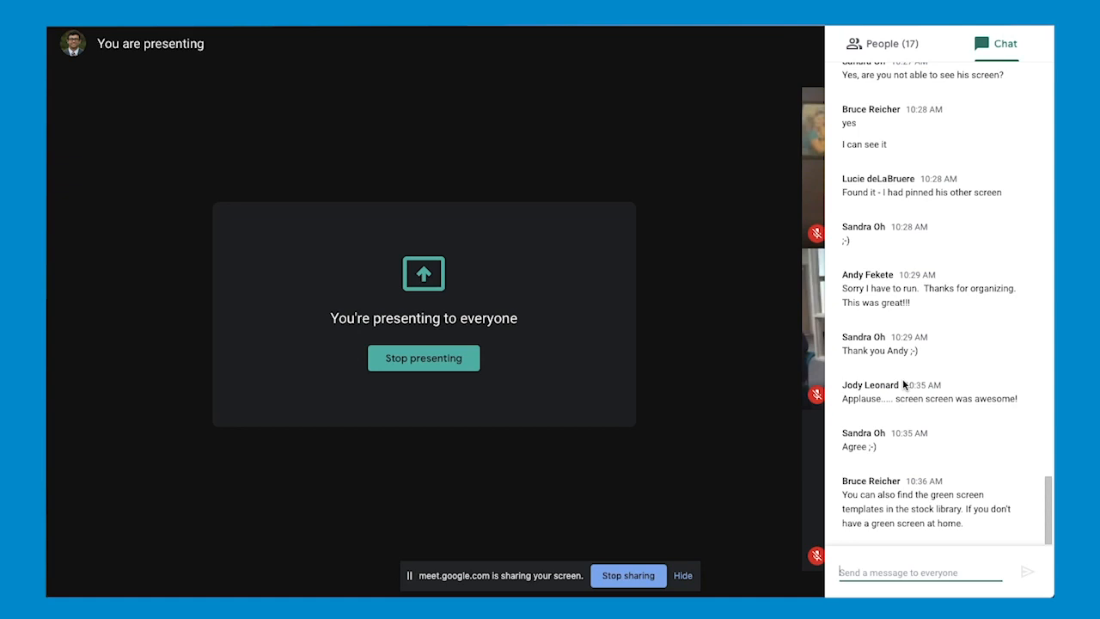
scroll(916, 333, "up", 5)
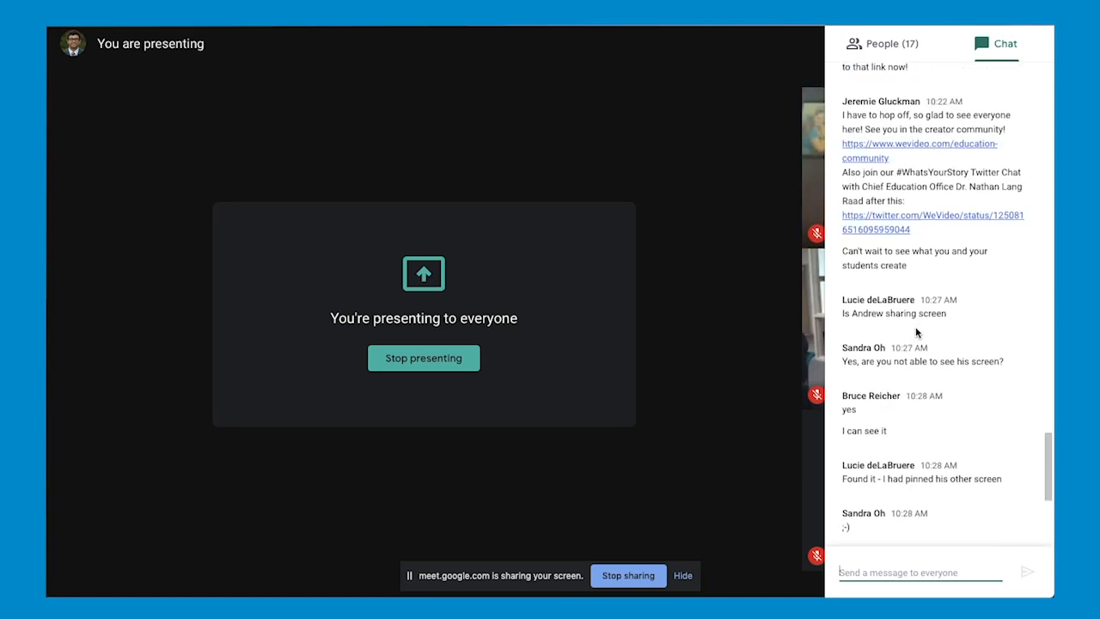
scroll(916, 332, "down", 5)
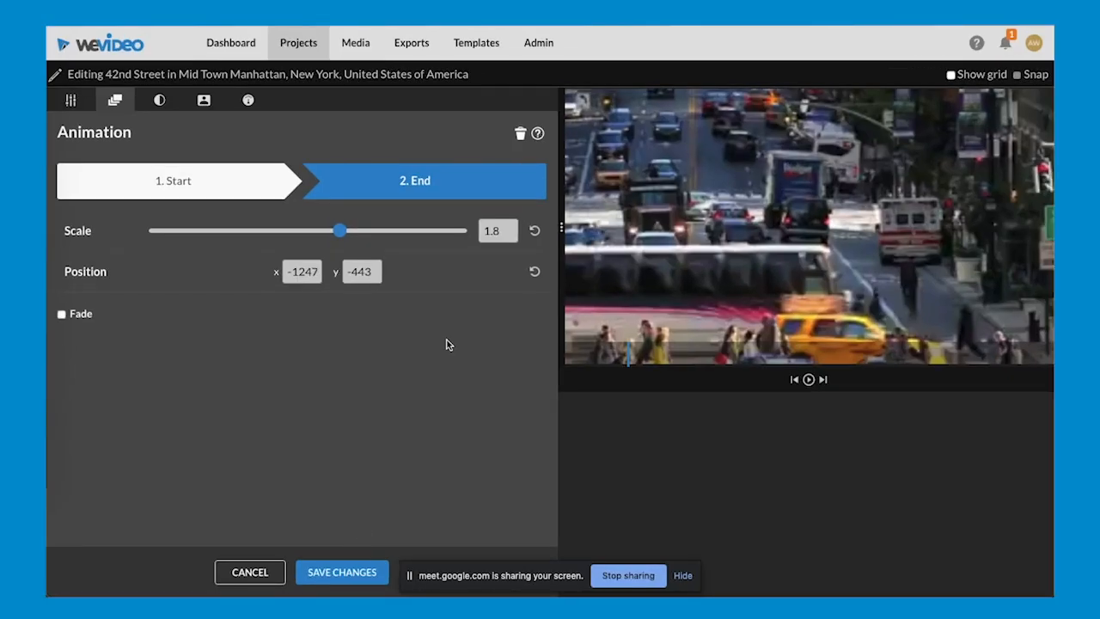
- Return to the WeVideo editor, review the 42nd Street clip's start and end framing again, and leave its settings without saving
left_click(191, 191)
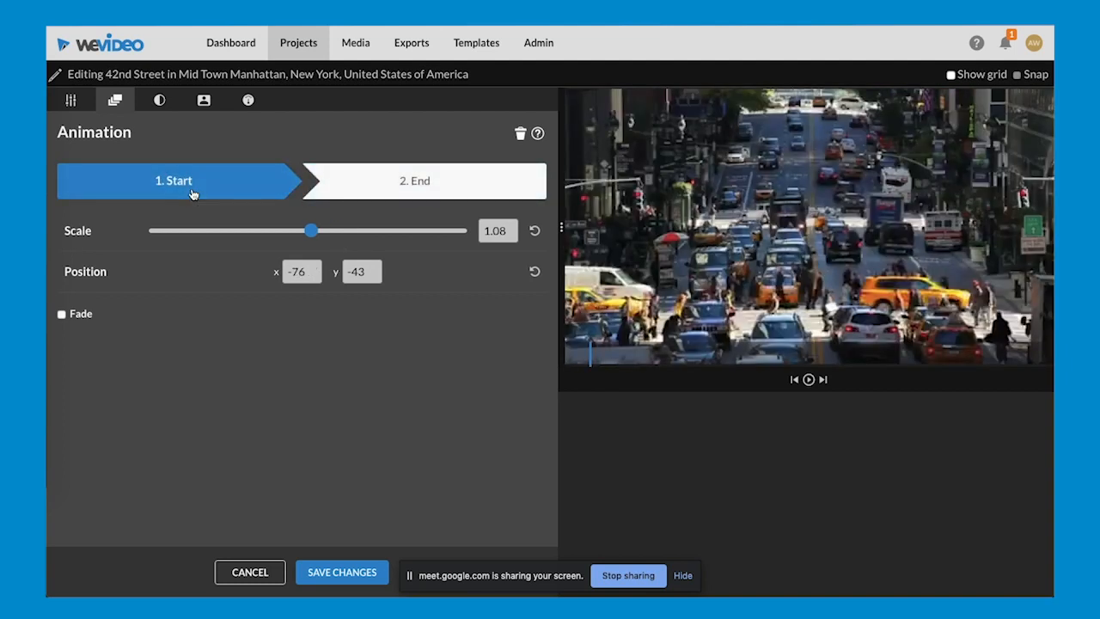
left_click(414, 189)
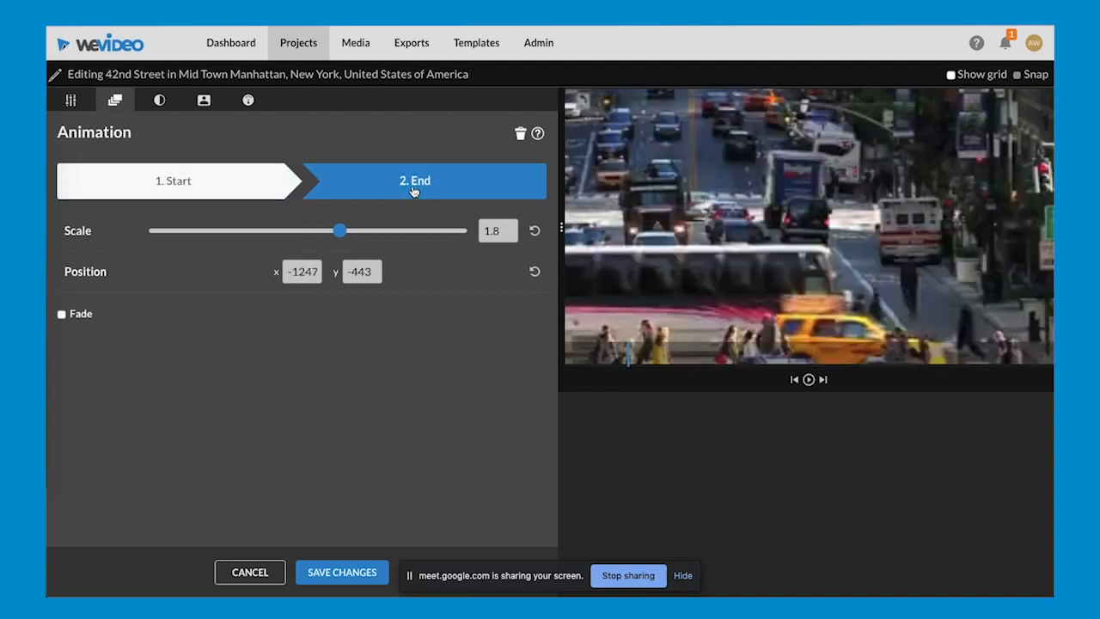
left_click(249, 573)
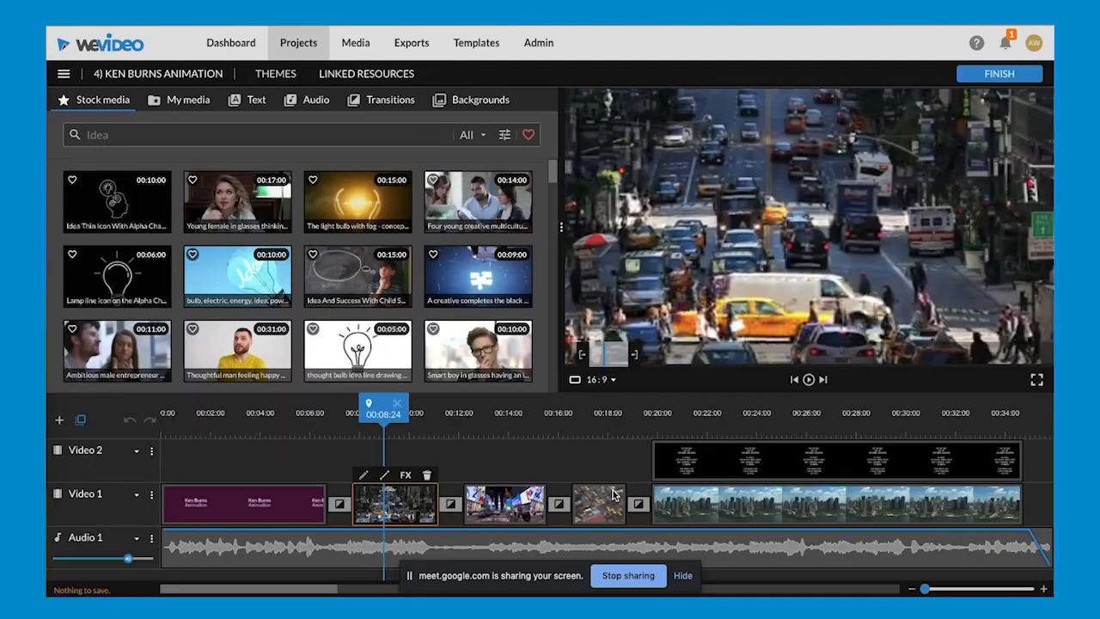
- Place the stock clip of a creative completing the light puzzle on Video 2 at 00:39:17 and open it for editing
scroll(613, 494, "right", 6)
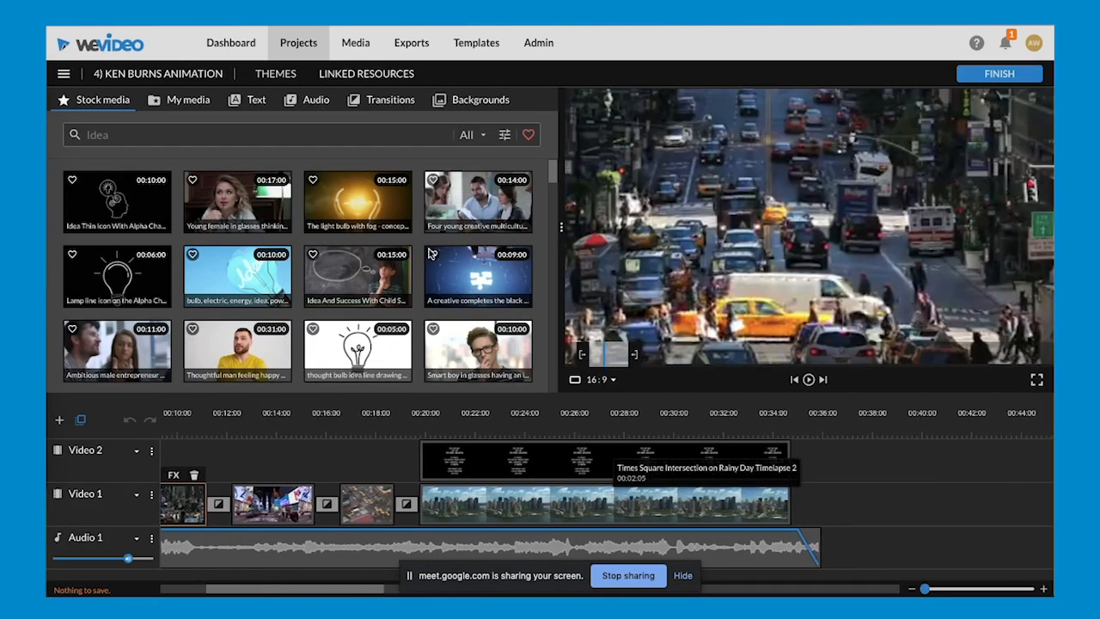
left_click(477, 279)
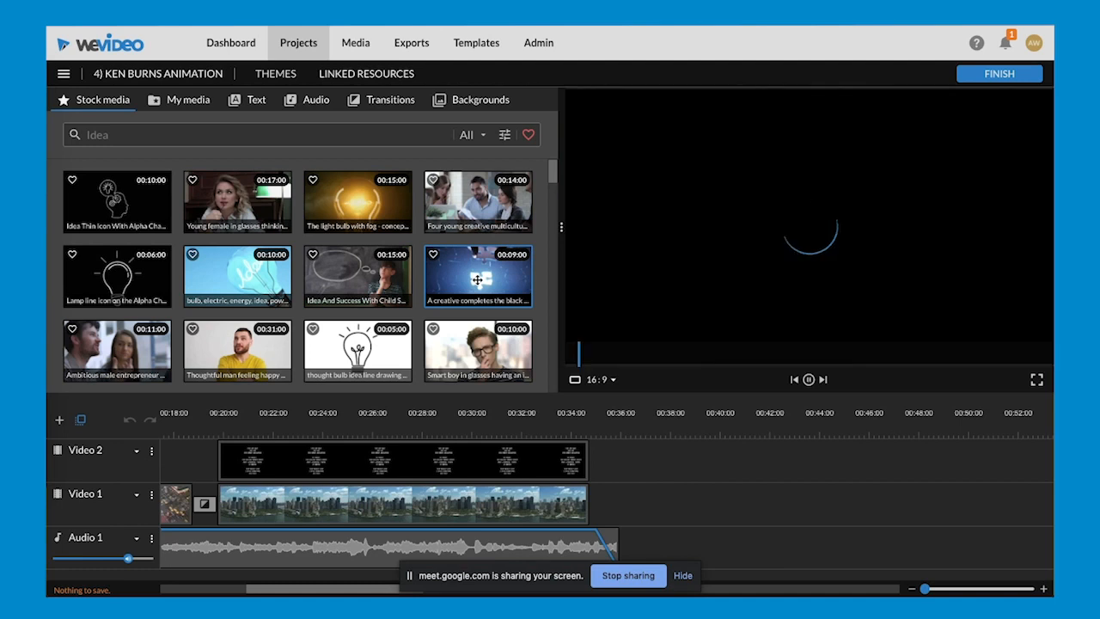
left_click_drag(477, 280, 735, 473)
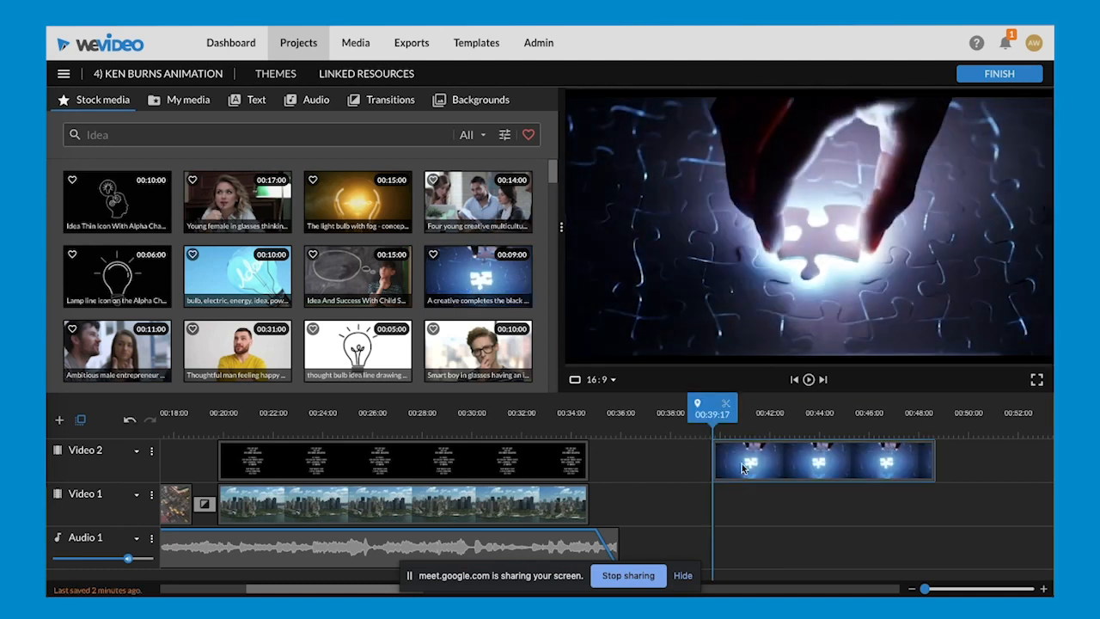
left_click(744, 465)
double_click(744, 465)
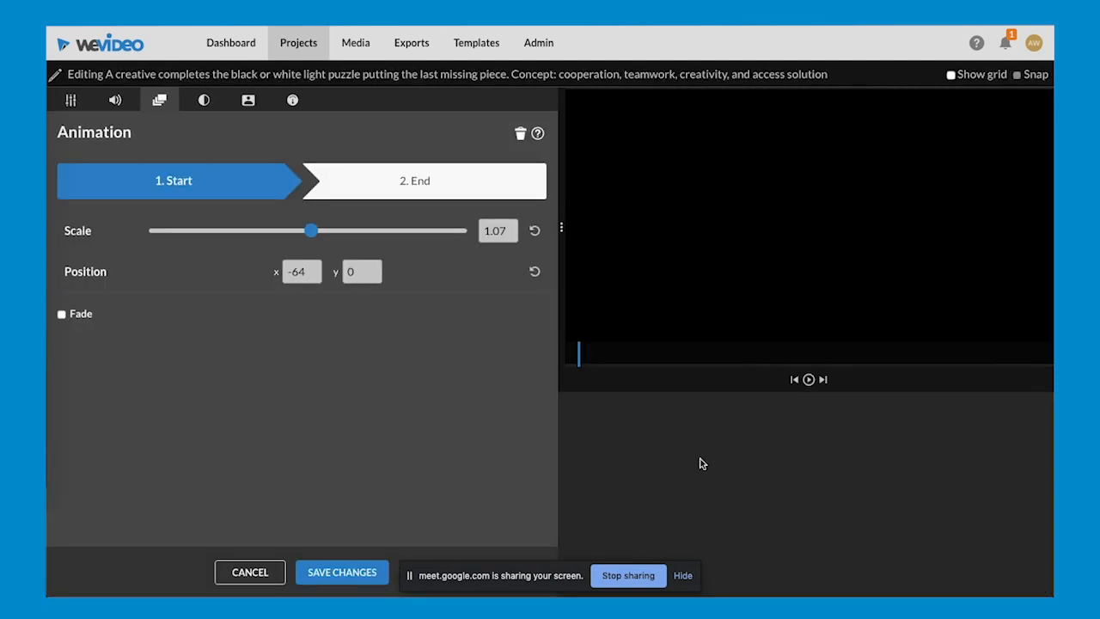
- Enlarge the puzzle clip in its animation's start frame and shift its position in the preview
left_click(621, 357)
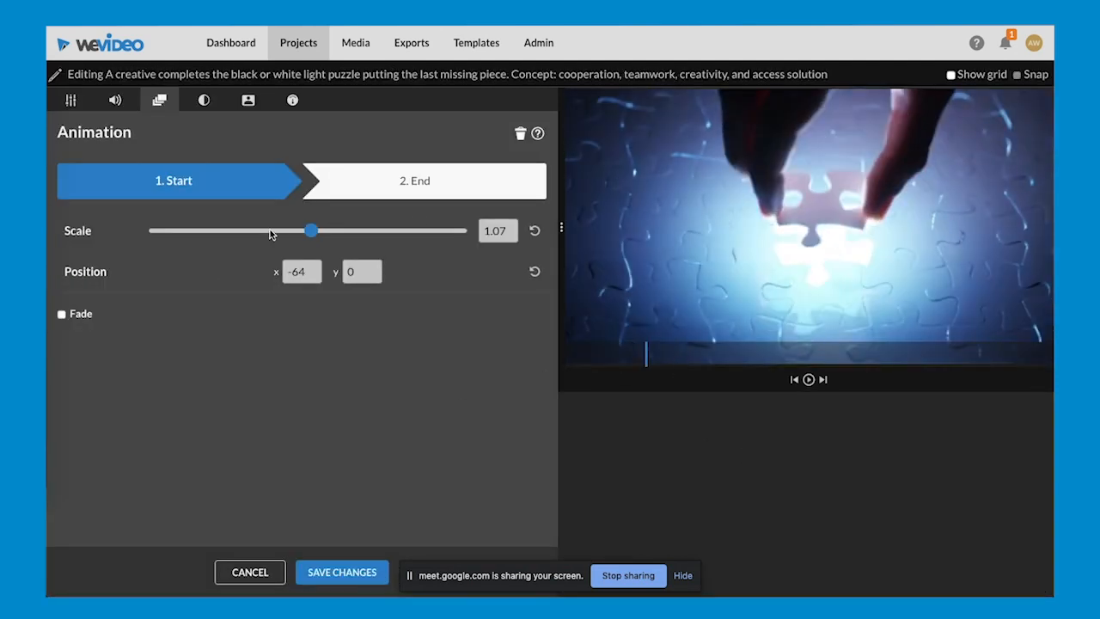
left_click_drag(311, 230, 340, 231)
left_click_drag(599, 196, 704, 249)
- Set the puzzle clip's end frame to scale 1.88 at position x -1103, y -561, and save the changes
left_click(467, 179)
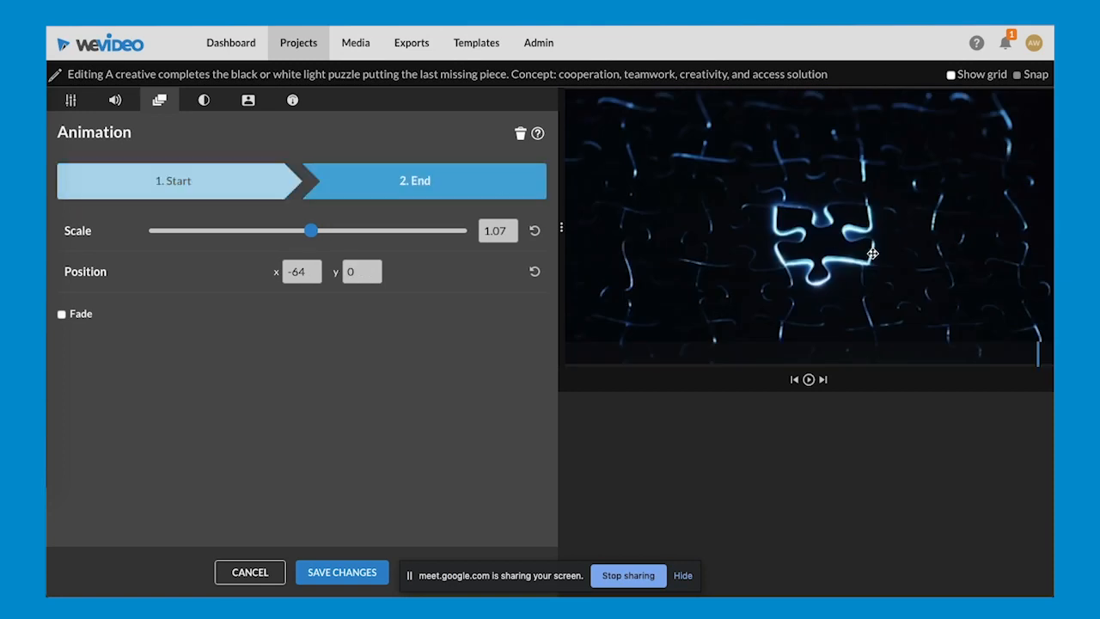
left_click_drag(729, 233, 700, 209)
left_click_drag(311, 232, 342, 232)
left_click_drag(714, 249, 704, 247)
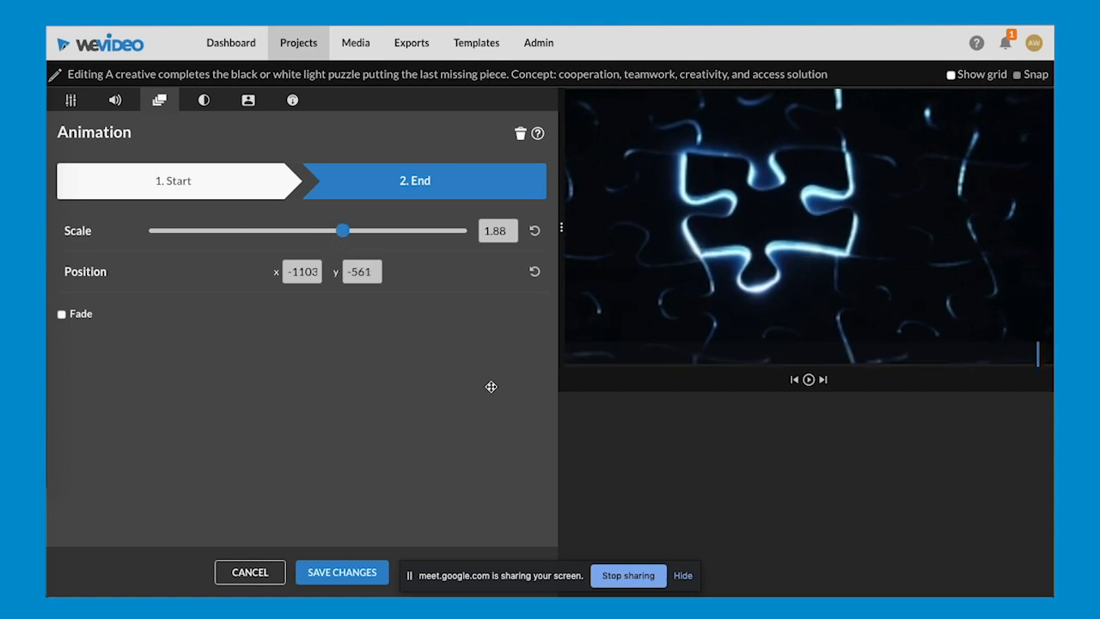
left_click(335, 574)
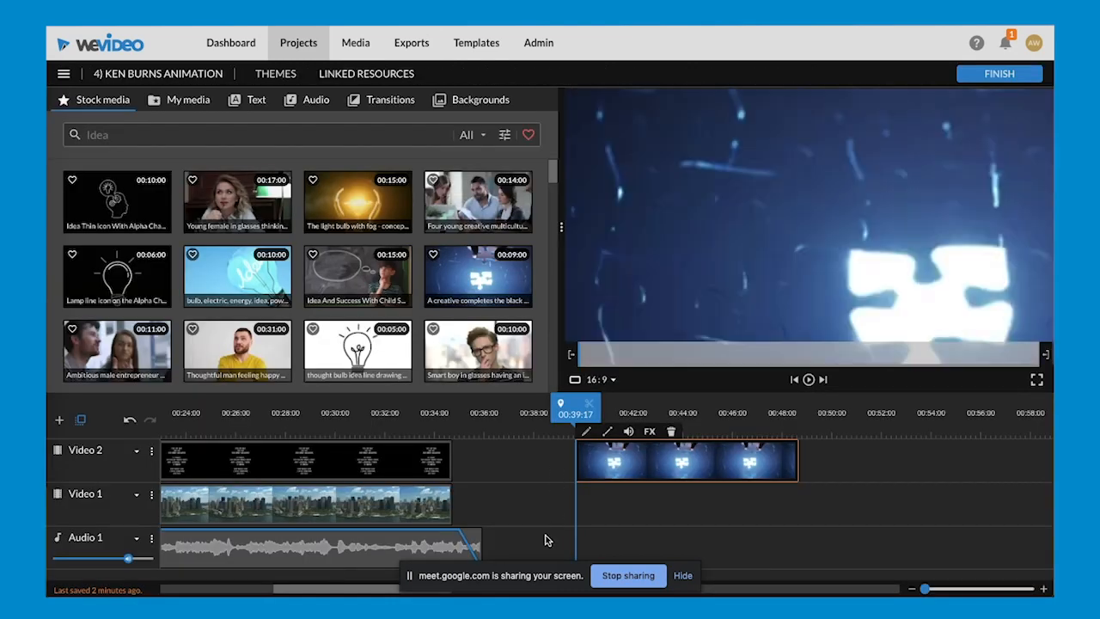
- Play the animated puzzle clip from 00:39:17 to 00:47:14, and return to the beginning of the timeline
key("space")
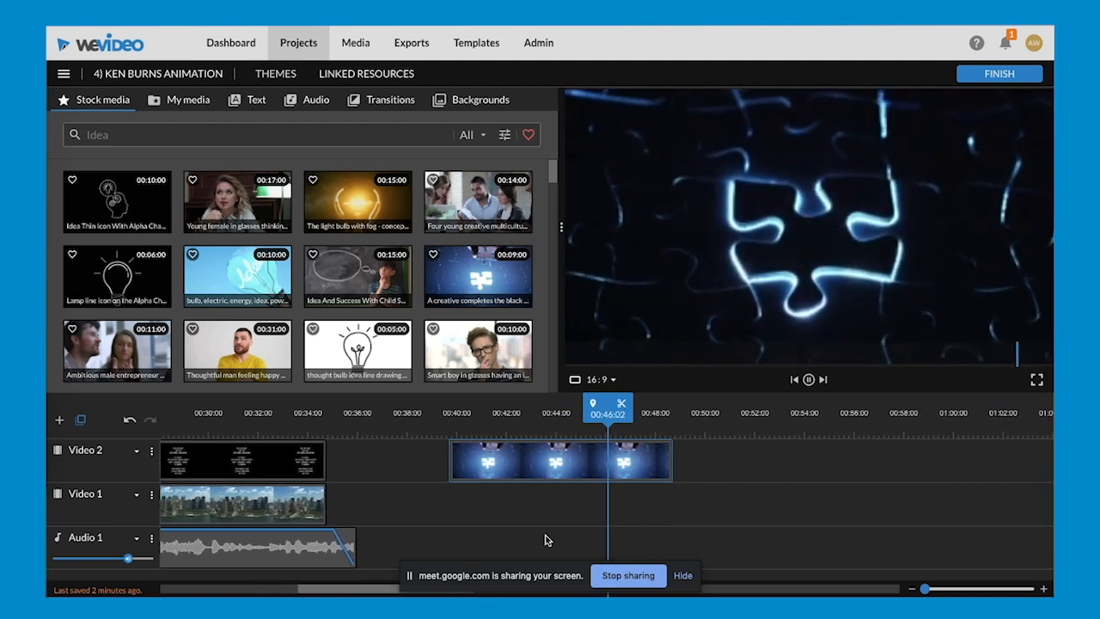
left_click(420, 477)
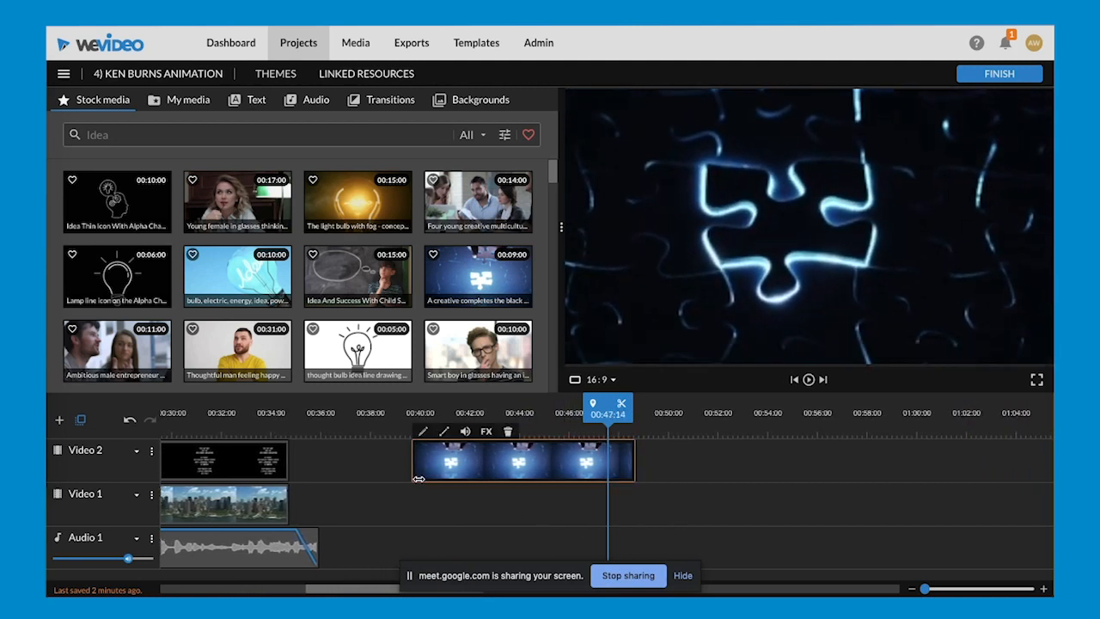
scroll(420, 480, "left", 5)
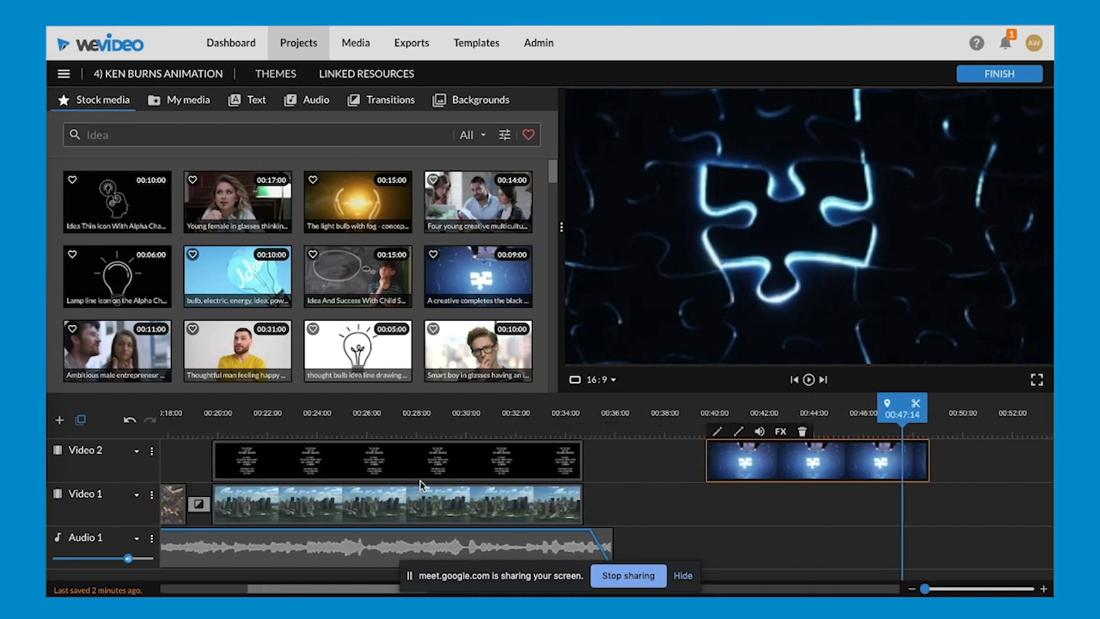
scroll(420, 483, "left", 8)
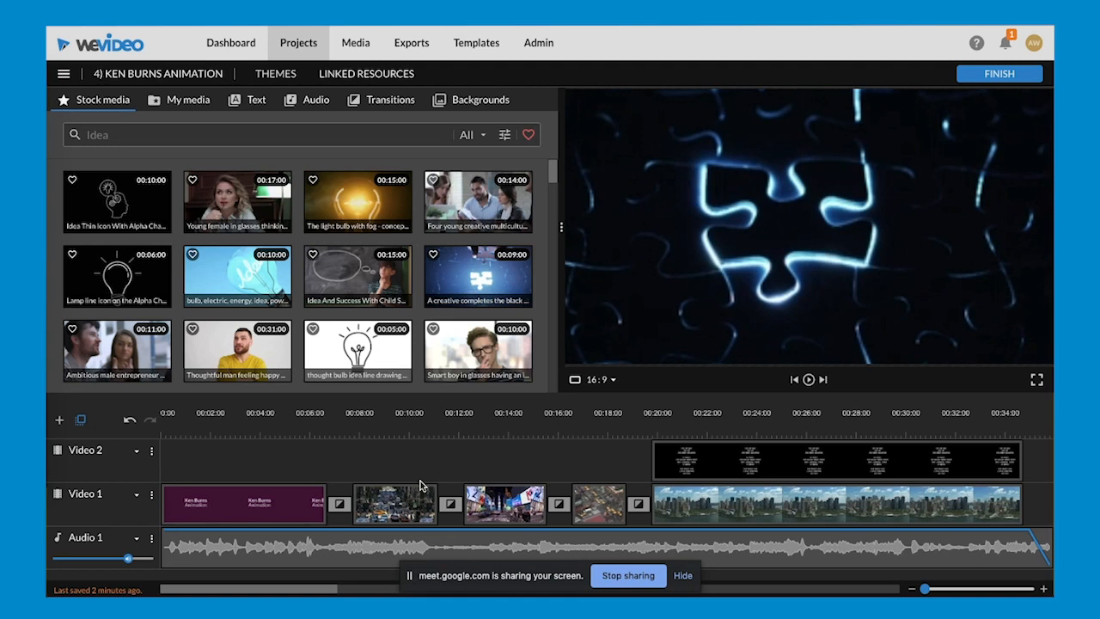
- Preview the End credits title over the skyline at 00:20:08, and delete the puzzle clip from Video 2
left_click(661, 464)
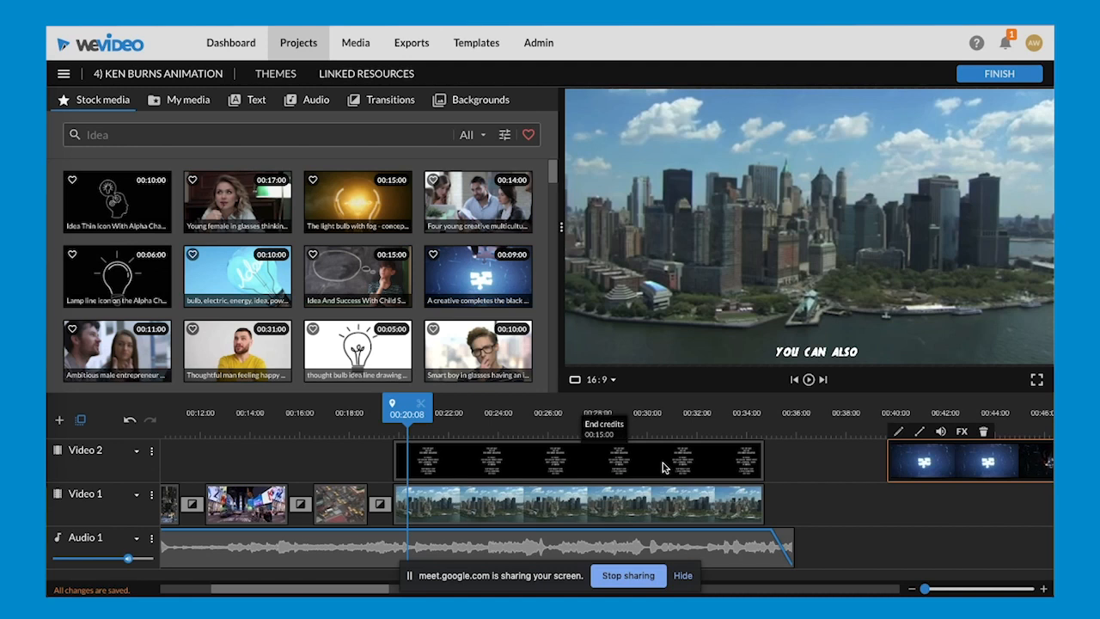
scroll(796, 508, "right", 1)
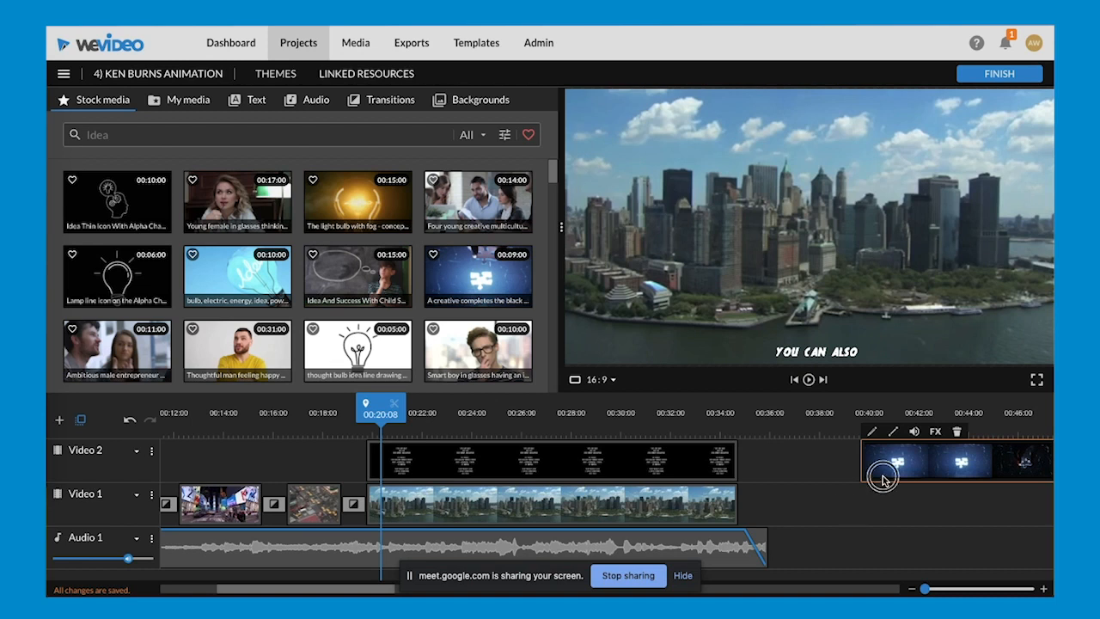
key("Delete")
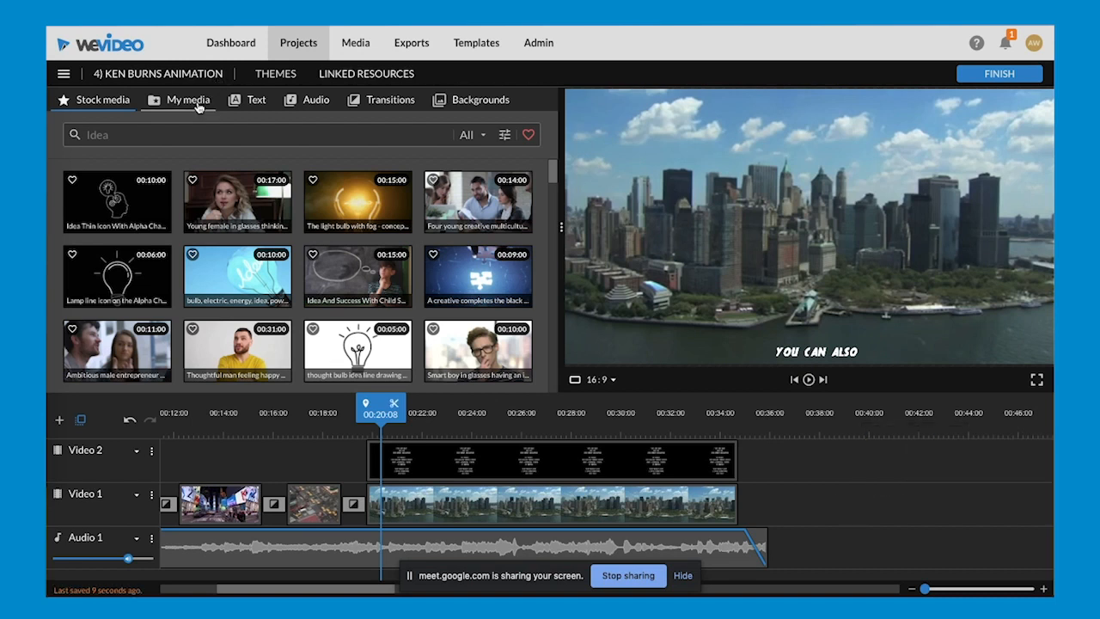
- Place the wallpaper-96490 beach image from the personal media on Video 1 at 00:39:06
left_click(187, 99)
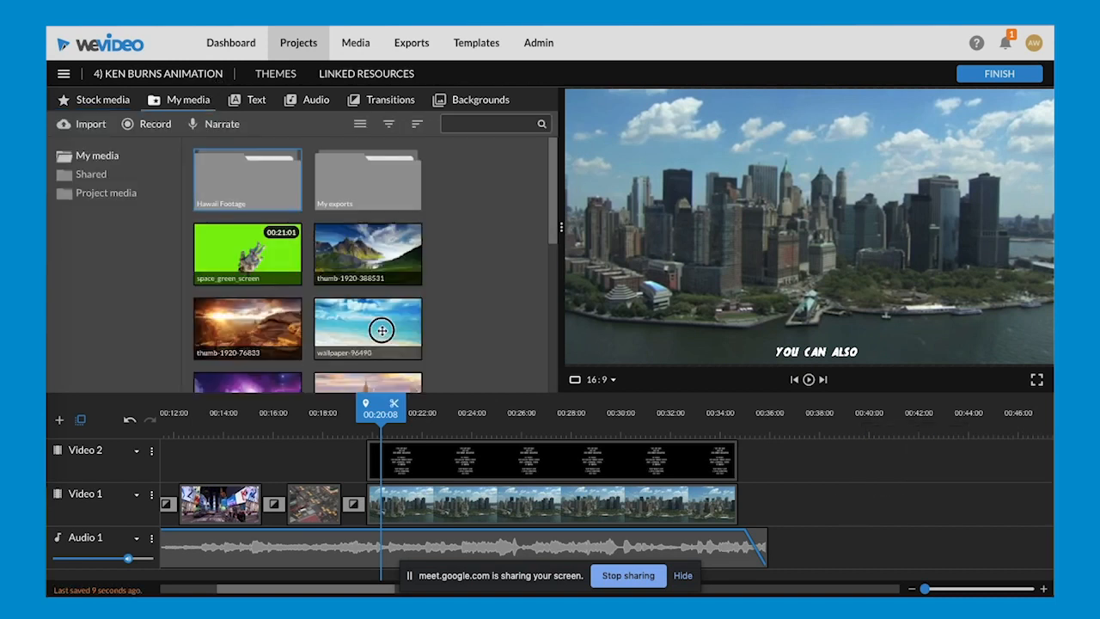
left_click(382, 331)
left_click_drag(382, 331, 871, 501)
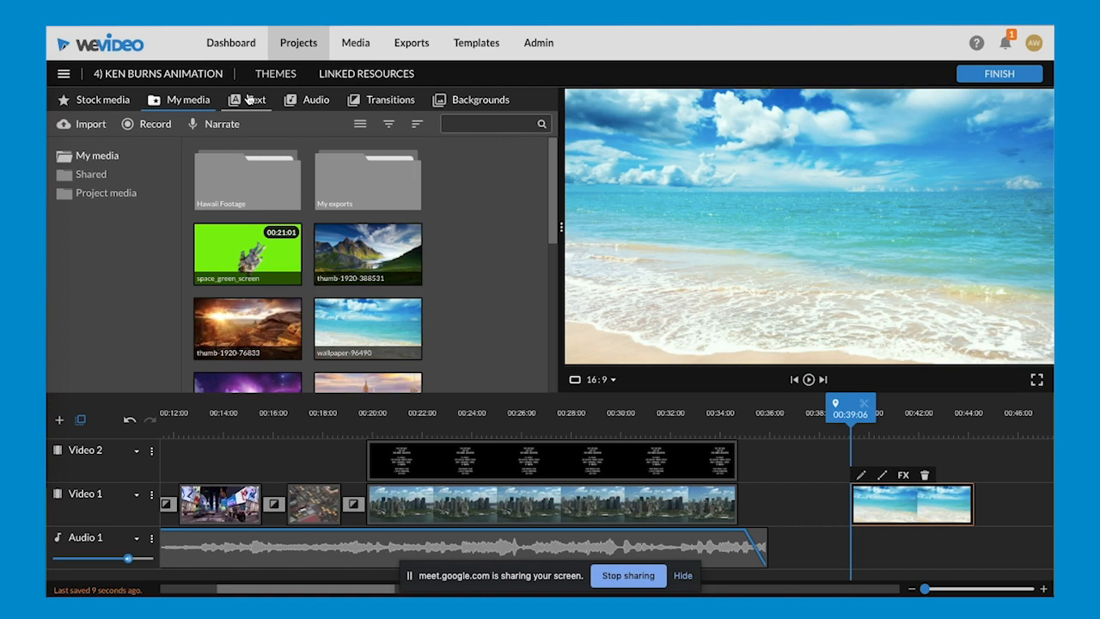
- Place the static End credits title on Video 2 above the beach image at 00:39:06, and preview it
left_click(248, 102)
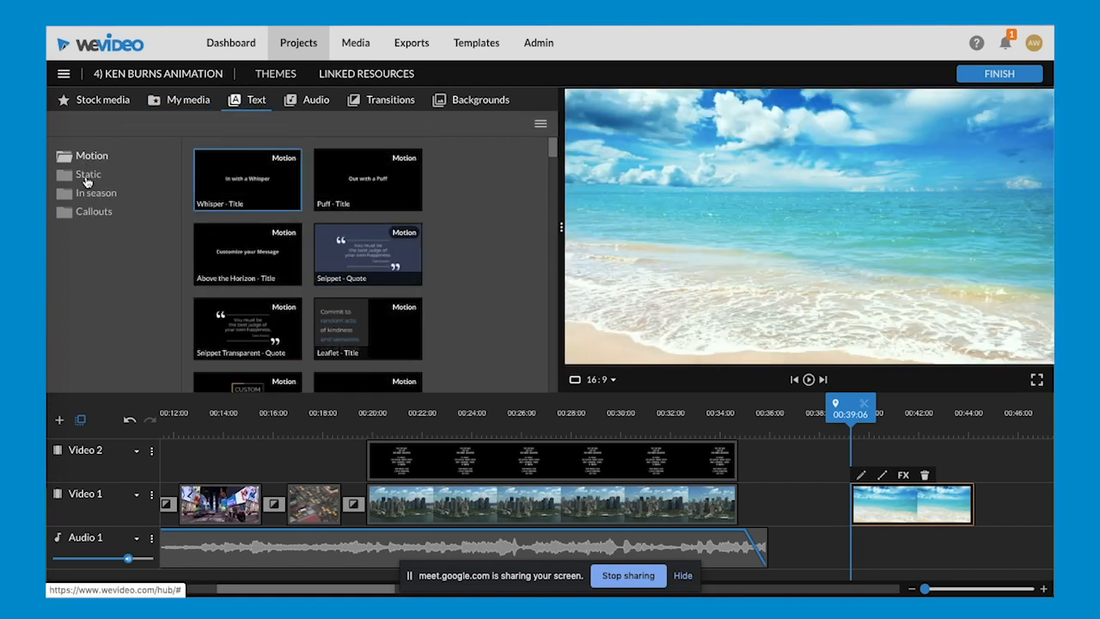
left_click(86, 179)
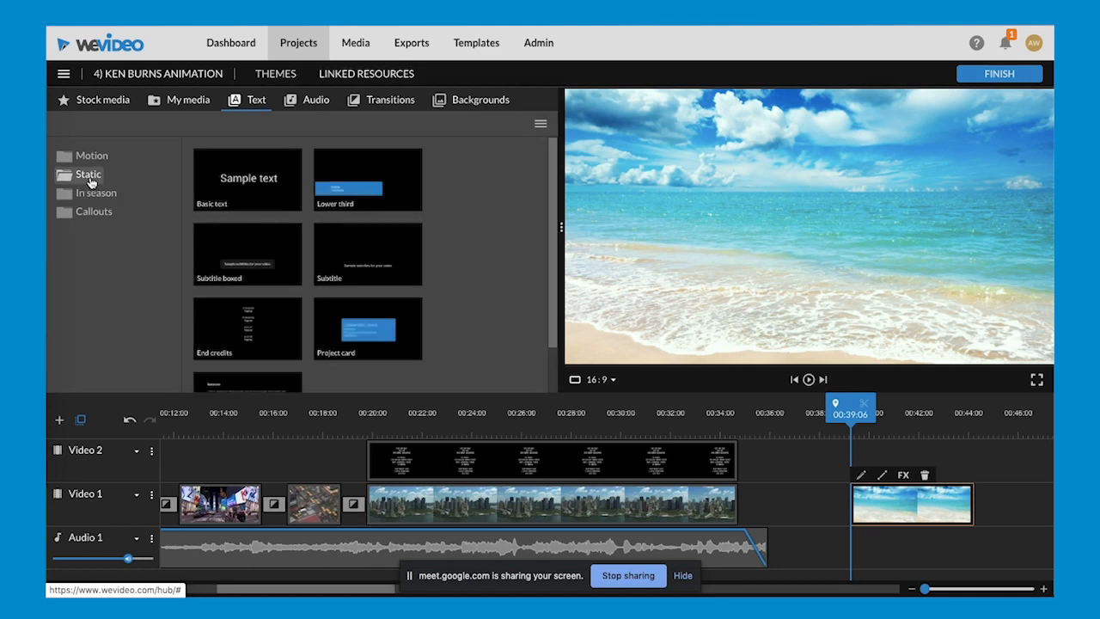
scroll(311, 260, "down", 1)
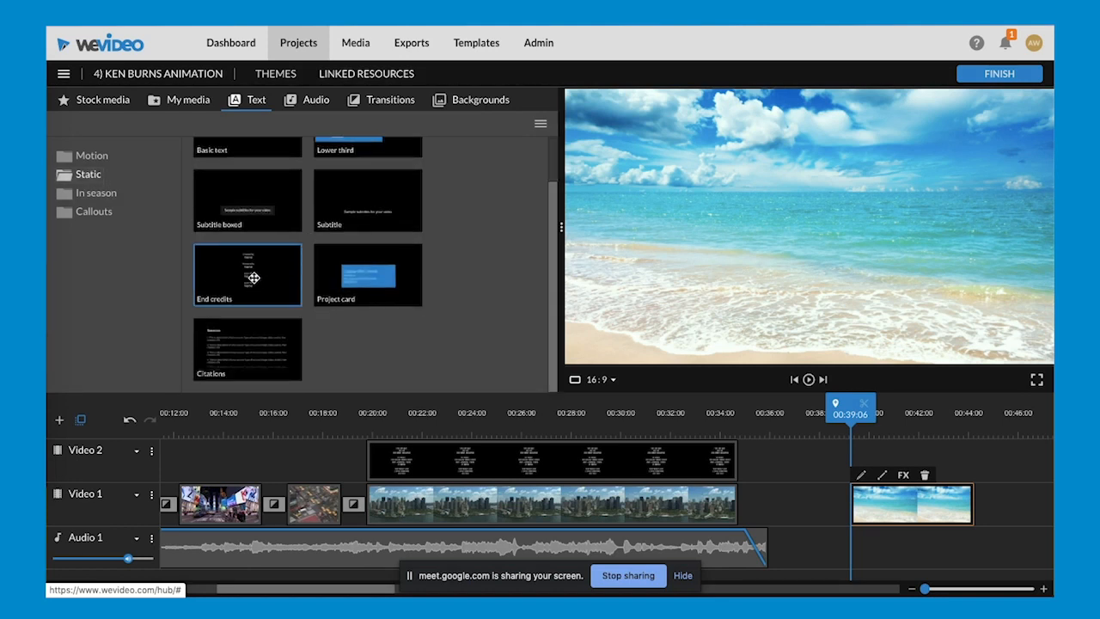
left_click_drag(253, 278, 873, 454)
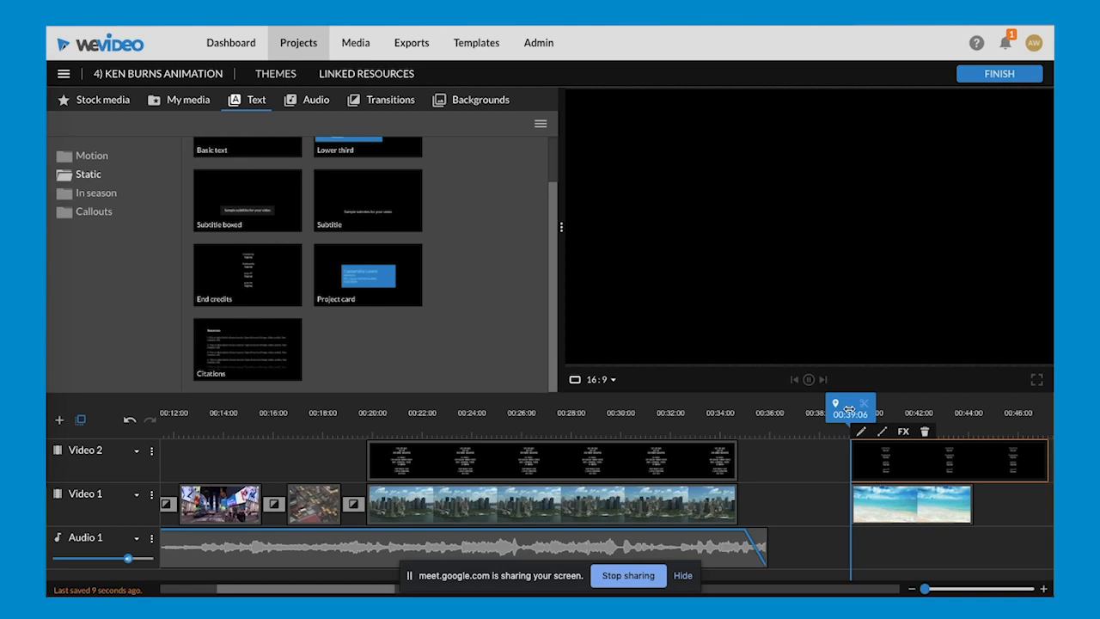
left_click_drag(849, 406, 856, 406)
key("space")
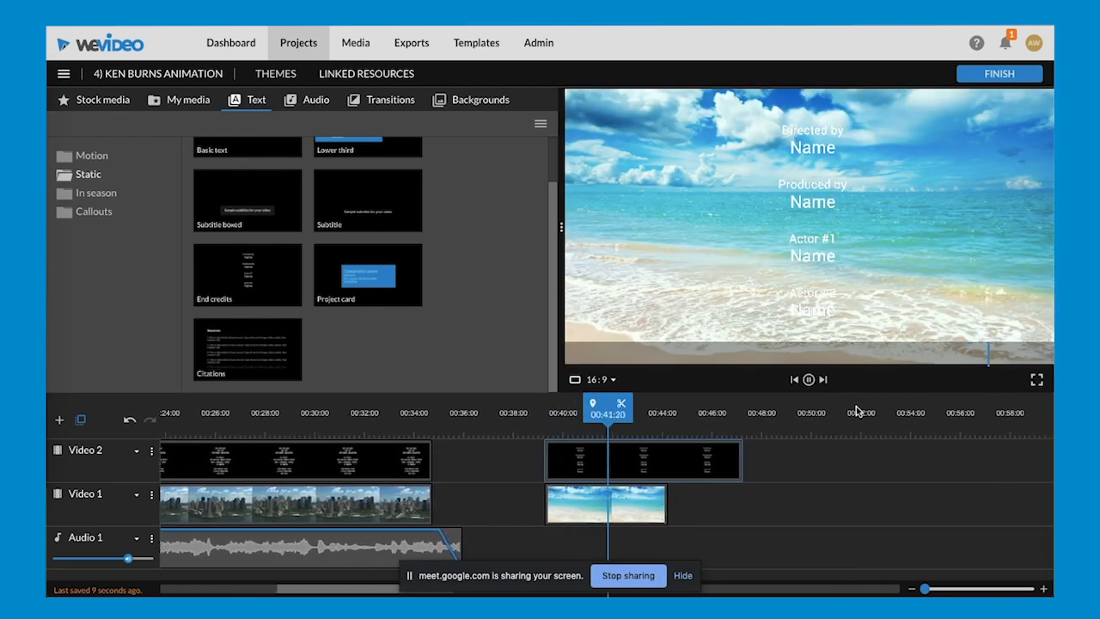
- Open the End credits title over the beach image for editing, and set its animation start position to x 185, y 914
left_click(566, 474)
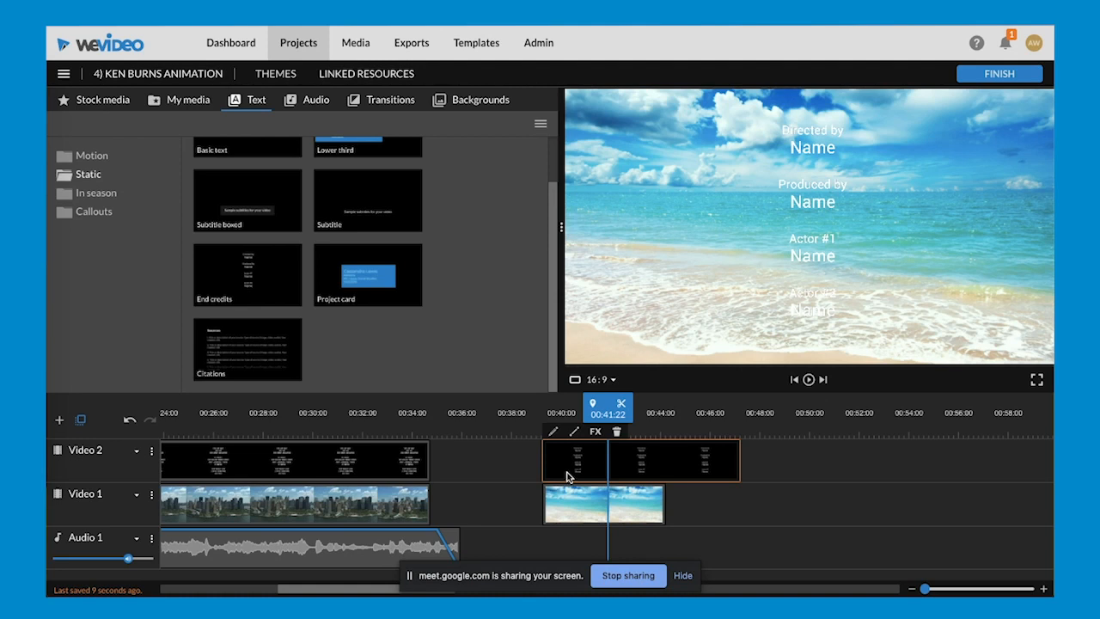
double_click(567, 475)
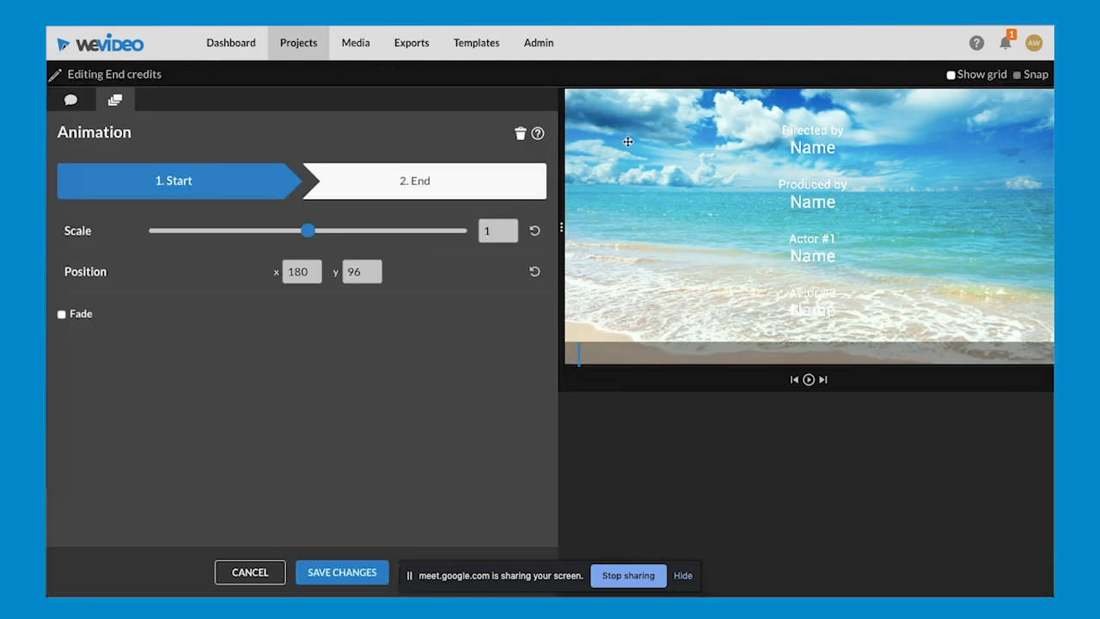
left_click_drag(813, 135, 816, 350)
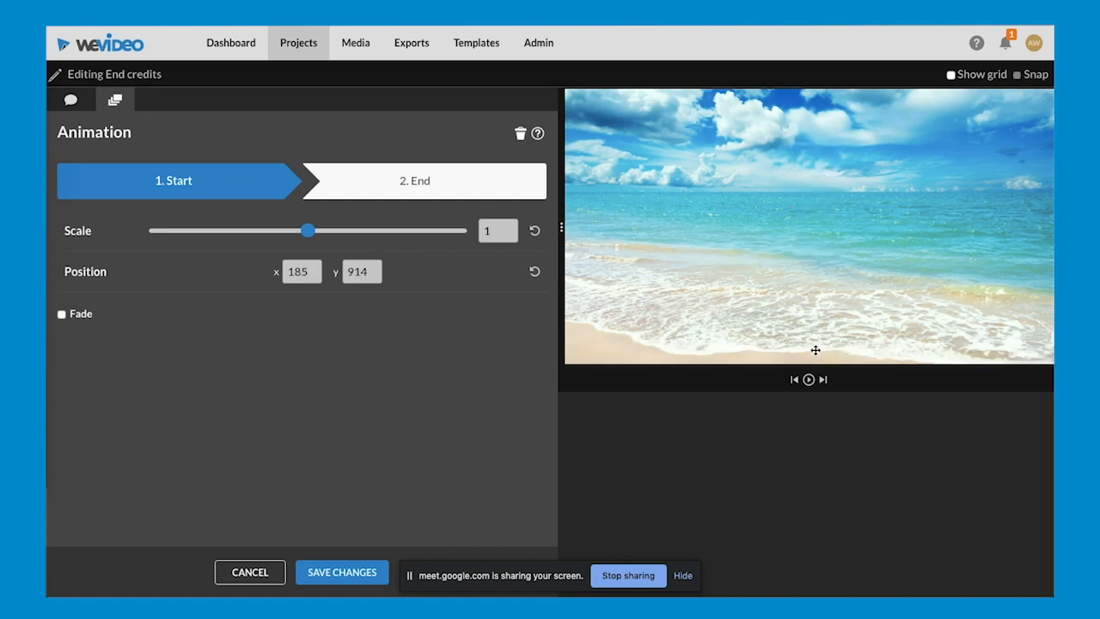
- Set the credits' animation end position to x 177, y -755, save the changes, and play the rolling credits
left_click(414, 194)
left_click_drag(813, 300, 820, 93)
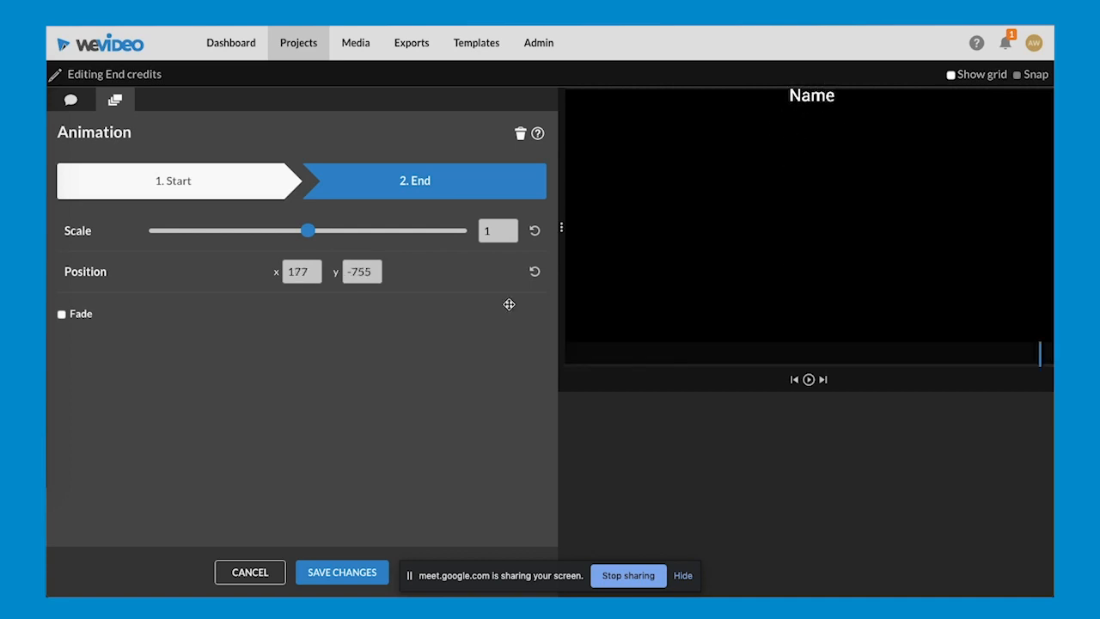
left_click(349, 570)
left_click_drag(601, 407, 542, 412)
key("space")
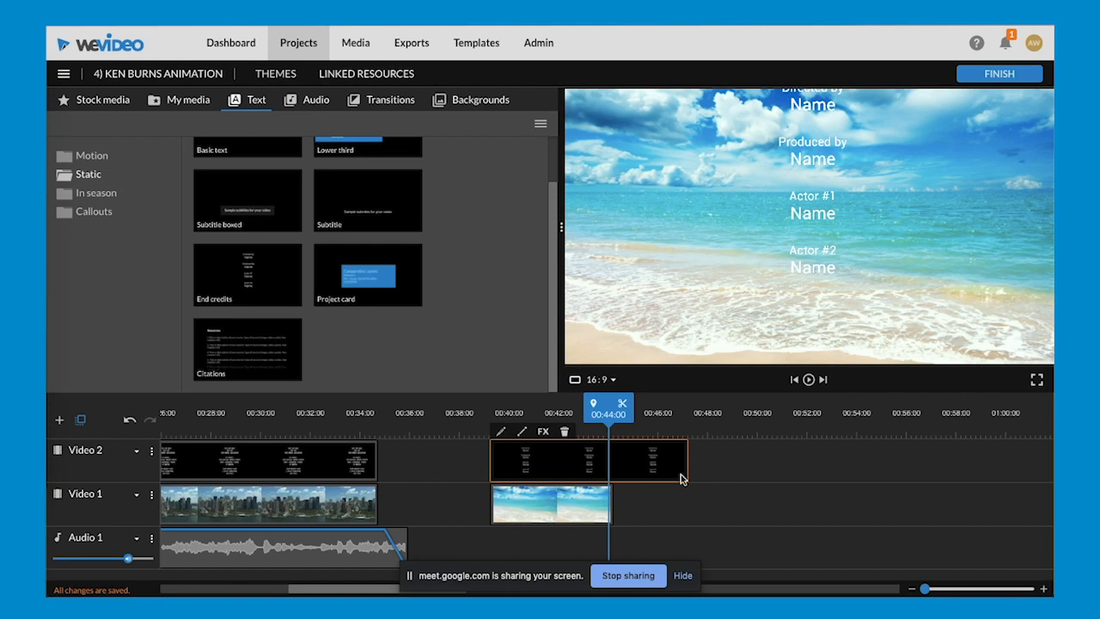
- Open the 5) Recording & Podcasting edit from the Tips & Tricks - Timeline project
left_click(300, 52)
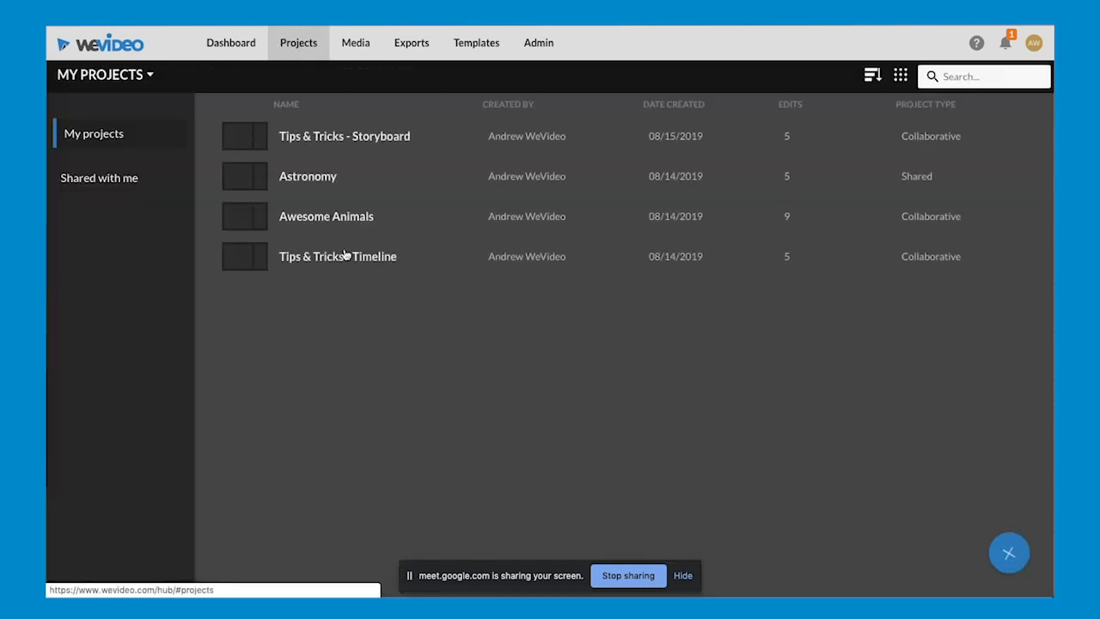
left_click(342, 261)
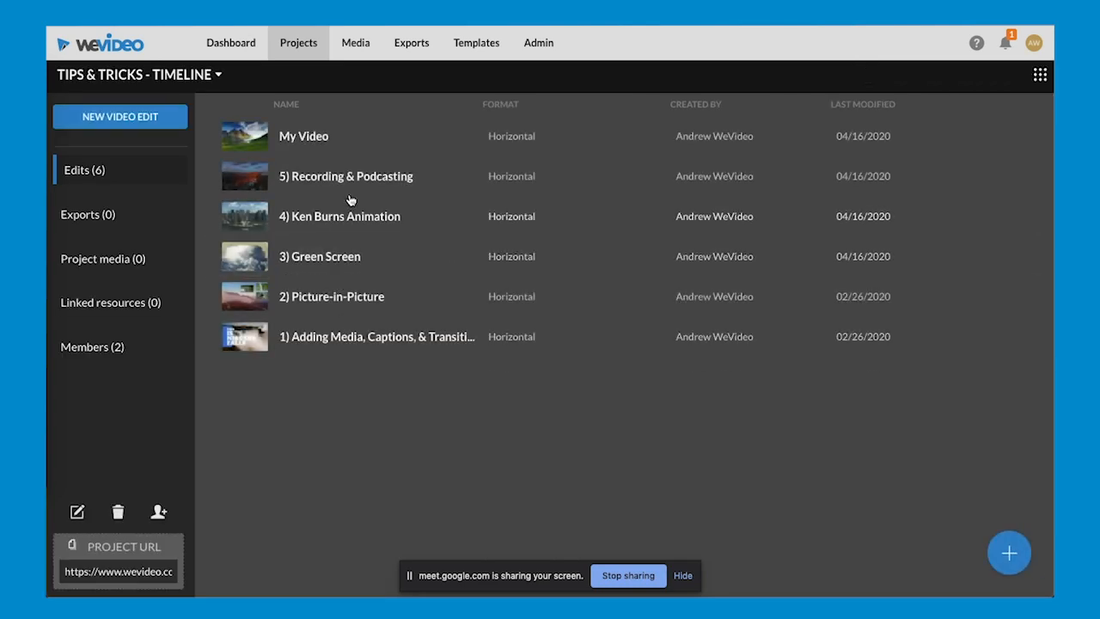
left_click(350, 184)
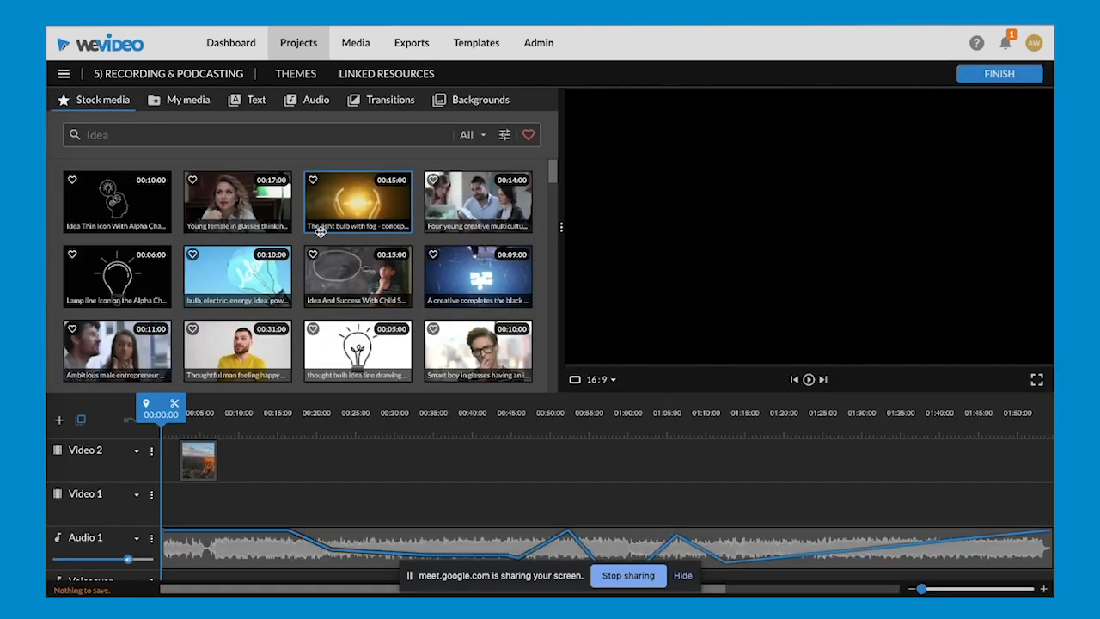
- View the webcam recording setup from the personal media, and close it without recording
left_click(181, 108)
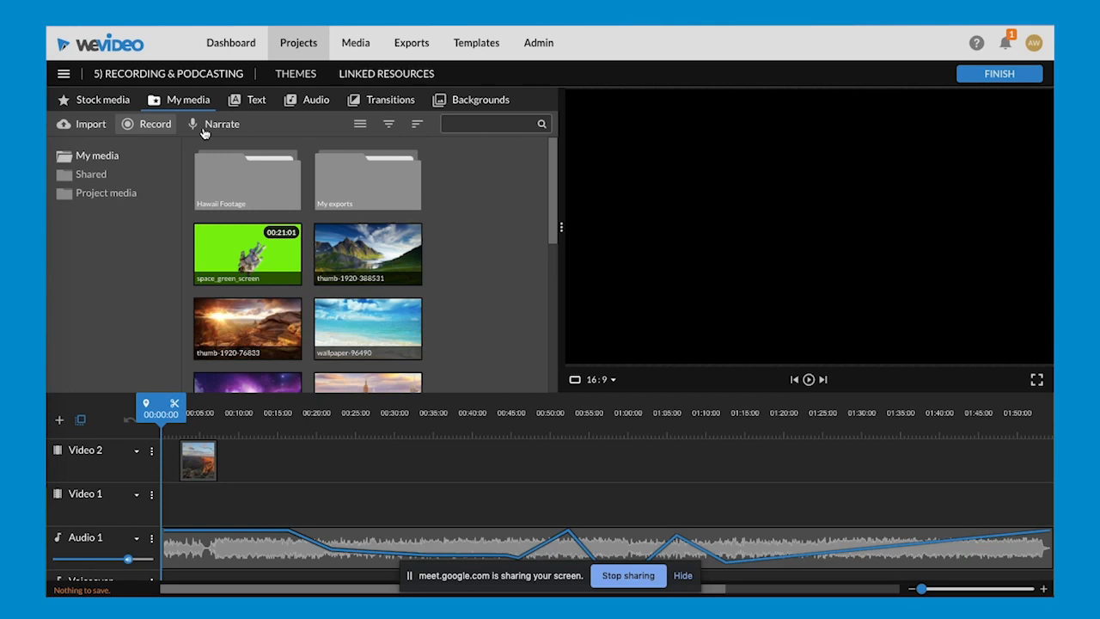
left_click(142, 125)
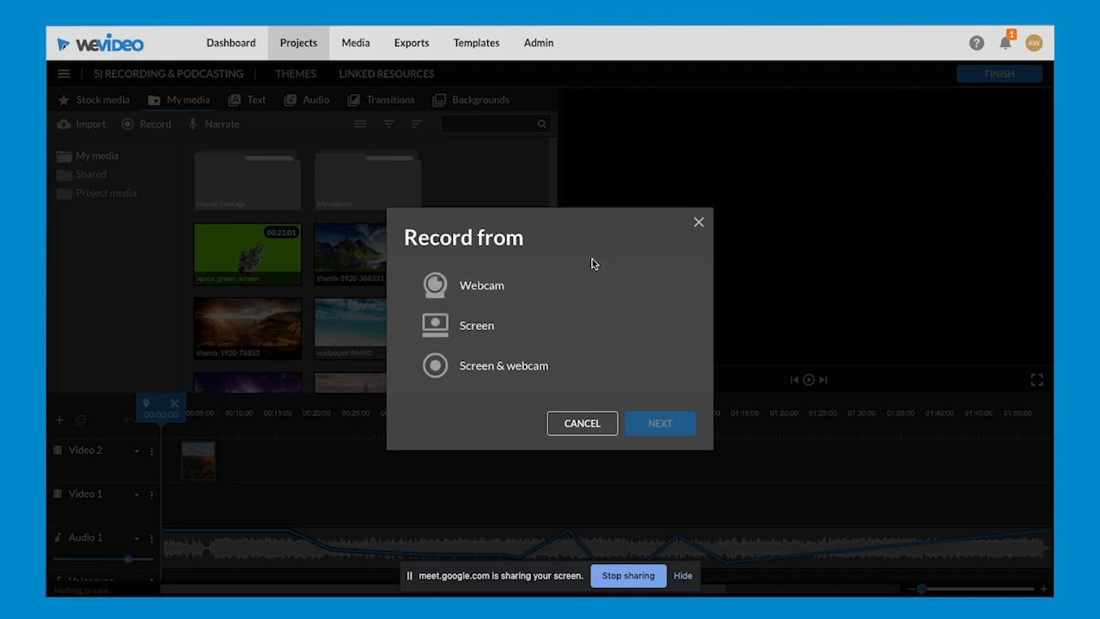
left_click(528, 292)
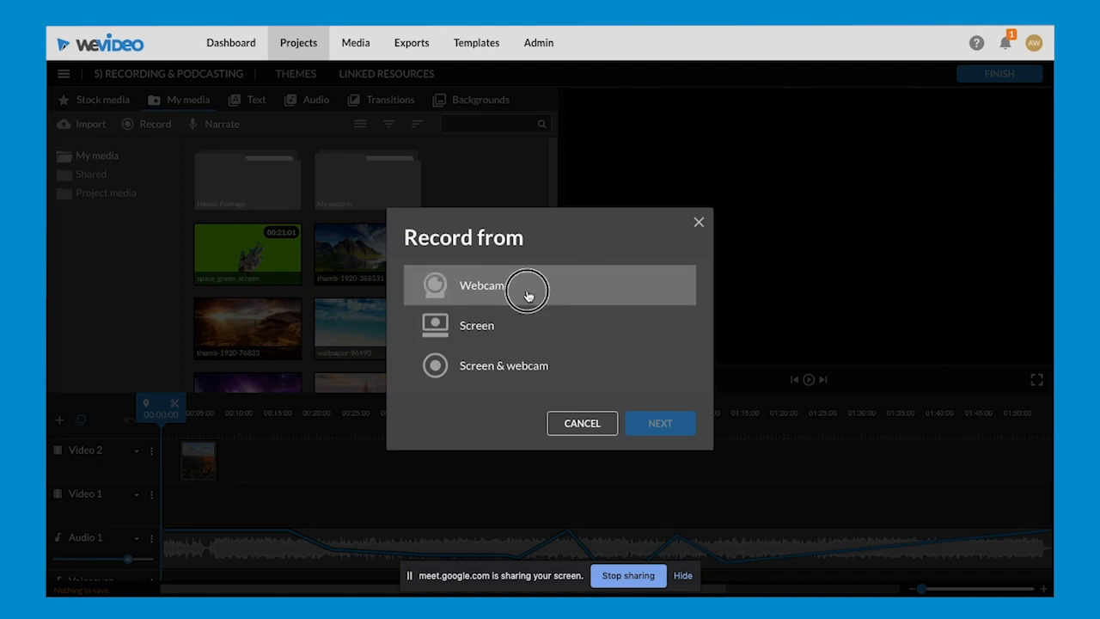
left_click(664, 426)
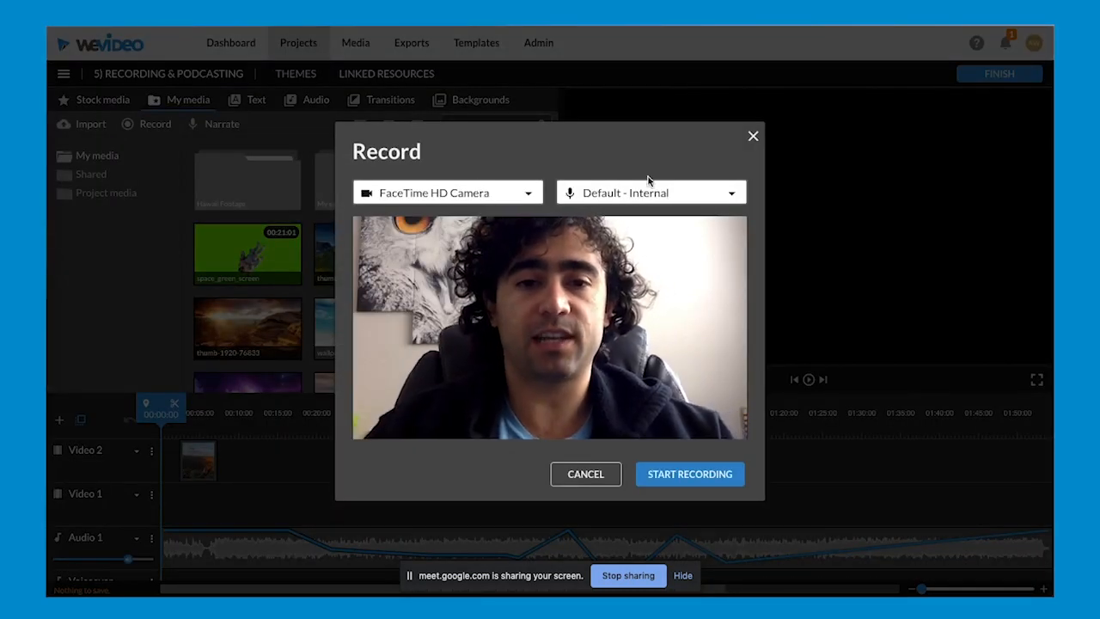
left_click(585, 474)
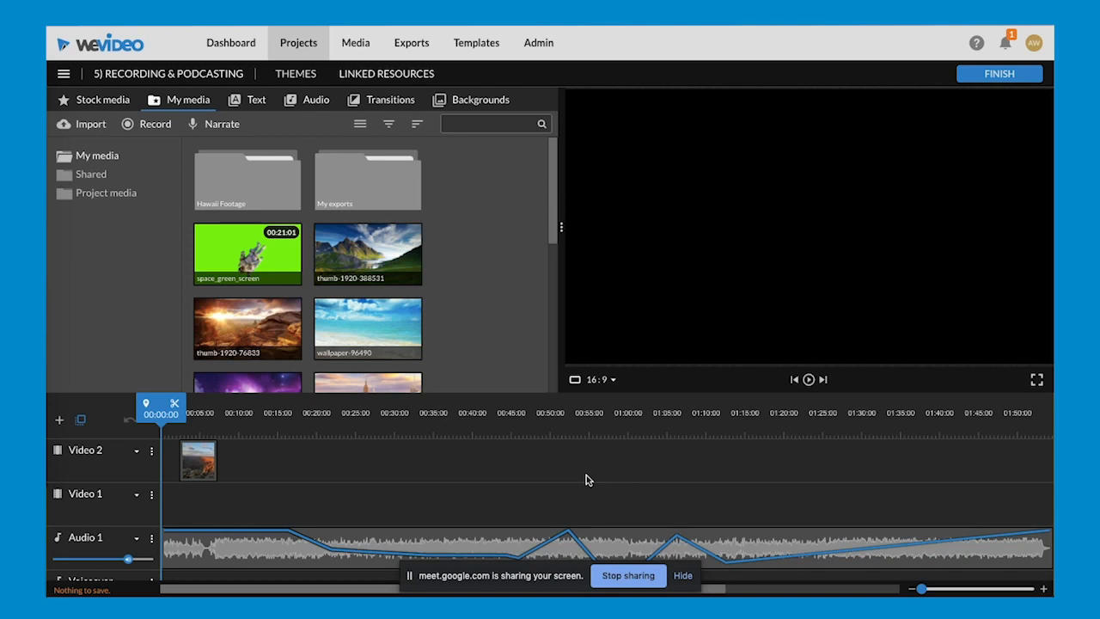
- View the screen recording setup through to the choice of screen to share, and cancel it
left_click(155, 125)
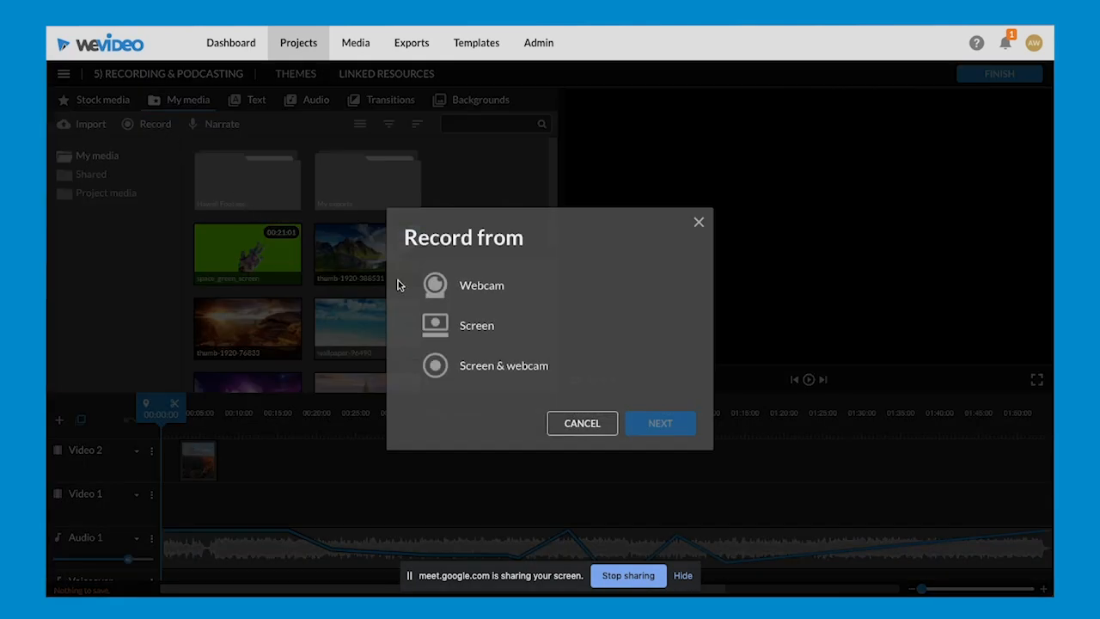
left_click(471, 324)
left_click(653, 423)
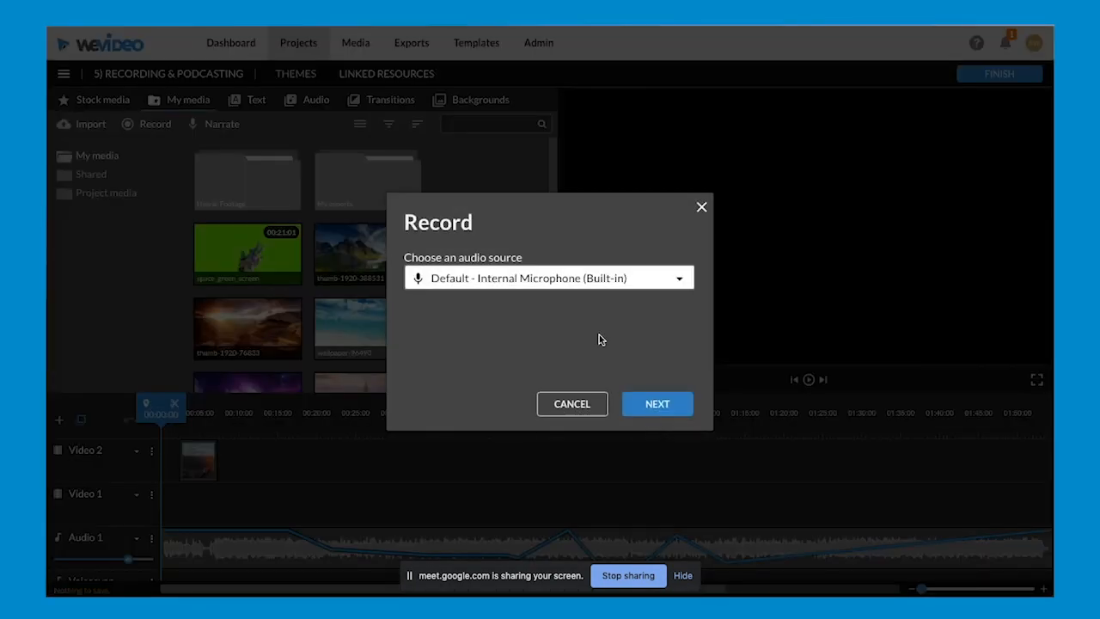
left_click(654, 409)
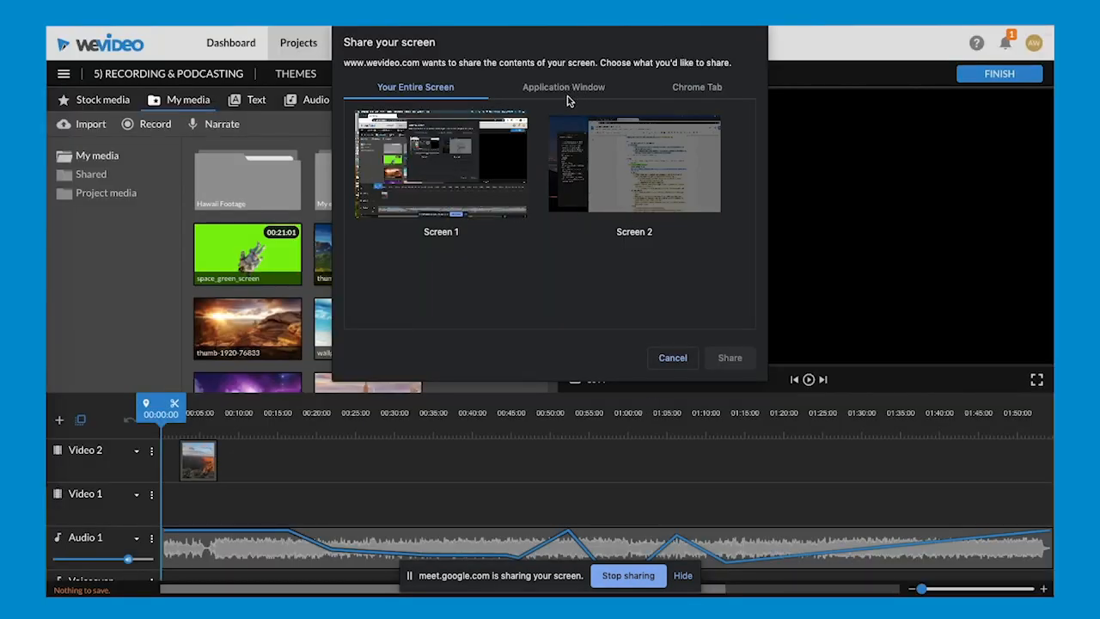
left_click(671, 358)
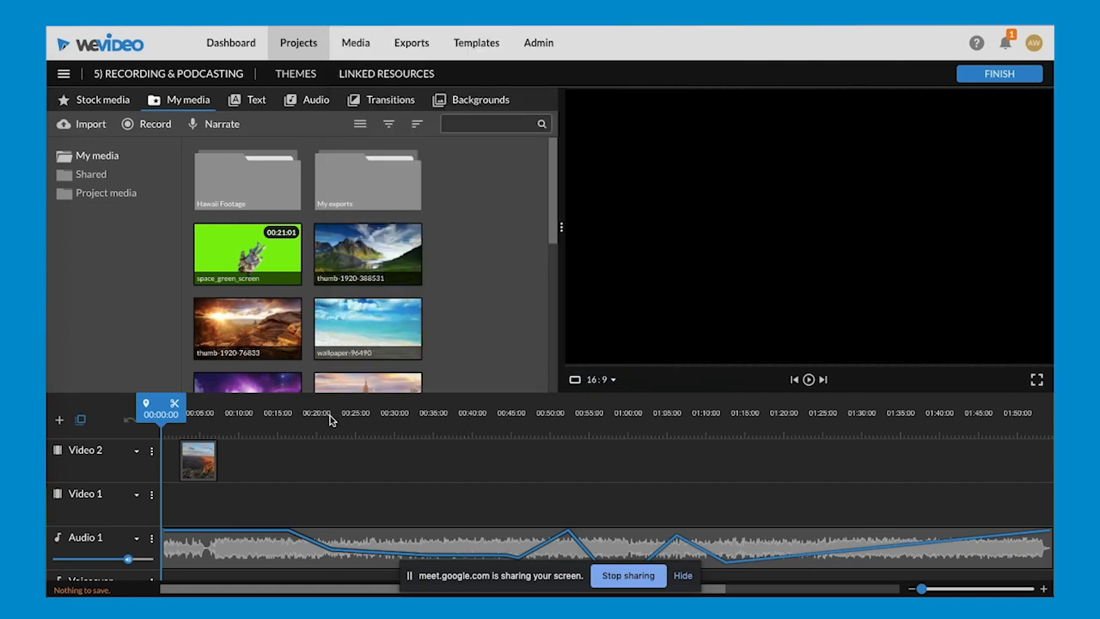
- Review the recording source options and the voice narration recorder, closing each without recording
left_click(144, 123)
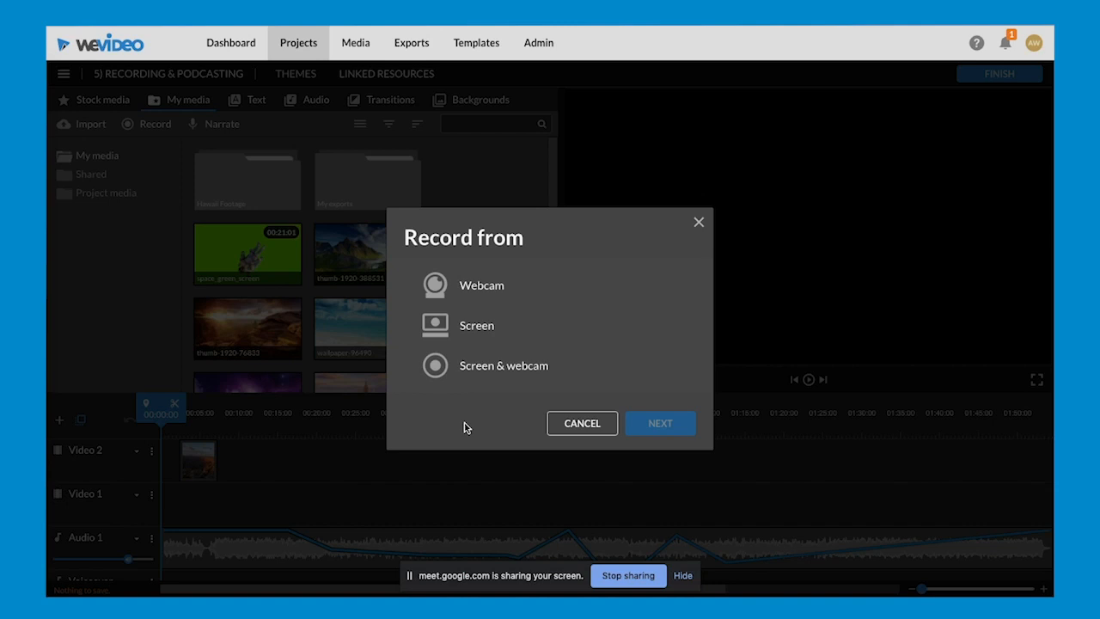
left_click(579, 426)
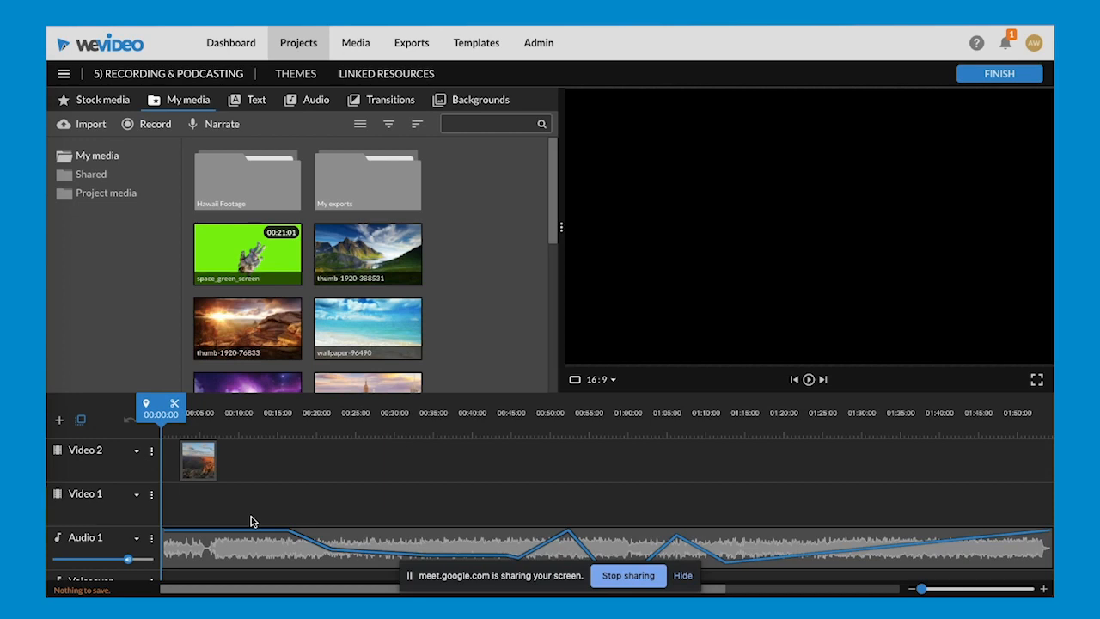
left_click(208, 128)
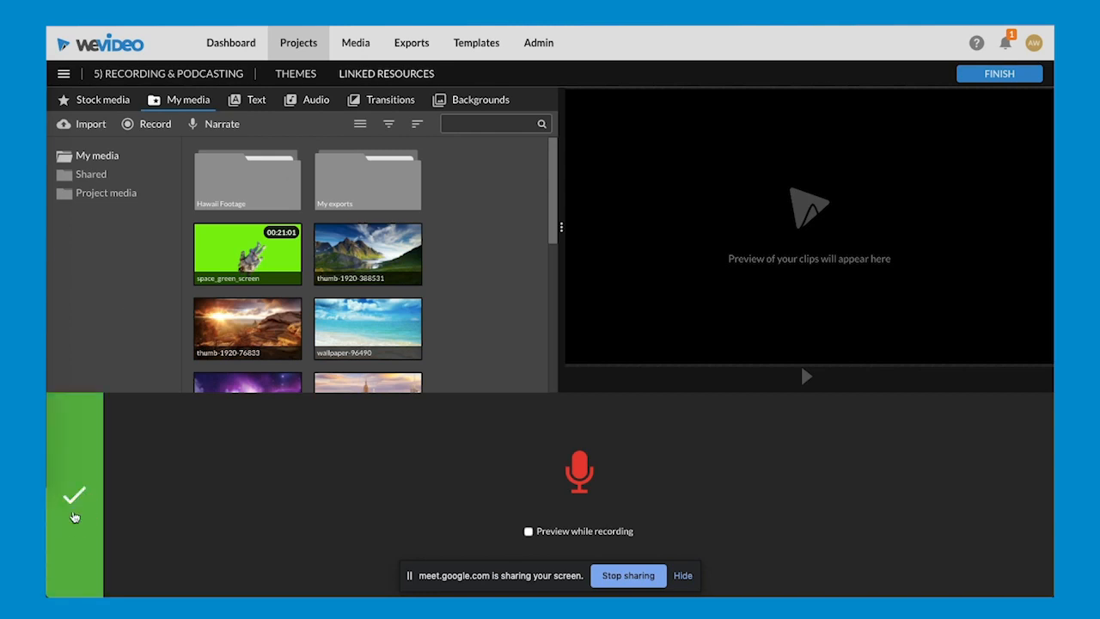
left_click(74, 516)
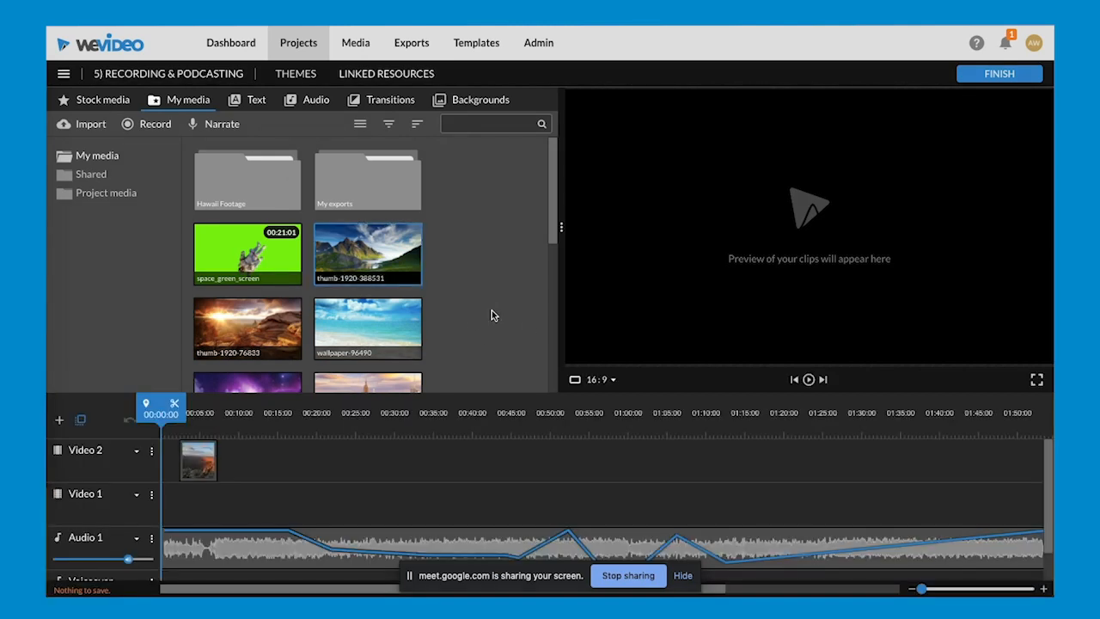
- Look at the audio option for adding a timeline track, and close the dialog without adding one
scroll(492, 315, "down", 1)
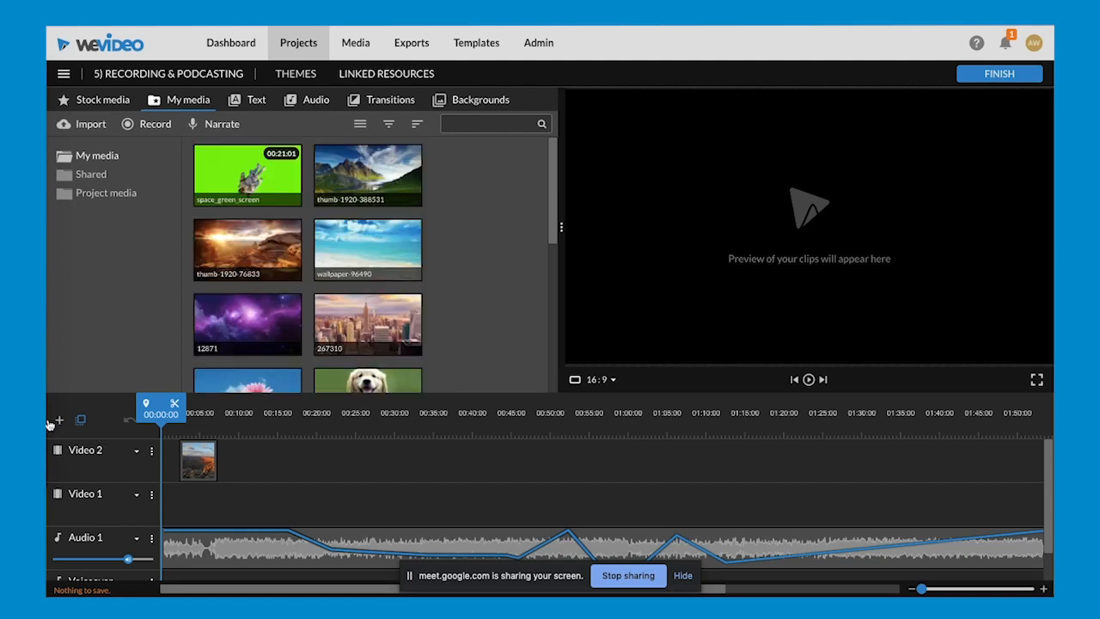
left_click(56, 420)
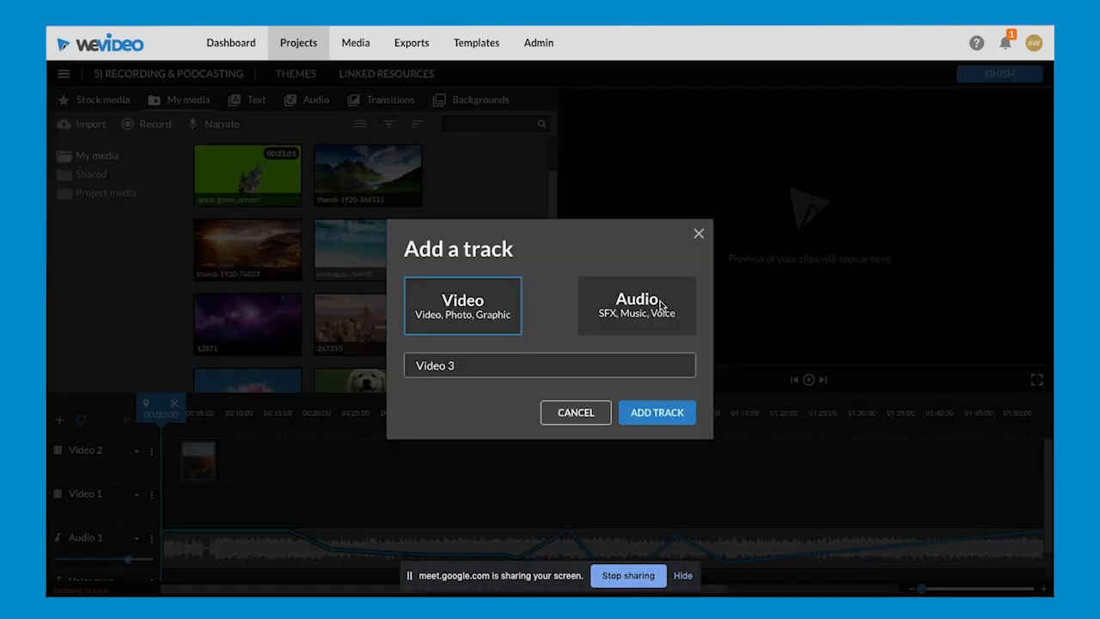
left_click(659, 306)
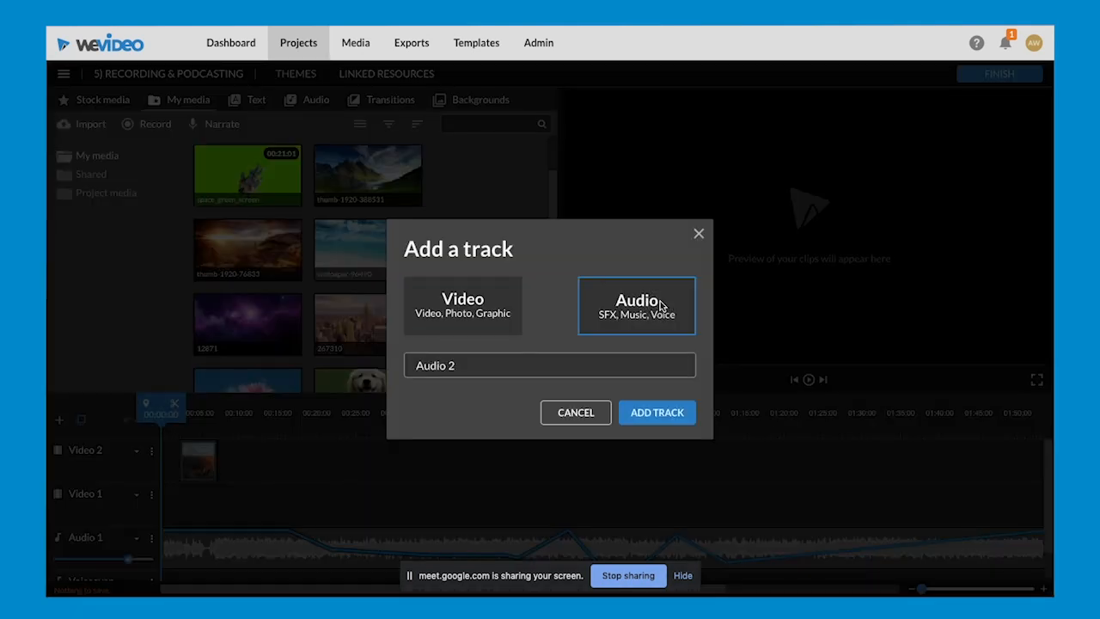
left_click(700, 237)
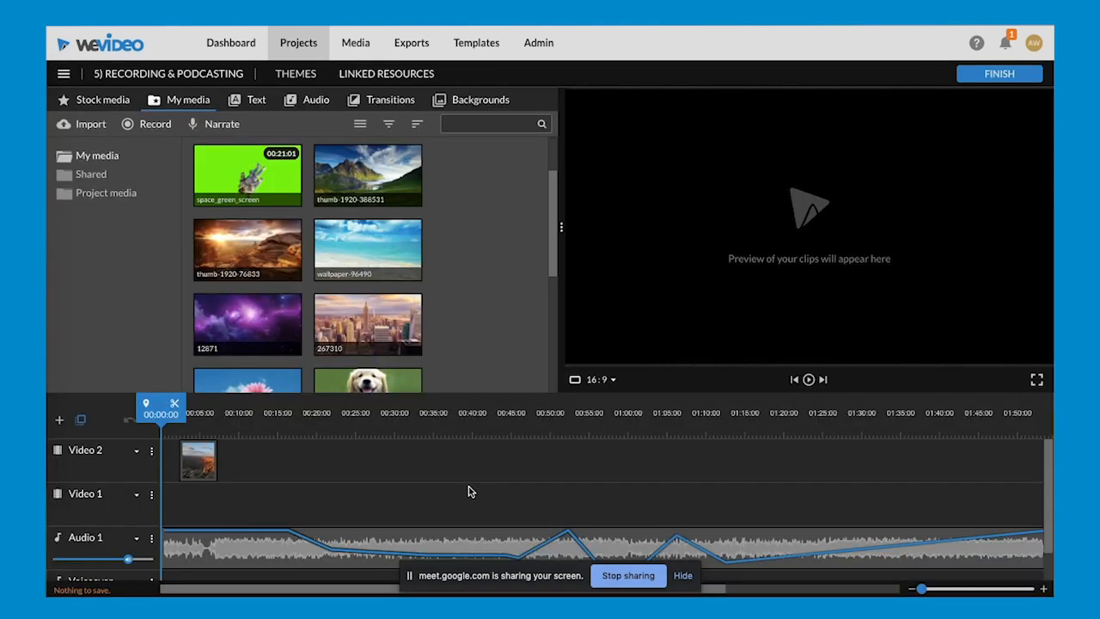
- Open the export options, compare audio-only with video export, and choose video with audio at HD 1280x720
left_click(978, 75)
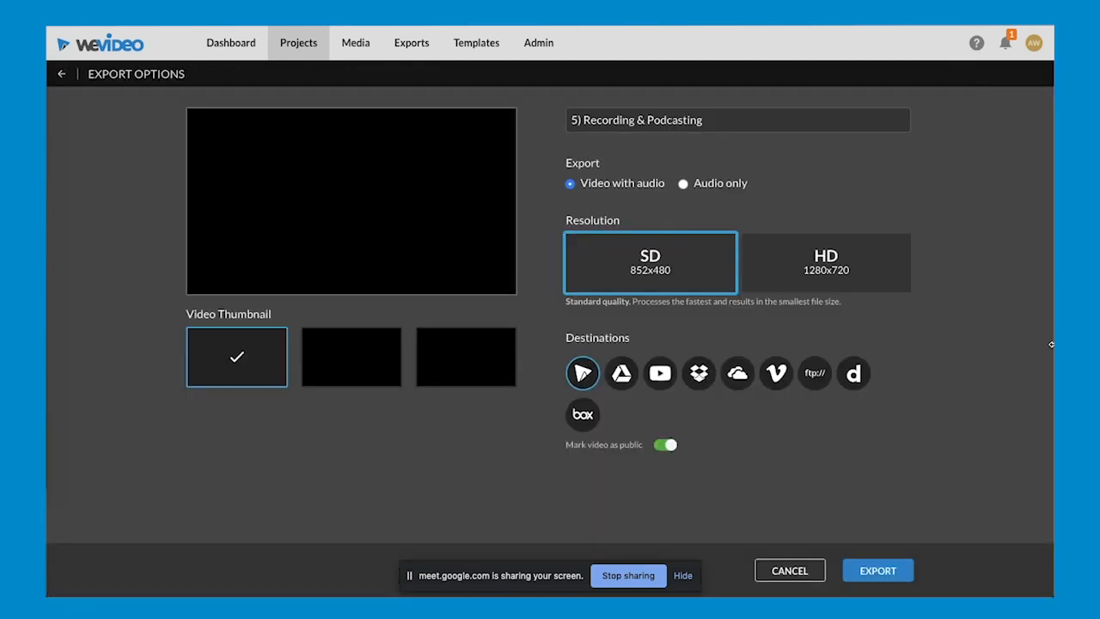
left_click(683, 184)
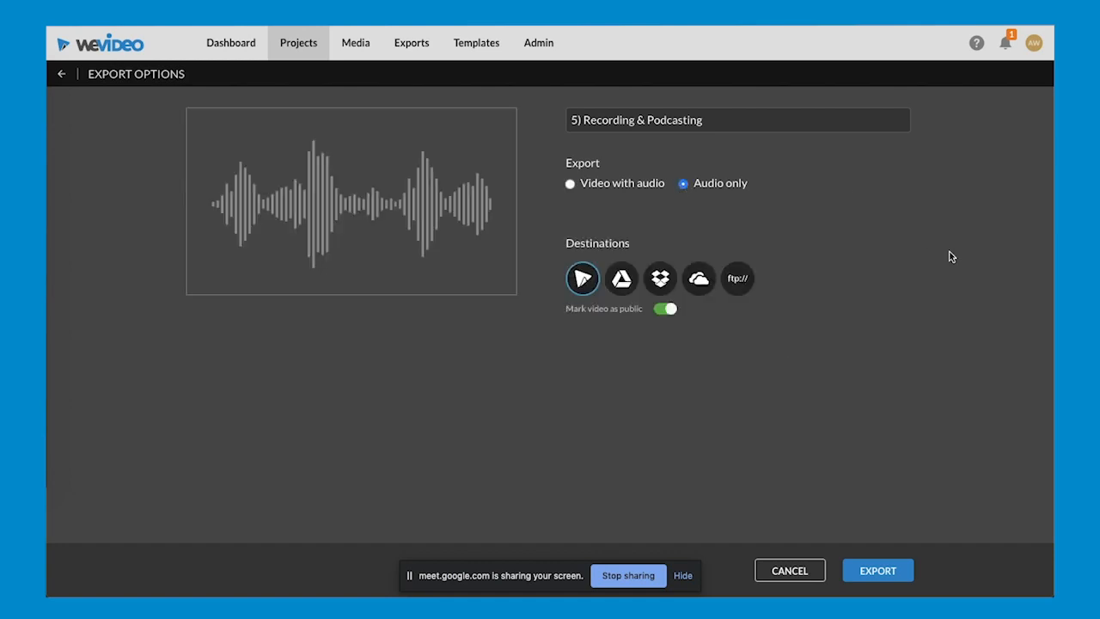
left_click(571, 185)
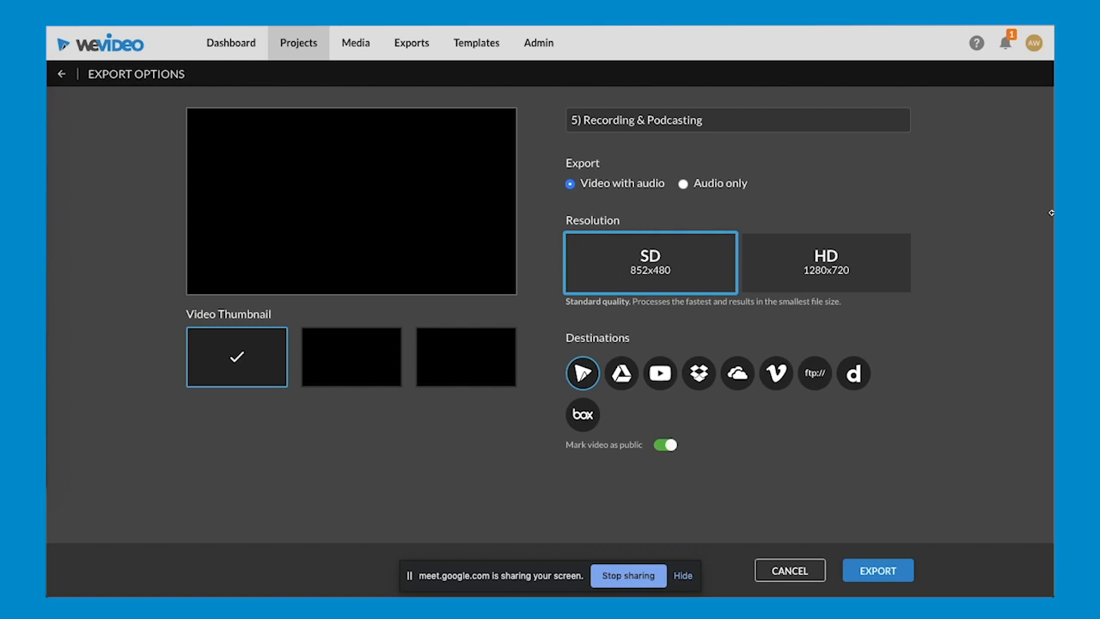
left_click(678, 183)
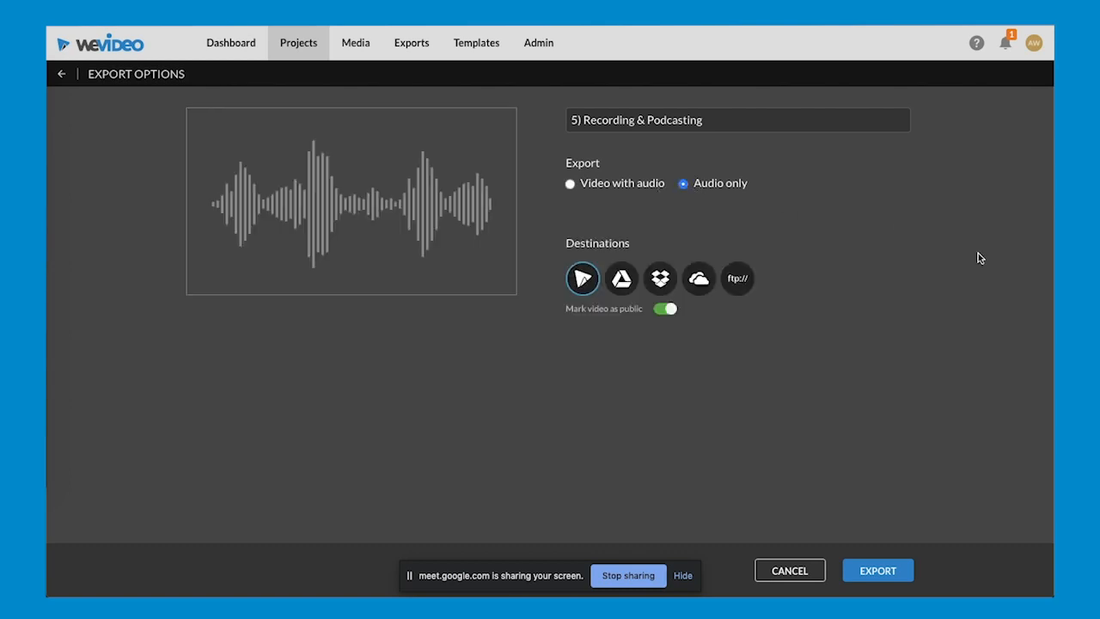
left_click(570, 184)
left_click(778, 271)
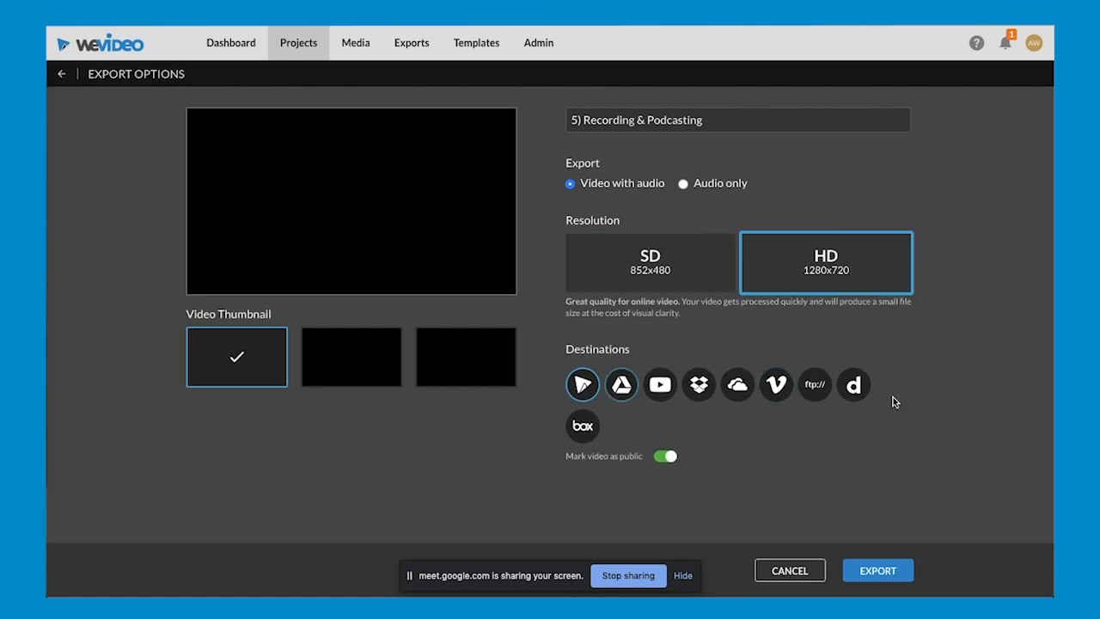
- Deselect Google Drive as an export destination and go to the exports page without exporting the project
left_click(622, 386)
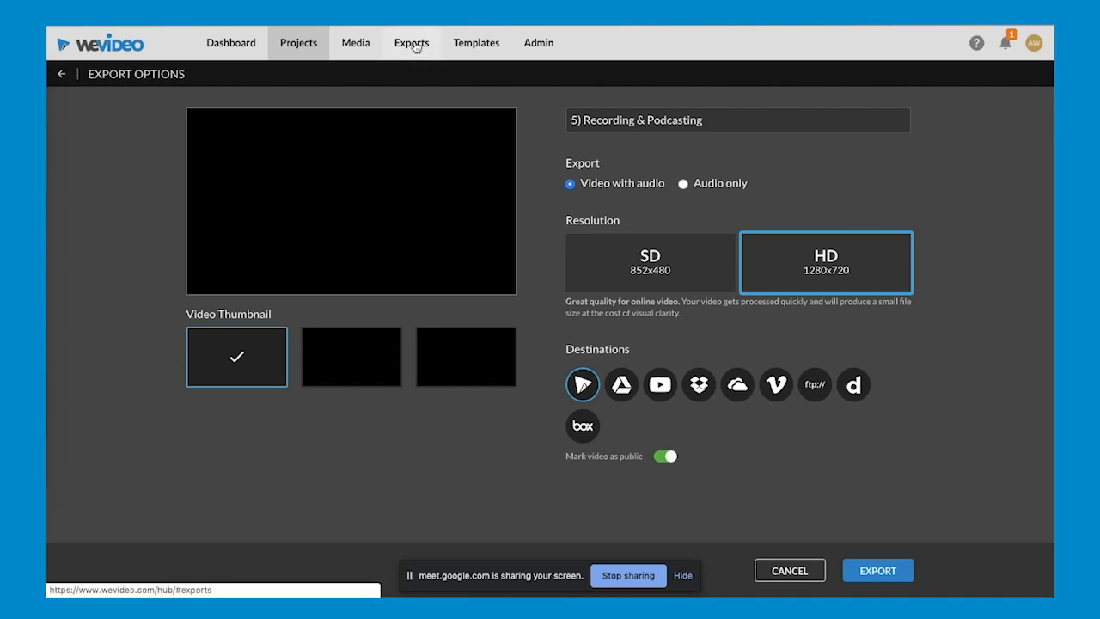
left_click(414, 45)
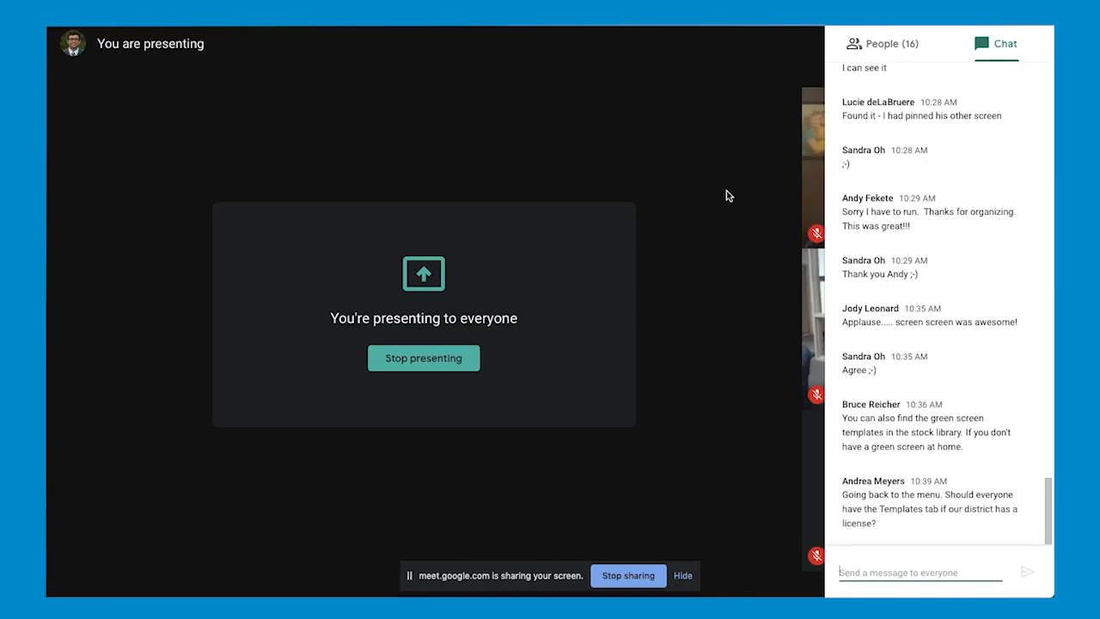
- Switch to the Google Meet call, stop presenting the screen, and turn the camera off and back on
left_click(987, 50)
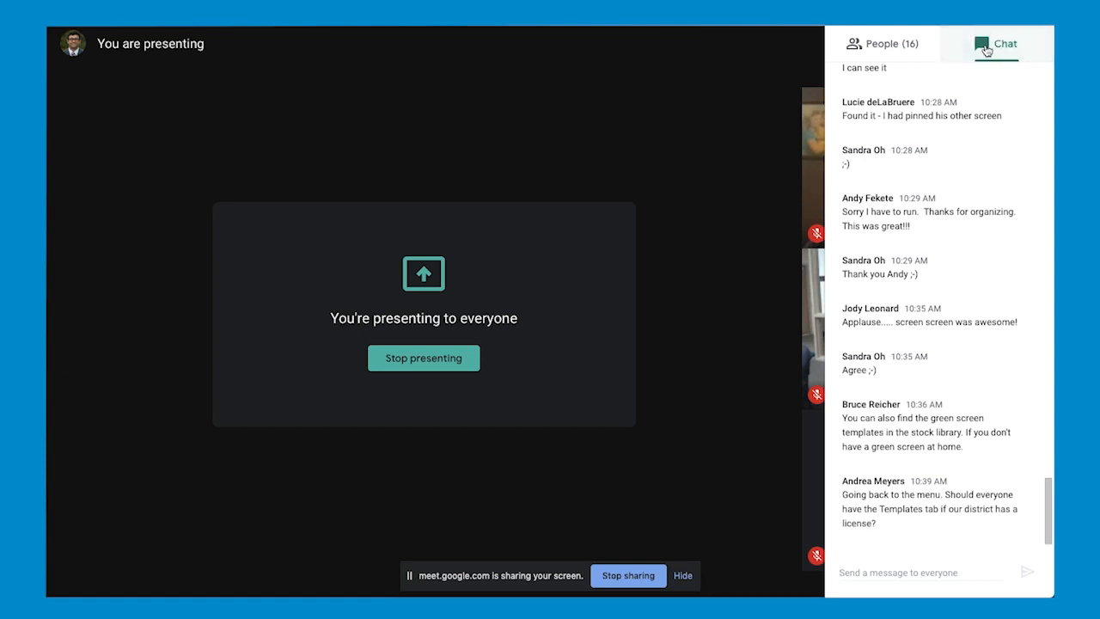
left_click(423, 363)
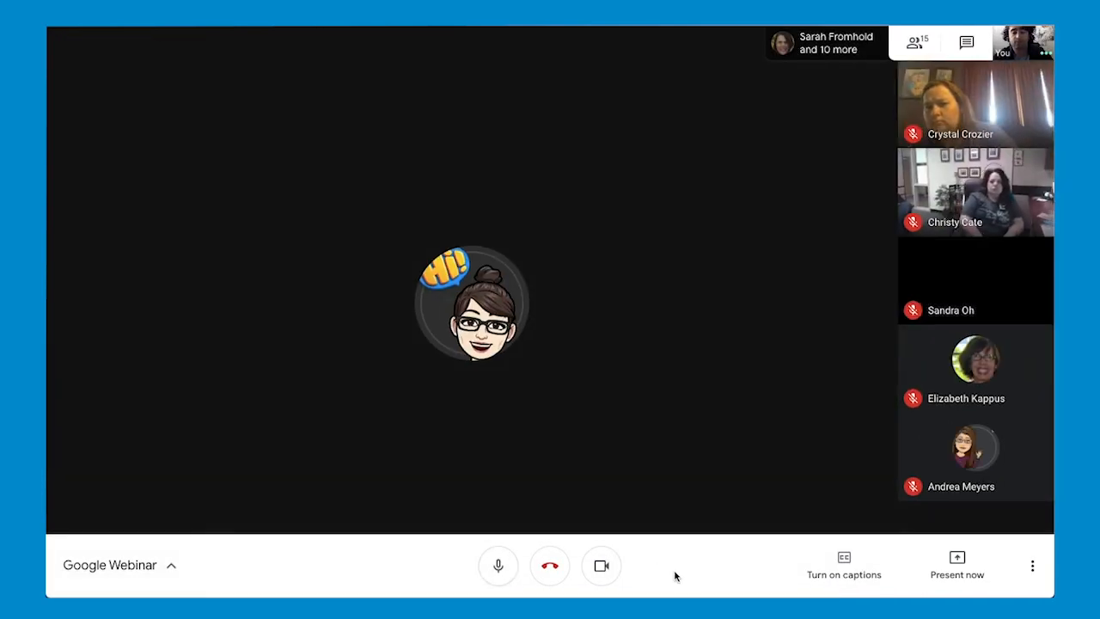
left_click(600, 569)
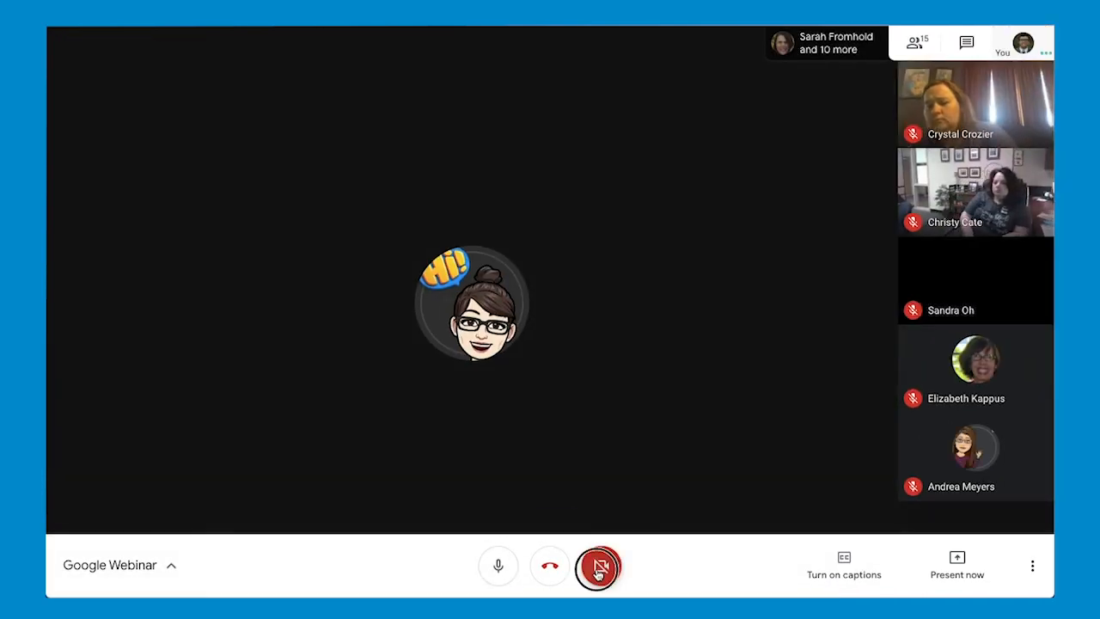
left_click(599, 571)
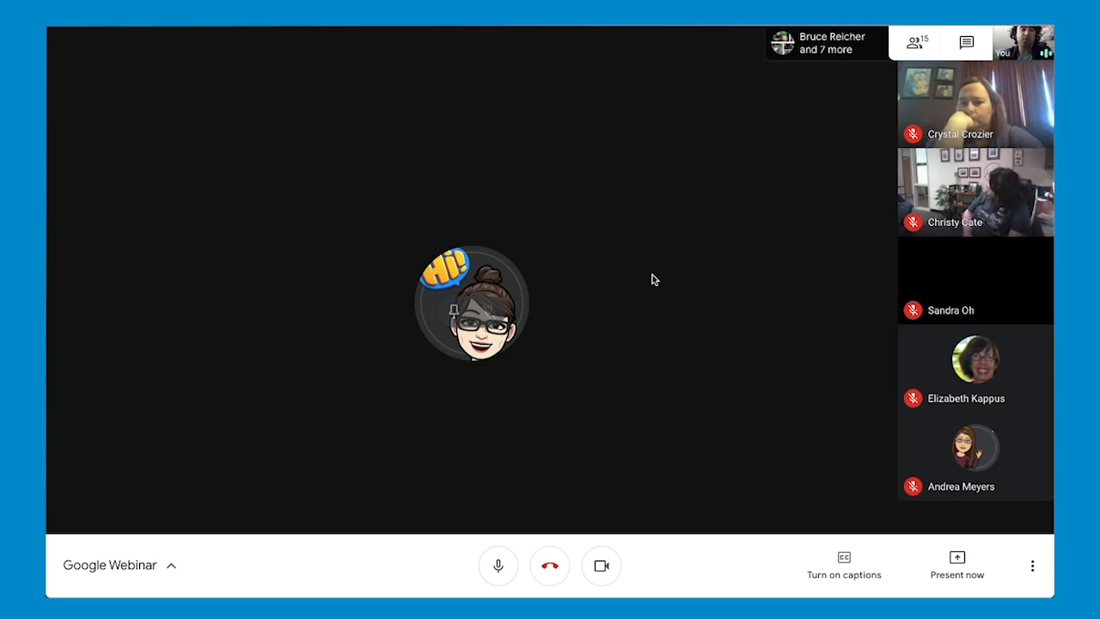
- Review the meeting chat messages and look through the list of participants
left_click(970, 44)
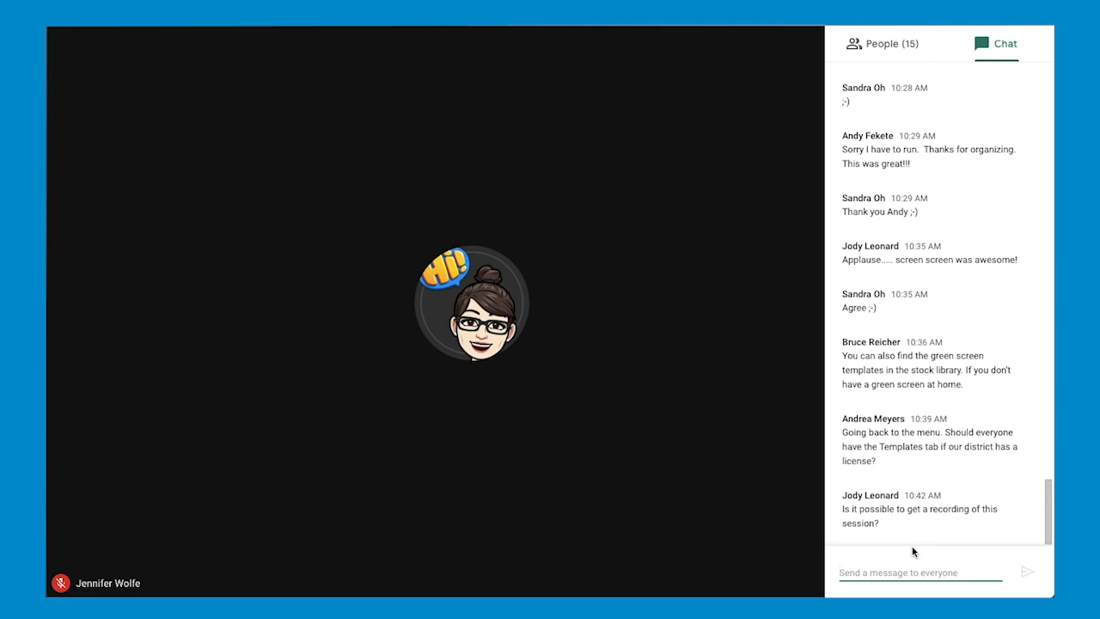
left_click(1007, 54)
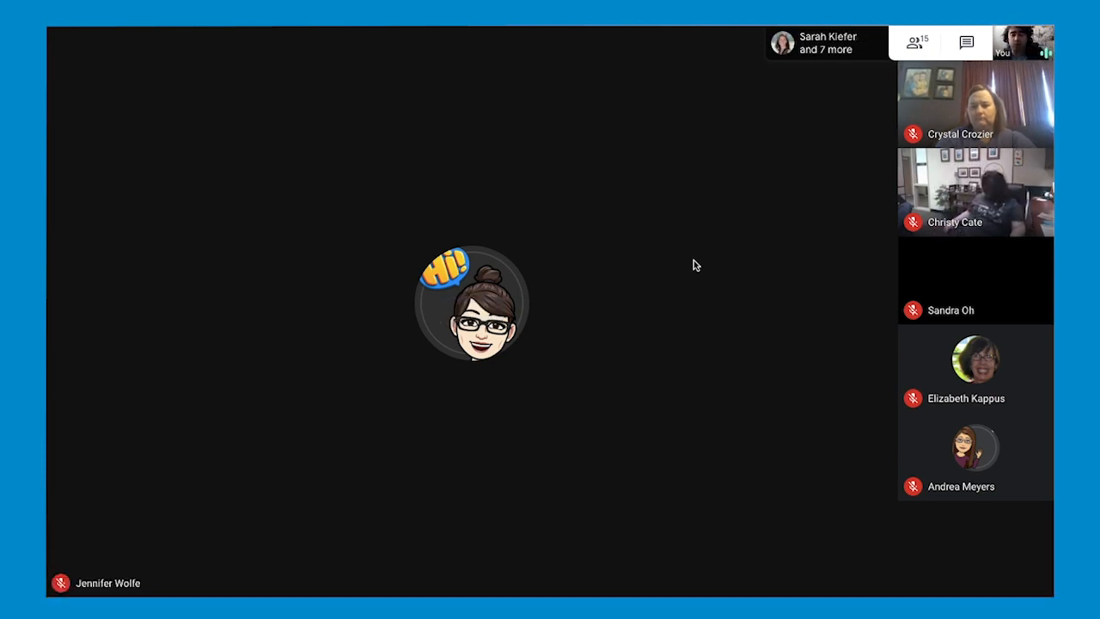
left_click(973, 46)
left_click(890, 44)
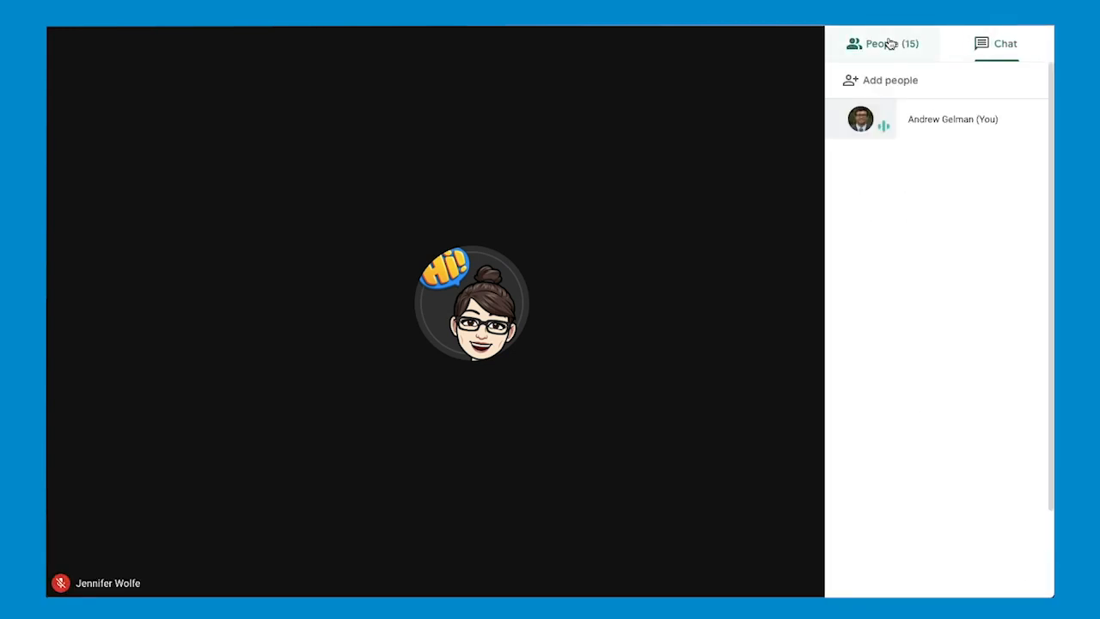
scroll(920, 314, "down", 2)
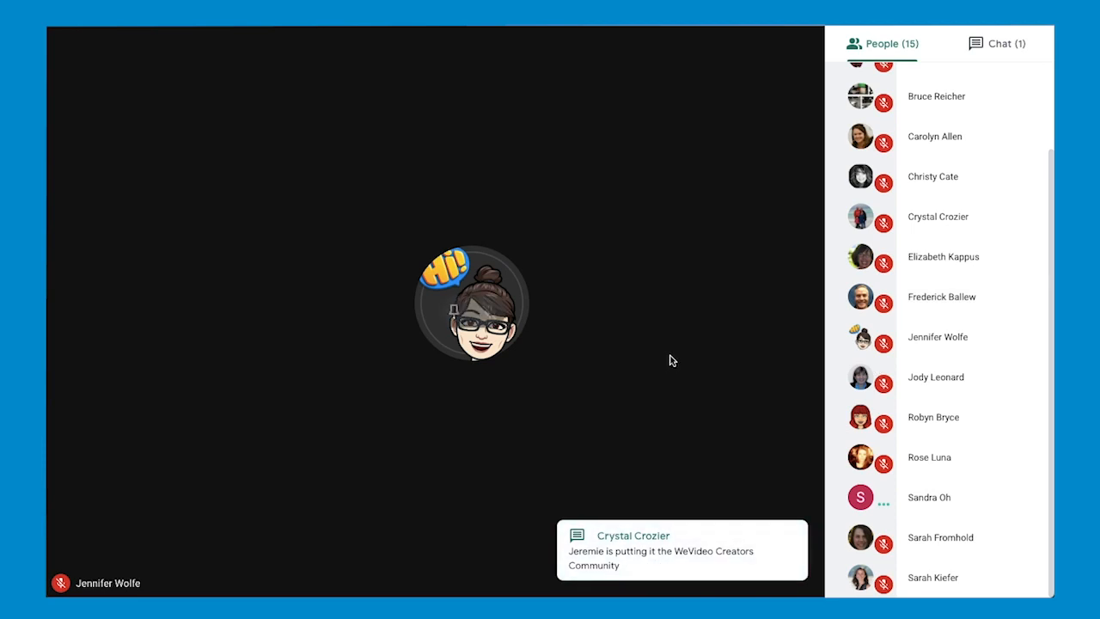
left_click(975, 54)
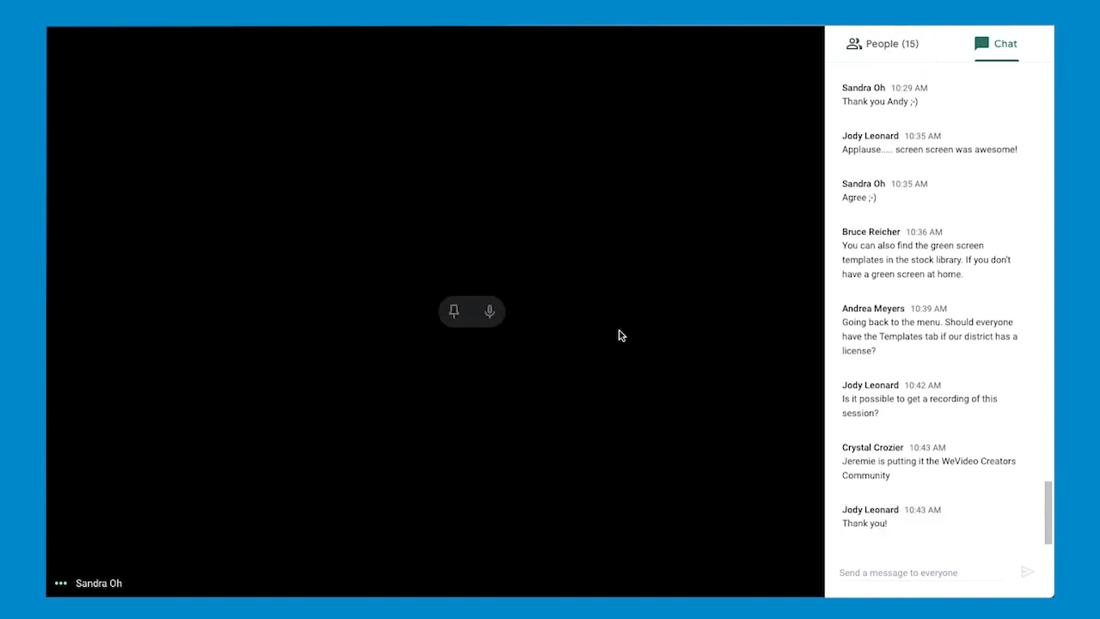
- Close the meeting chat and leave the Google Meet call
left_click(981, 55)
left_click(892, 53)
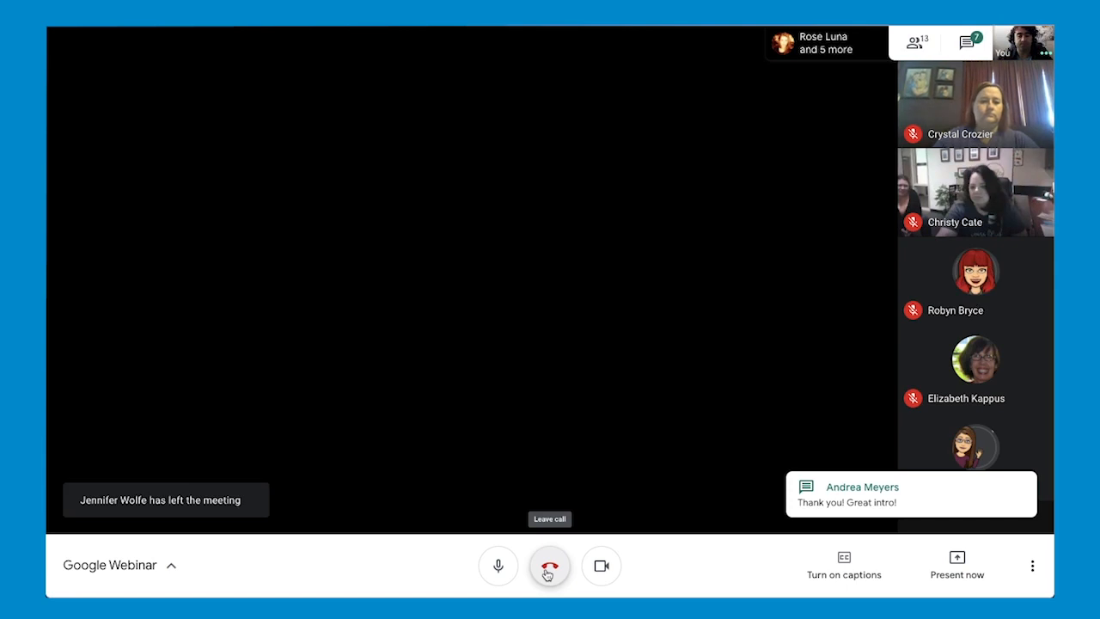
left_click(547, 571)
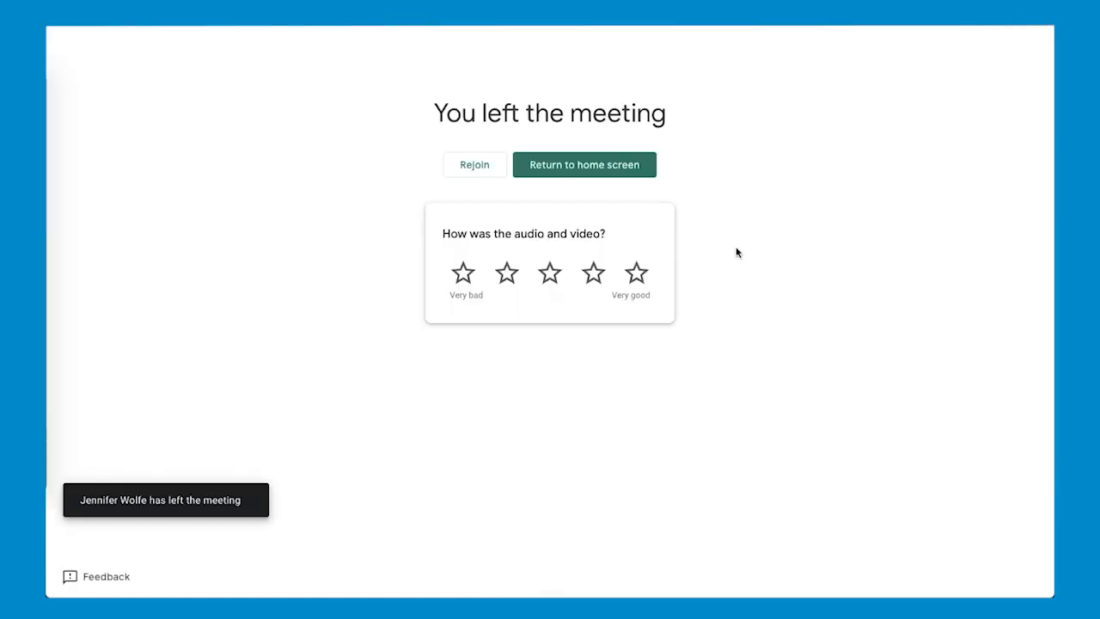